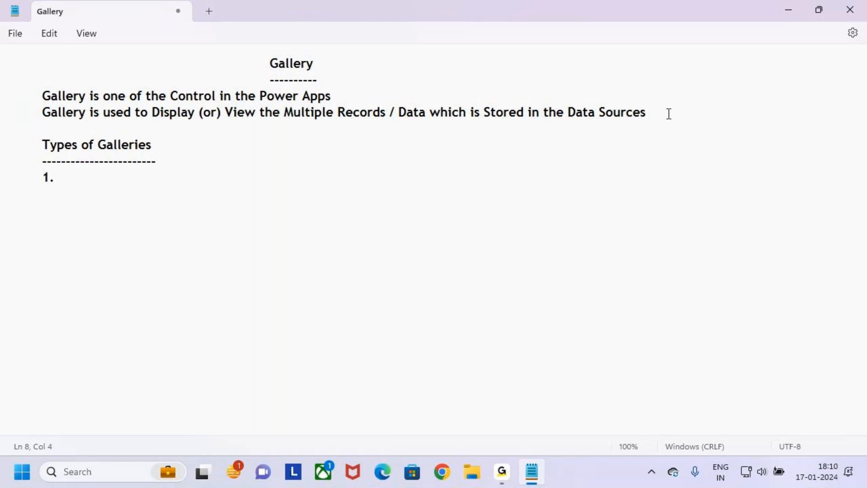
- Type the first three items: Vertical Gallery, 2.Horizontal Gallery and 3.Blank Vertical Gallery
text(Vertica)
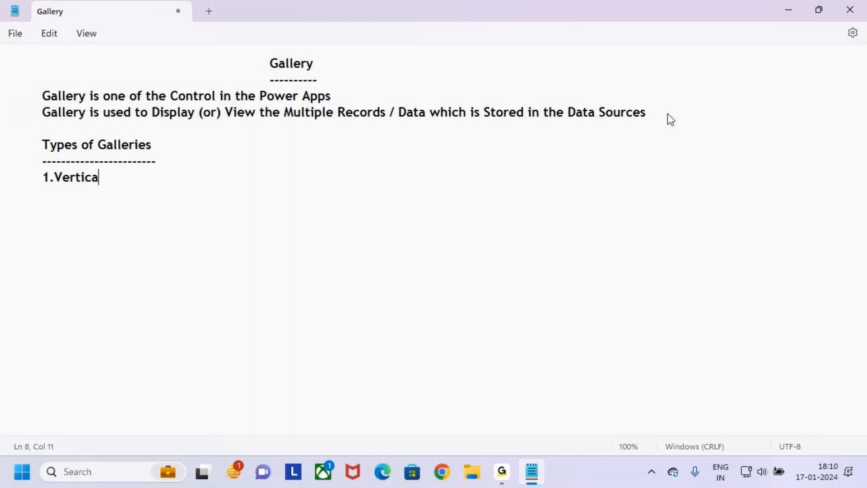
text(l Gallery)
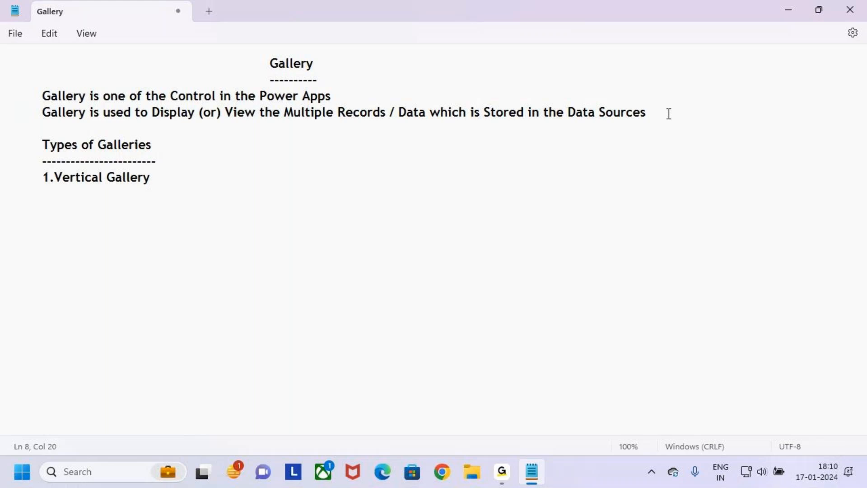
key(Return)
key(Tab)
text(2.Horizontal)
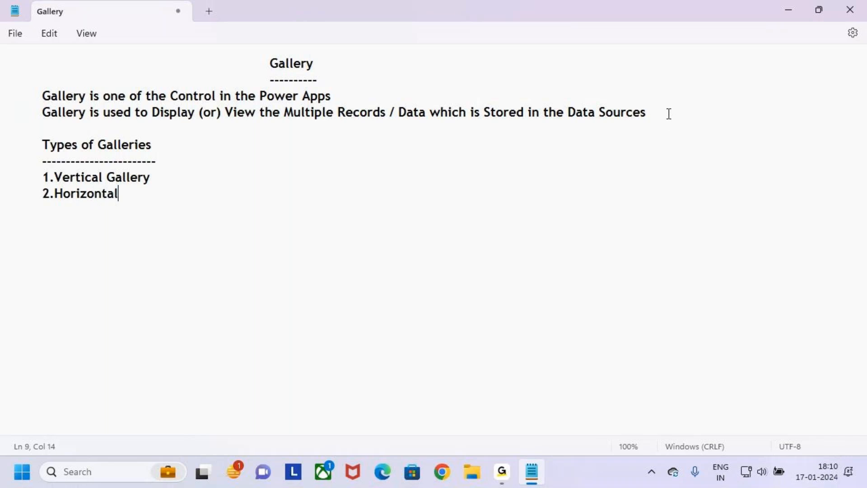
text( Gallery)
key(BackSpace)
key(BackSpace)
text(ry)
key(BackSpace)
key(BackSpace)
key(BackSpace)
text(ery)
key(Return)
key(Tab)
text(3.)
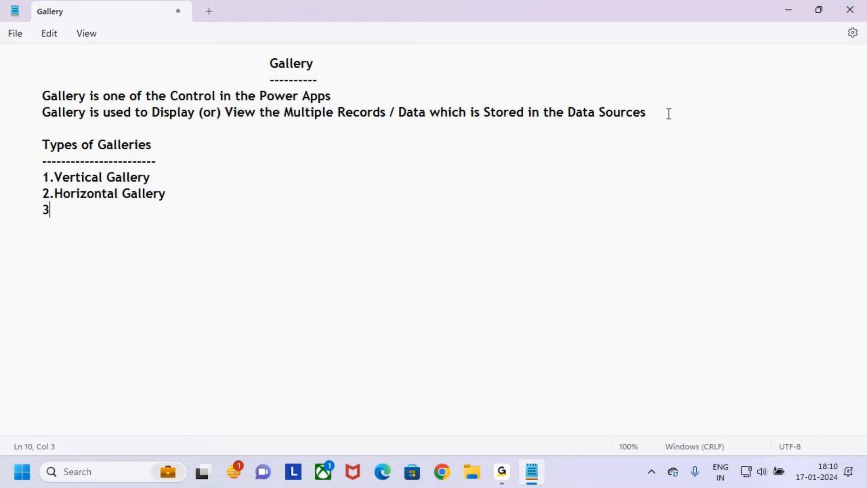
text(Blank Vertical Gallery)
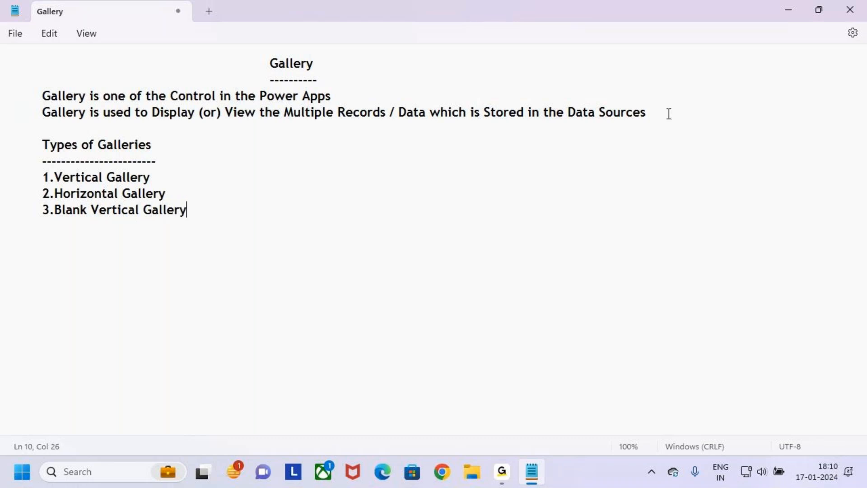
- Add items 4.Blank Horizontal Gallery, 5.Flexible Height Gallery and 6.Blank Flexible Height Gallery
key(Return)
text(4.B)
text(lank)
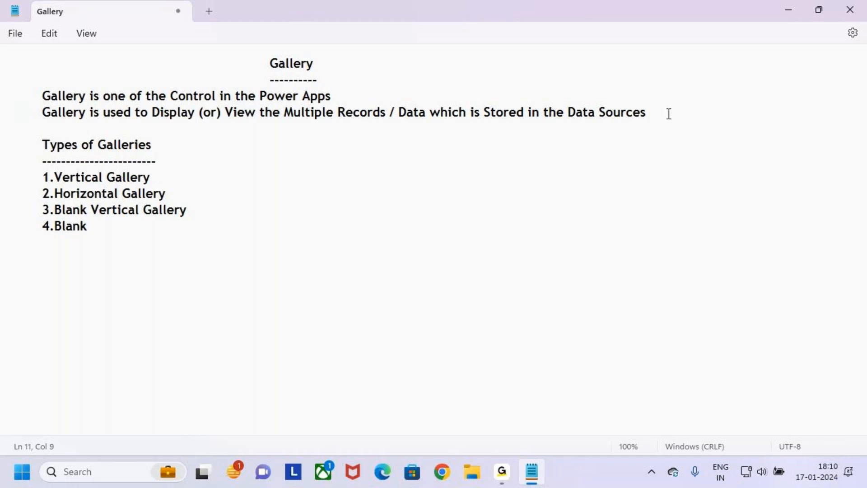
text( Hori)
text(zontal )
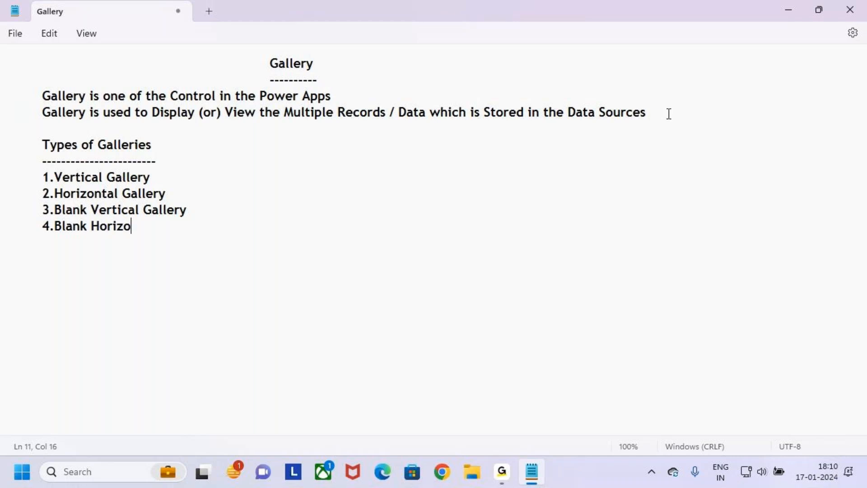
text(Gallery)
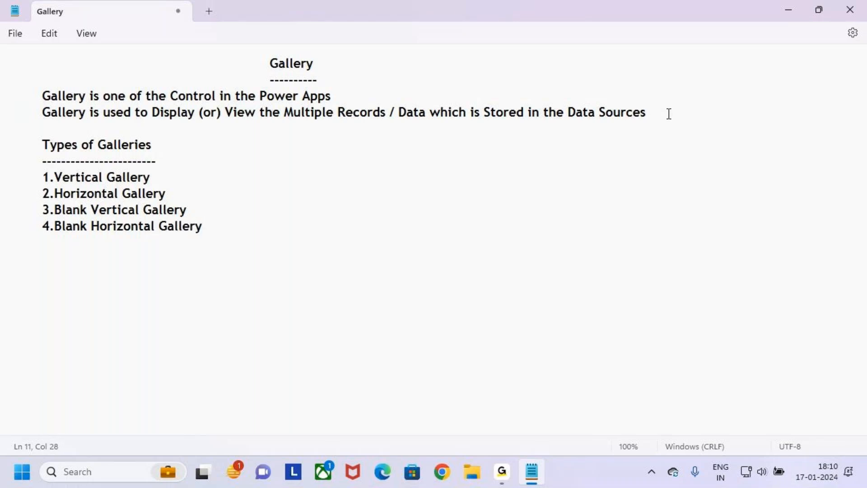
key(Return)
key(Tab)
text(5.Flexible )
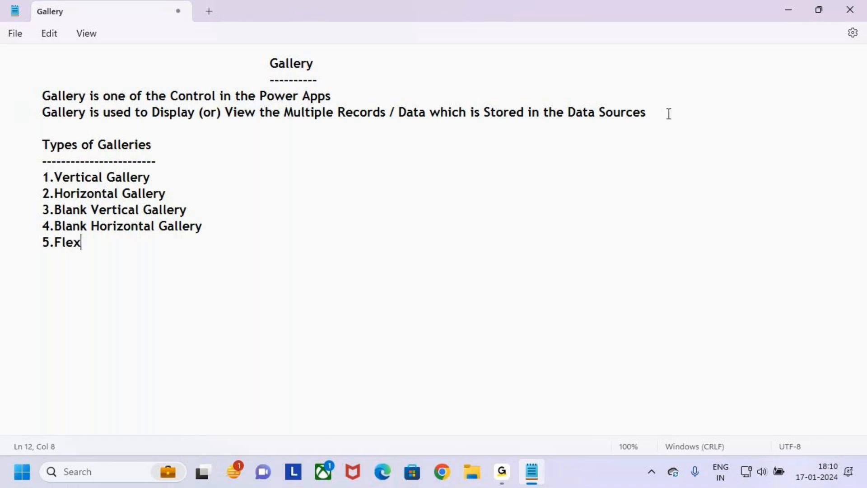
text(Heig)
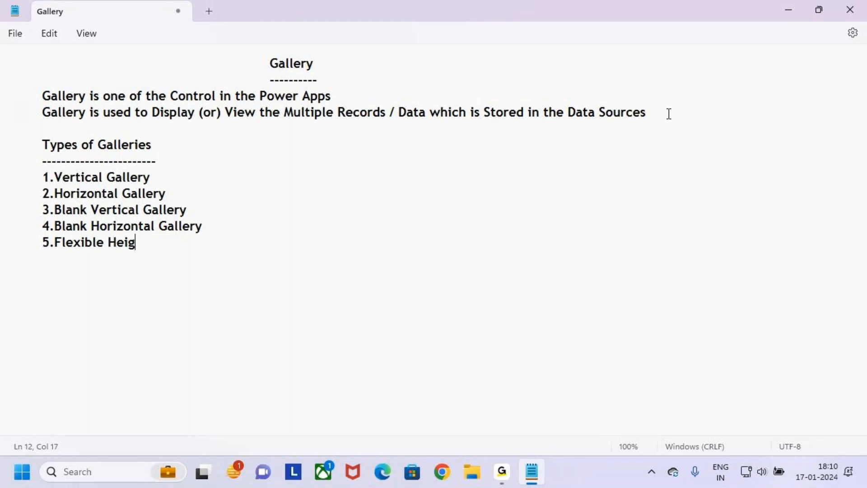
text(ht Gallery)
key(Return)
key(Tab)
text(6.)
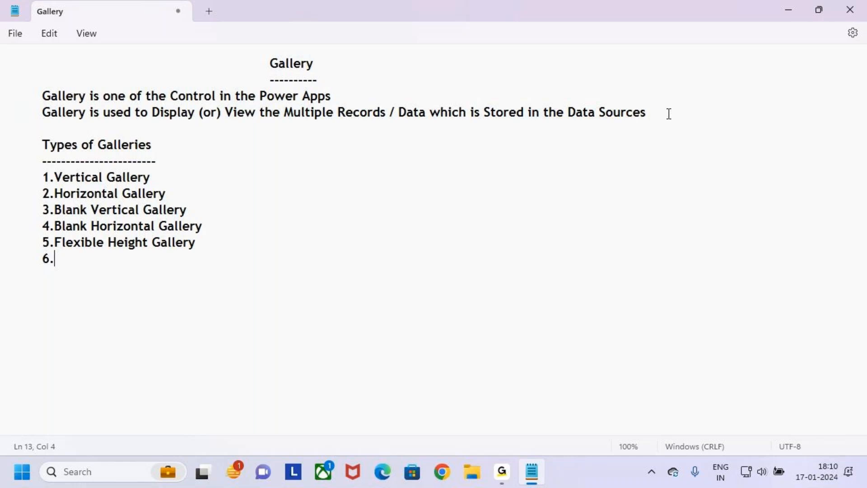
text(Blank Flexi)
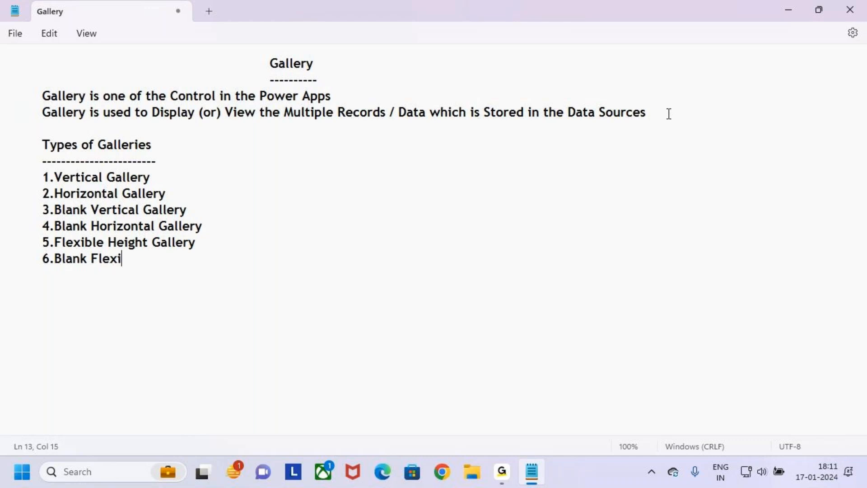
text(ble Heigh)
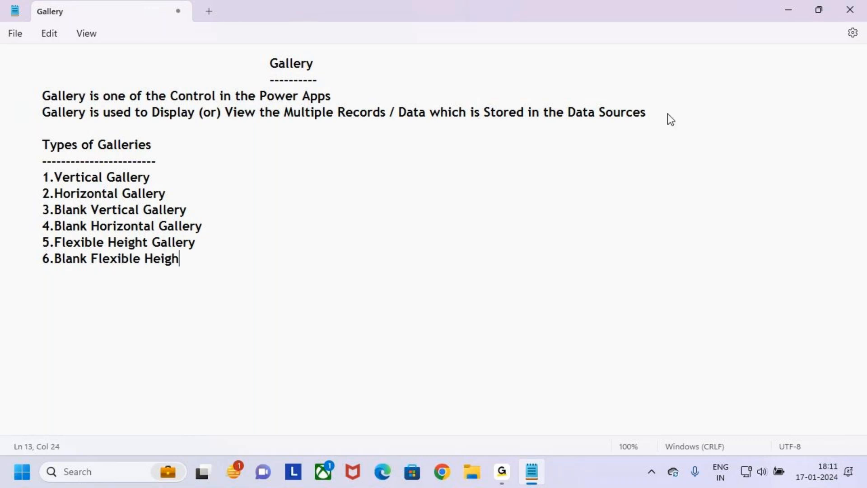
text(t Gallery)
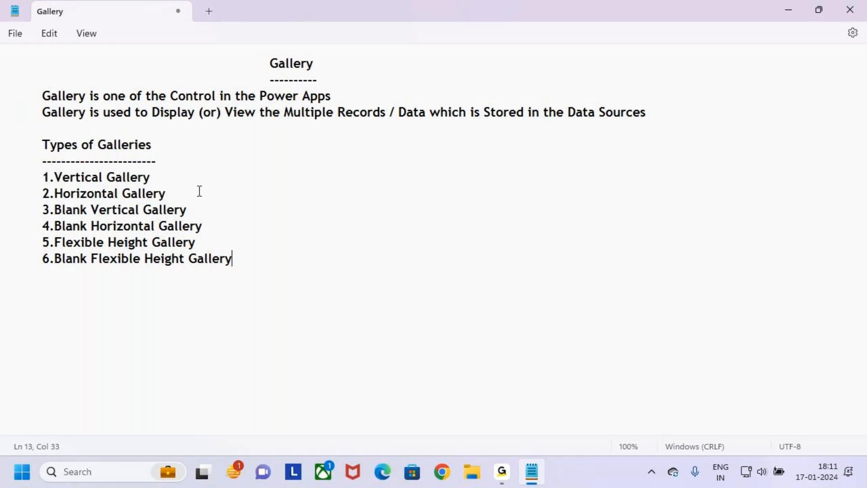
- Tick Vertical Gallery with a red check mark, then clear the drawing
key(ctrl+2)
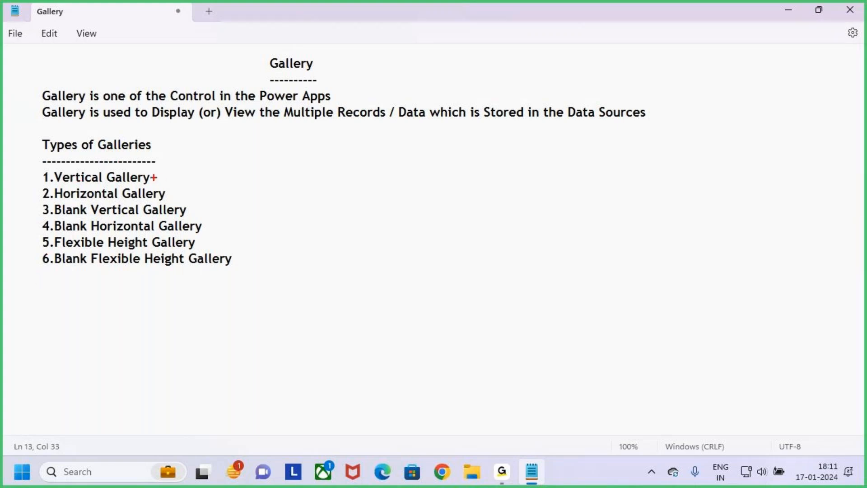
mouse_move(157, 177)
mouse_down()
mouse_move(172, 166)
mouse_move(215, 199)
mouse_move(223, 235)
mouse_move(252, 249)
mouse_move(260, 242)
mouse_up()
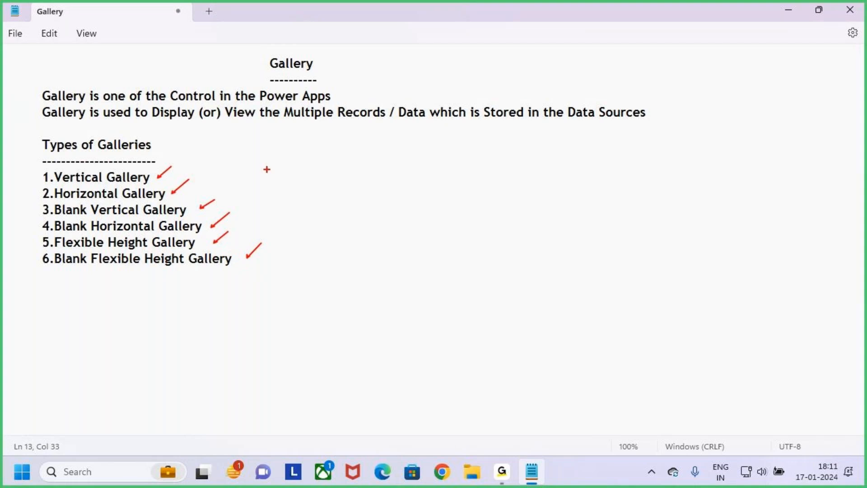
key(Escape)
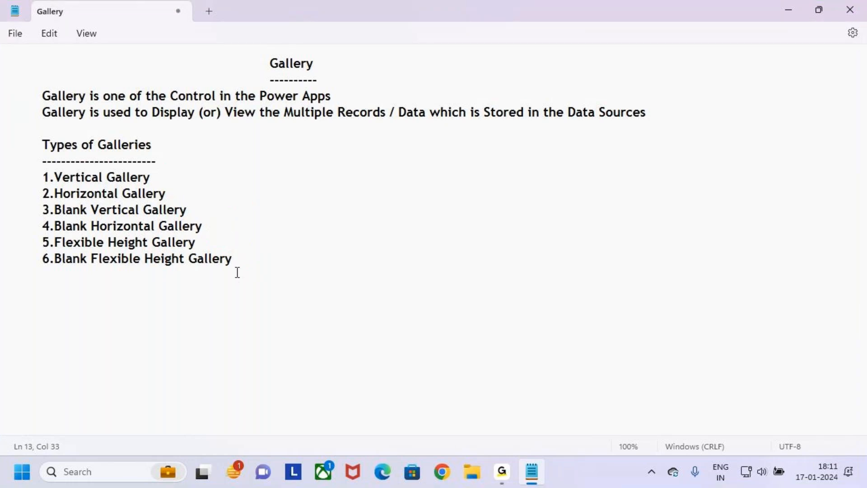
drag(240, 258, 4, 135)
click(305, 257)
- Underline Display in red, arrow Horizontal Gallery, and box the first two gallery types
key(ctrl+2)
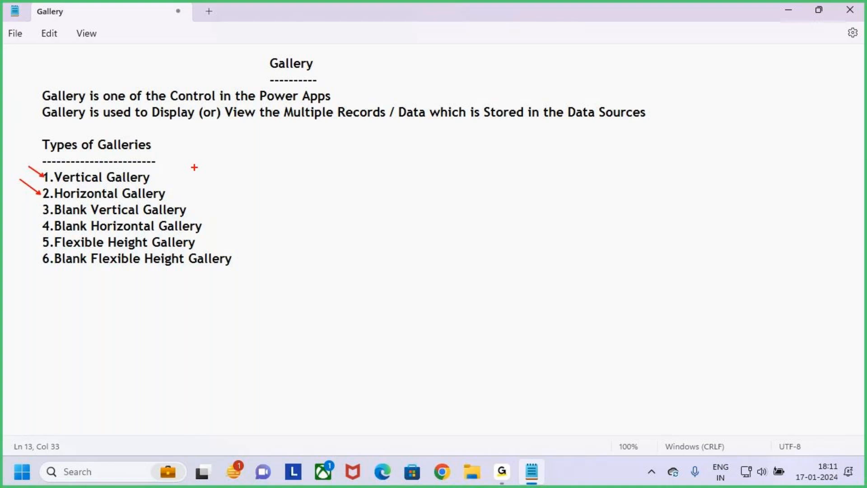
drag(148, 126, 184, 120)
drag(19, 180, 16, 176)
mouse_move(39, 170)
mouse_down()
mouse_move(122, 200)
mouse_move(177, 202)
mouse_move(208, 165)
mouse_up()
key(Escape)
click(197, 195)
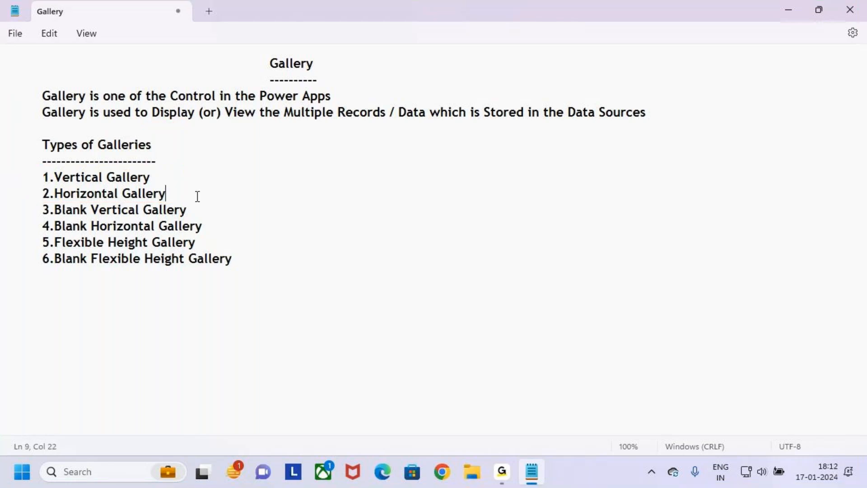
key(ctrl+2)
mouse_move(38, 169)
mouse_down()
mouse_move(163, 185)
mouse_move(178, 148)
mouse_up()
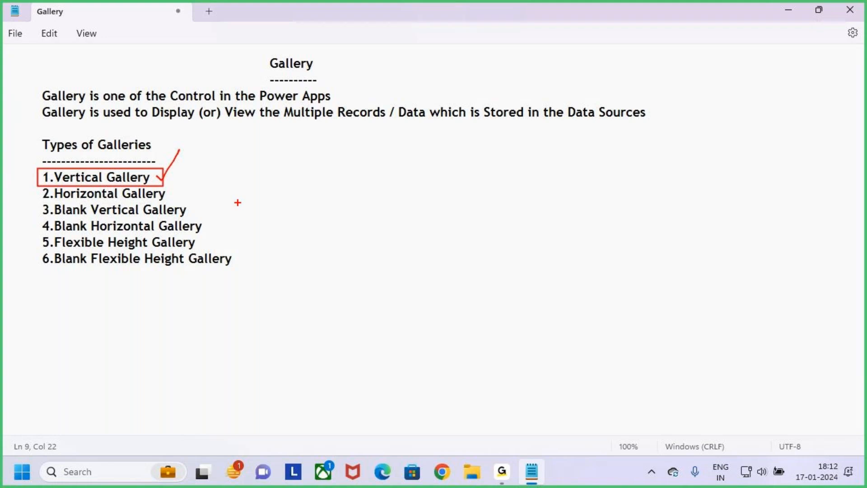
drag(161, 181, 185, 145)
drag(75, 199, 100, 199)
key(e)
mouse_move(36, 172)
mouse_down()
mouse_move(180, 202)
mouse_move(200, 170)
mouse_up()
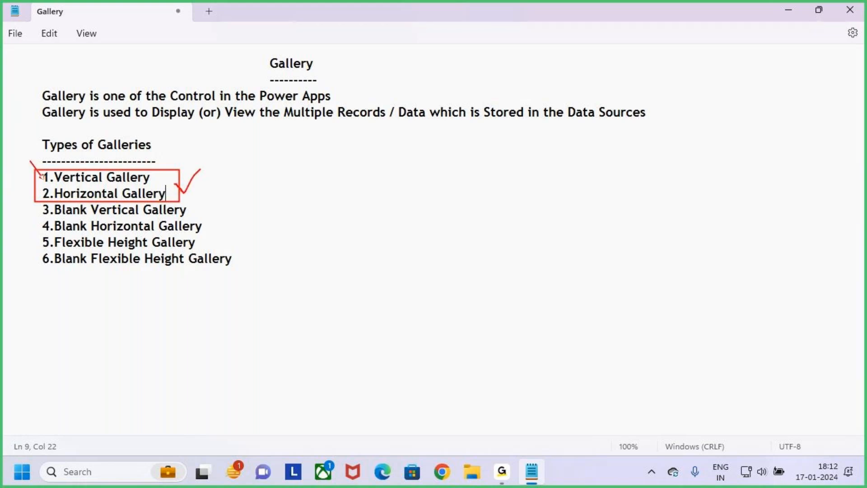
drag(30, 161, 28, 158)
key(Escape)
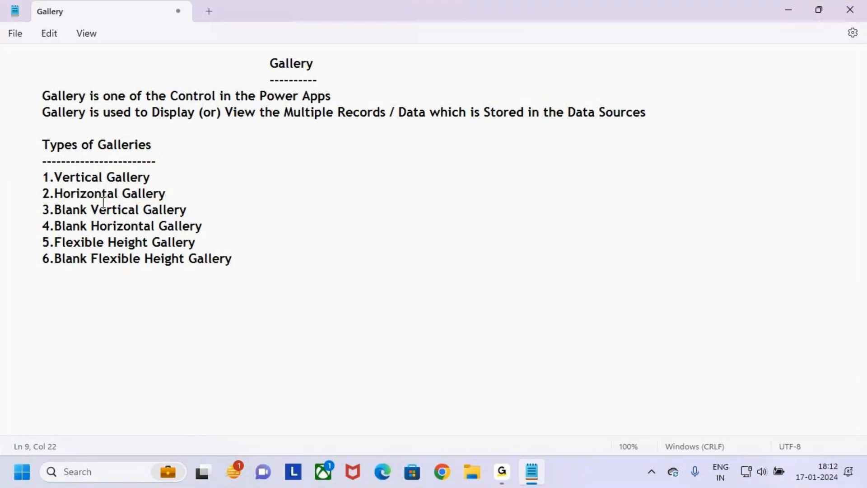
click(167, 182)
click(174, 192)
click(218, 227)
drag(13, 61, 219, 129)
drag(35, 138, 270, 263)
click(271, 265)
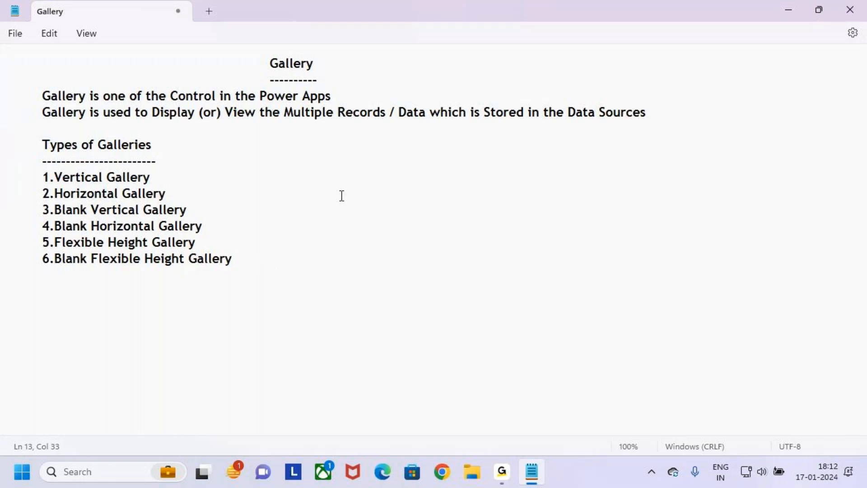
click(230, 243)
click(253, 261)
click(269, 65)
double_click(270, 67)
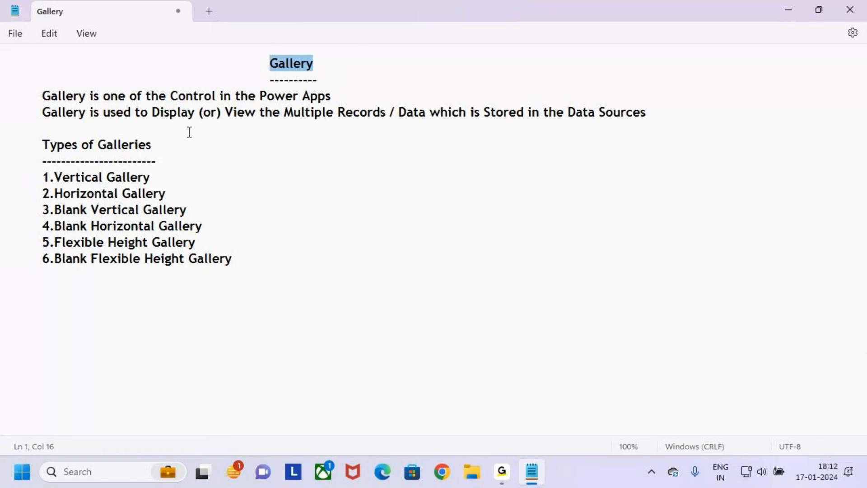
drag(40, 143, 2, 154)
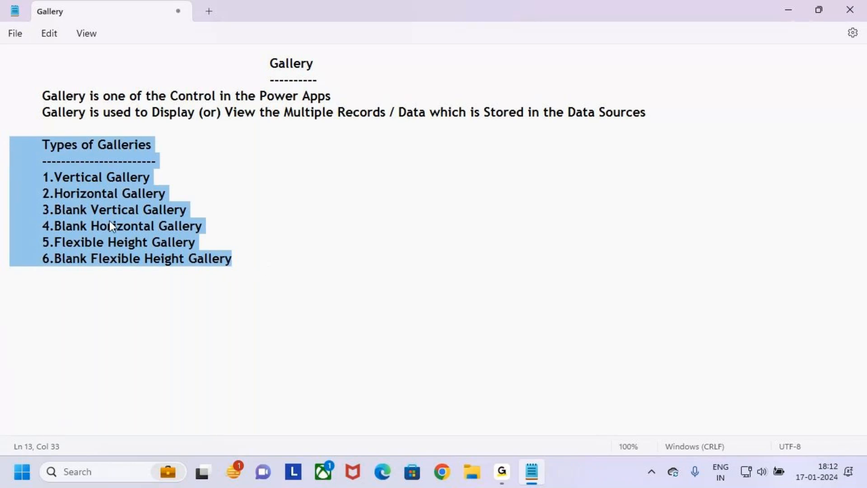
click(240, 258)
drag(251, 261, 4, 70)
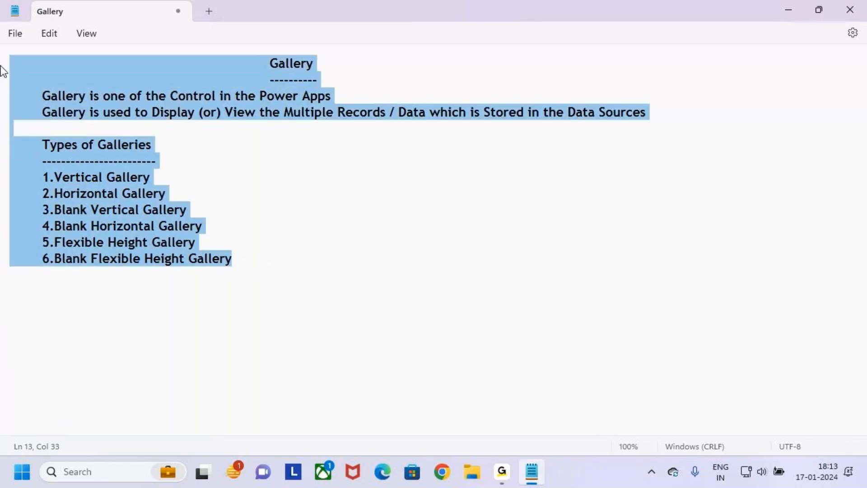
- Add an indented 'Properties' heading with a row of dashes beneath the gallery list
click(237, 259)
key(Return)
key(Return)
key(Tab)
text(Prp)
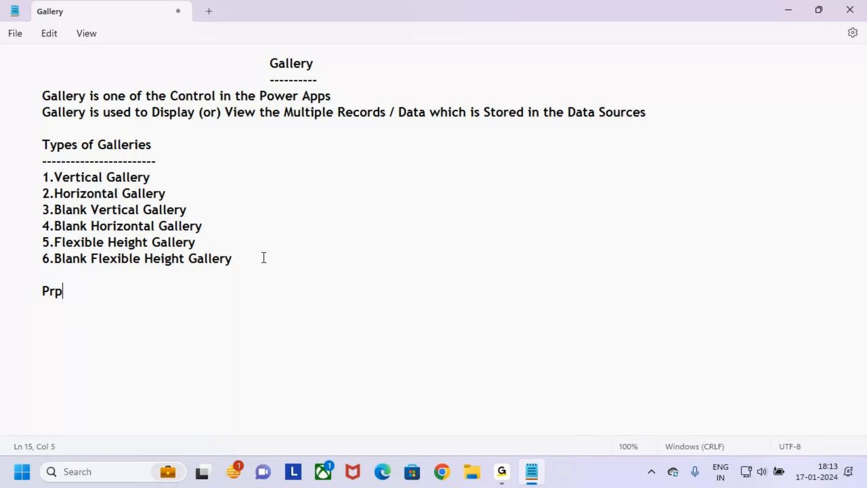
text(ertites)
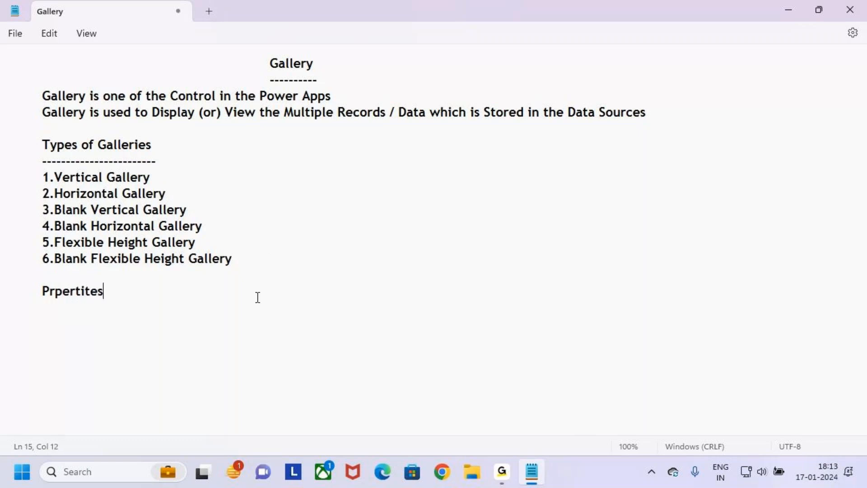
key(BackSpace)
key(BackSpace)
key(BackSpace)
key(BackSpace)
key(BackSpace)
key(BackSpace)
key(BackSpace)
key(BackSpace)
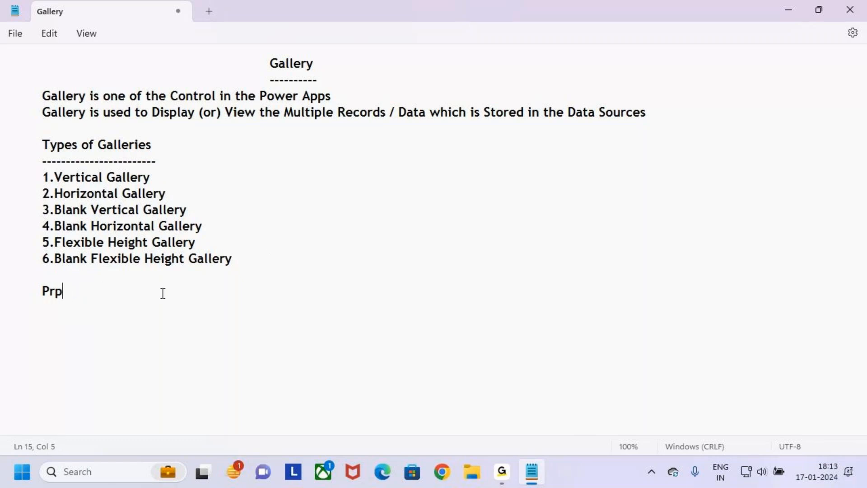
text(operties)
key(Return)
text(----------)
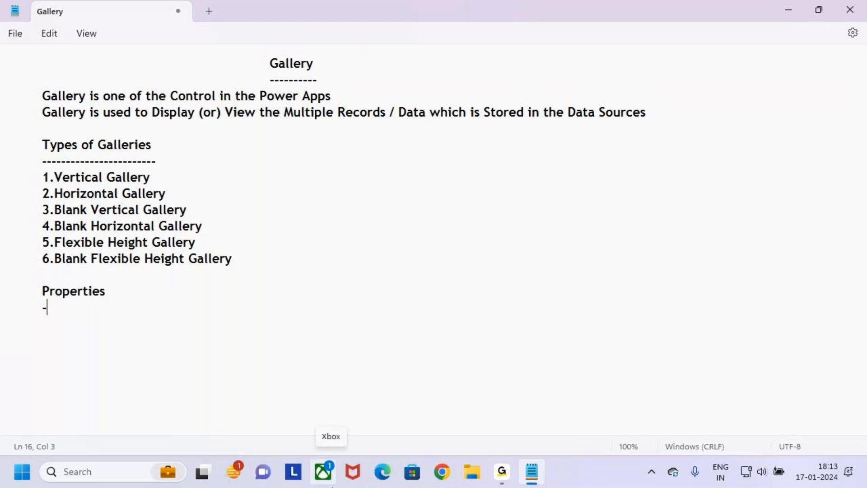
text(-------------)
drag(270, 64, 319, 59)
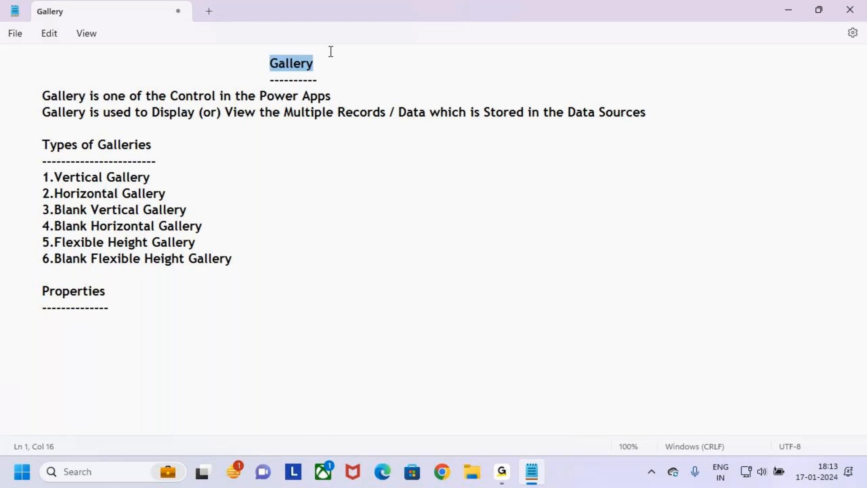
drag(267, 63, 325, 61)
click(265, 261)
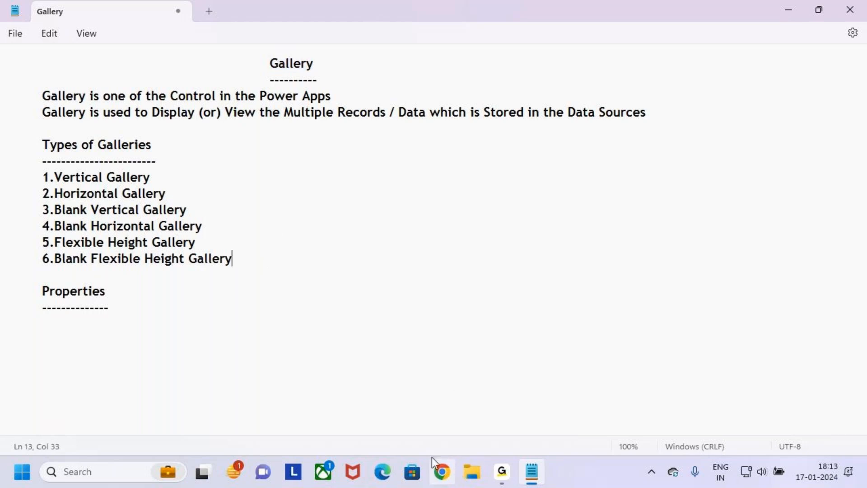
- Go to make.powerapps.com in Edge, show the Apps list and outline AB Trainings
click(383, 471)
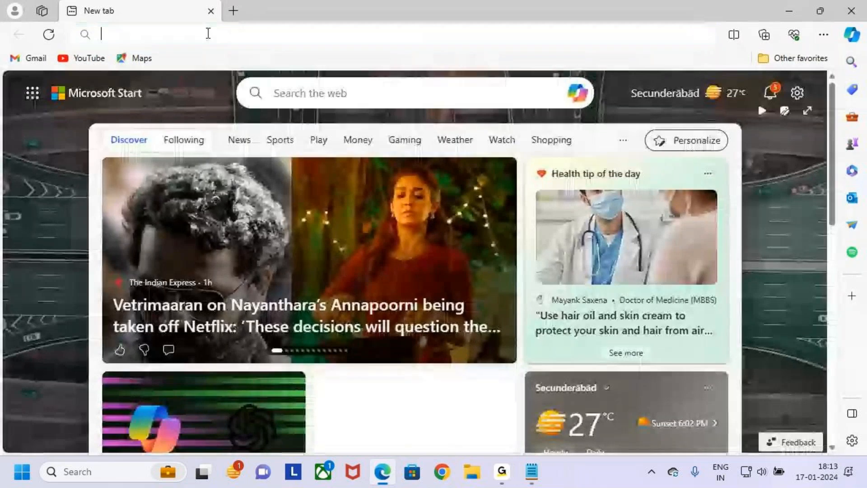
click(208, 34)
text(make.powerapps.com)
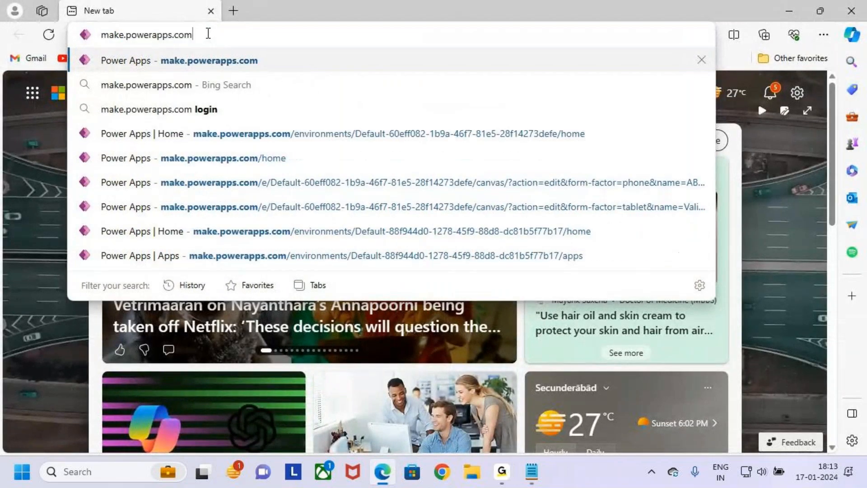
key(Return)
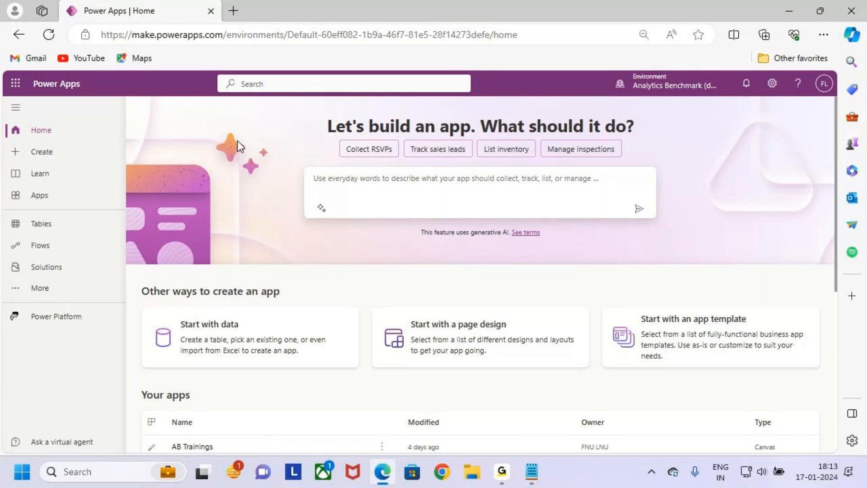
click(60, 200)
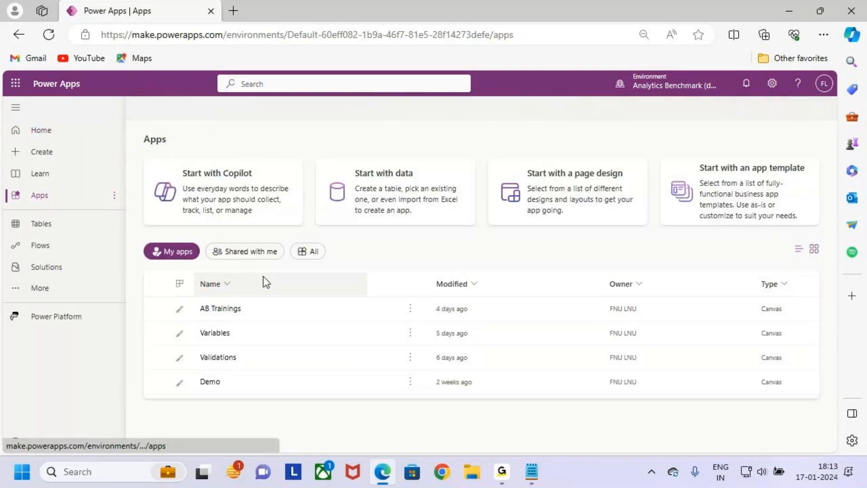
drag(194, 297, 258, 318)
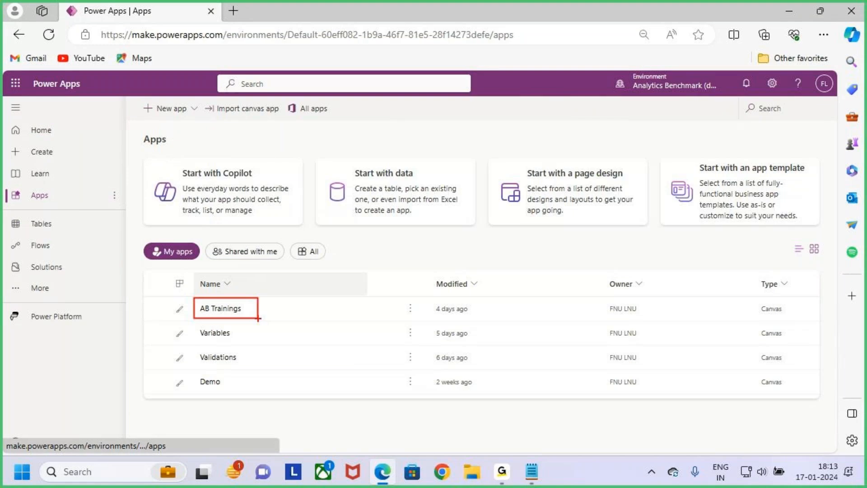
key(Escape)
- Open AB Trainings for editing and turn the system volume up to full
mouse_move(294, 317)
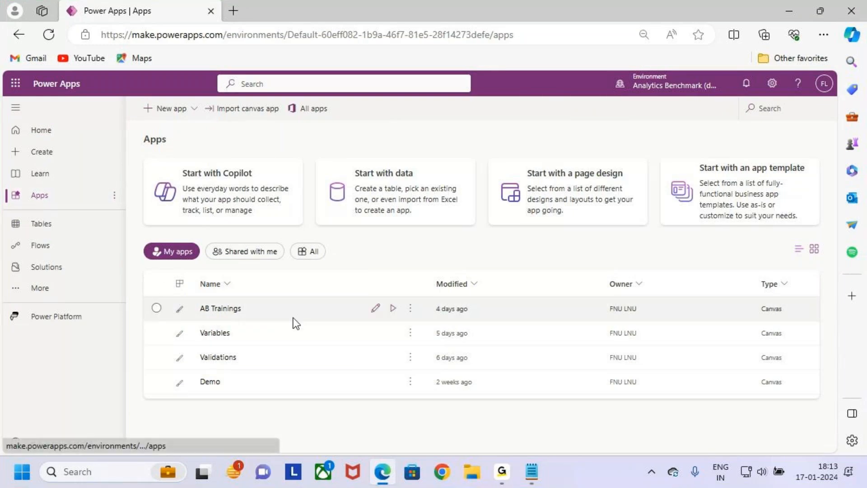
click(376, 308)
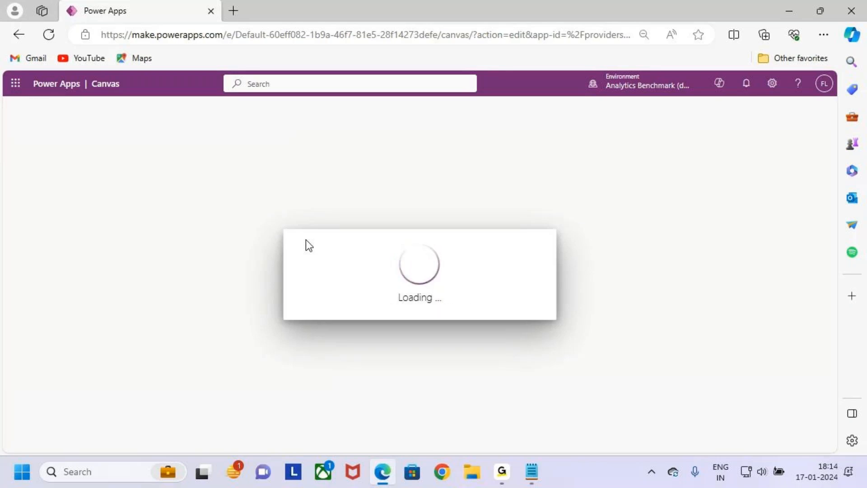
click(761, 477)
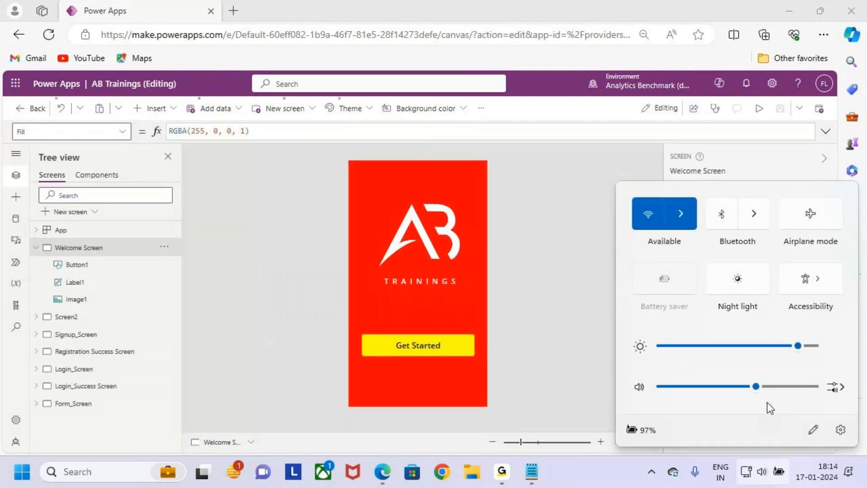
click(813, 386)
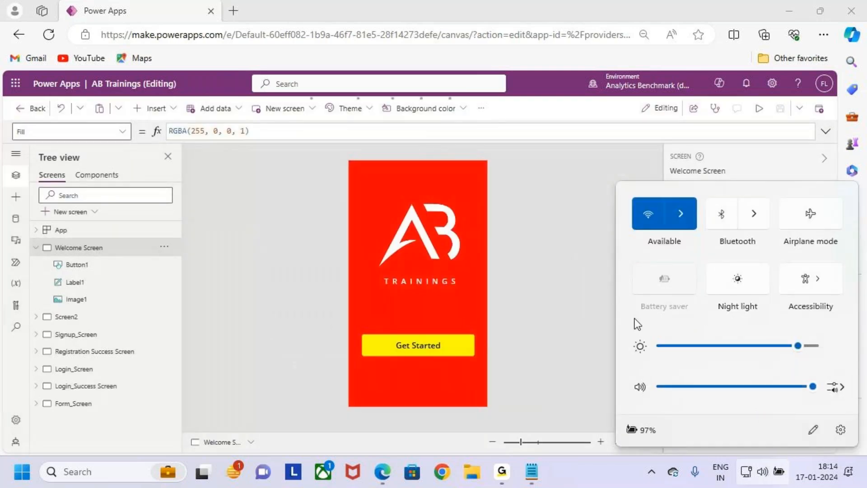
click(841, 388)
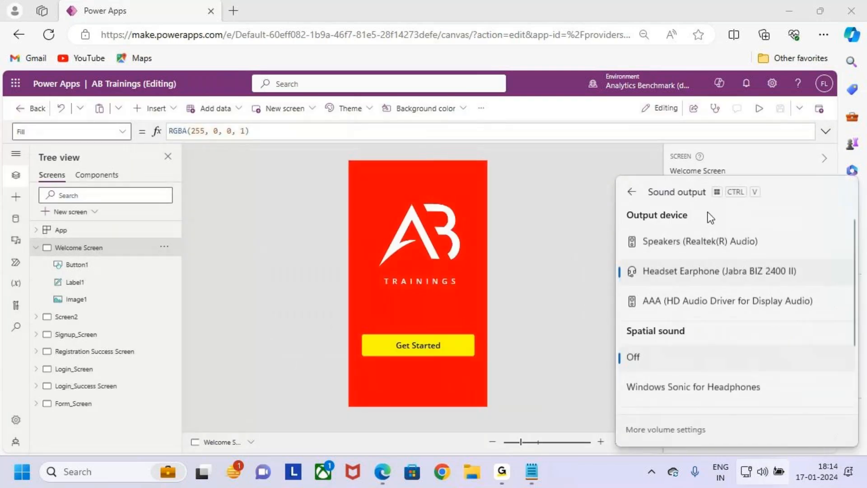
click(632, 194)
click(811, 386)
click(534, 326)
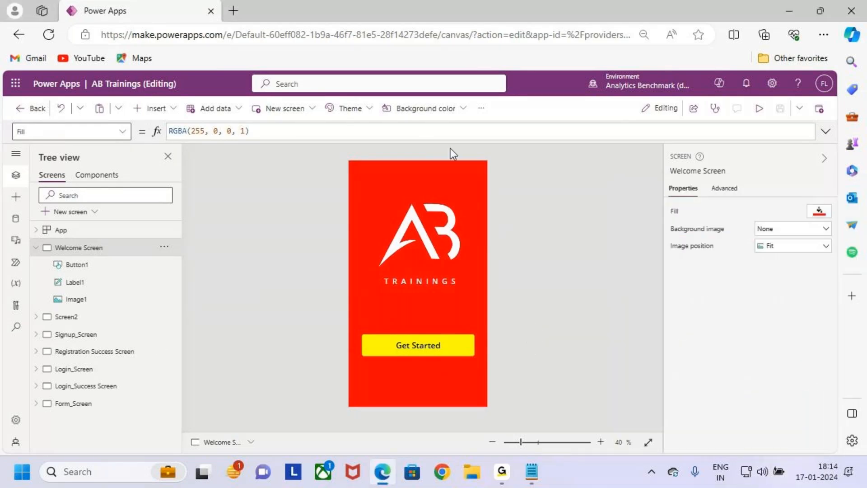
- Preview the app past Get Started to the New Student Registration form
click(759, 109)
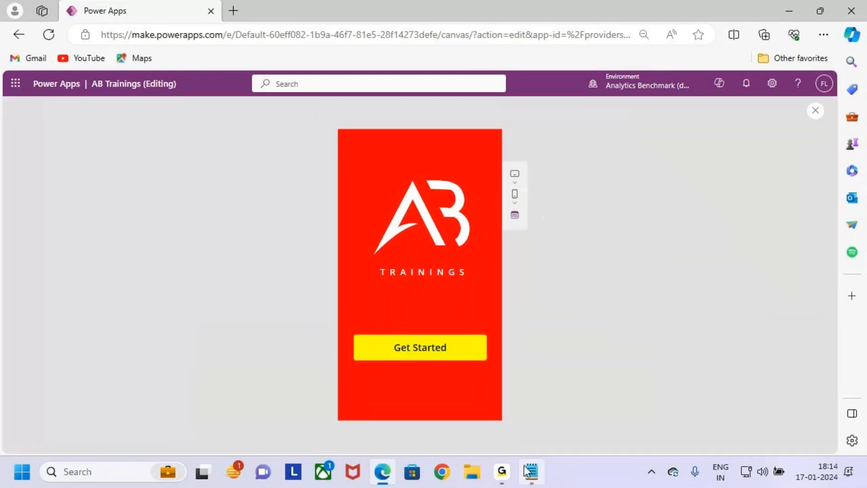
click(446, 345)
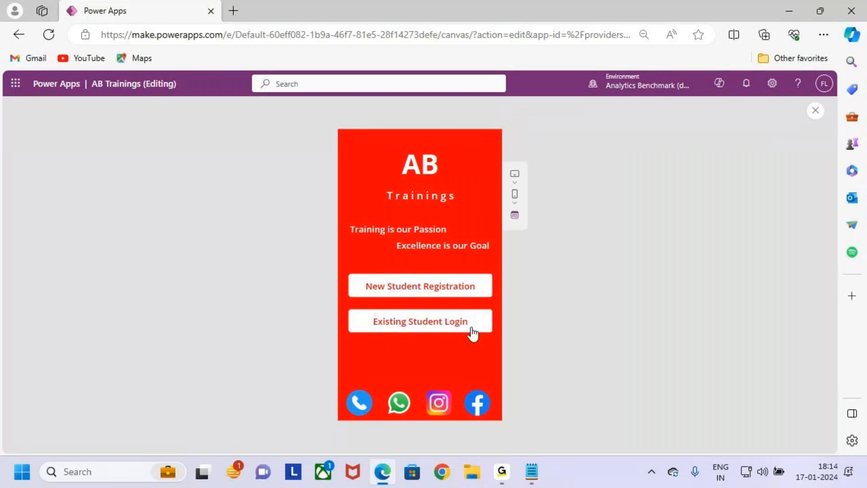
click(435, 287)
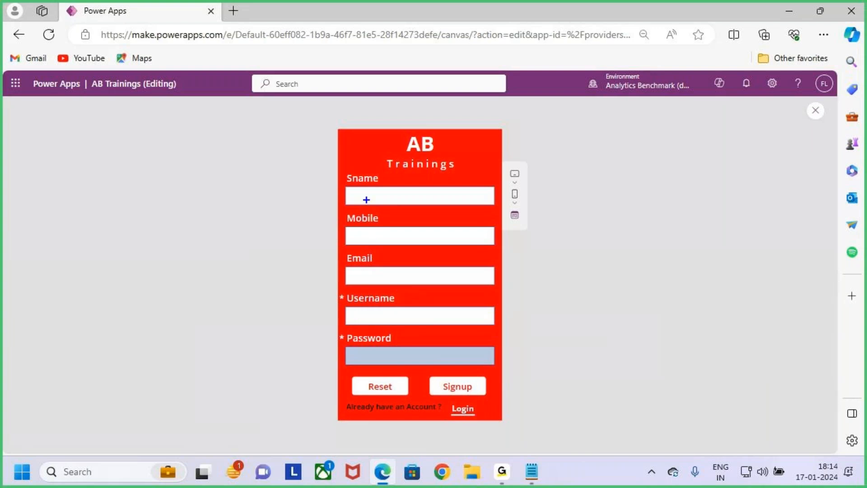
drag(361, 199, 382, 197)
drag(368, 235, 401, 232)
drag(368, 274, 398, 274)
drag(368, 322, 390, 320)
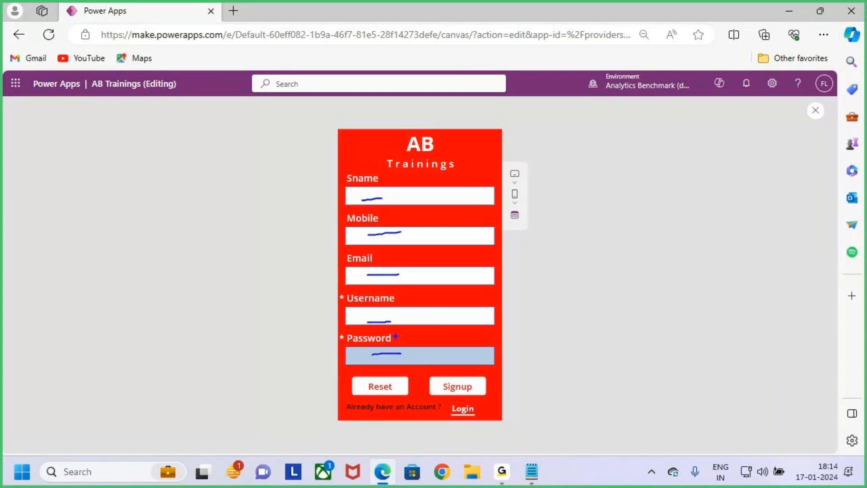
mouse_move(428, 374)
mouse_down()
mouse_move(486, 397)
mouse_move(504, 350)
mouse_up()
mouse_move(345, 173)
mouse_down()
mouse_move(482, 369)
mouse_move(498, 367)
mouse_up()
drag(497, 267, 550, 268)
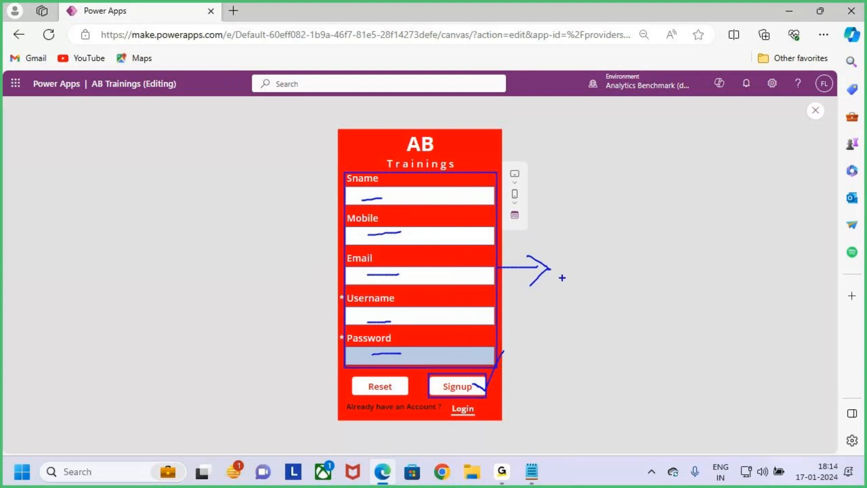
drag(587, 251, 558, 287)
mouse_move(589, 232)
mouse_down()
mouse_move(590, 285)
mouse_move(604, 284)
mouse_move(617, 264)
mouse_move(641, 277)
mouse_move(673, 272)
mouse_move(677, 301)
mouse_up()
mouse_move(678, 270)
mouse_down()
mouse_move(685, 278)
mouse_move(702, 279)
mouse_move(715, 265)
mouse_move(725, 274)
mouse_up()
mouse_move(733, 250)
mouse_down()
mouse_move(734, 274)
mouse_move(745, 258)
mouse_up()
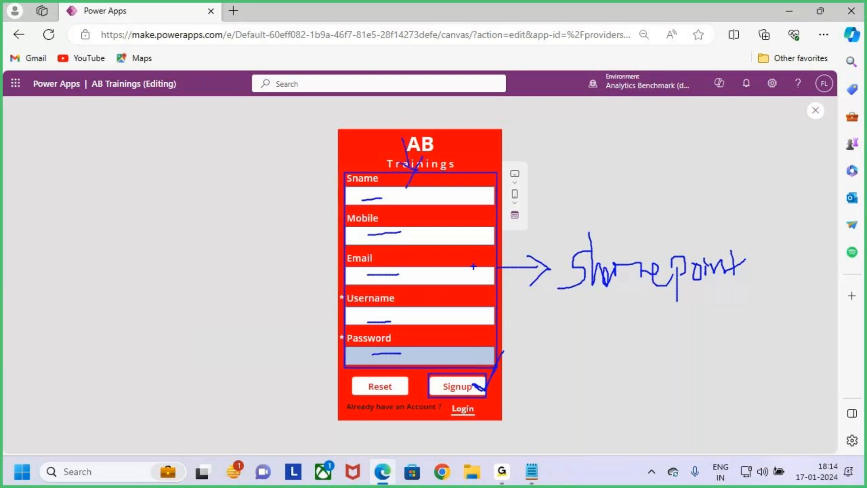
drag(583, 313, 752, 296)
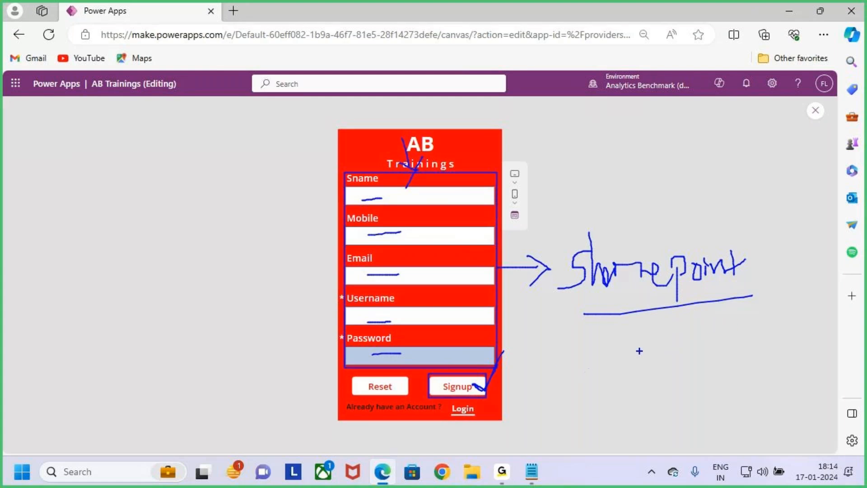
key(Escape)
key(ctrl+2)
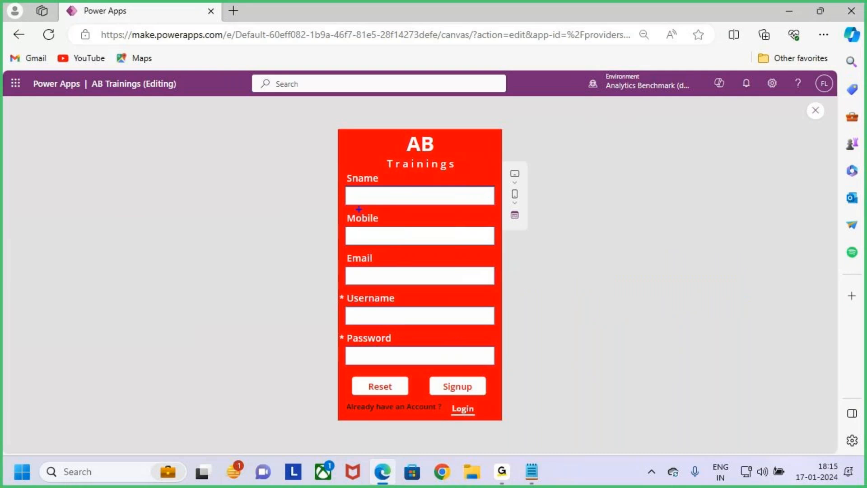
mouse_move(338, 166)
mouse_down()
mouse_move(456, 356)
mouse_move(502, 373)
mouse_up()
mouse_move(492, 299)
mouse_down()
mouse_move(527, 299)
mouse_move(524, 319)
mouse_up()
drag(570, 280, 557, 310)
mouse_move(593, 261)
mouse_down()
mouse_move(594, 306)
mouse_move(612, 309)
mouse_move(658, 286)
mouse_move(659, 312)
mouse_up()
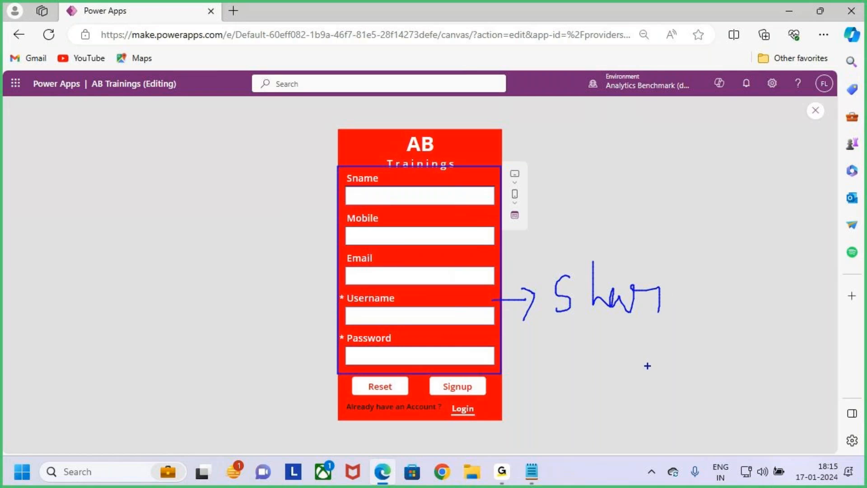
key(Escape)
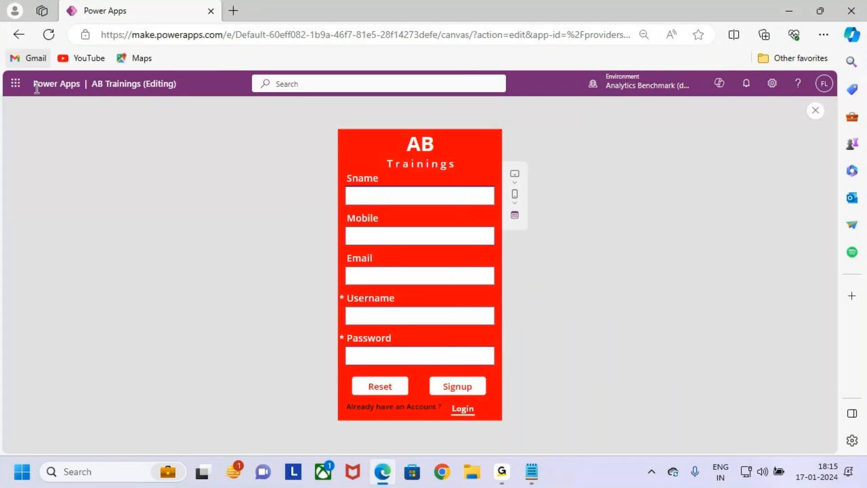
- Exit the app preview back to the editor and dismiss the tip dialog
click(16, 83)
key(Escape)
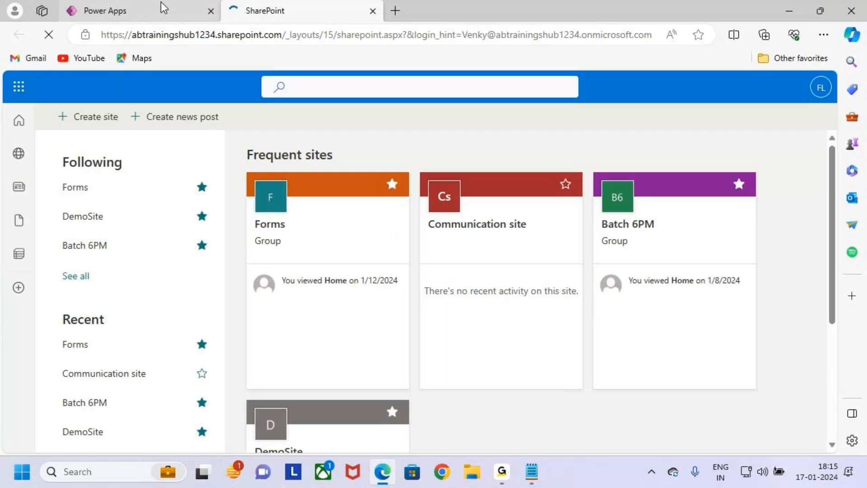
click(161, 4)
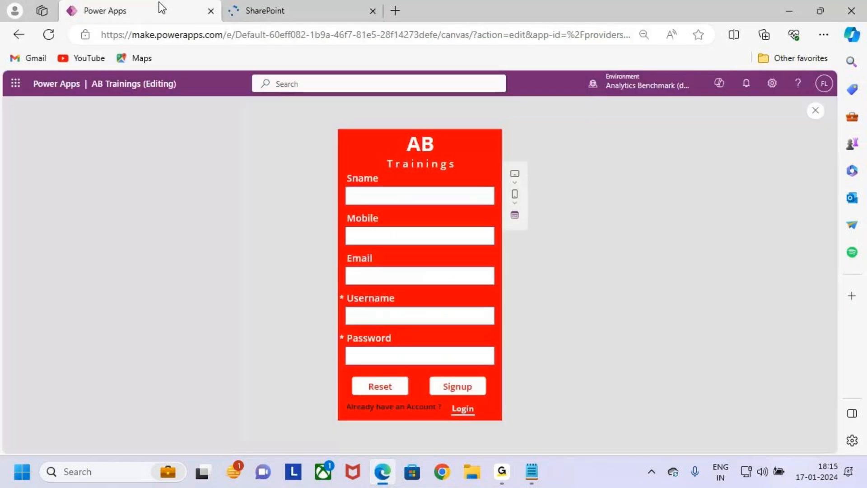
click(815, 110)
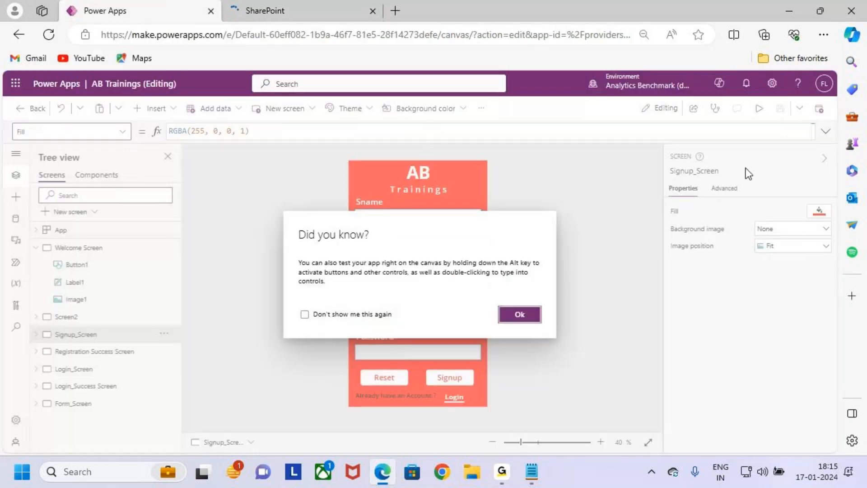
click(520, 315)
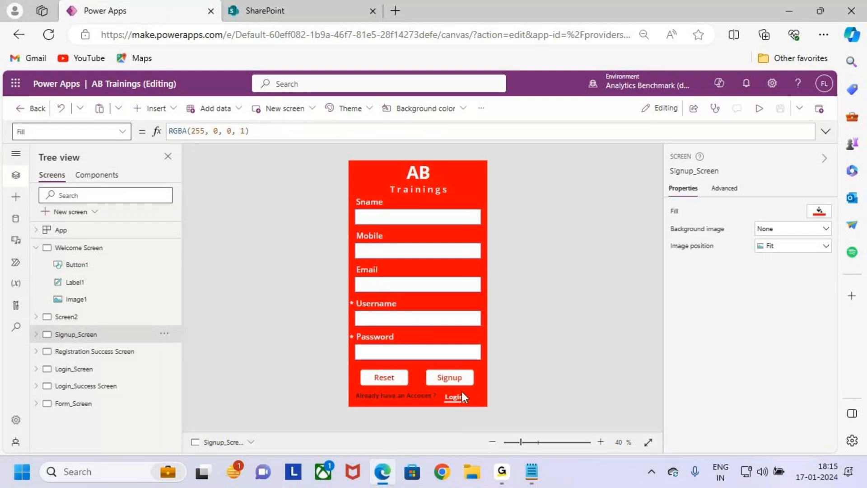
- Preview Form_Screen's enquiry form, close the preview, then switch to SharePoint
click(101, 403)
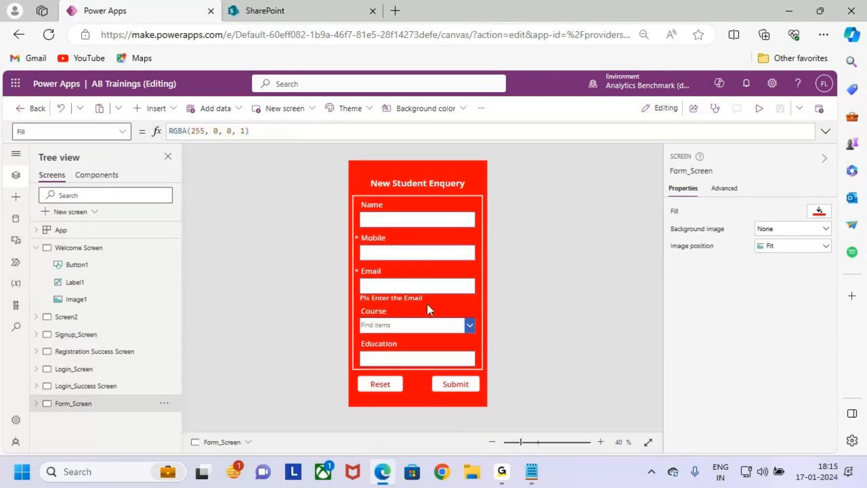
click(759, 111)
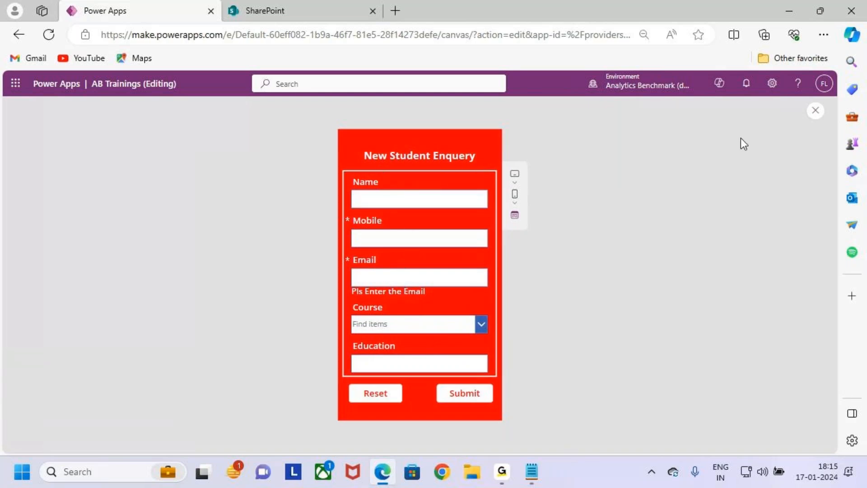
click(817, 114)
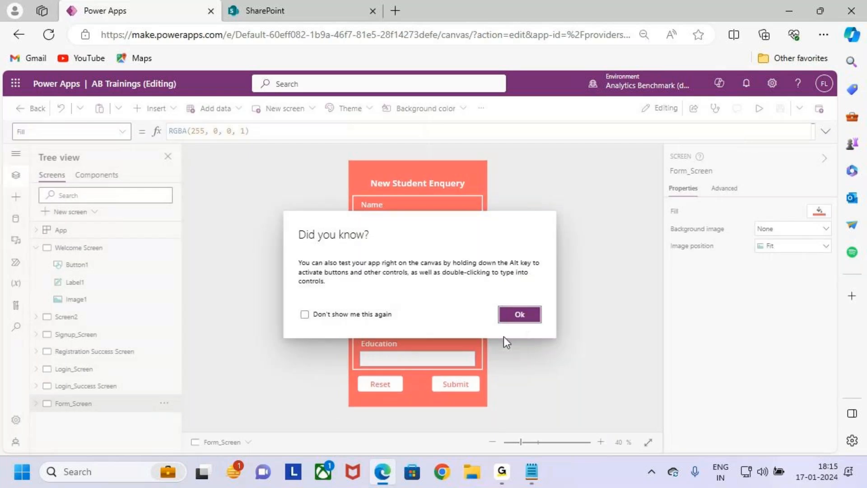
click(519, 313)
click(316, 12)
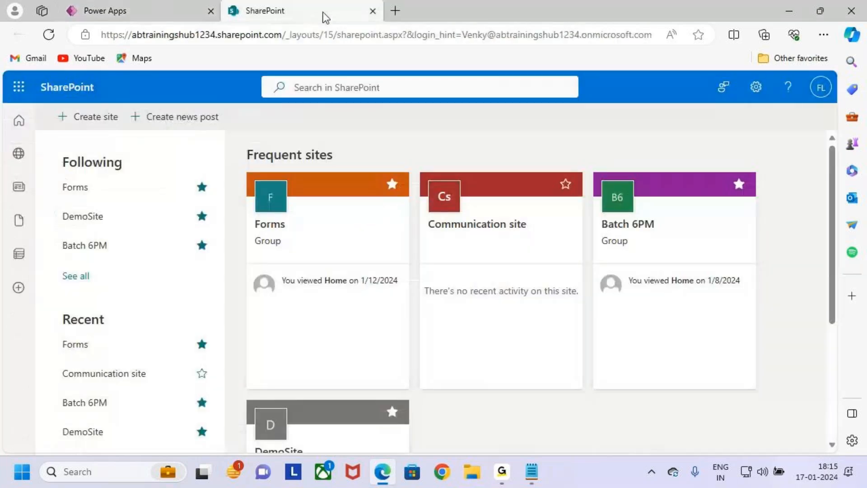
- Open the Forms site and browse its Students, Employees and Registered Students lists, ending on Students
click(328, 226)
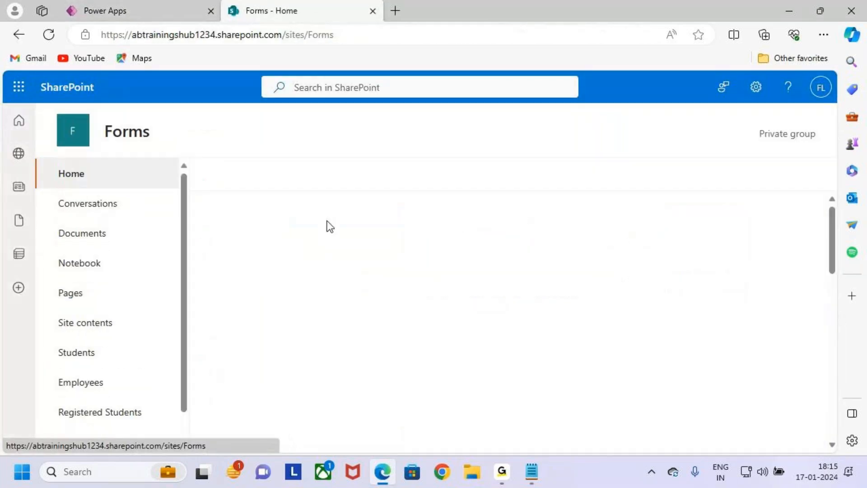
scroll(90, 381, down, 2)
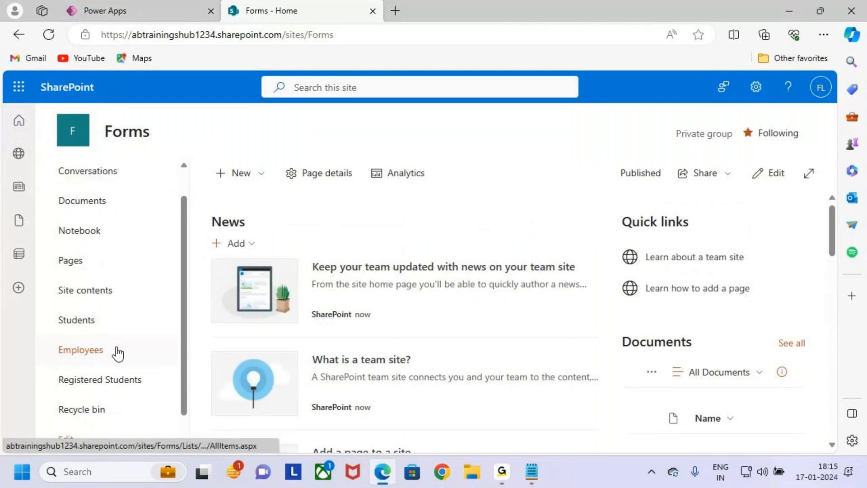
click(87, 316)
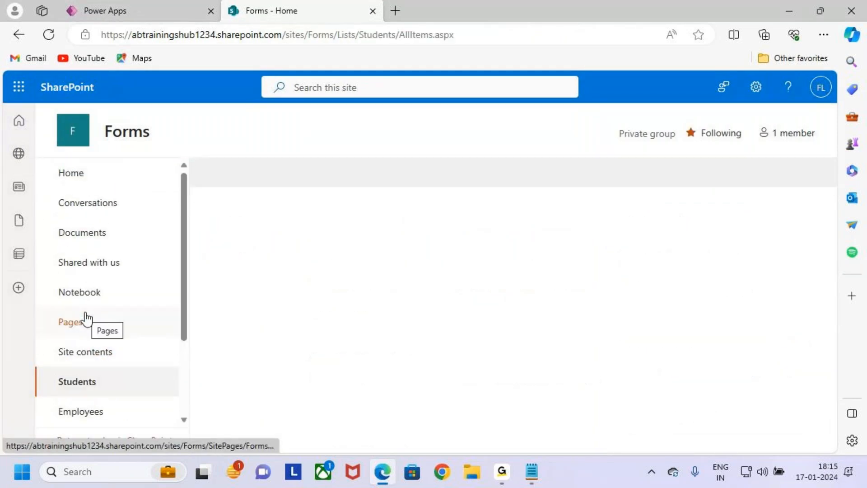
scroll(111, 362, down, 3)
click(102, 334)
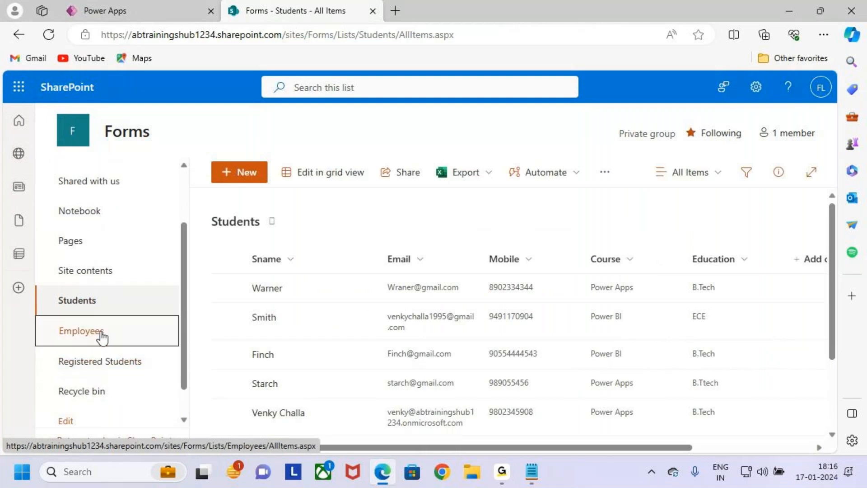
click(98, 368)
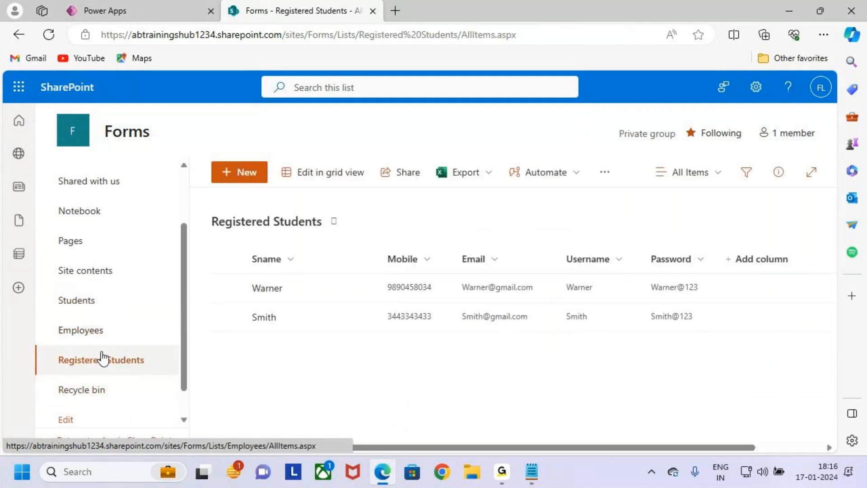
click(110, 284)
- Outline the Students list's columns with on-screen annotation
key(ctrl+2)
mouse_move(206, 208)
mouse_down()
mouse_move(417, 316)
mouse_move(737, 430)
mouse_up()
mouse_move(469, 207)
mouse_down()
mouse_move(489, 249)
mouse_move(502, 235)
mouse_up()
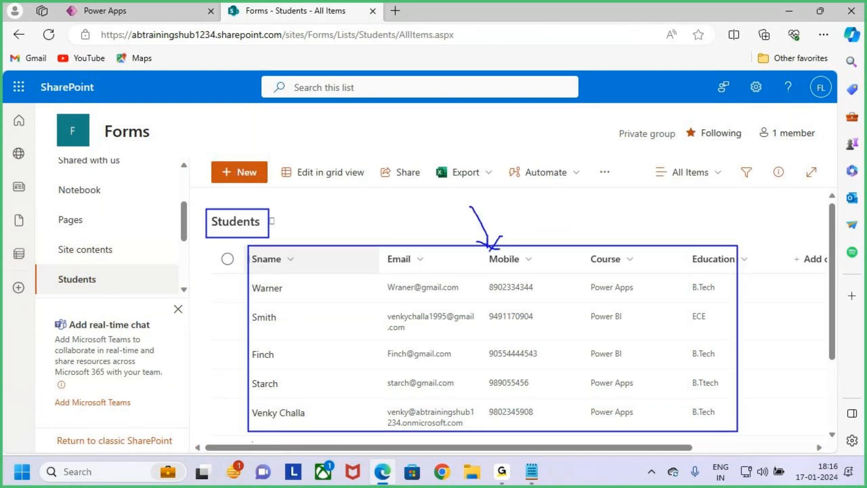
key(Escape)
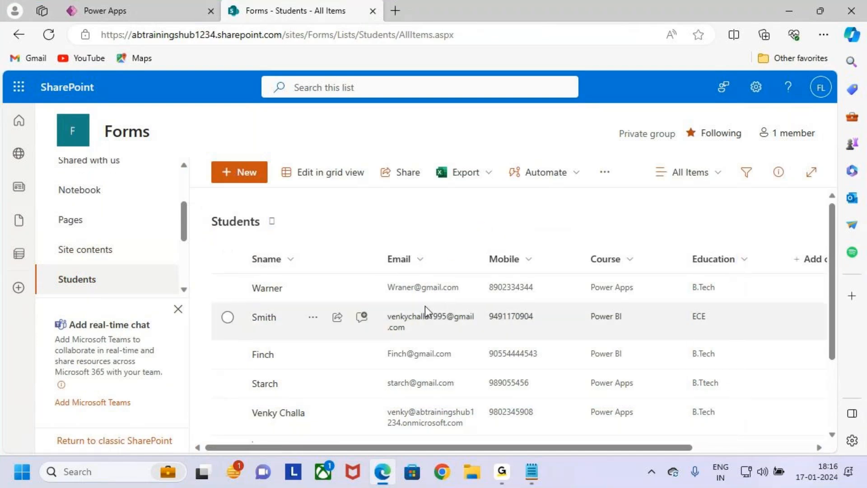
- Preview the AB Trainings enquiry form and mark up its fields with red annotations
click(128, 7)
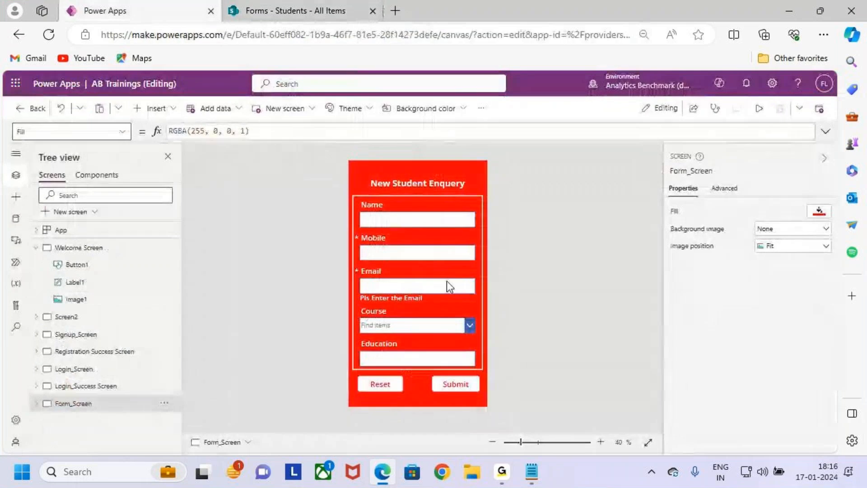
click(758, 109)
key(ctrl+2)
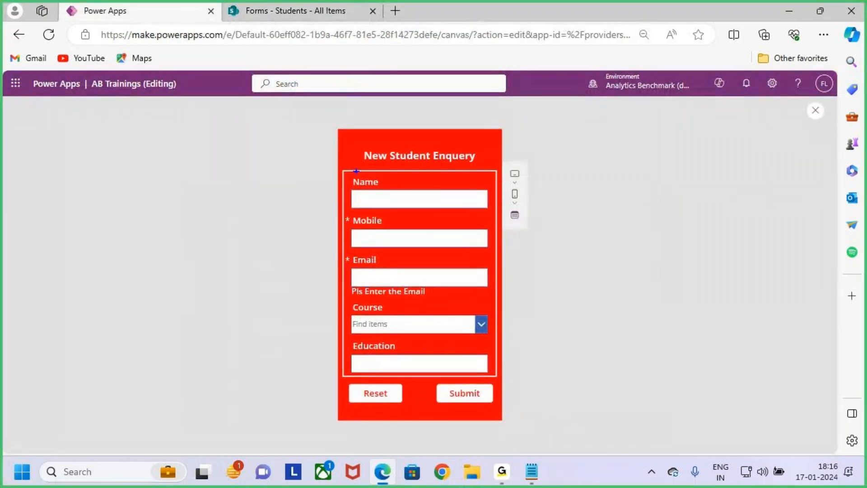
mouse_move(344, 169)
mouse_down()
mouse_move(464, 374)
mouse_move(500, 376)
mouse_up()
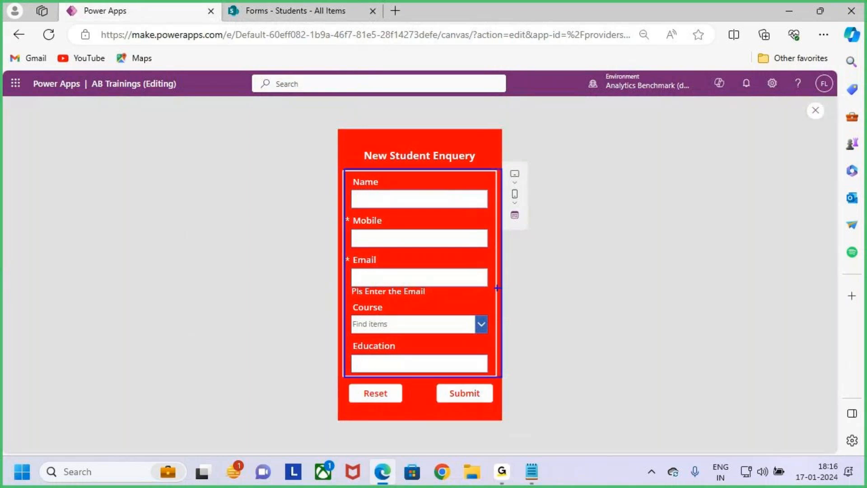
mouse_move(434, 149)
mouse_down()
mouse_move(436, 184)
mouse_move(456, 170)
mouse_up()
drag(455, 164, 443, 190)
drag(475, 389, 502, 380)
drag(476, 283, 521, 283)
drag(518, 273, 527, 322)
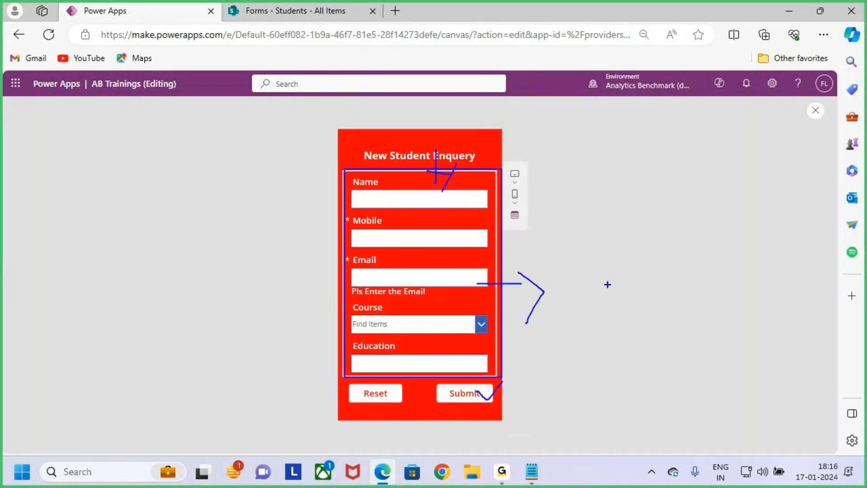
mouse_move(601, 271)
mouse_down()
mouse_move(620, 300)
mouse_move(689, 281)
mouse_up()
mouse_move(700, 282)
mouse_down()
mouse_move(708, 333)
mouse_move(699, 294)
mouse_up()
key(Escape)
- Outline the form area and mark the top of the screen with annotations
key(ctrl+2)
mouse_move(338, 168)
mouse_down()
mouse_move(493, 376)
mouse_move(551, 310)
mouse_up()
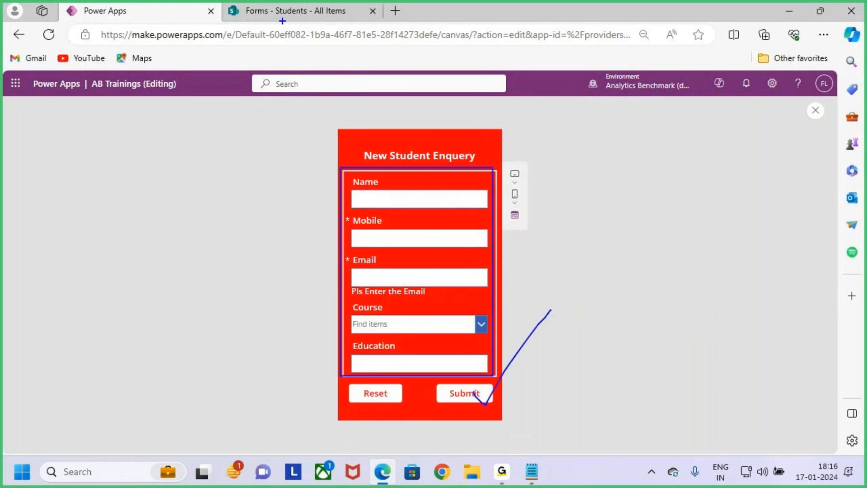
drag(268, 20, 268, 64)
mouse_move(269, 20)
mouse_down()
mouse_move(256, 32)
mouse_move(307, 61)
mouse_up()
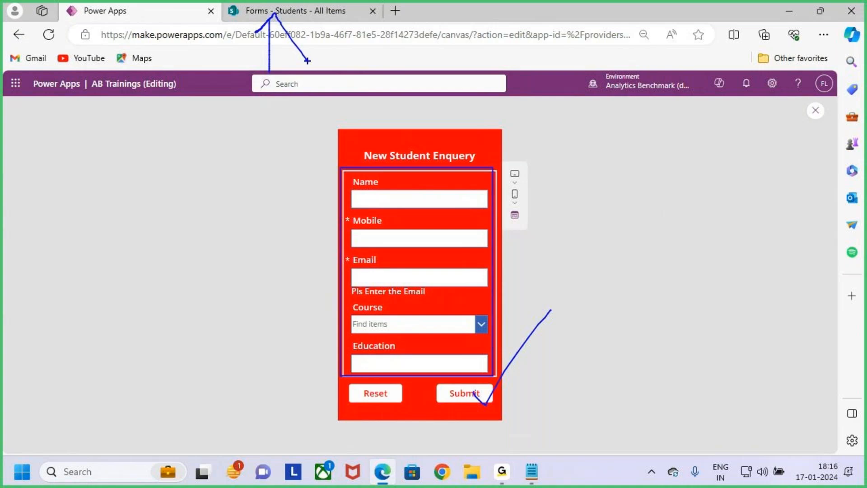
key(Escape)
- Mark up the SharePoint Students list for comparison, then return to the form
click(302, 11)
mouse_move(243, 254)
mouse_down()
mouse_move(518, 407)
mouse_move(756, 430)
mouse_up()
mouse_move(478, 210)
mouse_down()
mouse_move(501, 271)
mouse_move(466, 312)
mouse_up()
drag(180, 277, 118, 20)
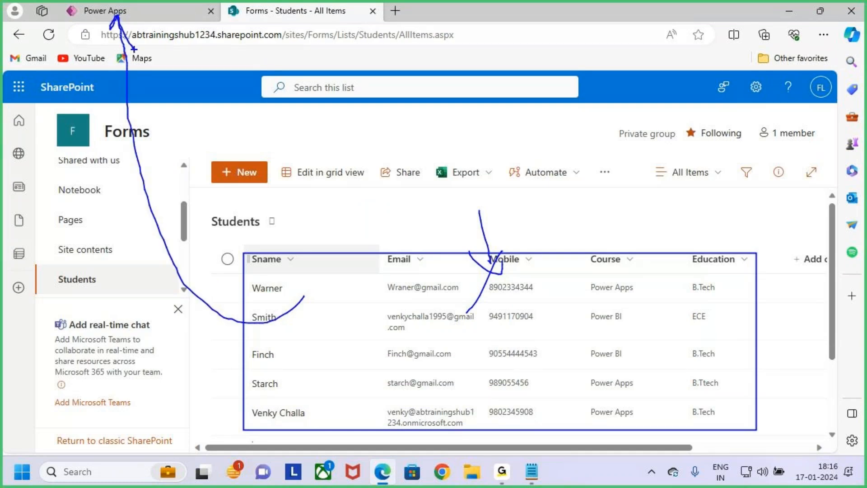
click(136, 11)
- Highlight the Students list again, then annotate the matching form fields in the preview
key(ctrl+2)
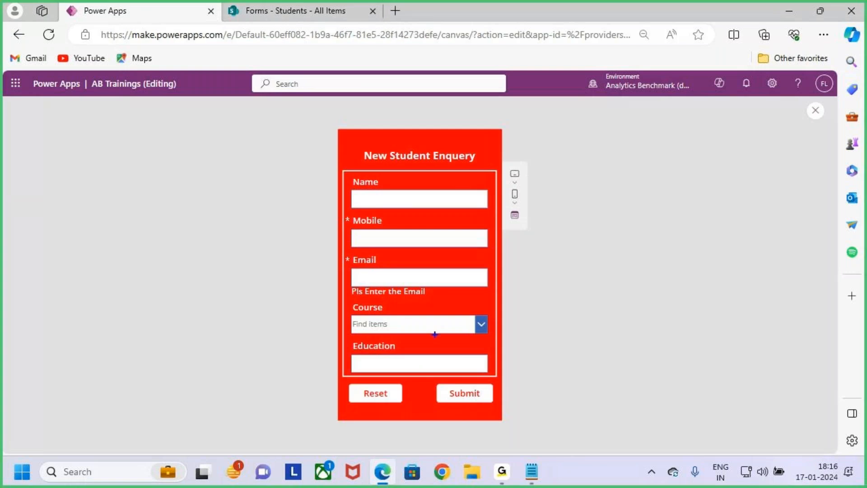
click(305, 10)
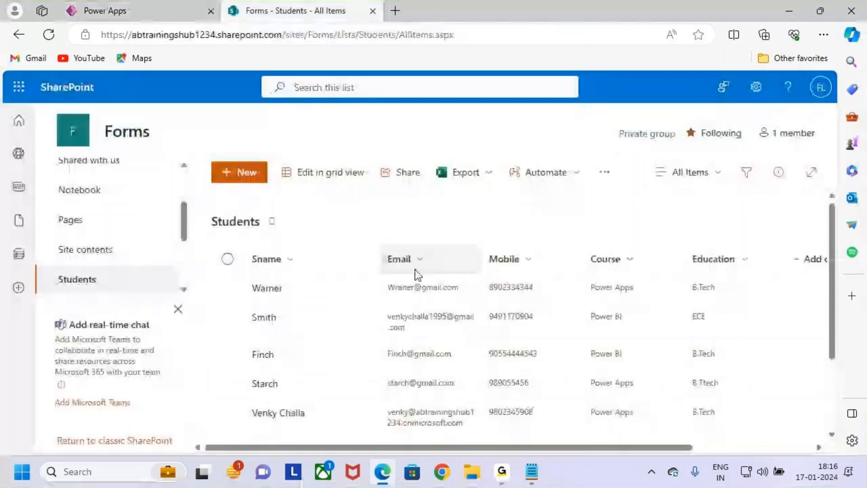
mouse_move(242, 252)
mouse_down()
mouse_move(300, 284)
mouse_move(712, 456)
mouse_up()
key(Escape)
click(159, 13)
key(ctrl+2)
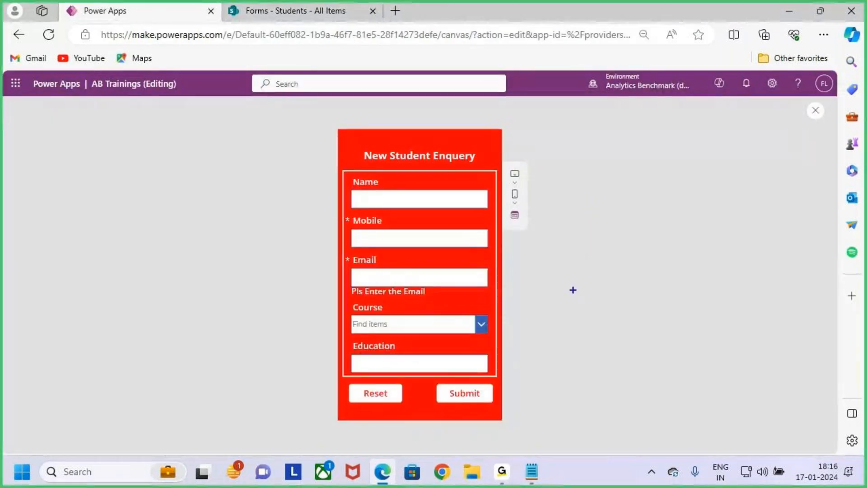
mouse_move(616, 249)
mouse_down()
mouse_move(598, 319)
mouse_move(621, 345)
mouse_up()
mouse_move(647, 309)
mouse_down()
mouse_move(684, 293)
mouse_move(700, 319)
mouse_move(758, 311)
mouse_move(780, 368)
mouse_up()
drag(692, 379, 828, 325)
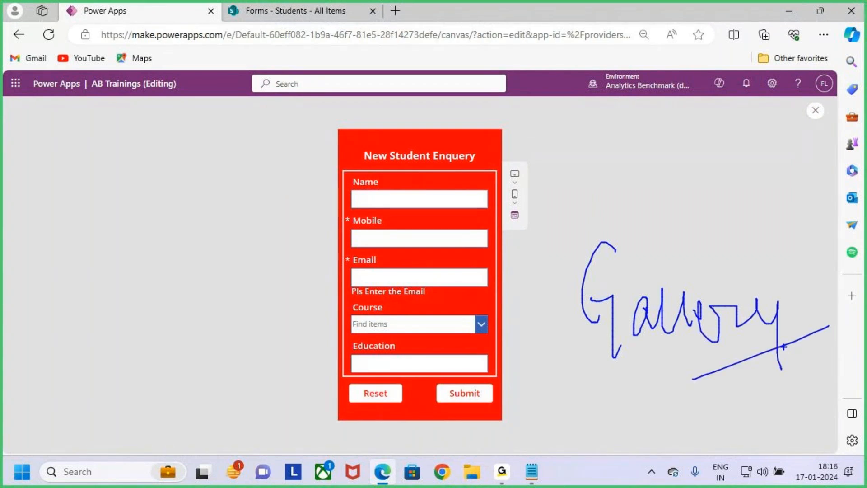
key(Escape)
- Outline the SharePoint Students list with an arrow toward the page's top-left, then switch back
click(290, 10)
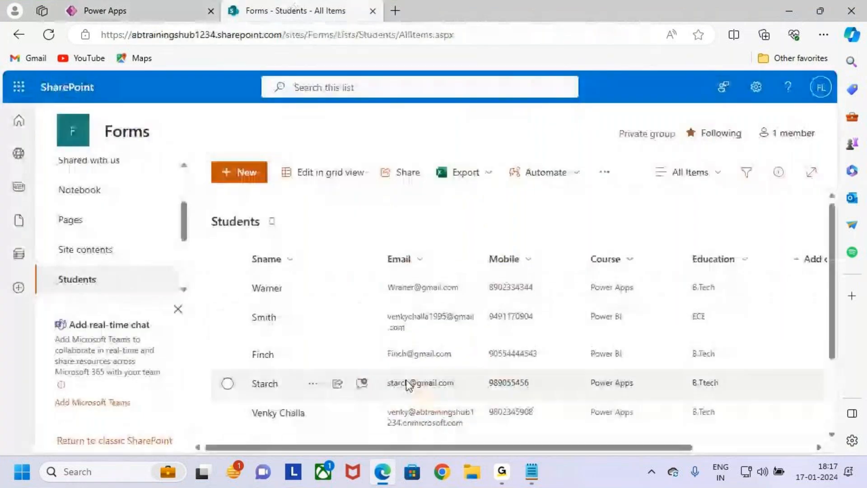
key(ctrl+2)
mouse_move(238, 248)
mouse_down()
mouse_move(669, 438)
mouse_move(726, 437)
mouse_up()
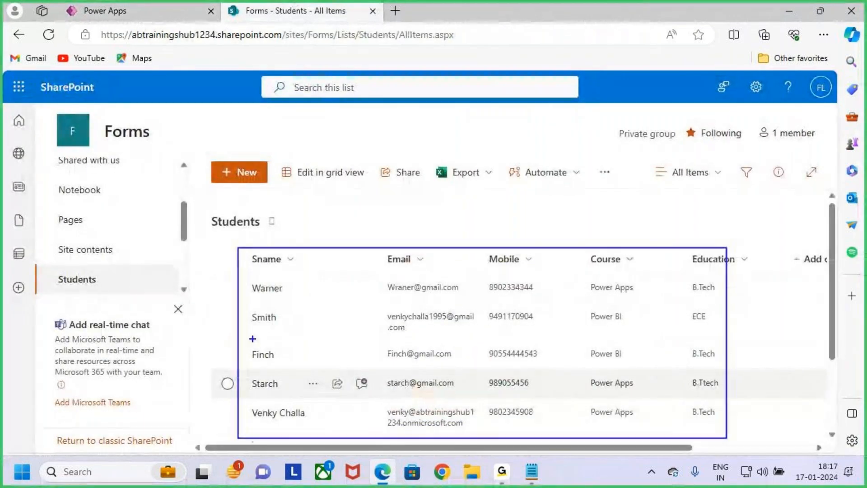
mouse_move(308, 325)
mouse_down()
mouse_move(103, 18)
mouse_move(88, 48)
mouse_up()
drag(97, 17, 137, 66)
key(Escape)
click(121, 15)
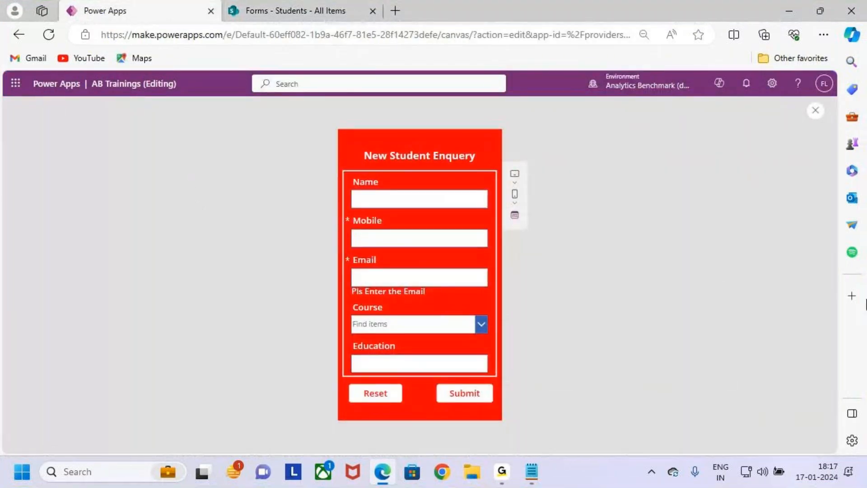
- Close the preview, mark a Students list entry, and outline the form in the editor
click(815, 110)
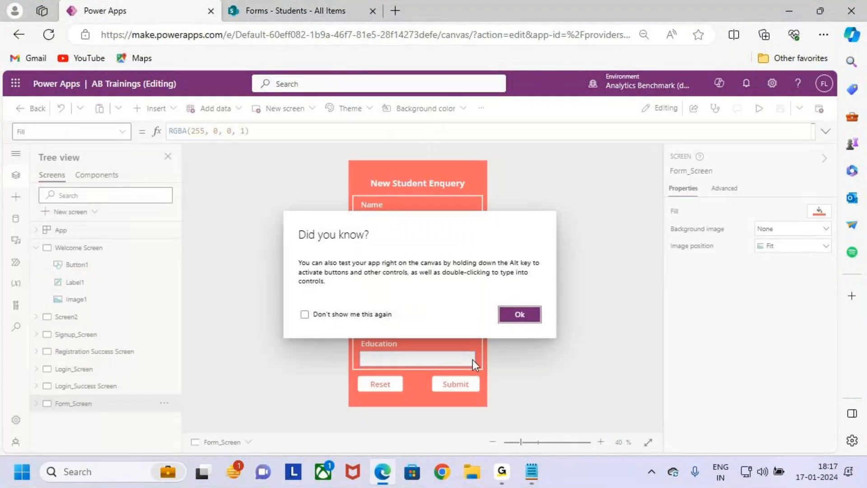
click(532, 313)
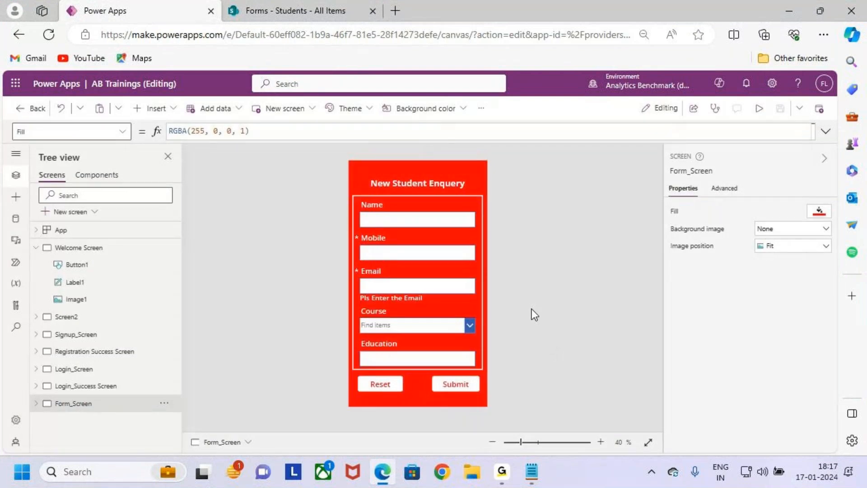
click(313, 14)
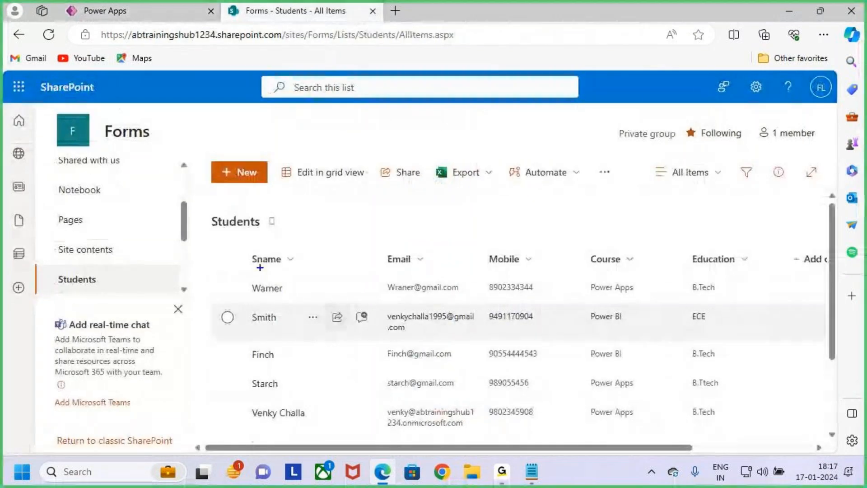
drag(602, 403, 753, 436)
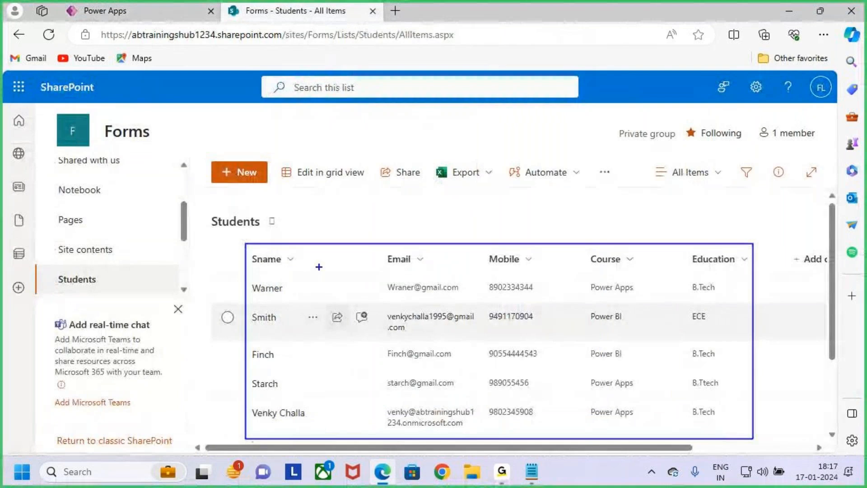
key(Escape)
click(121, 2)
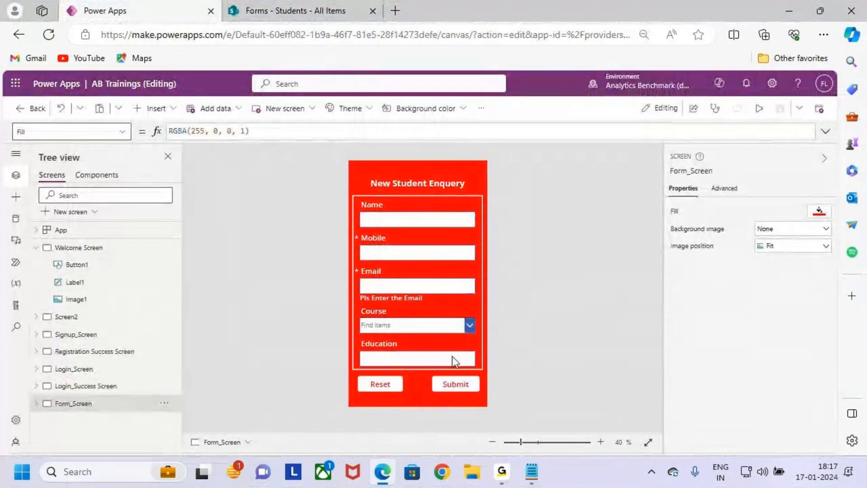
key(ctrl+2)
mouse_move(348, 159)
mouse_down()
mouse_move(429, 329)
mouse_move(488, 406)
mouse_up()
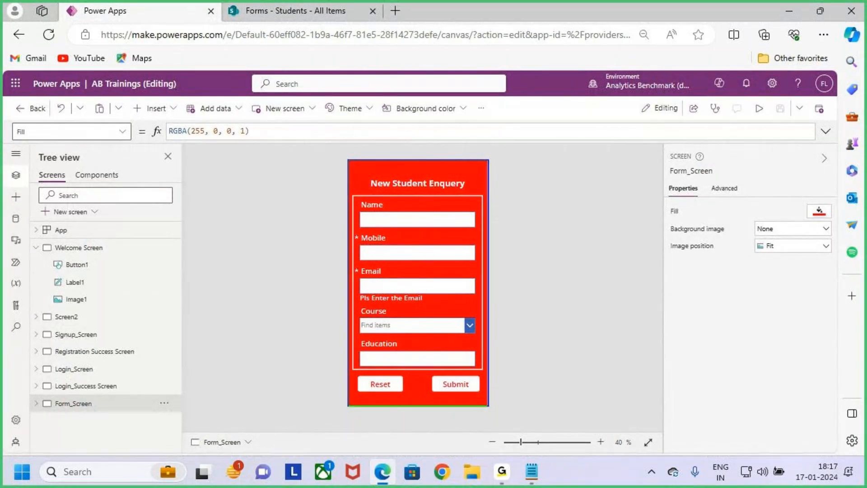
drag(487, 312, 522, 281)
key(Escape)
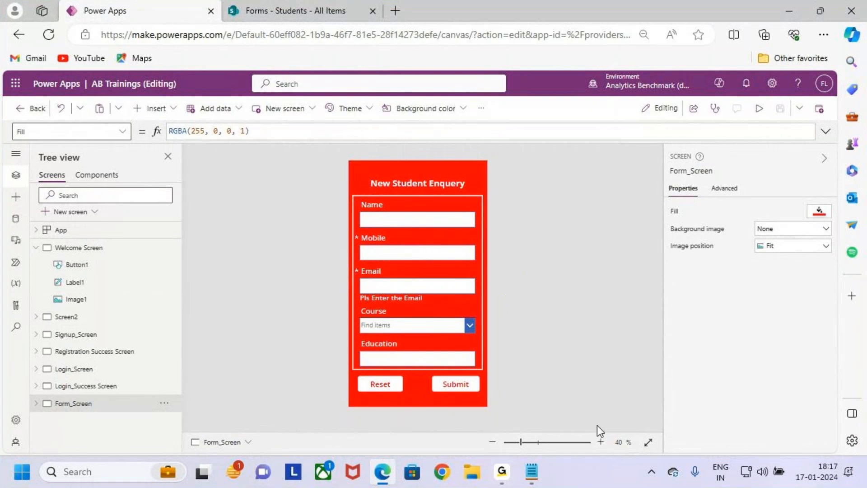
- Leave the AB Trainings editor and start a blank canvas app from Create
click(25, 115)
click(445, 304)
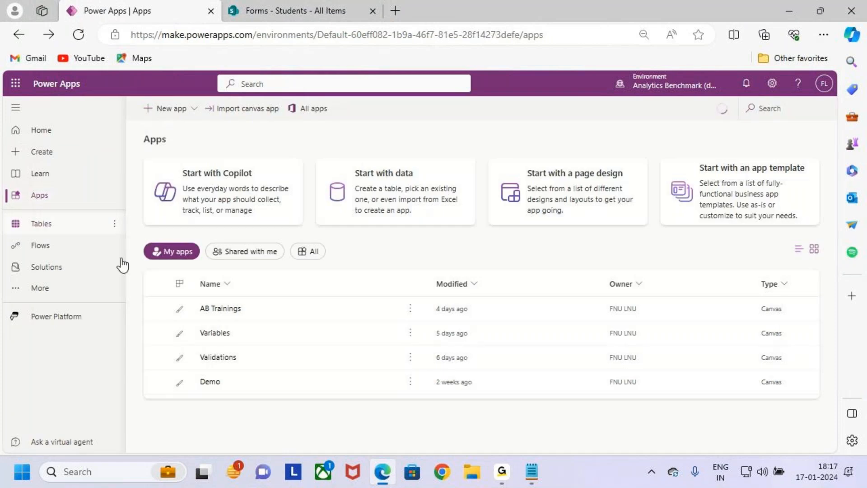
click(63, 154)
click(210, 247)
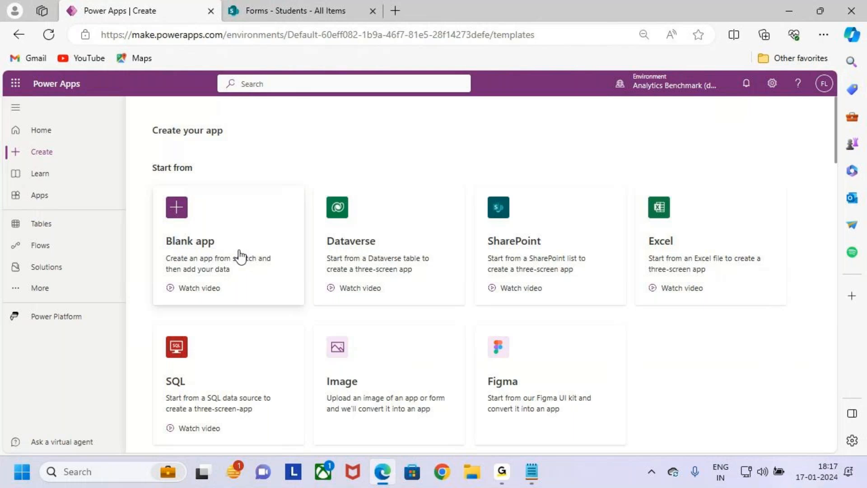
click(244, 251)
click(228, 384)
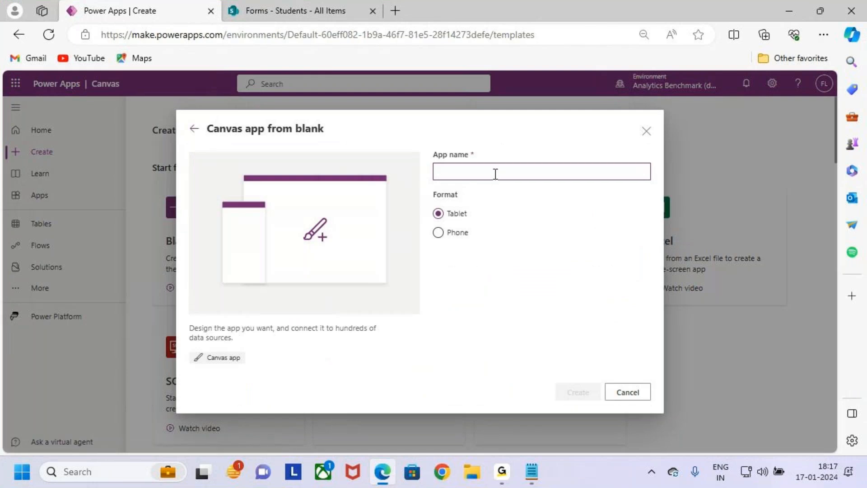
- Name the app 'Gallery', keep Tablet format, and create it
text(Gallery)
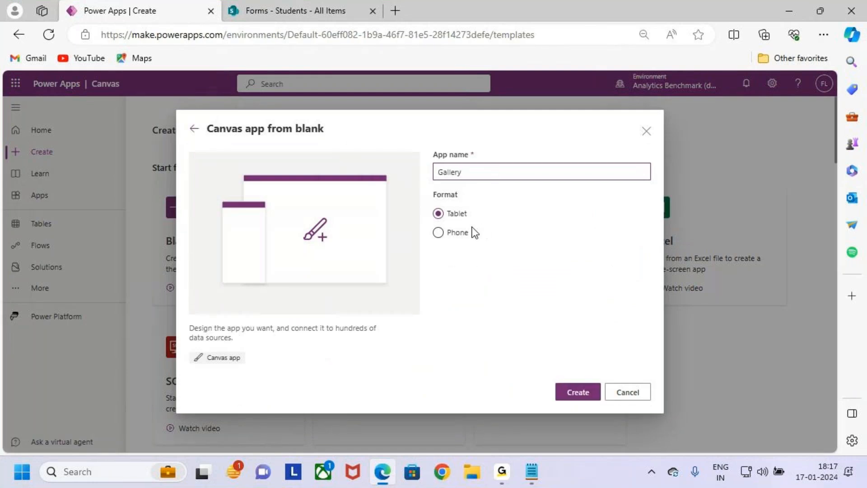
key(ctrl+2)
mouse_move(434, 203)
mouse_down()
mouse_move(460, 204)
mouse_move(454, 216)
mouse_up()
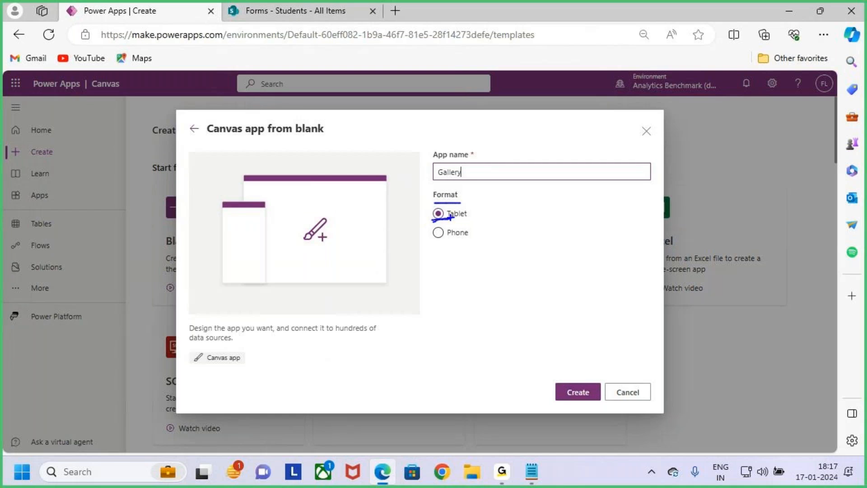
key(Escape)
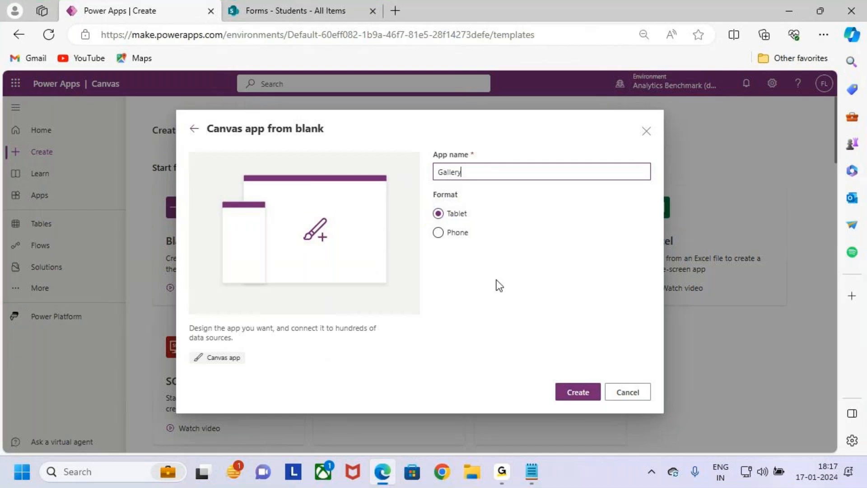
click(586, 393)
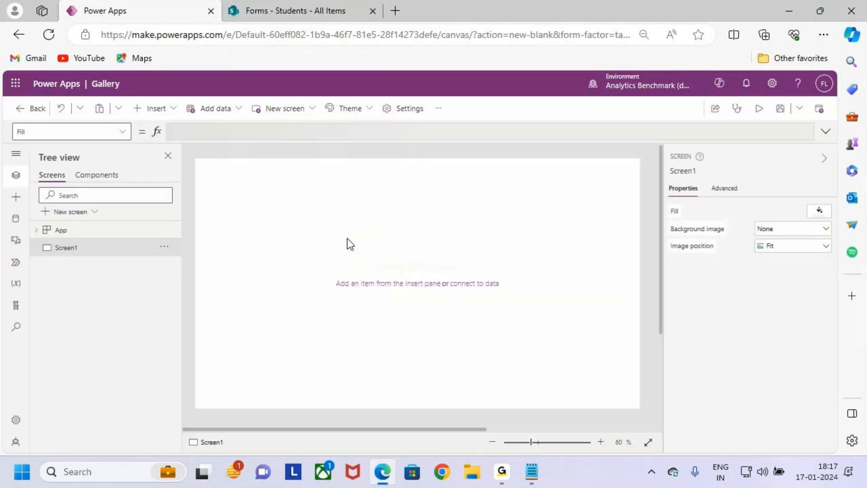
- Draw on-screen annotations over the new app's empty Screen1
key(ctrl+2)
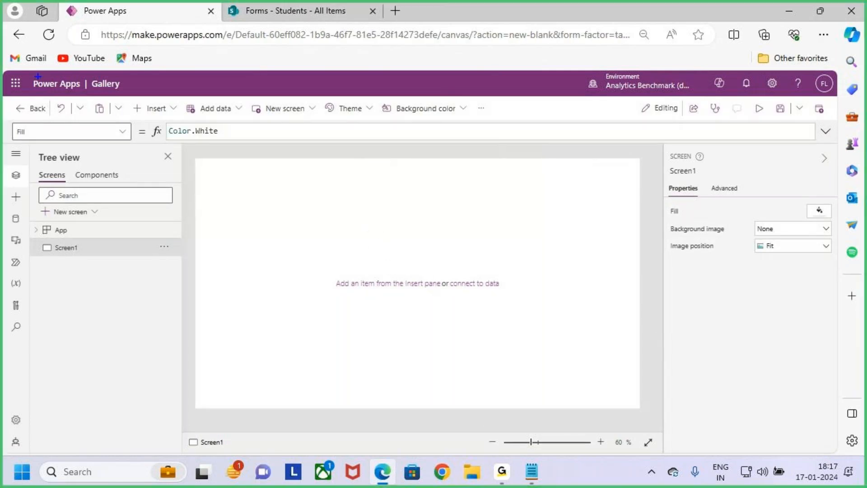
drag(84, 76, 134, 93)
key(Escape)
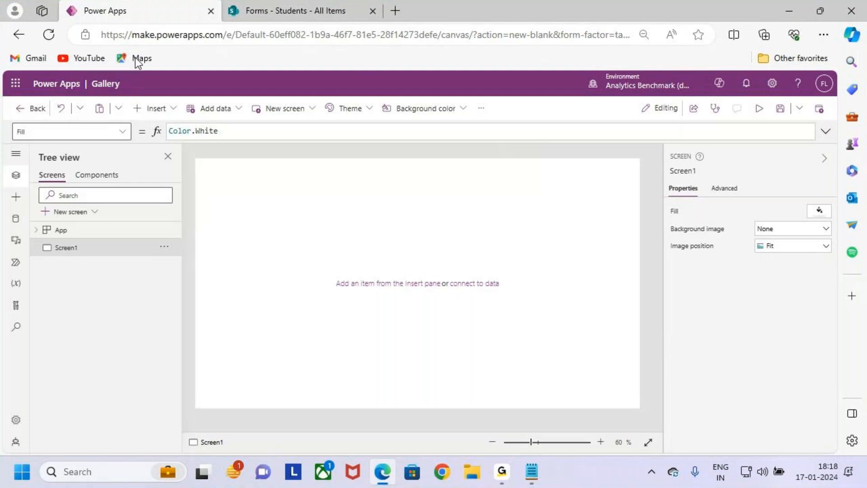
key(ctrl+2)
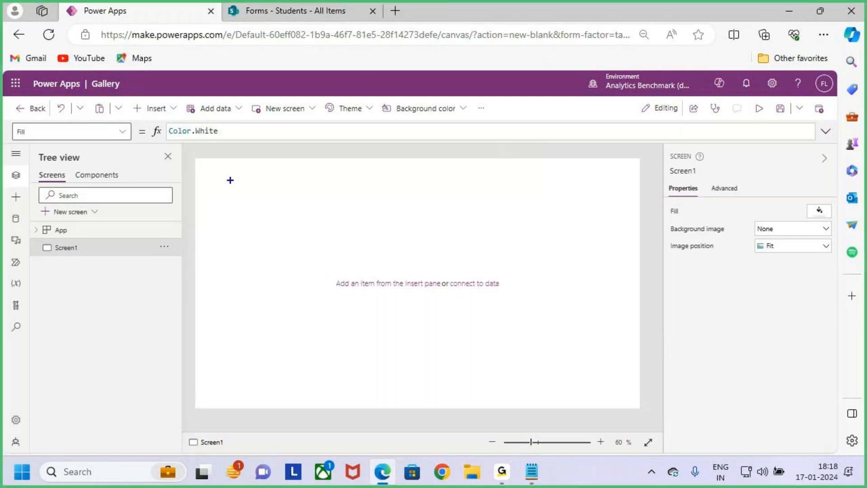
mouse_move(206, 163)
mouse_down()
mouse_move(501, 343)
mouse_move(639, 409)
mouse_up()
drag(383, 125, 385, 168)
mouse_move(369, 159)
mouse_down()
mouse_move(400, 175)
mouse_move(392, 188)
mouse_up()
drag(186, 432, 239, 452)
drag(49, 236, 106, 267)
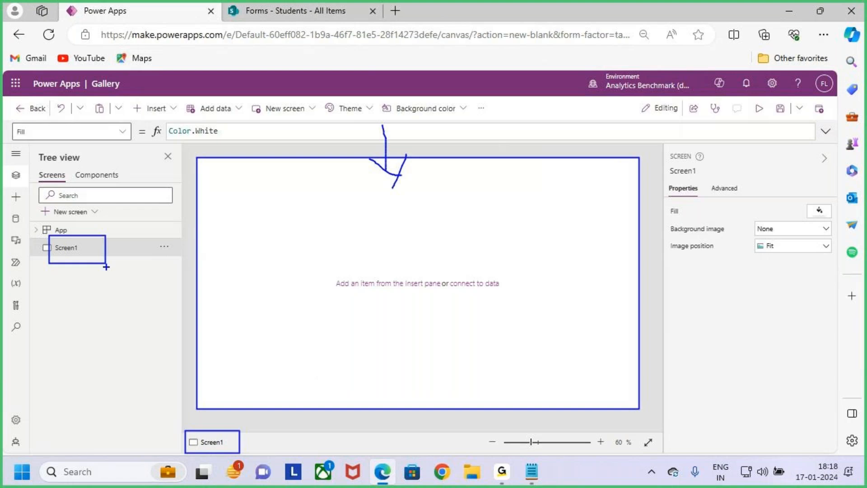
mouse_move(377, 251)
mouse_down()
mouse_move(382, 285)
mouse_move(434, 267)
mouse_move(500, 267)
mouse_move(503, 305)
mouse_up()
key(Escape)
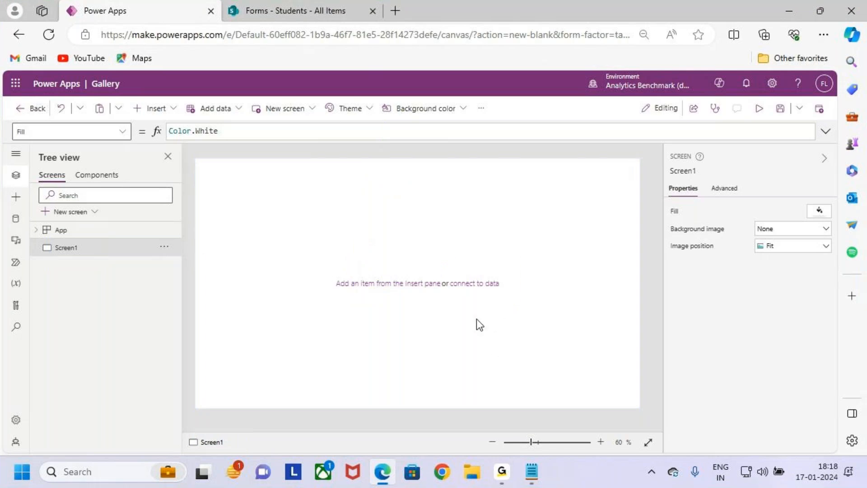
- Check the SharePoint Students list, then return to the Gallery app editor
click(289, 11)
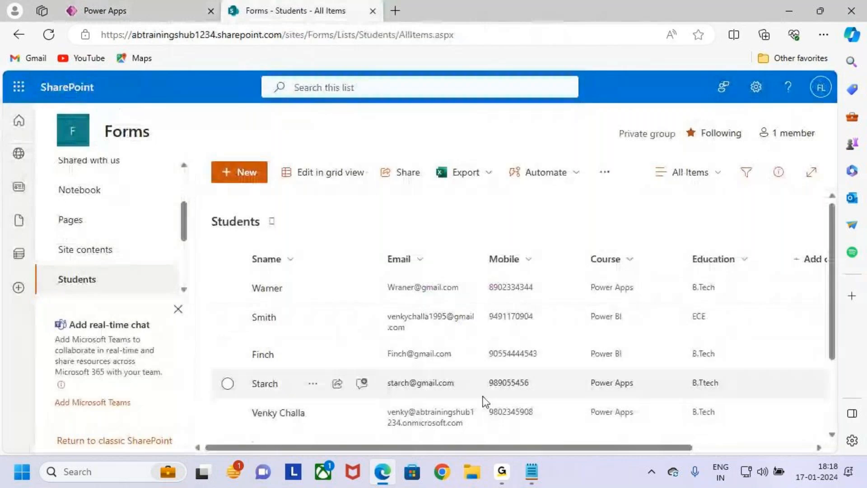
click(158, 10)
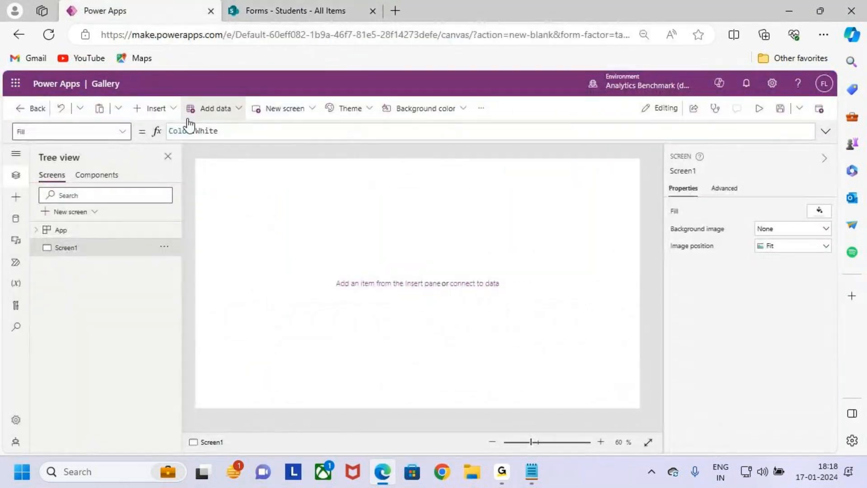
click(152, 113)
click(404, 225)
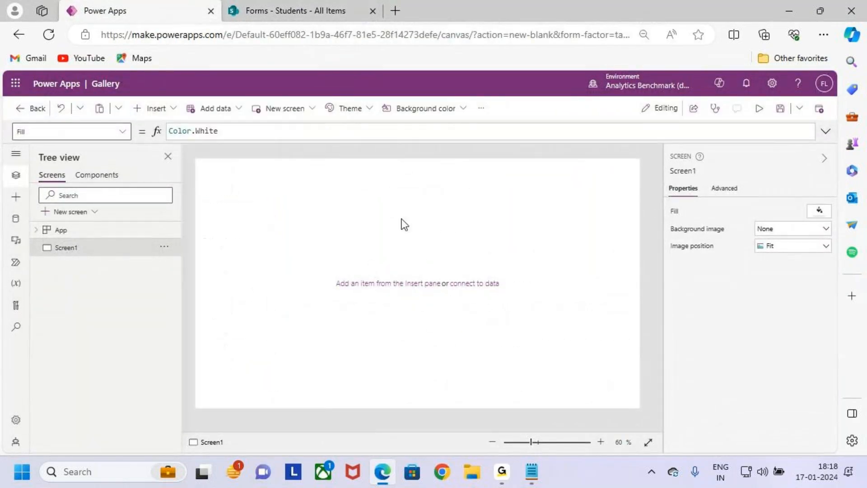
- Insert a text label and stretch it across the top of Screen1
click(165, 110)
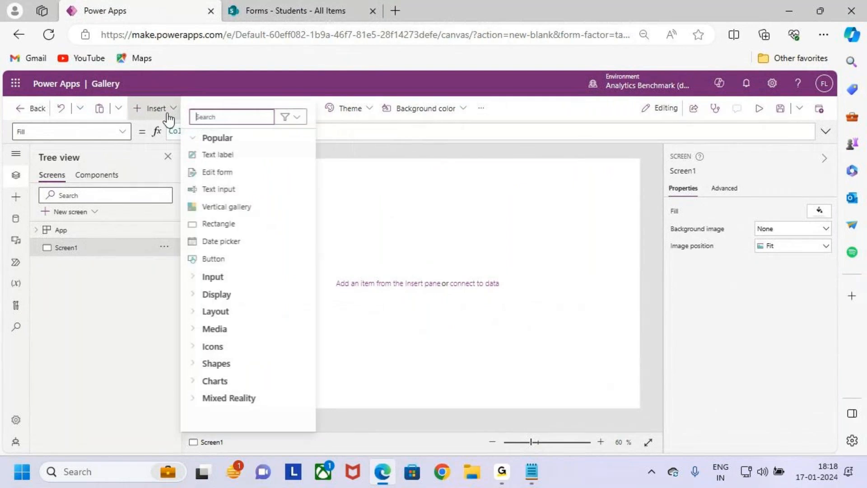
click(234, 158)
drag(232, 164, 646, 186)
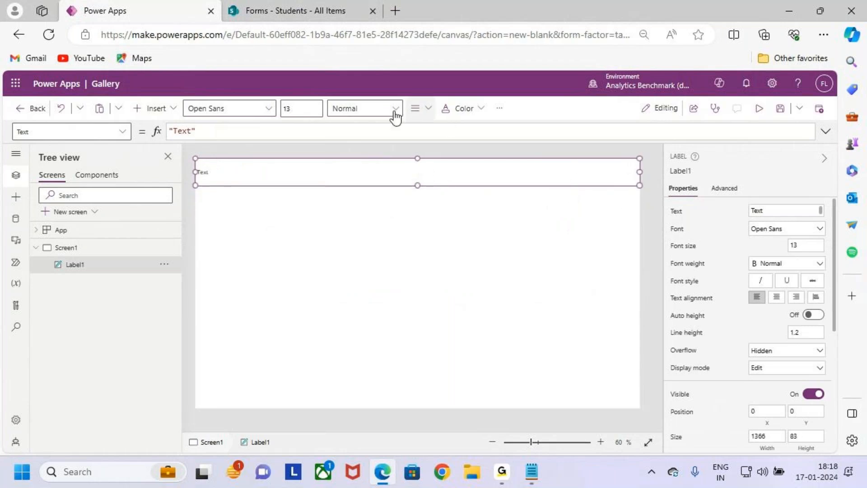
- Format the label with 24-point size, centred white text and a blue background
click(304, 109)
text(24)
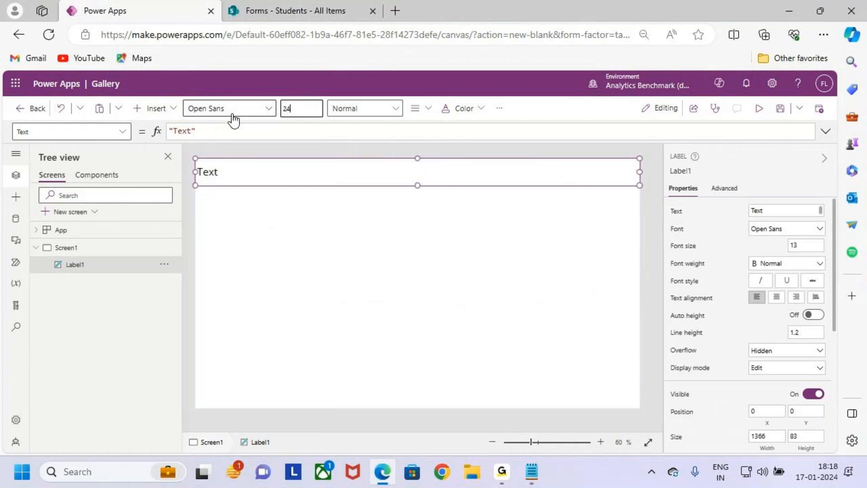
click(364, 109)
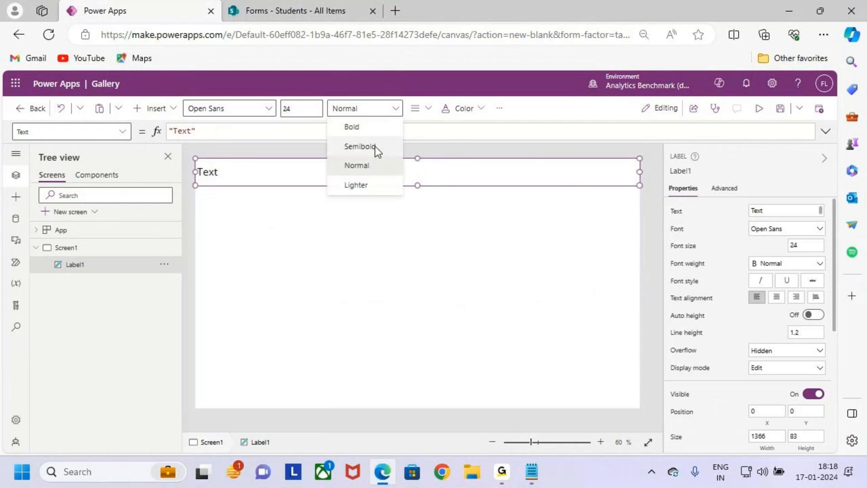
click(375, 145)
click(370, 113)
click(418, 108)
click(418, 108)
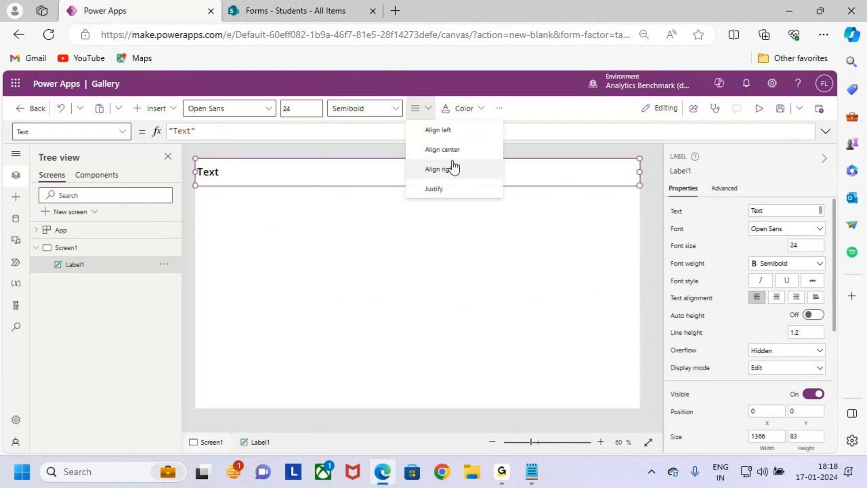
click(451, 156)
click(464, 108)
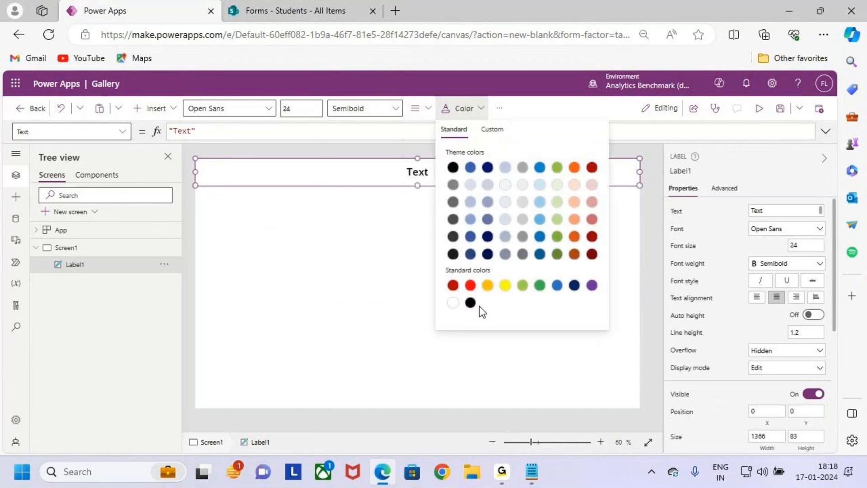
click(453, 303)
click(499, 109)
mouse_move(530, 143)
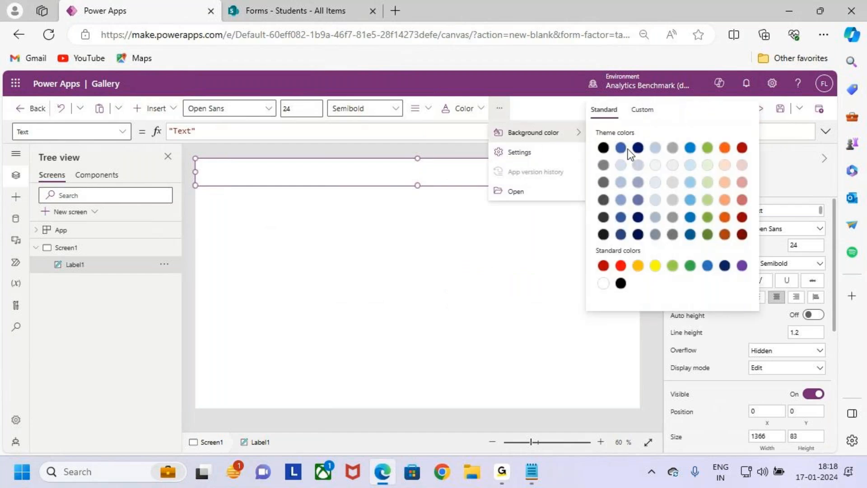
click(621, 147)
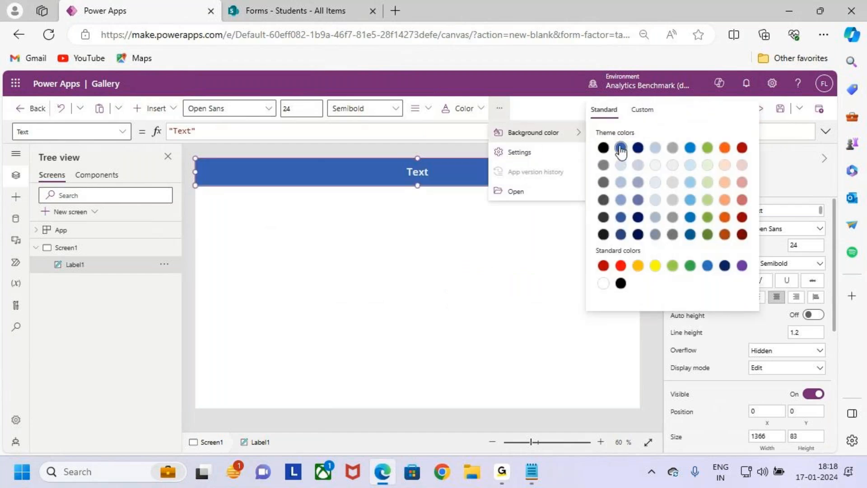
click(465, 266)
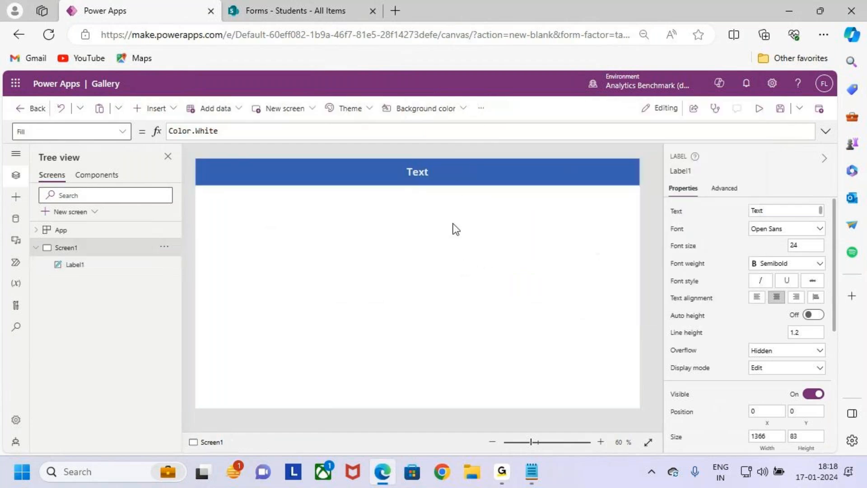
- Make the header text bold and change its wording to 'Gallery'
click(456, 172)
click(372, 113)
click(380, 131)
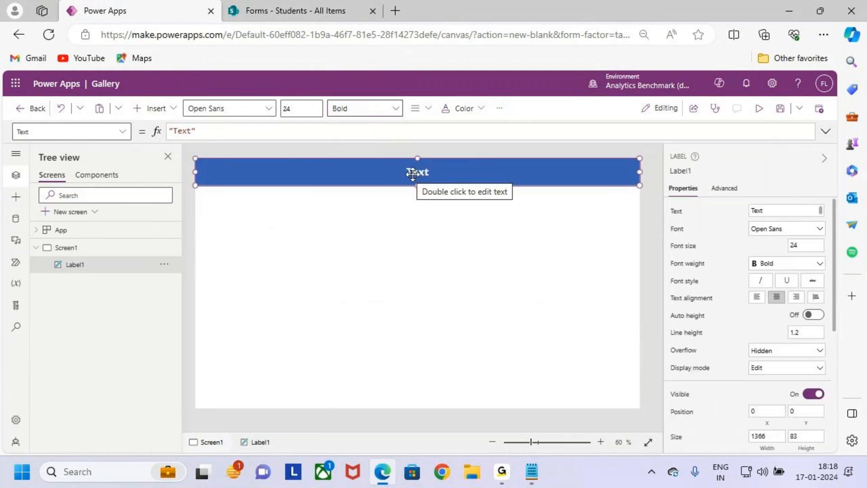
double_click(187, 131)
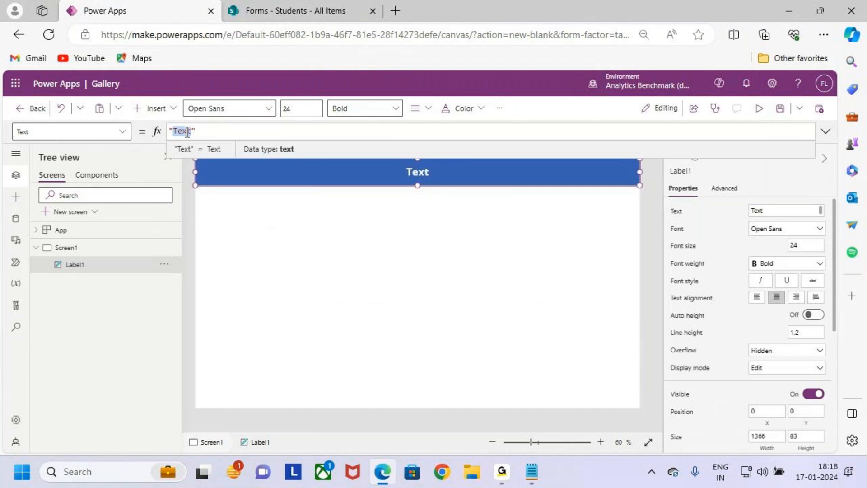
text(Gallery)
click(427, 250)
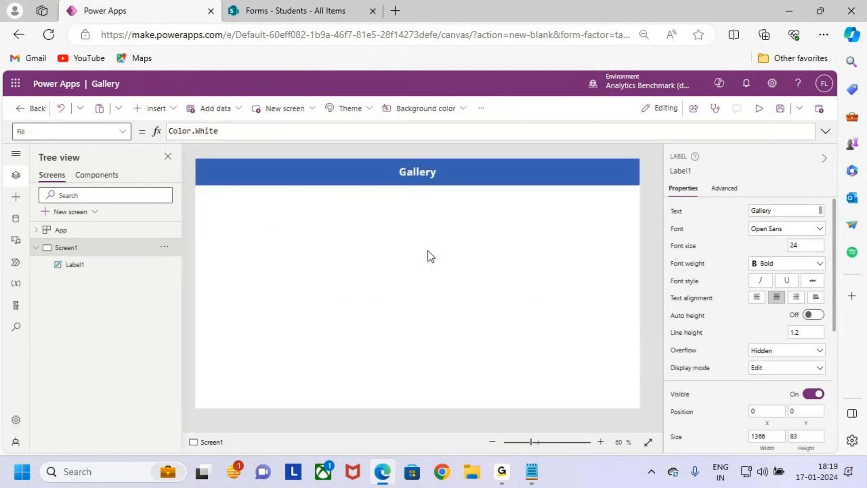
click(457, 170)
mouse_move(451, 168)
mouse_down()
mouse_move(456, 174)
mouse_move(484, 138)
mouse_up()
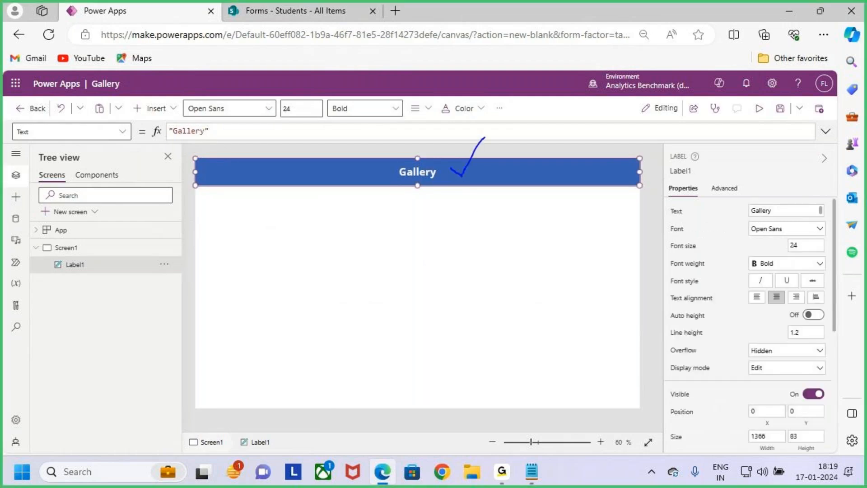
click(431, 227)
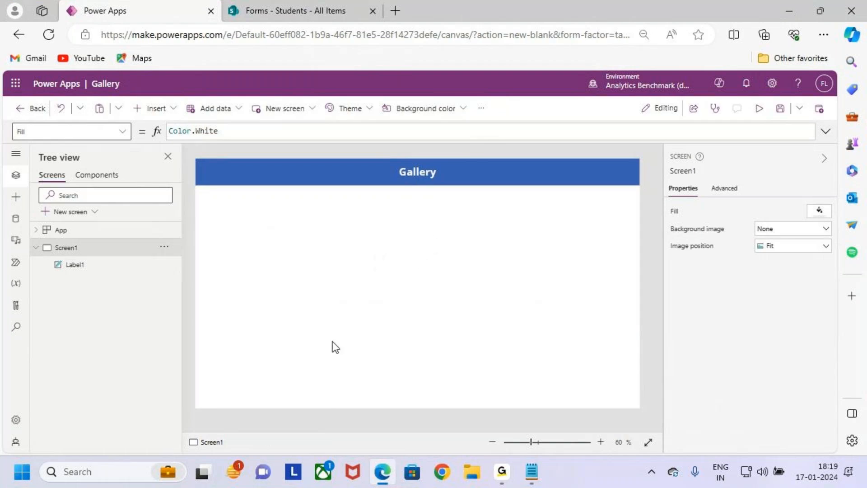
- Draw and erase on-screen annotations near the Gallery header
key(ctrl+2)
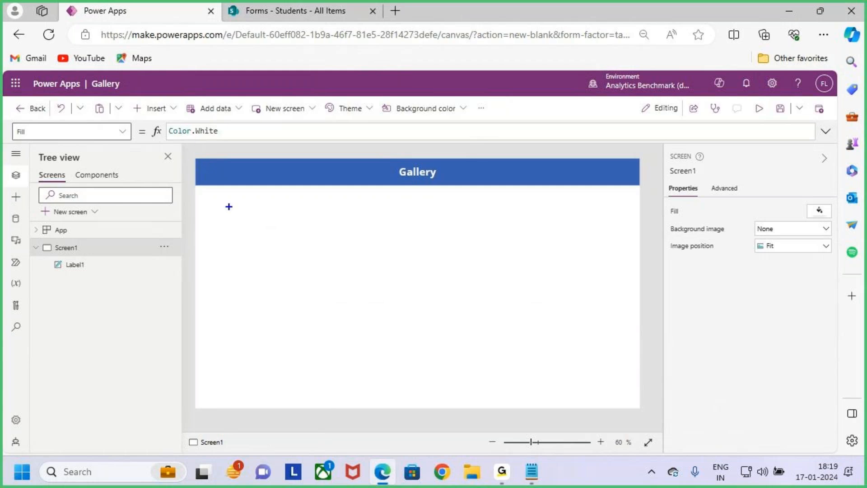
mouse_move(136, 97)
mouse_down()
mouse_move(185, 122)
mouse_move(224, 68)
mouse_up()
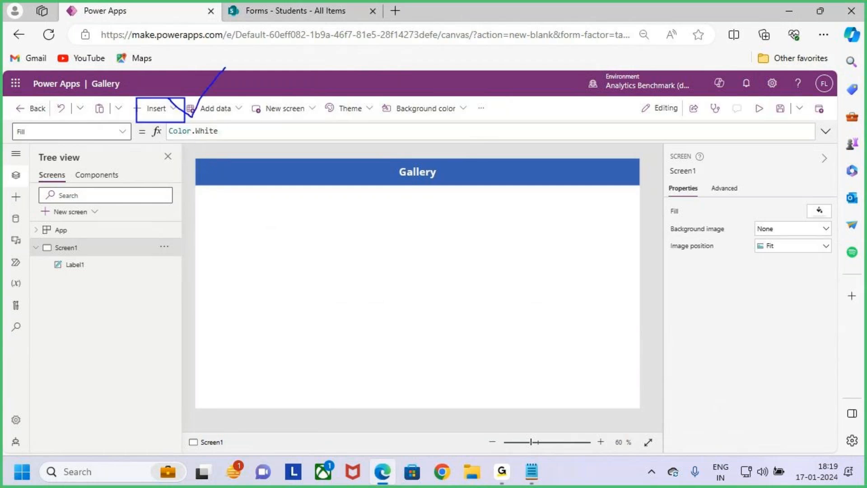
key(e)
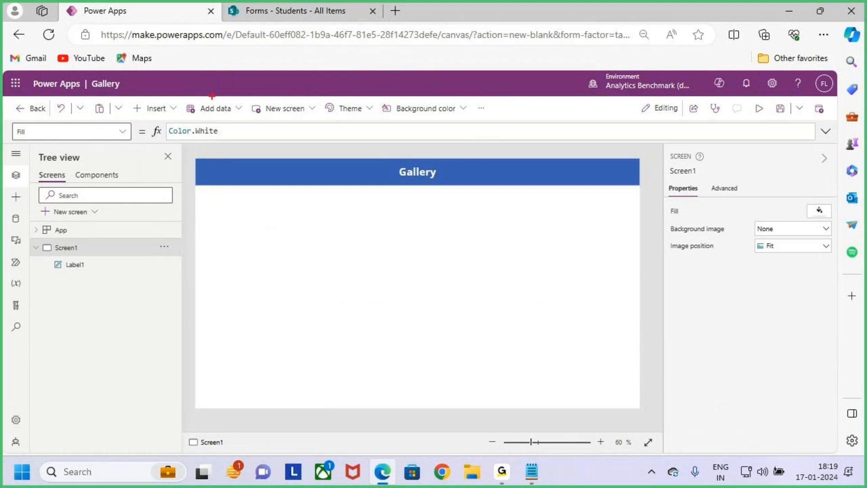
drag(137, 99, 180, 121)
key(Escape)
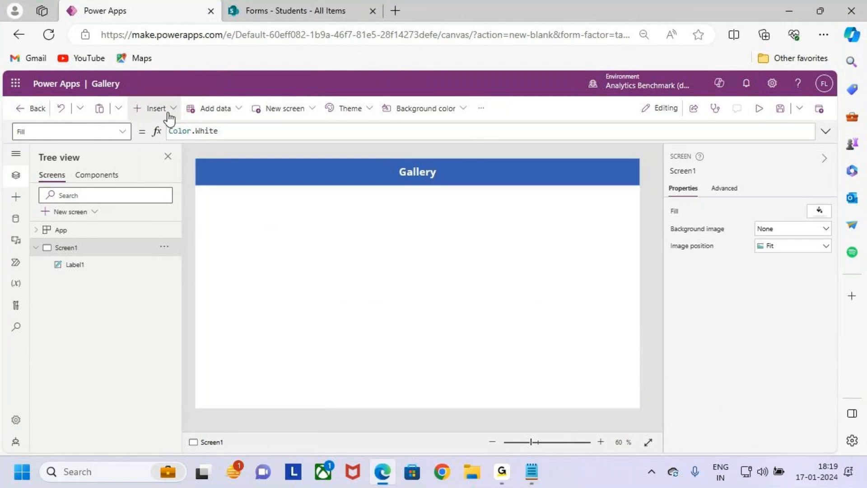
- Open the Insert pane, annotate the Popular controls, then collapse the Popular group
click(168, 113)
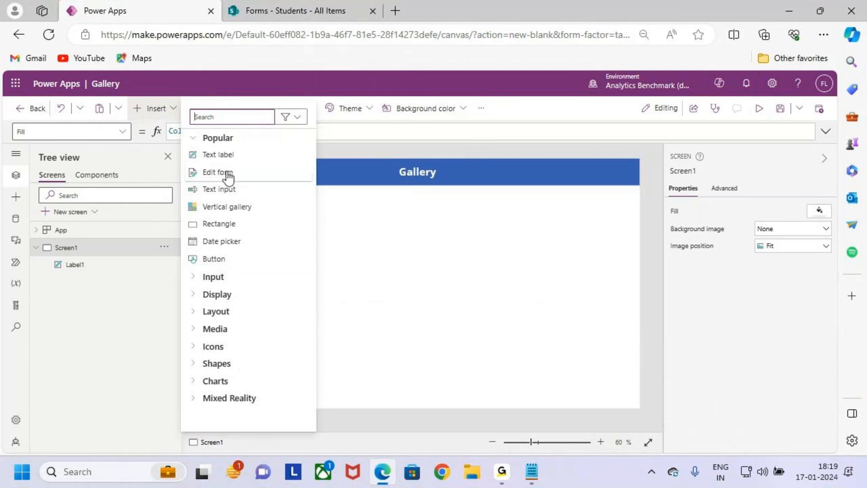
key(ctrl+2)
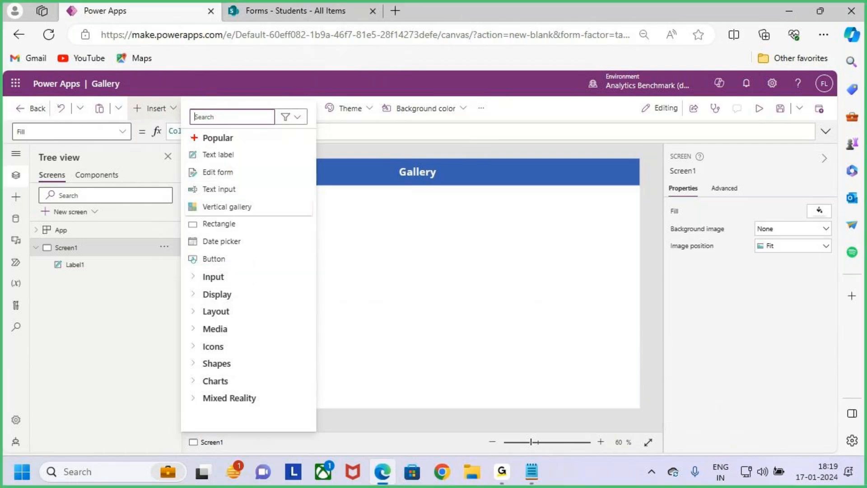
drag(185, 130, 246, 143)
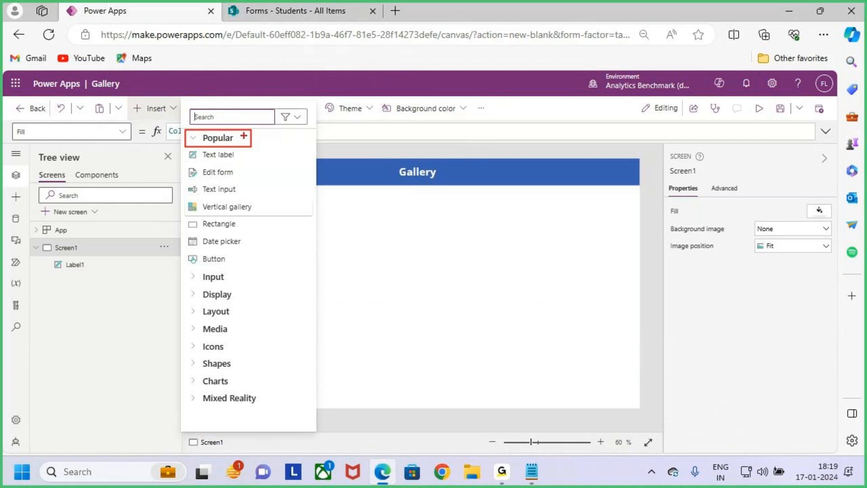
drag(251, 139, 278, 111)
key(e)
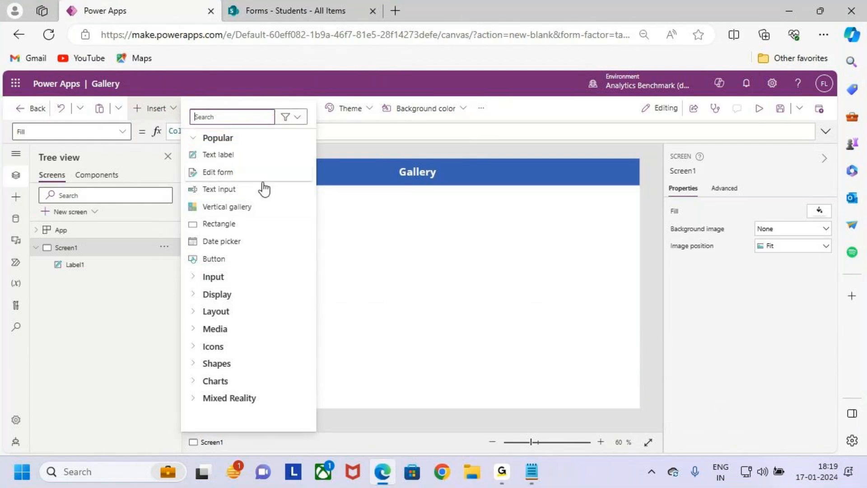
mouse_move(185, 146)
mouse_down()
mouse_move(226, 194)
mouse_move(251, 203)
mouse_move(284, 256)
mouse_move(314, 268)
mouse_up()
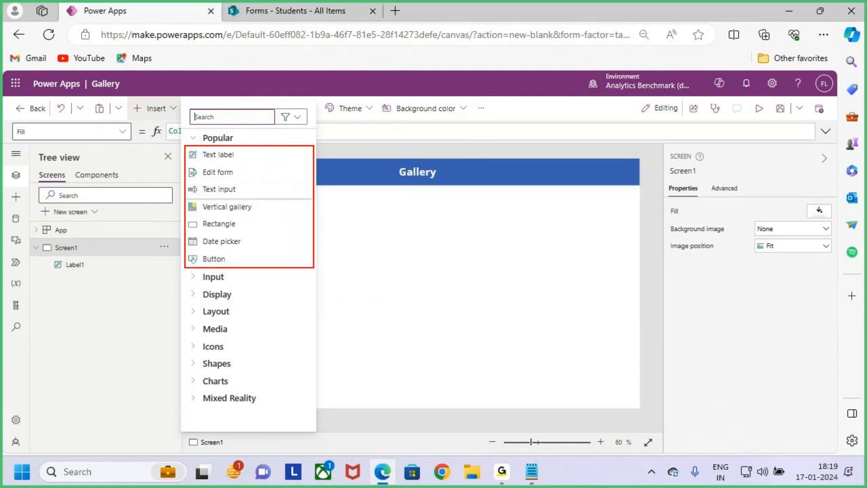
drag(301, 217, 329, 185)
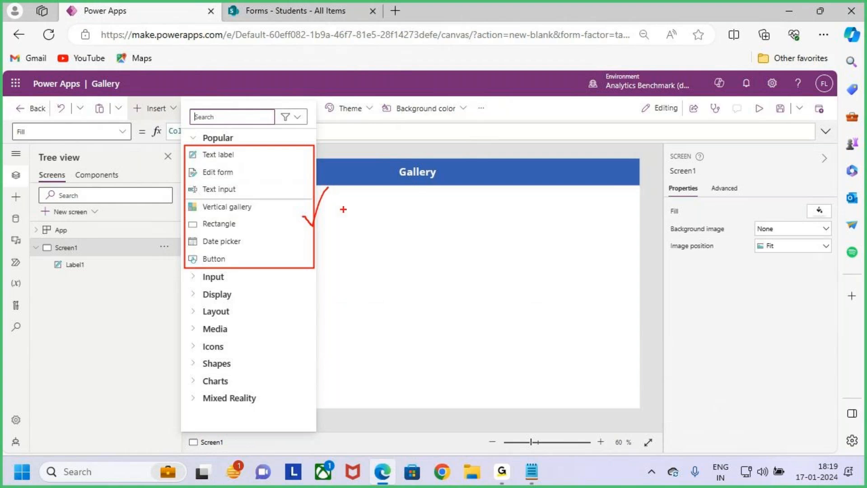
drag(311, 226, 333, 195)
drag(249, 119, 249, 147)
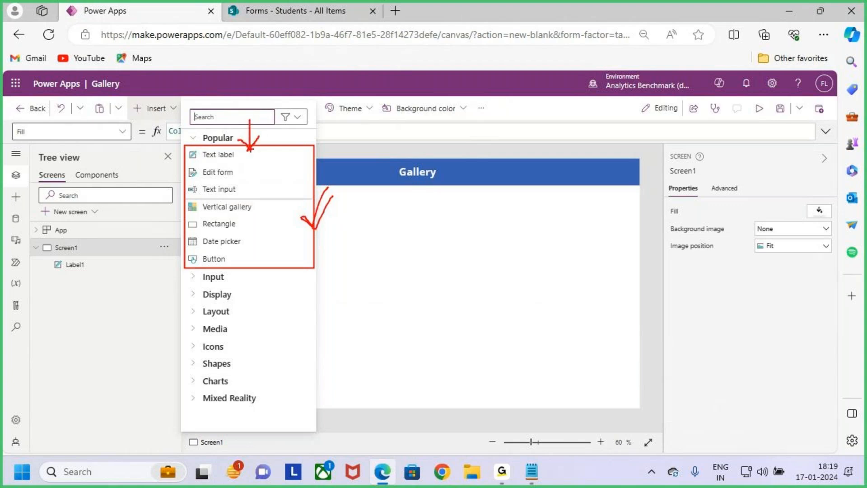
click(195, 139)
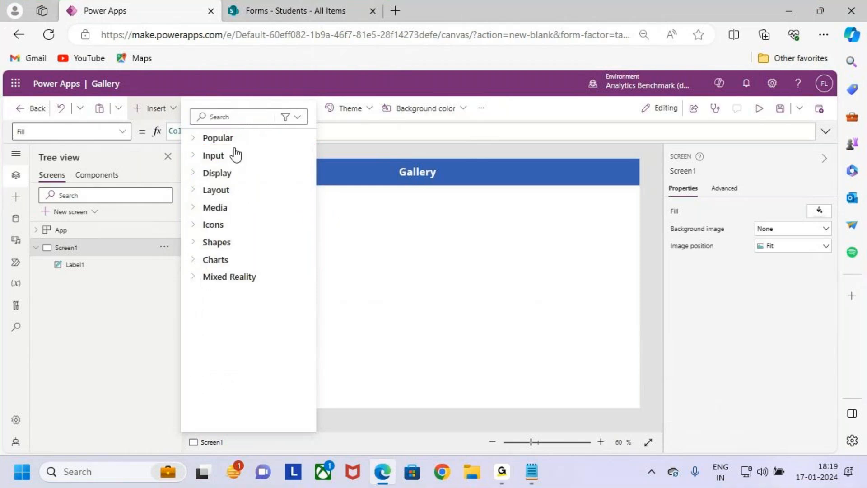
- Expand and collapse the Popular, Input, Display, Layout and Media categories in turn
key(ctrl+2)
drag(233, 138, 252, 122)
key(Escape)
click(200, 138)
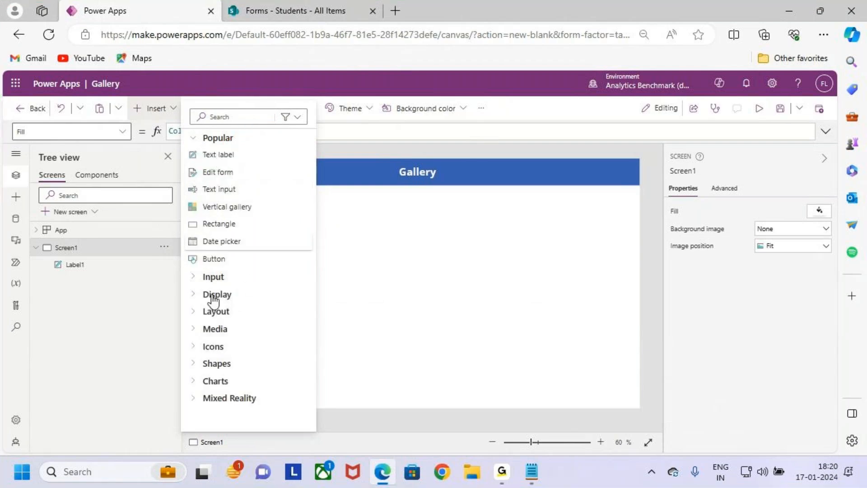
click(195, 143)
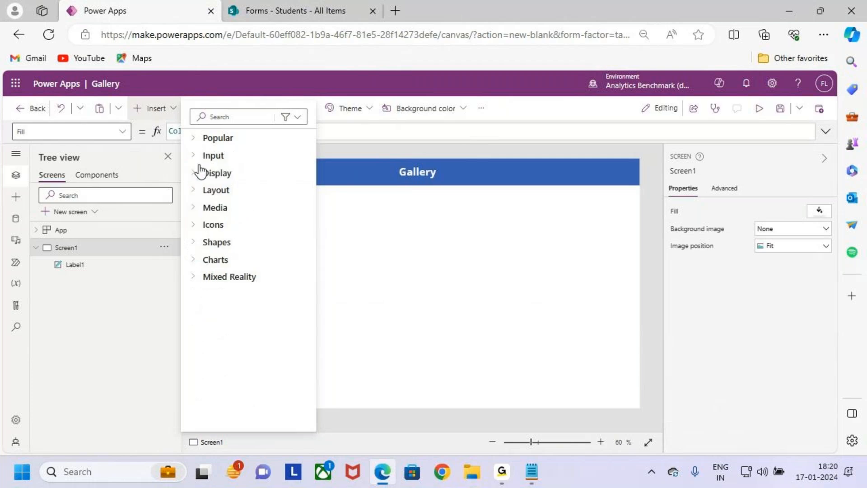
click(196, 157)
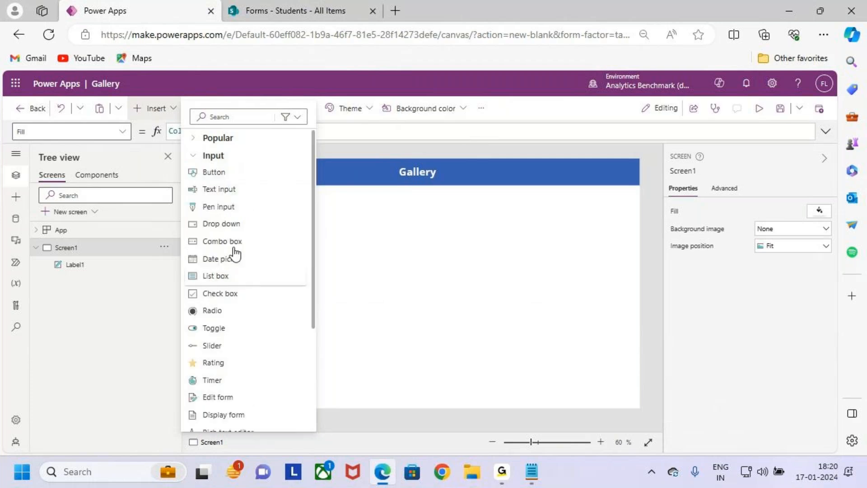
click(195, 156)
click(195, 176)
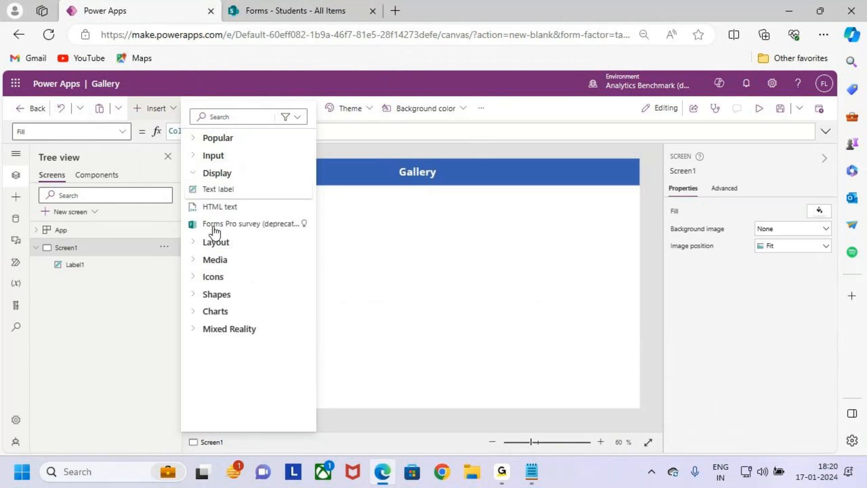
click(195, 174)
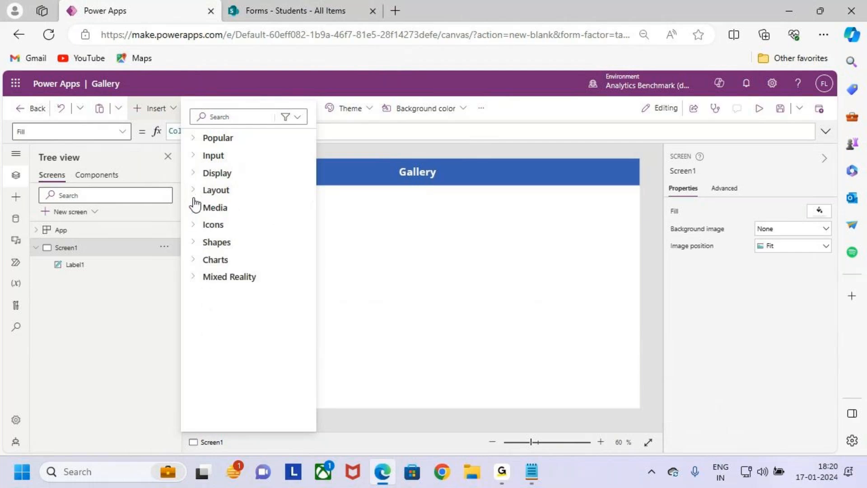
click(195, 190)
click(195, 188)
click(195, 207)
scroll(245, 294, down, 2)
scroll(242, 294, up, 2)
click(200, 211)
- Re-expand Popular and annotate Text label, Text input, Vertical gallery, Rectangle, Date picker and Button
drag(189, 133, 315, 298)
mouse_move(299, 222)
mouse_down()
mouse_move(317, 248)
mouse_move(359, 177)
mouse_up()
key(Escape)
click(195, 143)
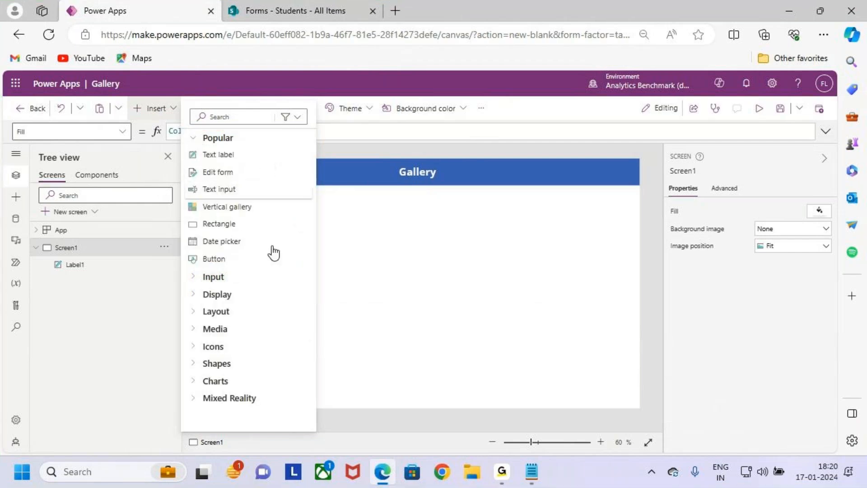
key(ctrl+2)
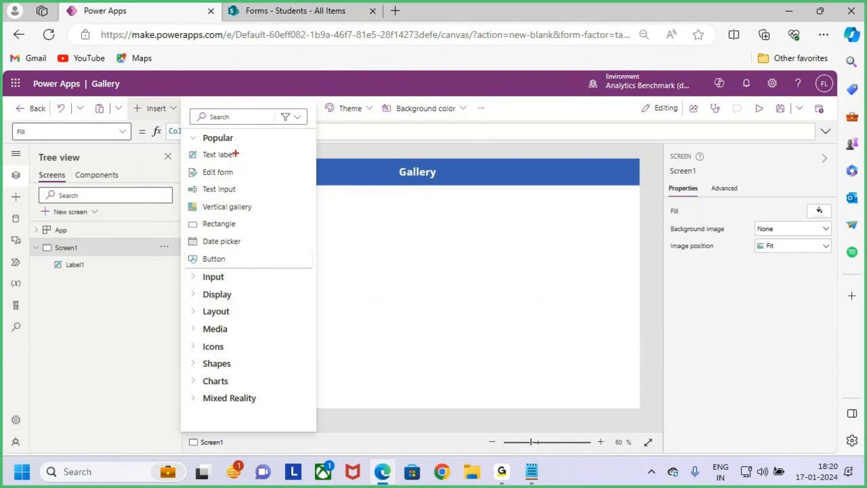
drag(236, 155, 258, 144)
drag(245, 190, 269, 174)
drag(262, 204, 283, 191)
drag(236, 228, 259, 211)
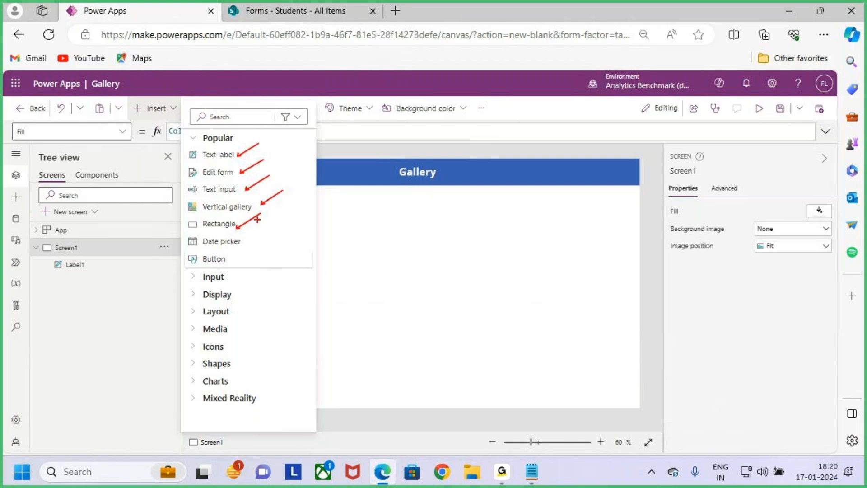
drag(248, 244, 280, 221)
drag(237, 260, 270, 244)
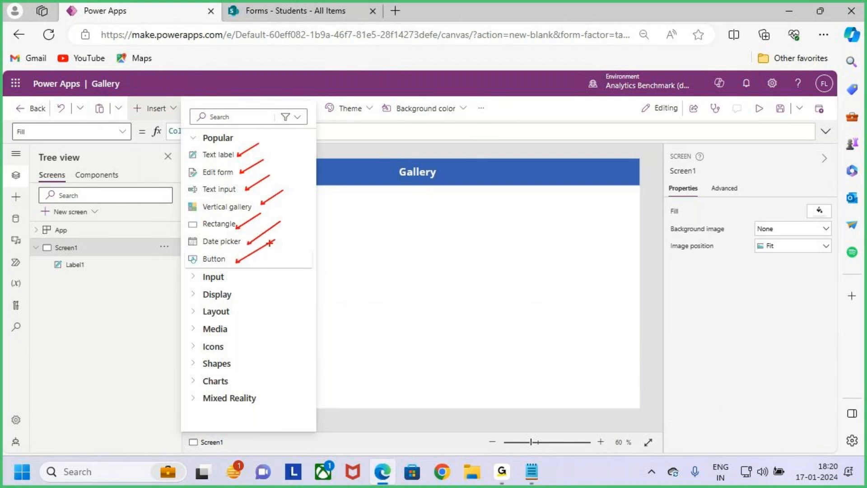
mouse_move(184, 148)
mouse_down()
mouse_move(314, 252)
mouse_move(312, 269)
mouse_up()
drag(309, 238, 368, 188)
key(Escape)
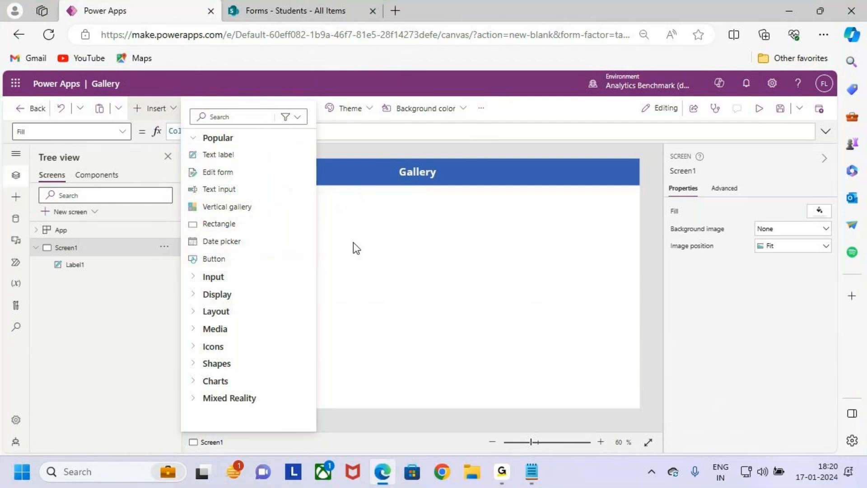
- Close the Insert pane by clicking the canvas, after reopening it once
click(353, 242)
click(164, 108)
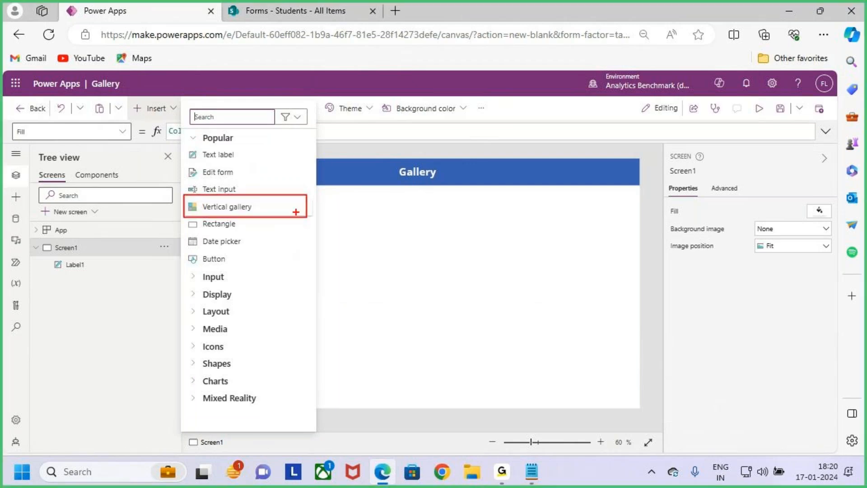
key(Escape)
text(`)
click(421, 323)
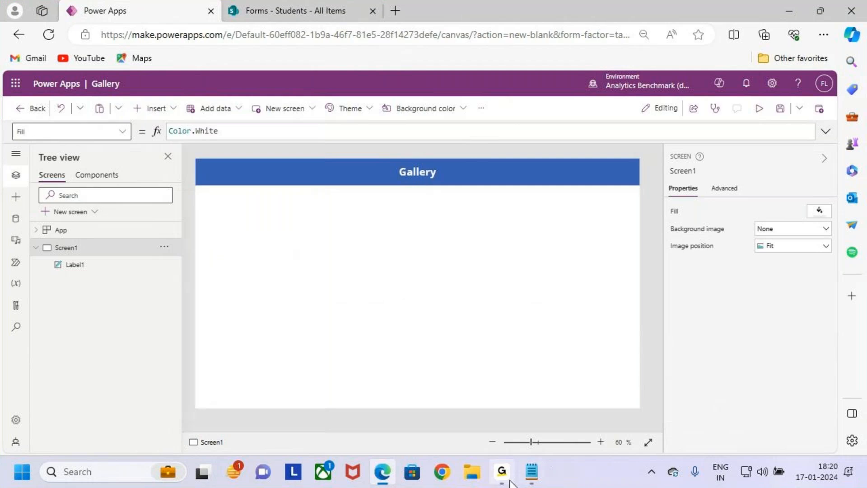
- Highlight the gallery types and '1.Vertical Gallery' in the Notepad notes, then reopen Insert in Power Apps
click(531, 471)
drag(232, 259, 9, 144)
click(102, 208)
mouse_move(45, 177)
mouse_down()
mouse_move(162, 186)
mouse_move(194, 150)
mouse_up()
key(ctrl+2)
key(Escape)
click(210, 210)
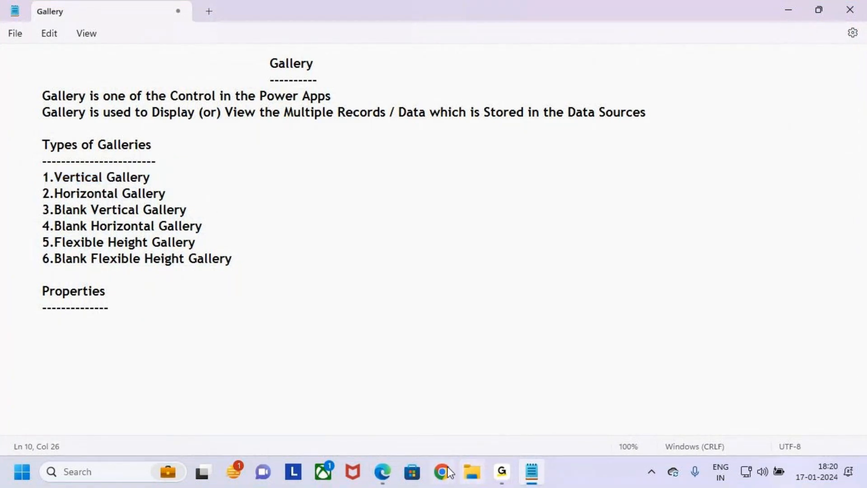
click(382, 472)
click(153, 108)
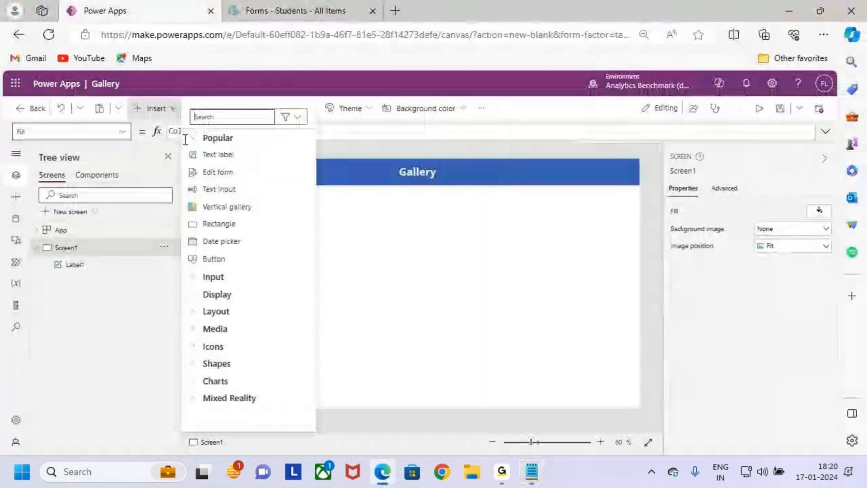
- Search the Insert pane for 'gal' and annotate the six gallery types listed
key(ctrl+2)
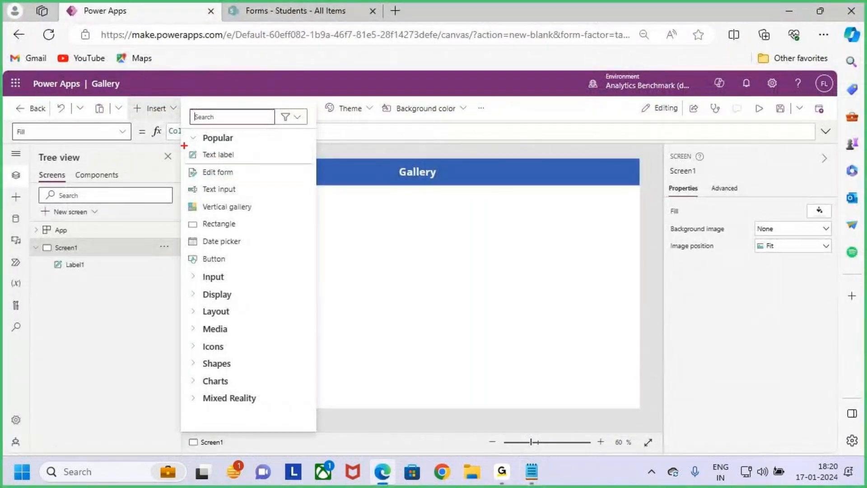
drag(187, 198, 271, 219)
key(Escape)
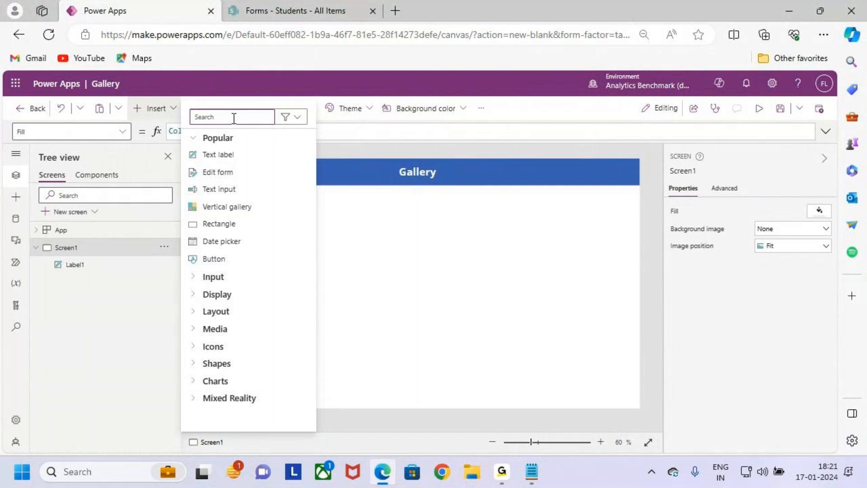
text(gale)
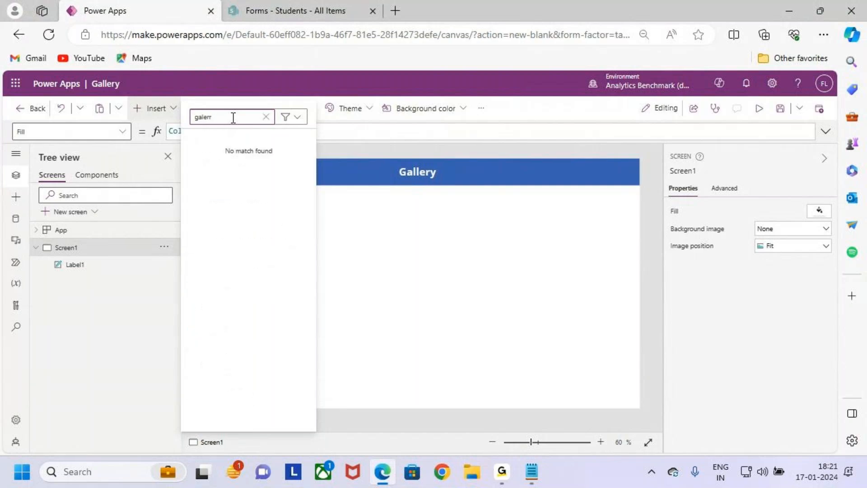
key(BackSpace)
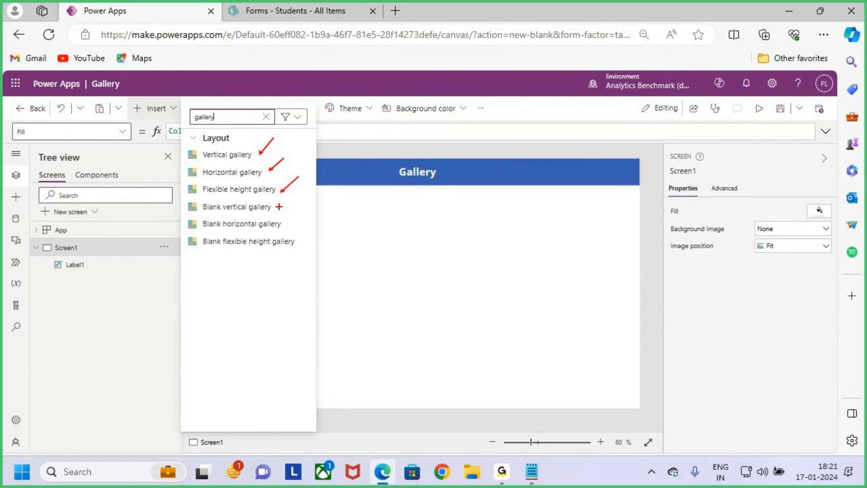
drag(305, 212, 290, 222)
drag(337, 211, 307, 240)
mouse_move(188, 147)
mouse_down()
mouse_move(323, 239)
mouse_move(325, 259)
mouse_up()
drag(320, 228, 345, 167)
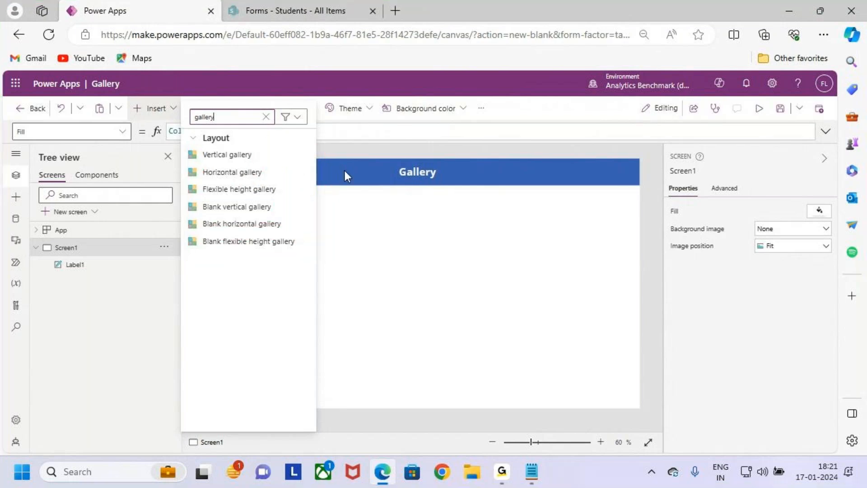
- Annotate the list of gallery types in the Notepad notes
key(alt+Tab)
drag(23, 163, 263, 275)
drag(270, 219, 282, 171)
key(Escape)
key(alt+Tab)
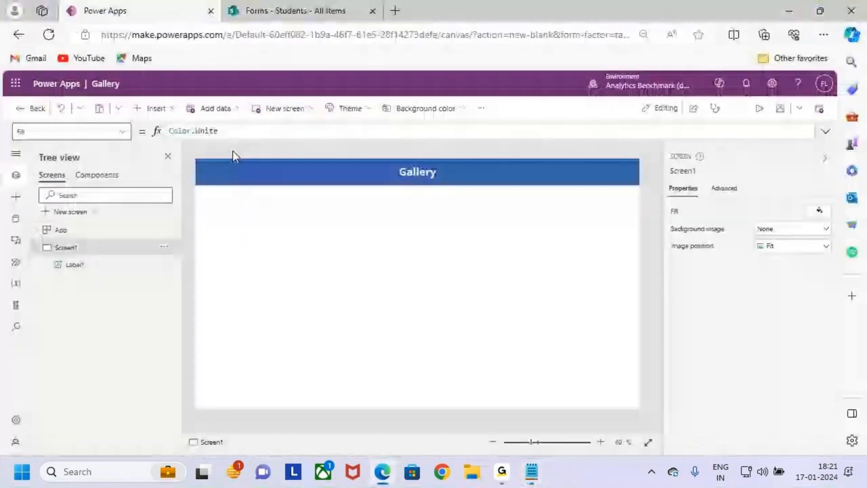
- Reopen the Insert pane, filter it for galleries again, and mark the Vertical gallery option
click(152, 109)
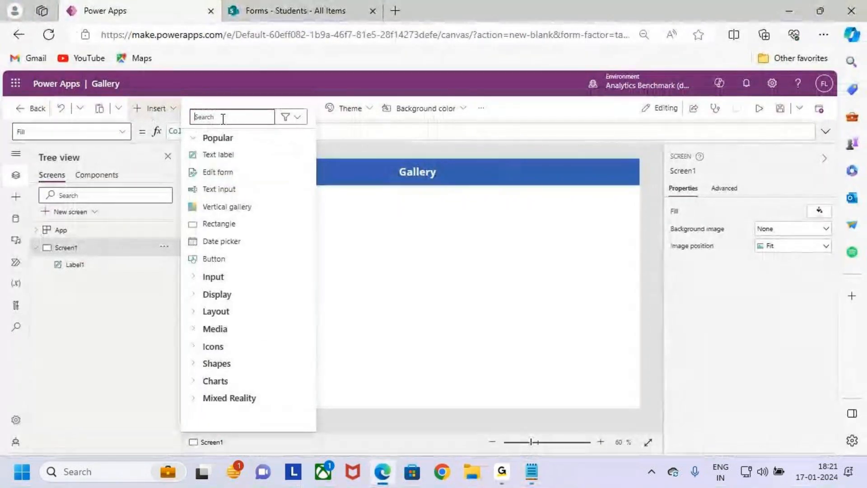
key(ctrl+2)
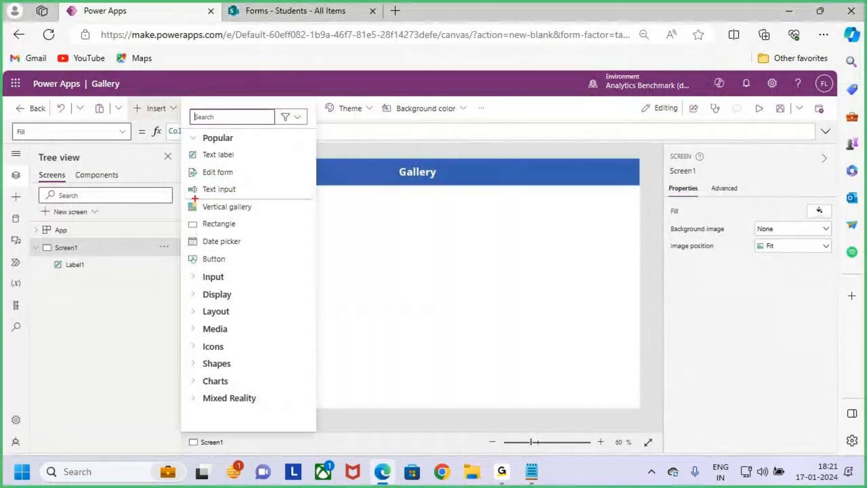
drag(195, 198, 283, 223)
key(Escape)
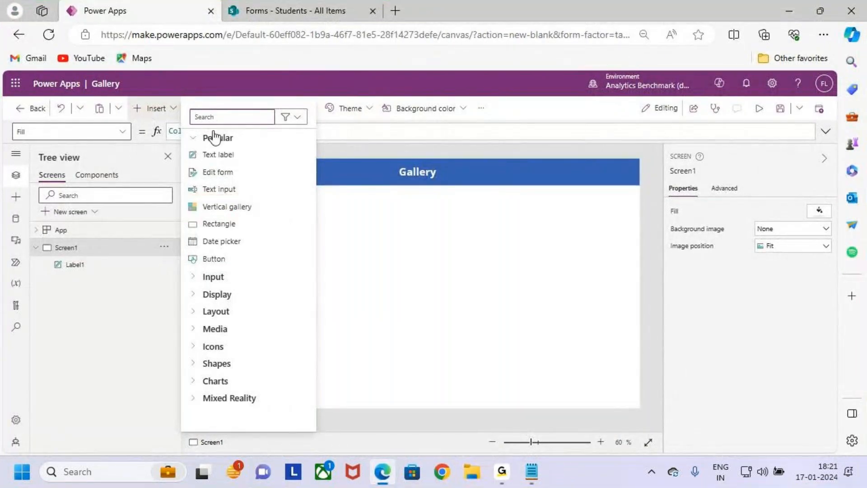
text(a)
key(BackSpace)
text(gallery)
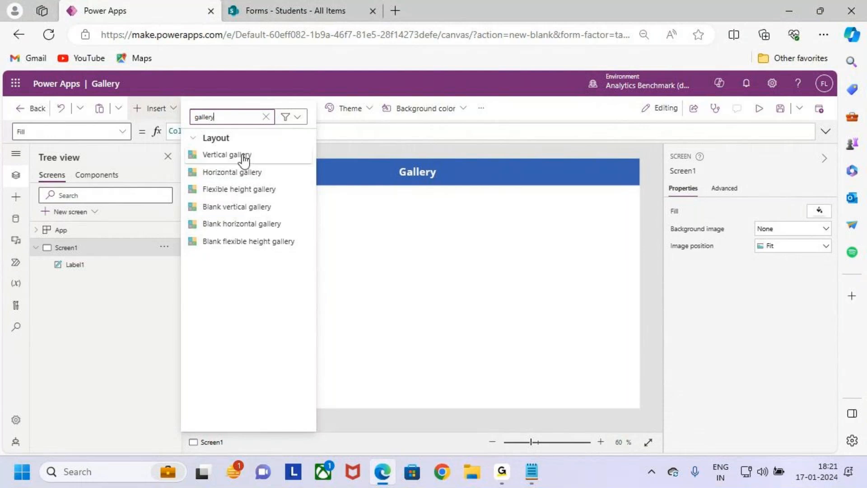
key(ctrl+2)
mouse_move(181, 144)
mouse_down()
mouse_move(262, 168)
mouse_move(277, 135)
mouse_up()
key(Escape)
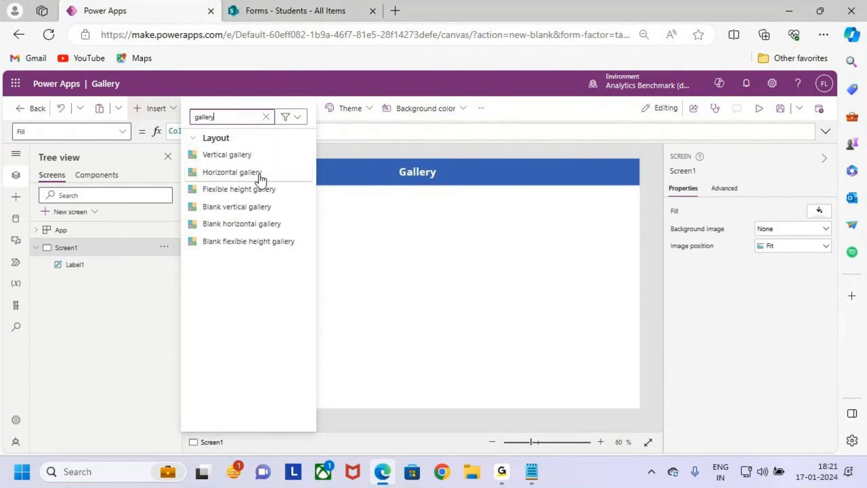
- Insert a vertical gallery and move Gallery1 beneath the Gallery header
click(251, 154)
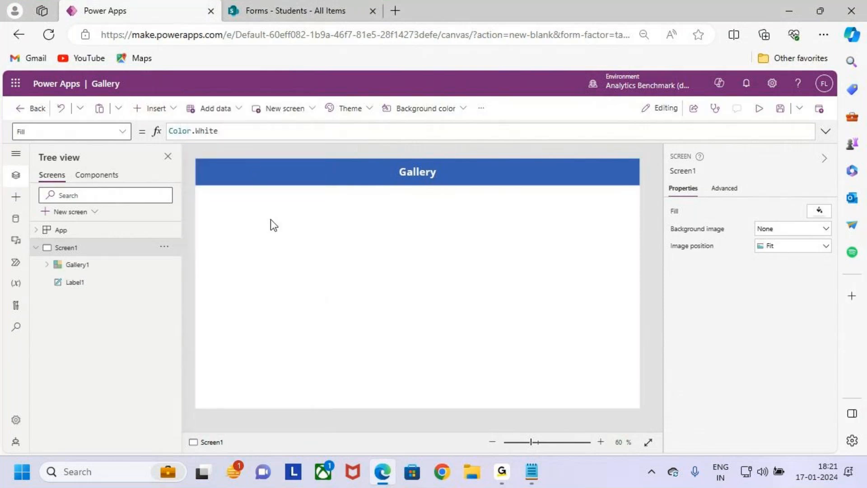
drag(331, 228, 426, 264)
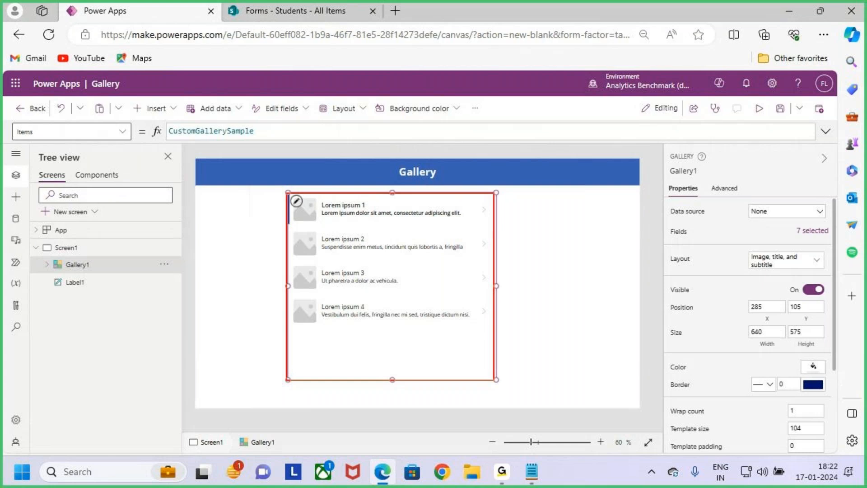
drag(473, 309, 532, 250)
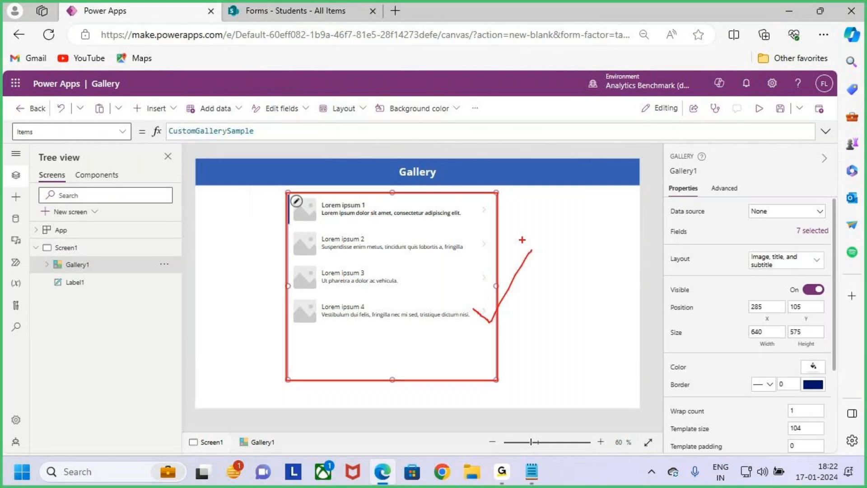
key(Escape)
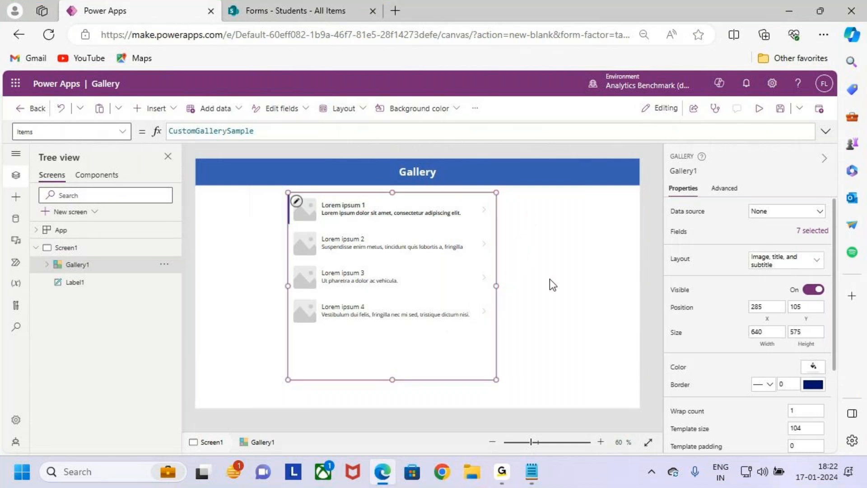
- Glance at the Students list, then highlight Display (or) View, Records / Data and Data Sources in the notes
click(279, 10)
click(170, 9)
key(alt+Tab)
drag(148, 112, 258, 112)
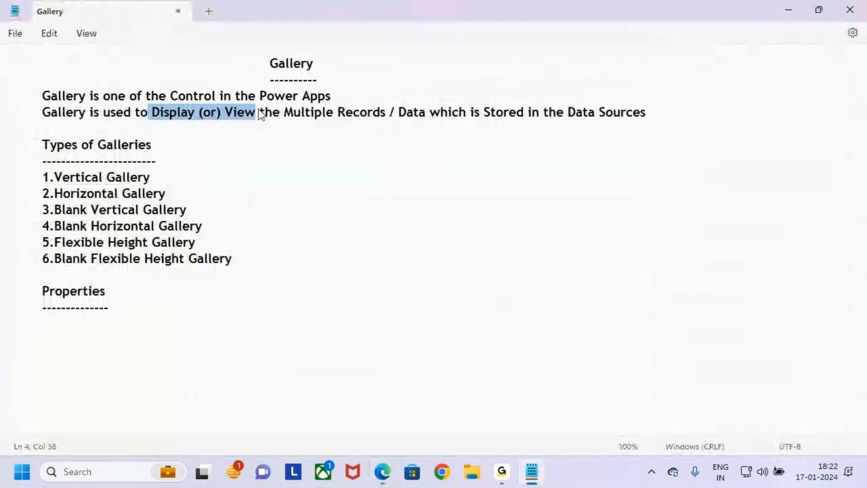
drag(336, 113, 430, 113)
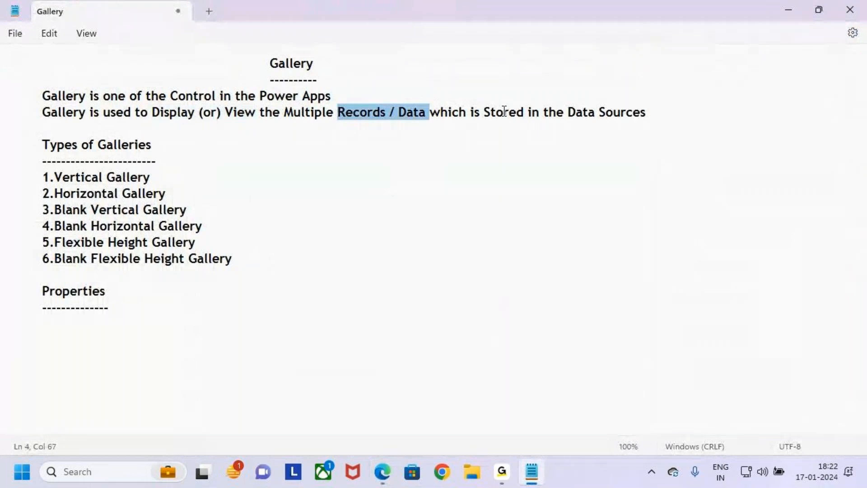
drag(502, 113, 648, 113)
click(645, 147)
- Outline the Students table rows in SharePoint, then return to Power Apps
key(alt+Tab)
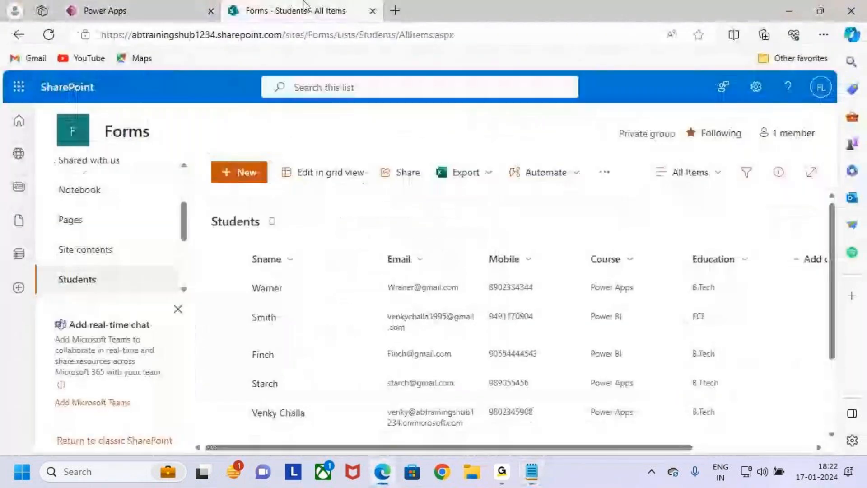
mouse_move(243, 246)
mouse_down()
mouse_move(559, 422)
mouse_move(712, 421)
mouse_up()
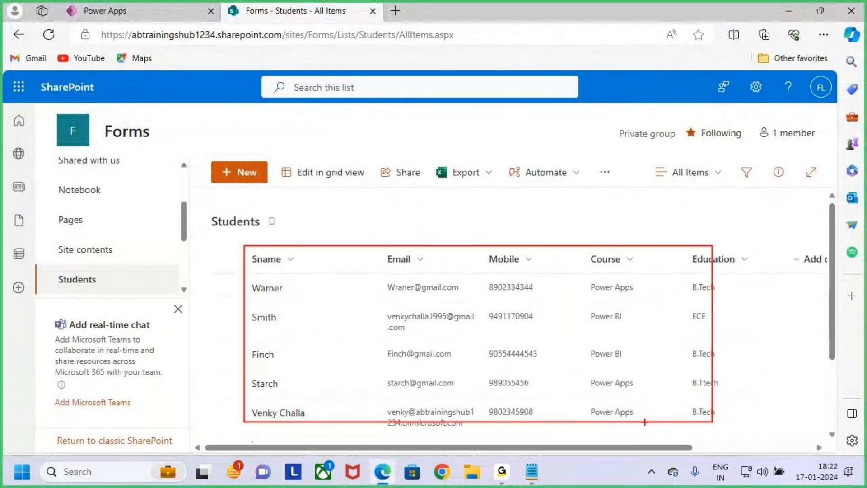
key(Escape)
click(118, 13)
key(ctrl+2)
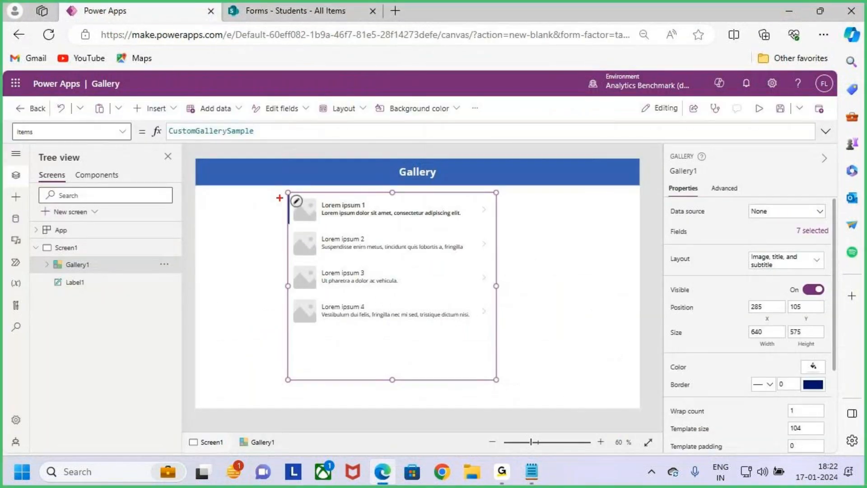
drag(286, 192, 496, 381)
mouse_move(478, 332)
mouse_down()
mouse_move(485, 340)
mouse_move(545, 267)
mouse_up()
key(Escape)
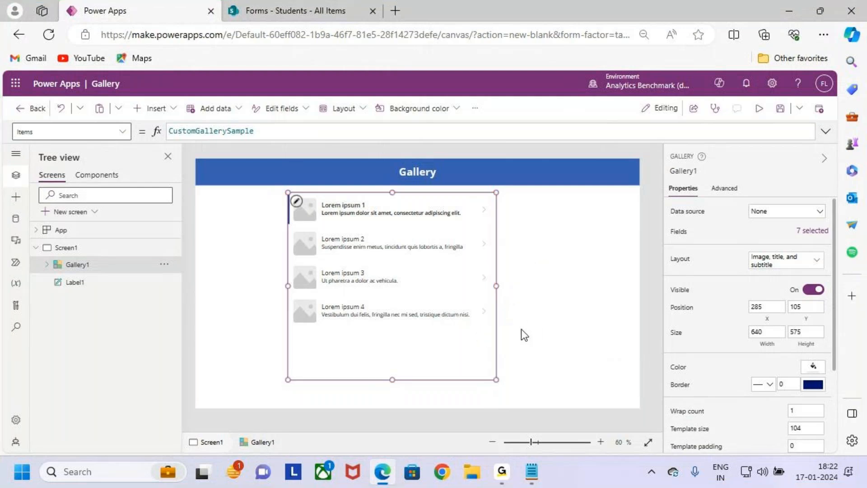
click(316, 9)
click(144, 2)
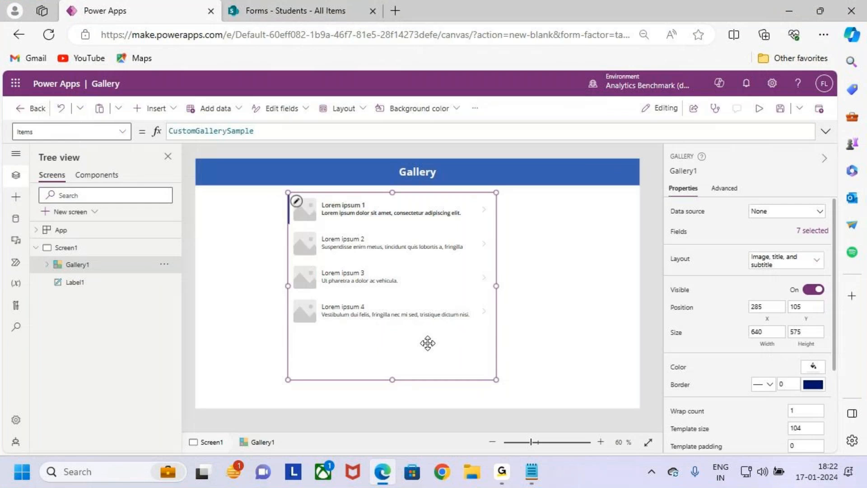
key(ctrl+2)
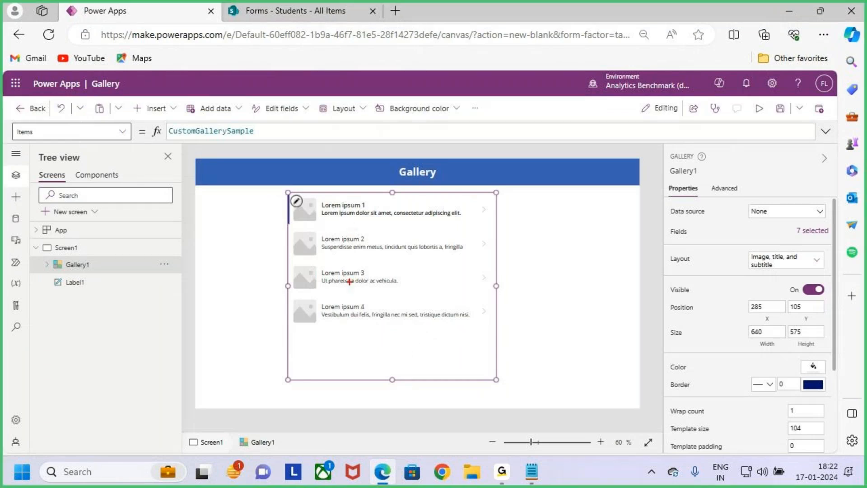
key(Escape)
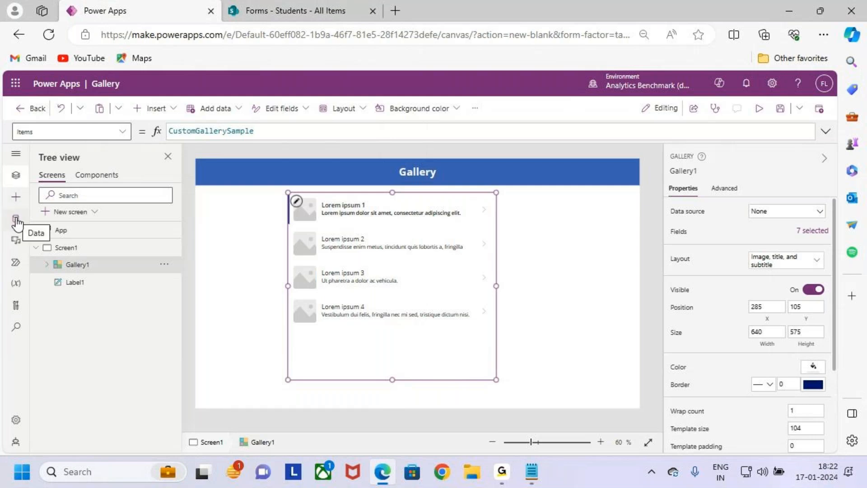
key(ctrl+2)
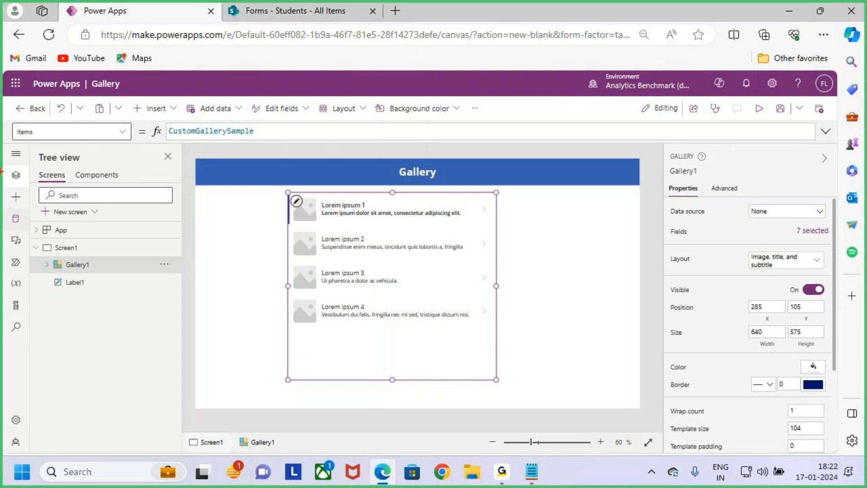
drag(4, 146, 34, 363)
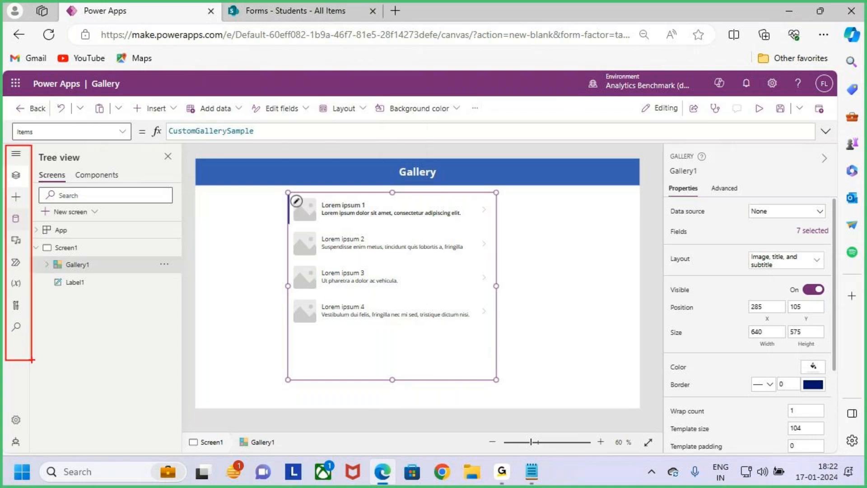
key(Escape)
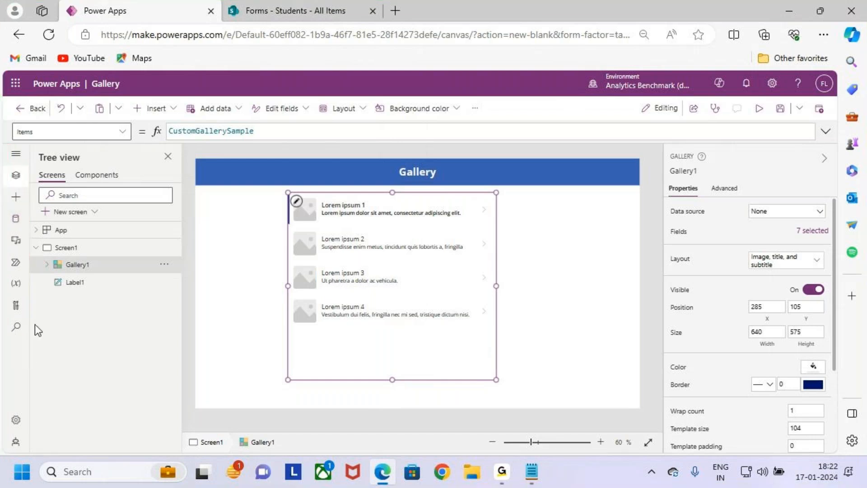
- From the Data pane, start adding data and browse the full list of connectors
click(16, 221)
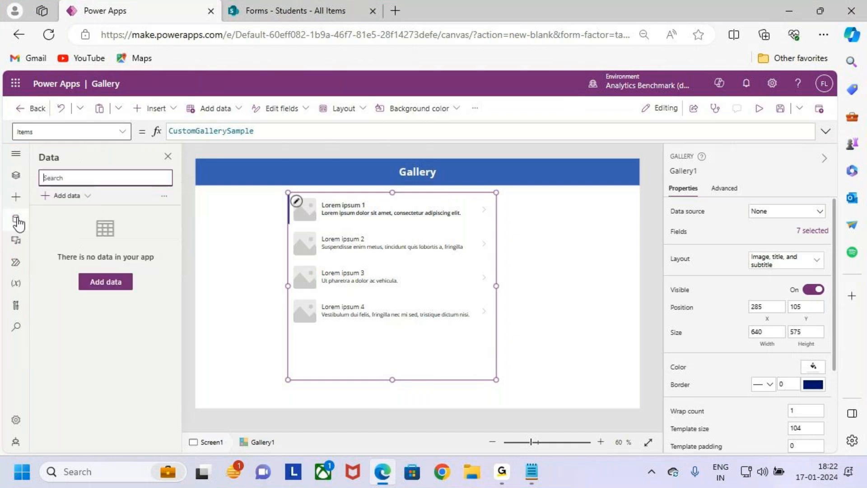
click(67, 195)
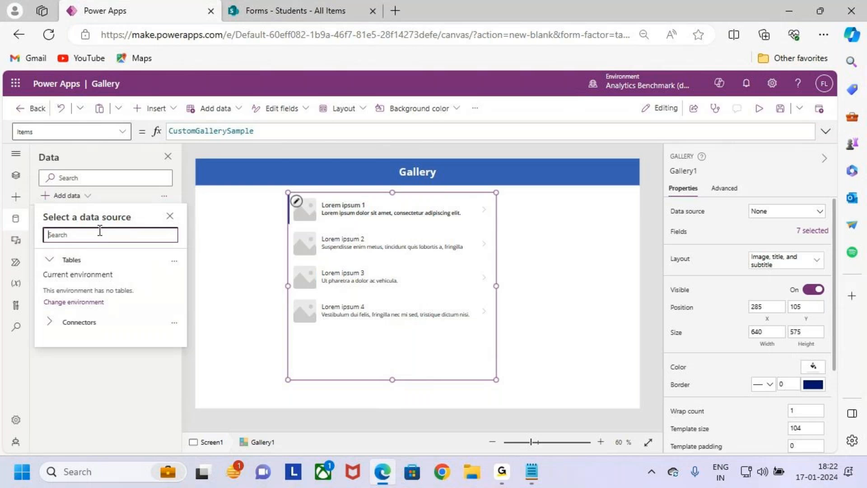
click(58, 323)
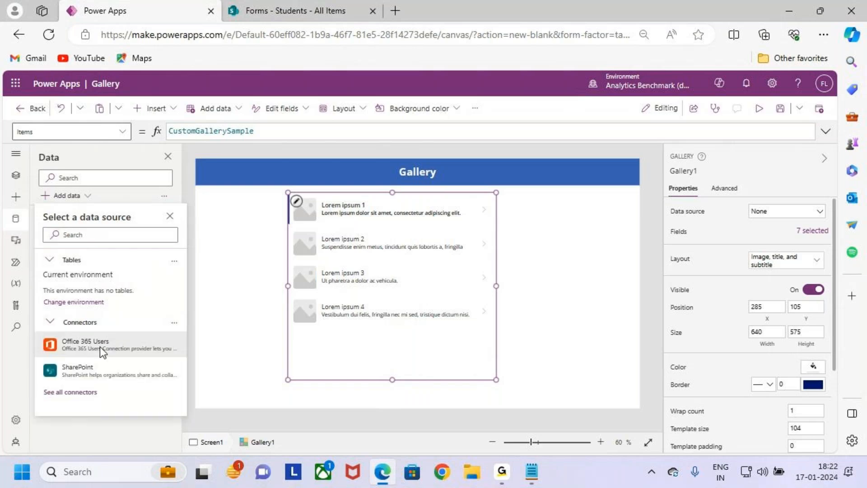
click(78, 392)
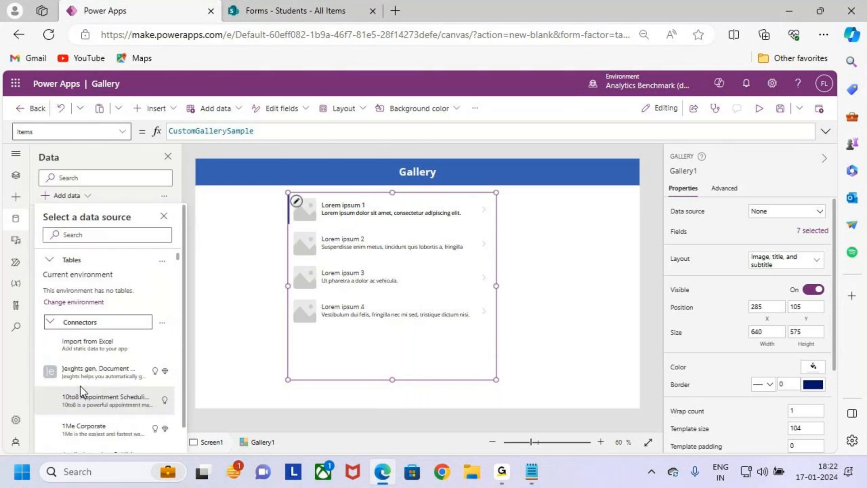
scroll(107, 299, down, 1)
scroll(121, 339, down, 10)
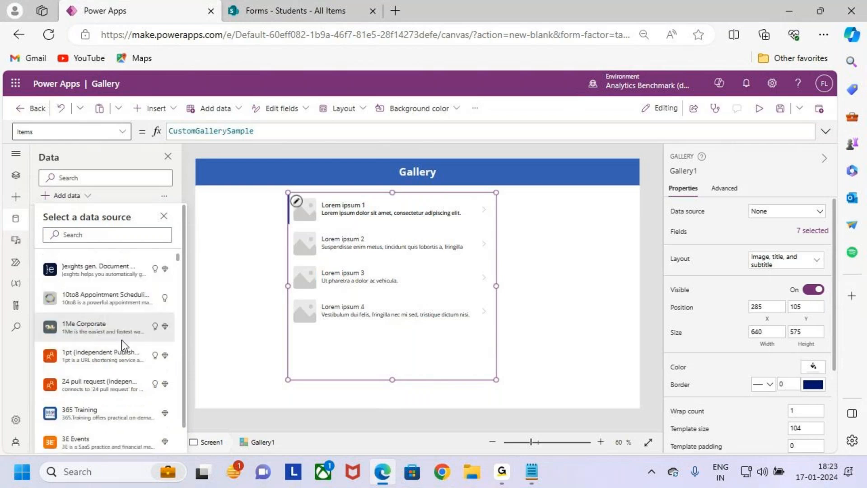
scroll(125, 360, down, 10)
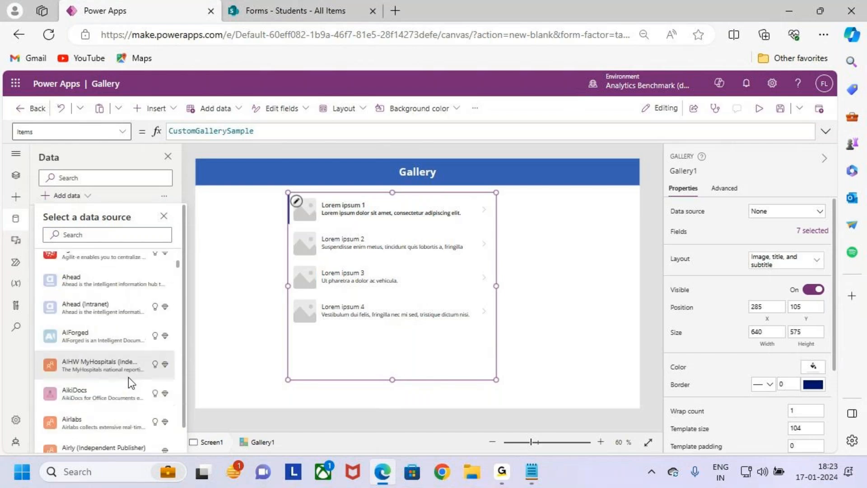
scroll(127, 365, up, 3)
scroll(128, 367, up, 10)
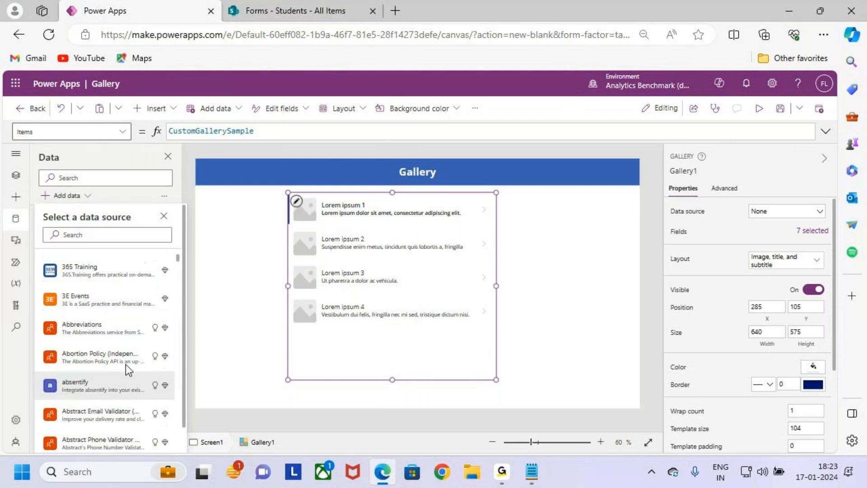
- Filter the data source connectors by 'sharepoint' and pick the SharePoint connector
click(116, 234)
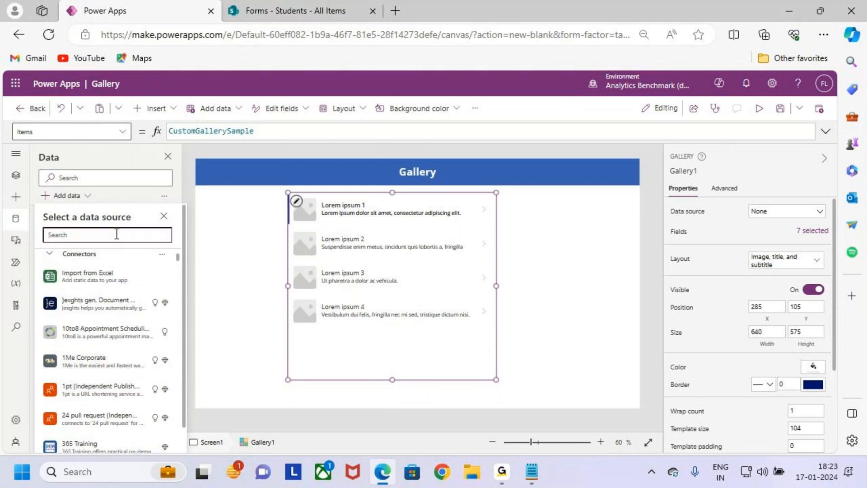
text(share)
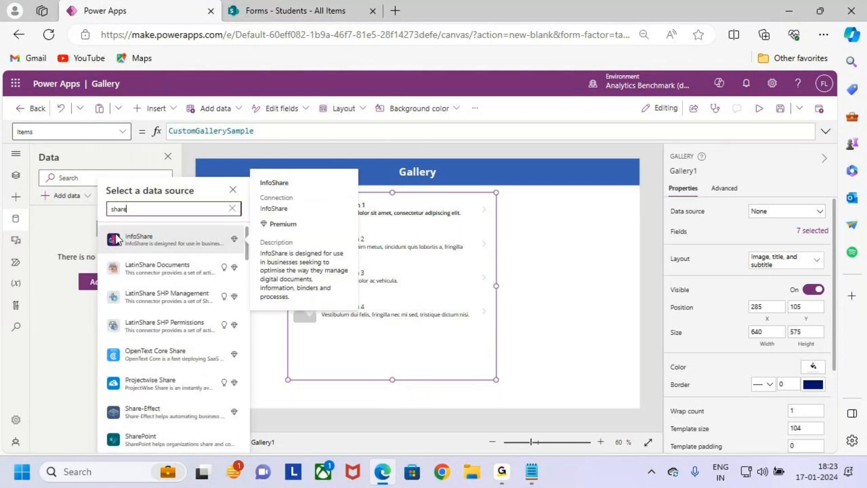
text(point)
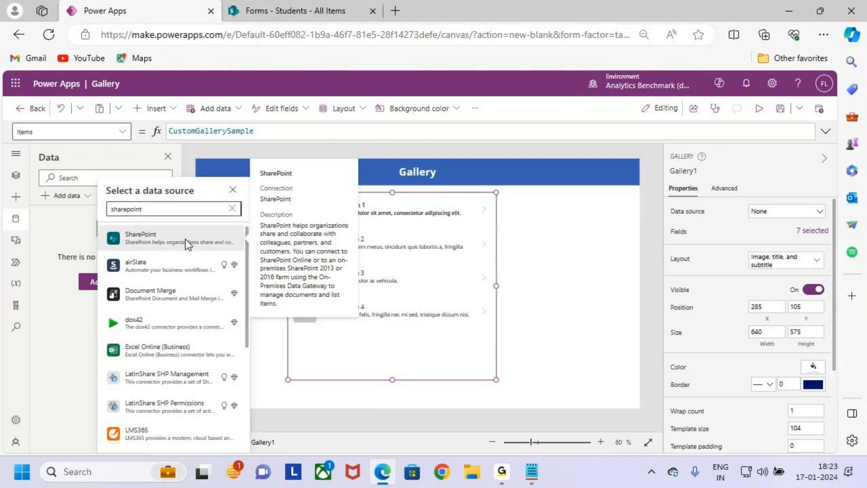
key(ctrl+2)
drag(107, 225, 185, 245)
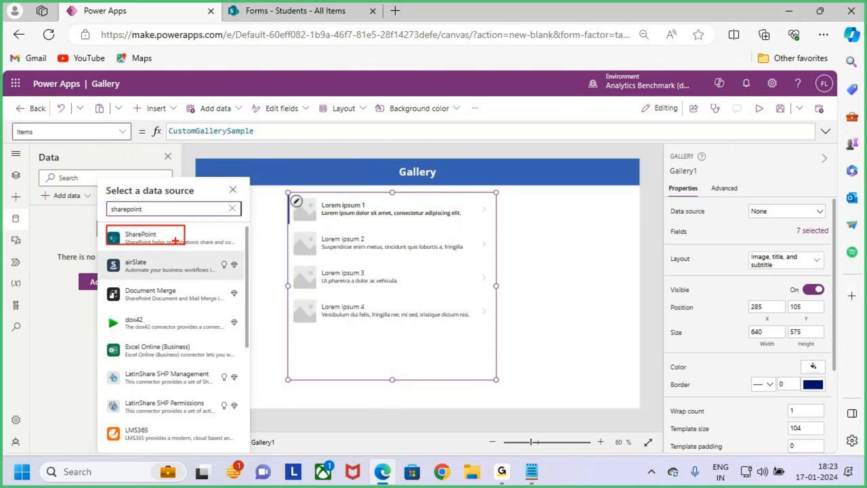
key(Escape)
click(175, 241)
- Use the existing SharePoint connection and choose the Forms site from the recent sites
click(180, 250)
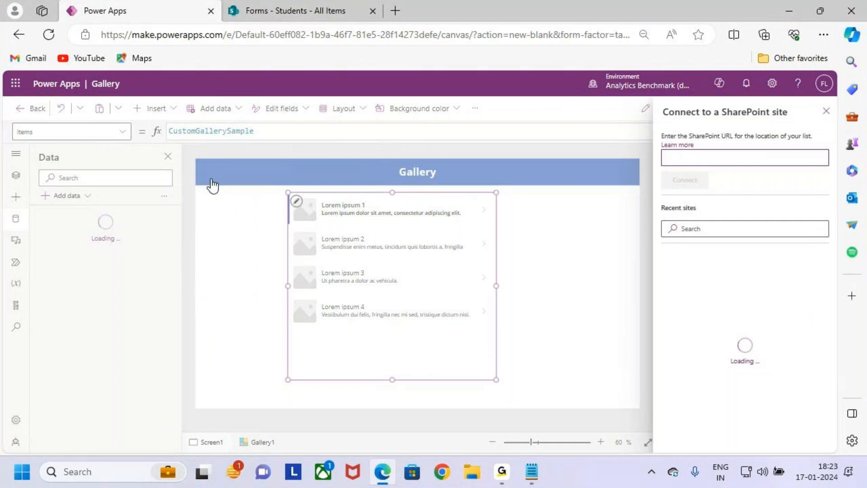
key(ctrl+2)
mouse_move(662, 250)
mouse_down()
mouse_move(795, 380)
mouse_move(840, 379)
mouse_up()
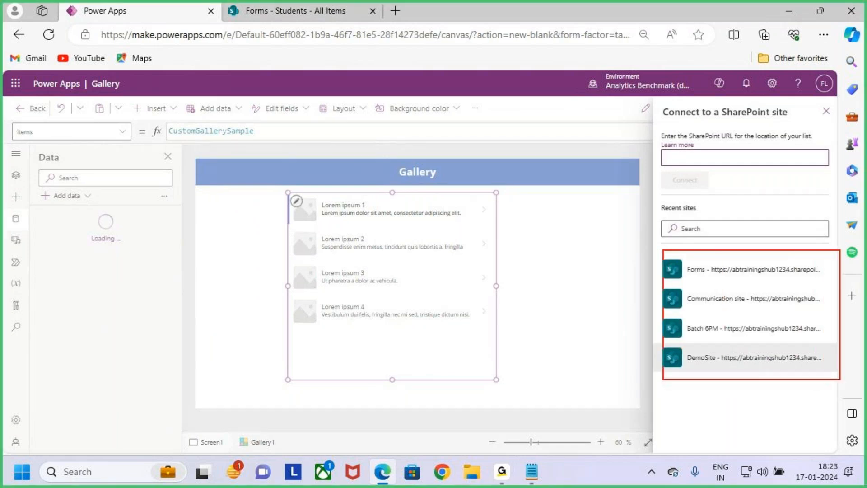
drag(730, 243, 739, 269)
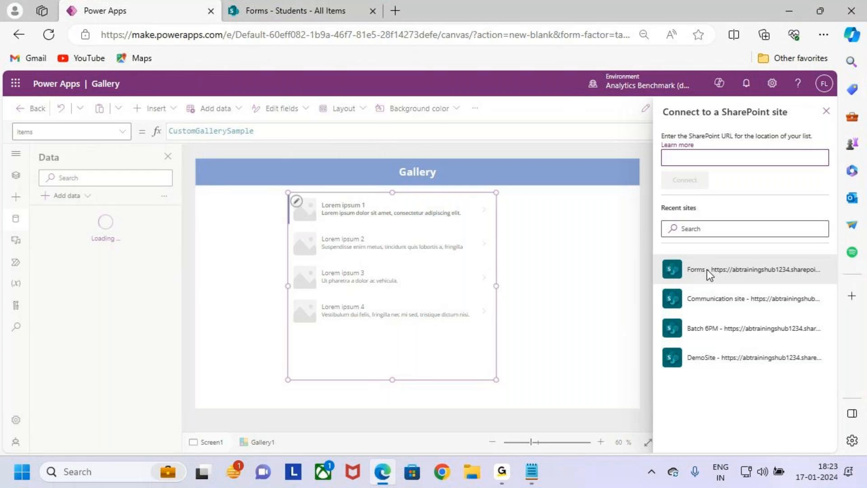
key(ctrl+2)
drag(670, 257, 758, 289)
drag(733, 261, 768, 247)
key(Escape)
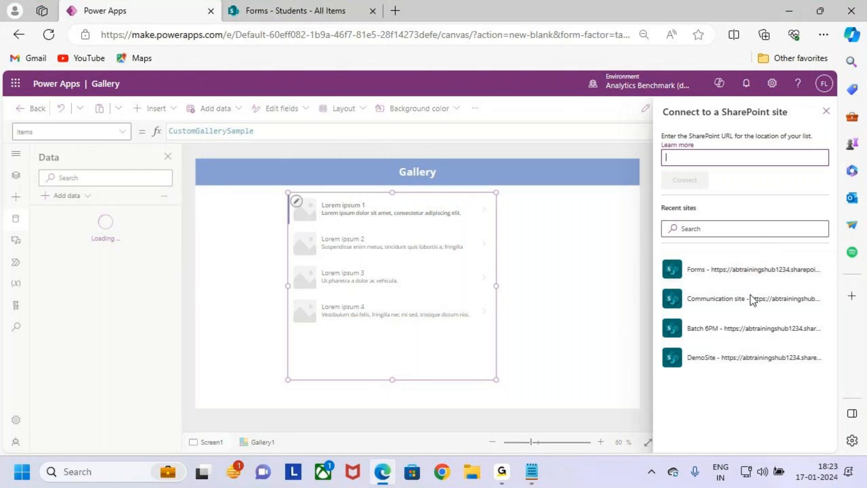
click(714, 270)
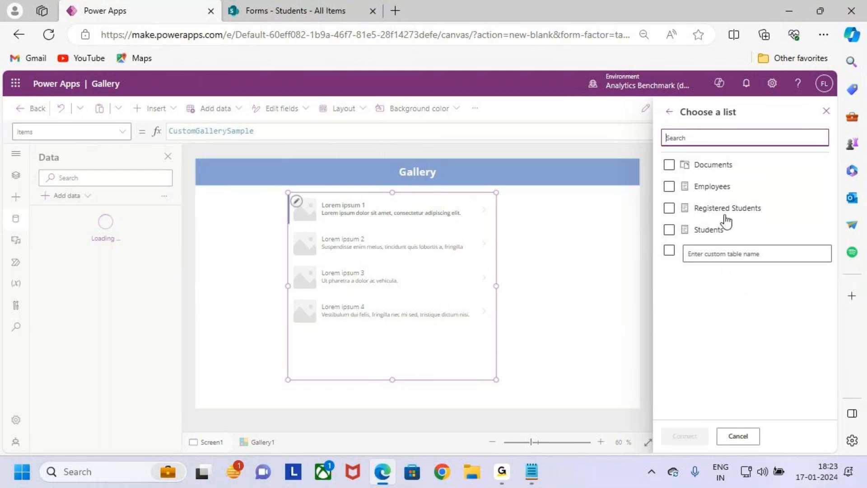
- Tick the Students list on the Forms site and connect it to the app
key(ctrl+2)
drag(660, 190, 679, 174)
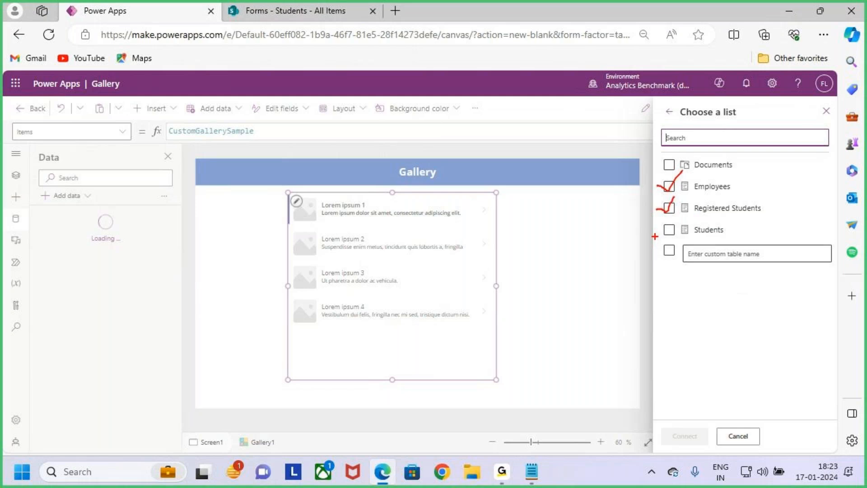
drag(663, 235, 679, 217)
click(707, 231)
click(707, 232)
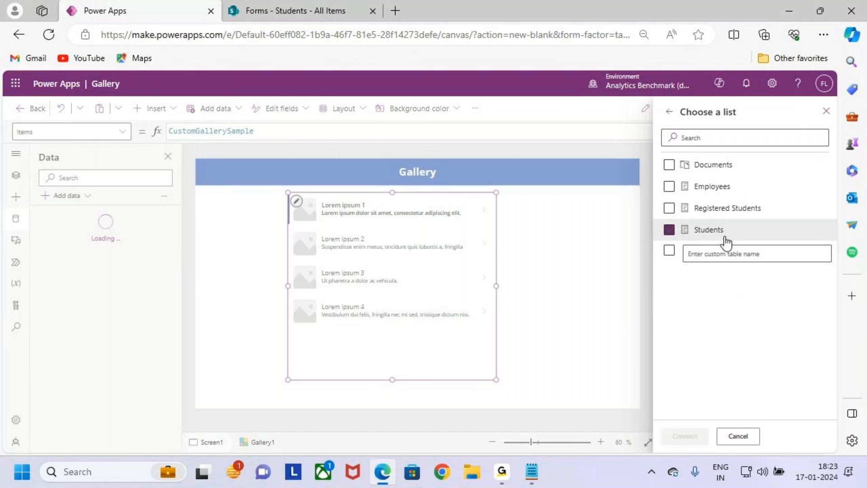
click(669, 230)
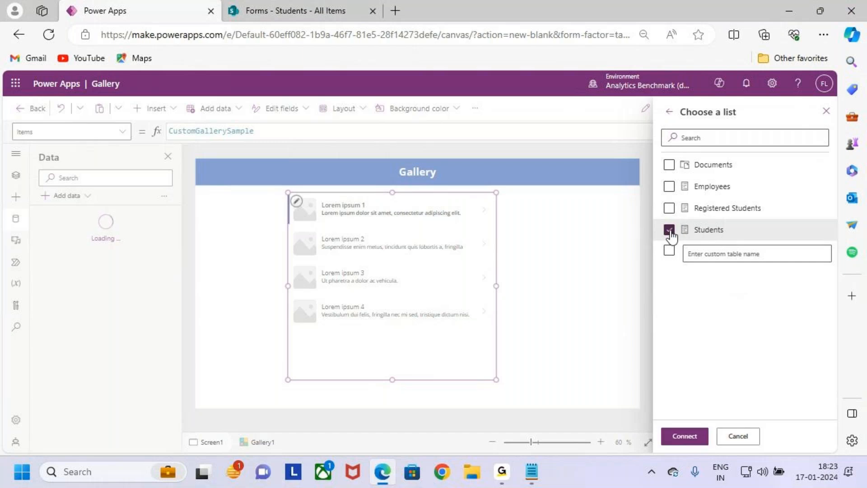
click(698, 437)
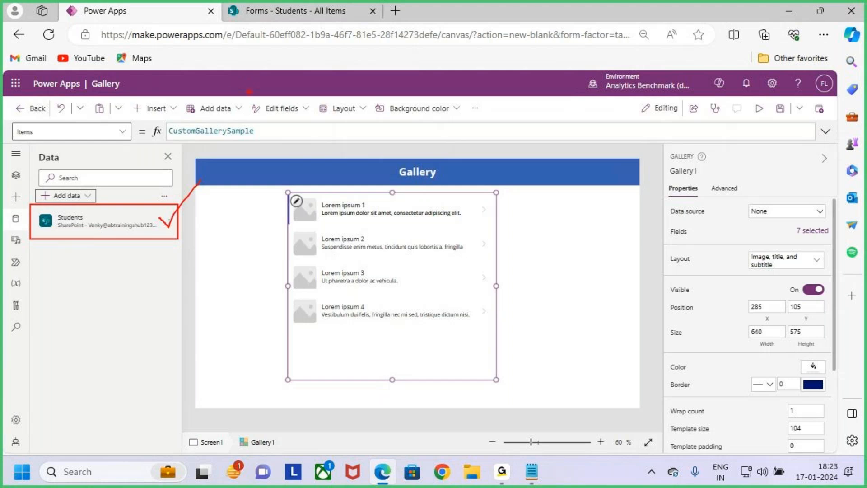
- Check the Students list in SharePoint, then return to Power Apps and show Screen1's control tree
click(298, 13)
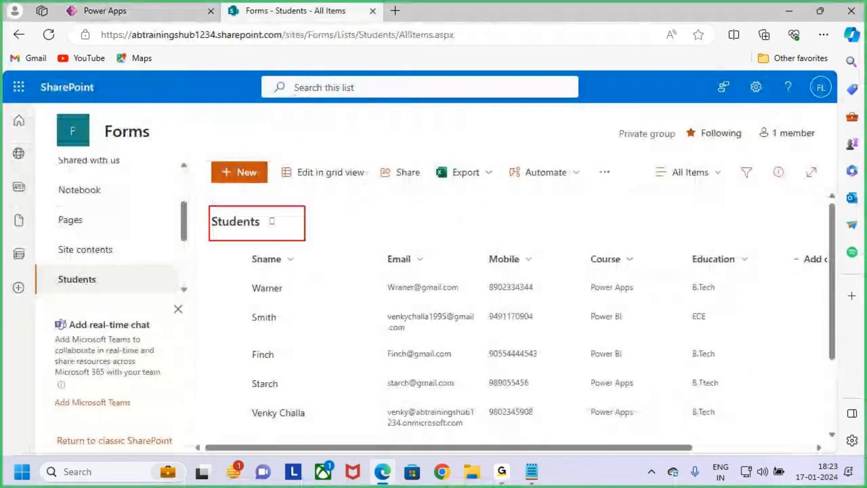
click(156, 9)
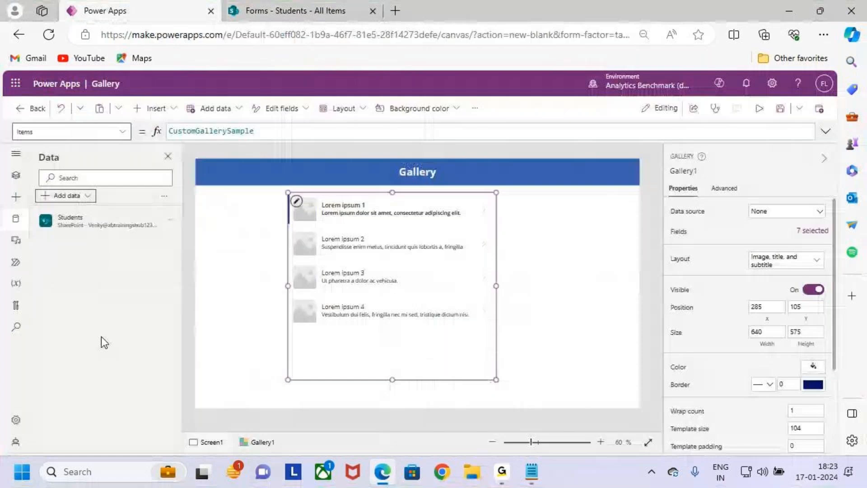
click(16, 174)
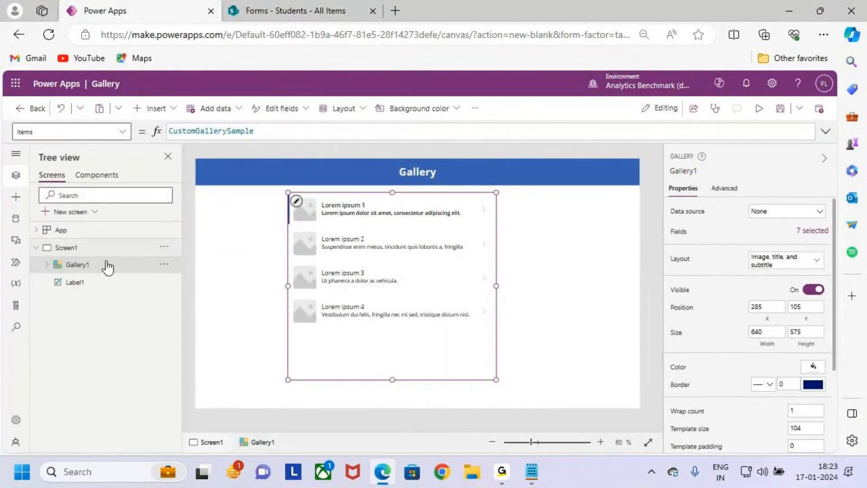
key(ctrl+2)
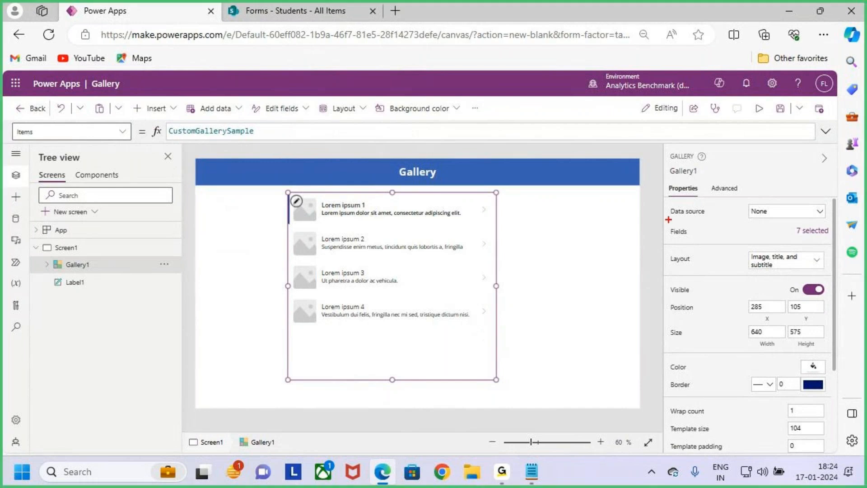
mouse_move(662, 179)
mouse_down()
mouse_move(702, 199)
mouse_move(717, 220)
mouse_move(673, 222)
mouse_up()
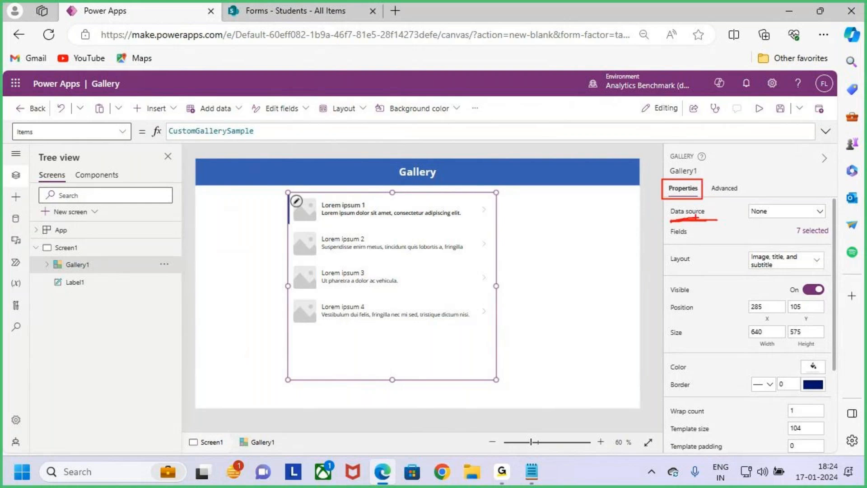
key(Escape)
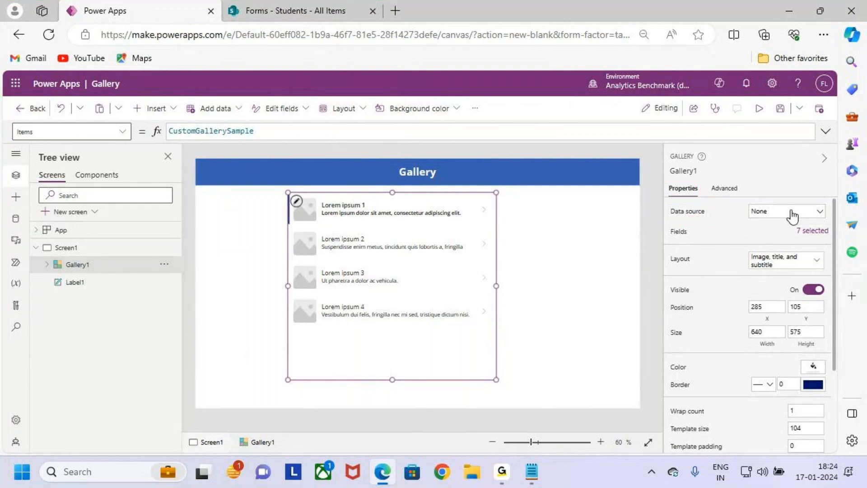
- Set Gallery1's data source to Students and compare its names and emails with the SharePoint list
click(808, 212)
click(747, 217)
click(808, 213)
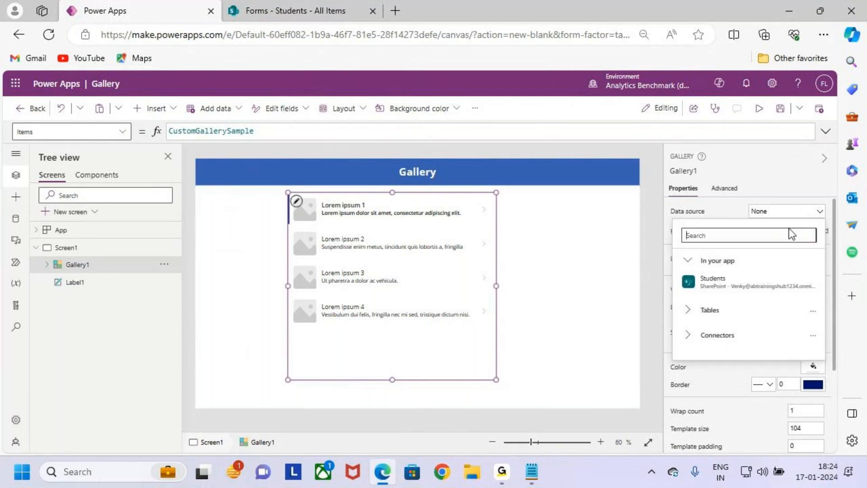
mouse_move(711, 284)
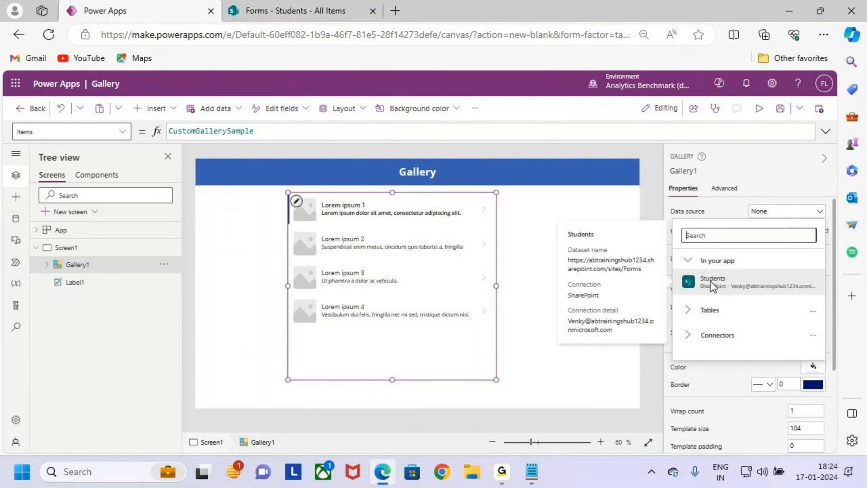
click(750, 285)
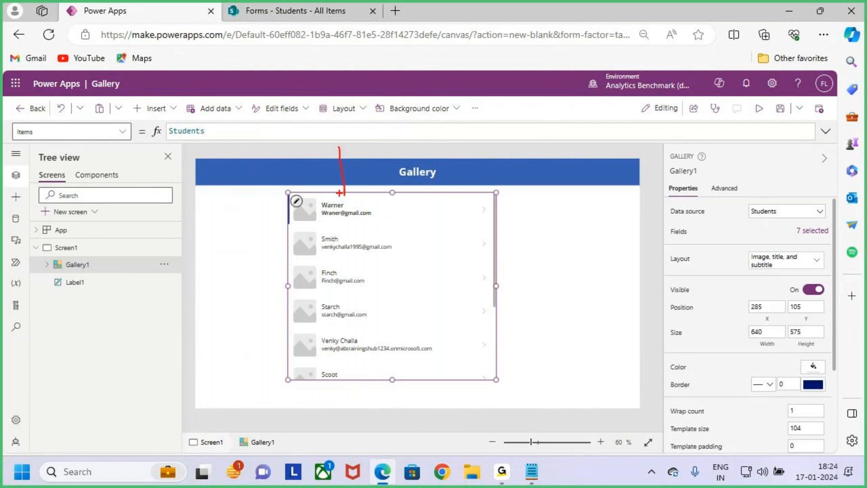
drag(344, 197, 355, 183)
click(279, 10)
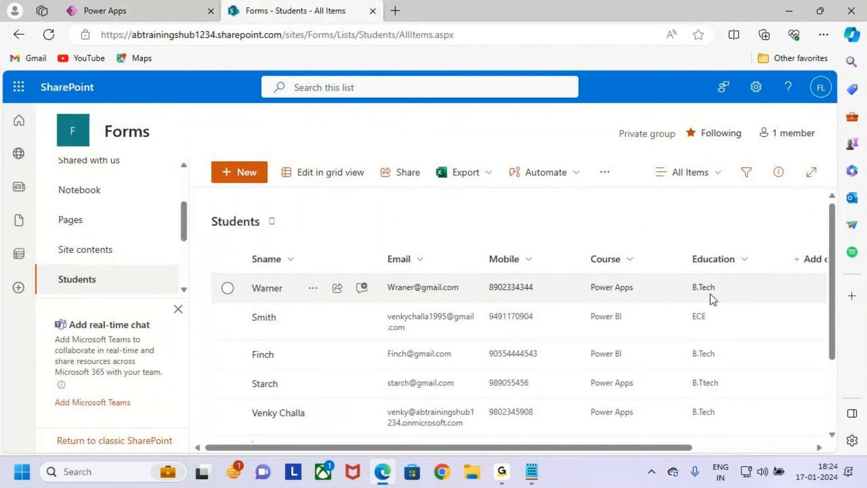
click(129, 9)
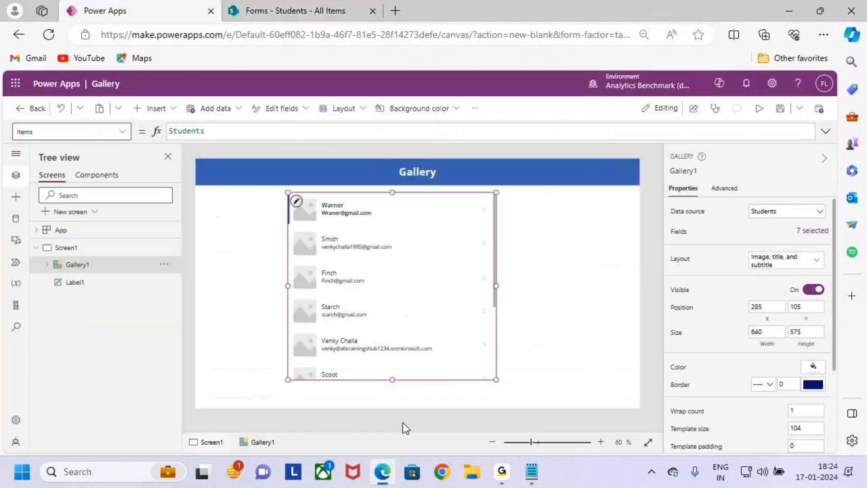
click(760, 114)
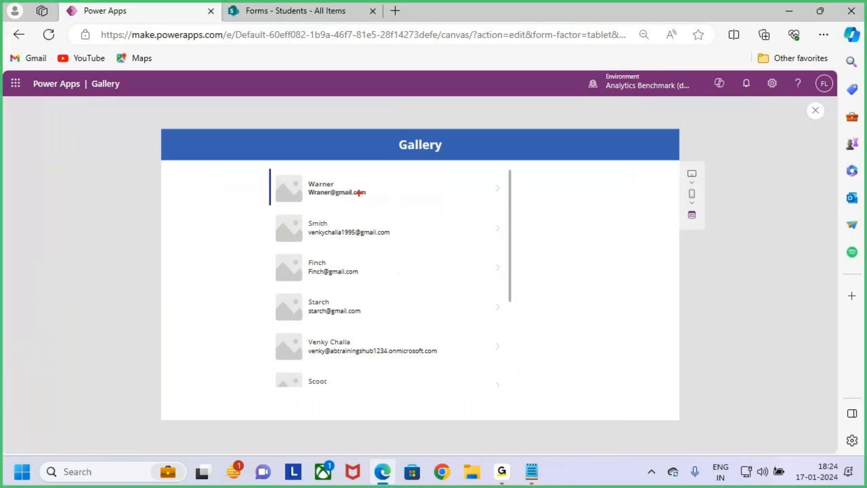
mouse_move(268, 170)
mouse_down()
mouse_move(507, 368)
mouse_move(509, 385)
mouse_up()
key(Escape)
key(ctrl+2)
drag(335, 182, 352, 162)
drag(368, 191, 394, 173)
key(Escape)
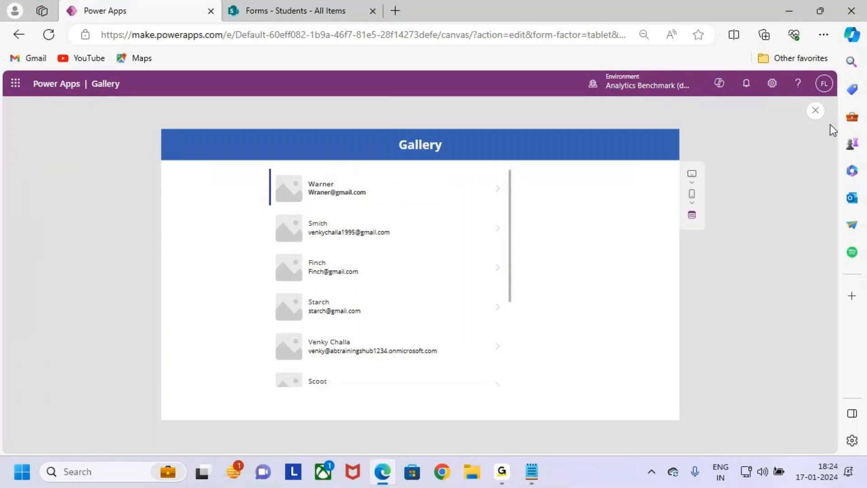
click(818, 111)
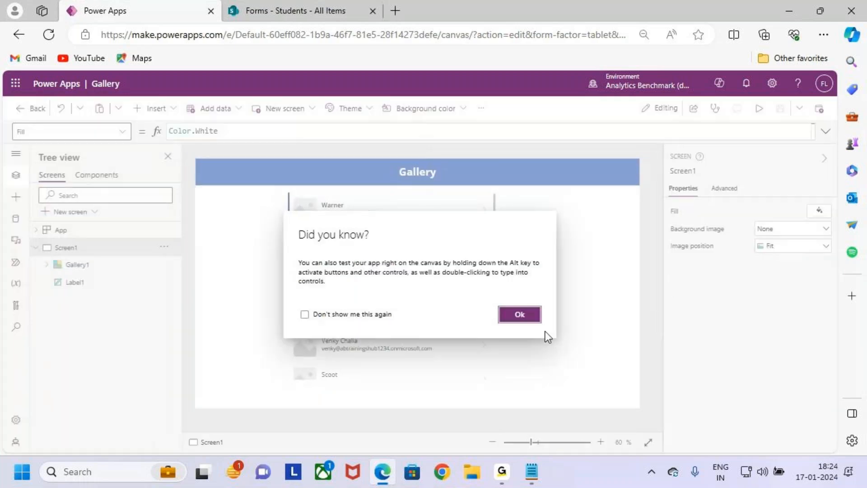
click(513, 313)
click(455, 321)
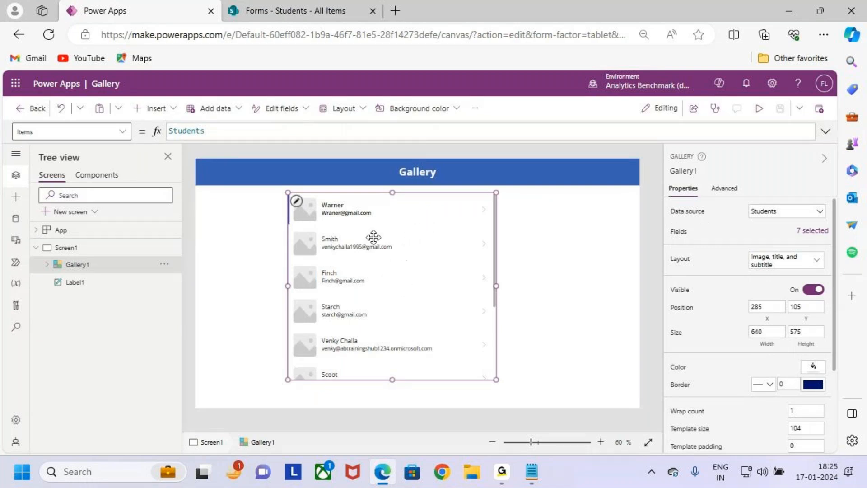
- Move the Students gallery right and narrow it to width 583
drag(424, 278, 444, 279)
drag(515, 288, 498, 288)
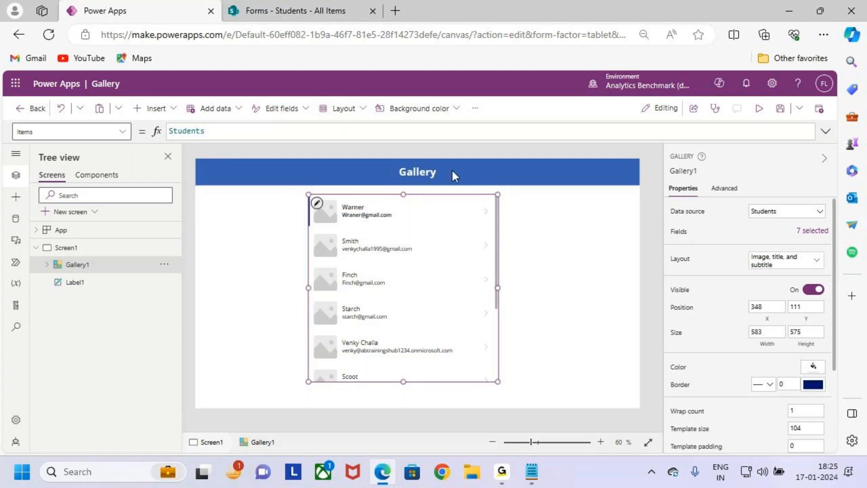
key(ctrl+2)
mouse_move(307, 193)
mouse_down()
mouse_move(326, 213)
mouse_move(361, 170)
mouse_up()
key(Escape)
scroll(386, 283, up, 1)
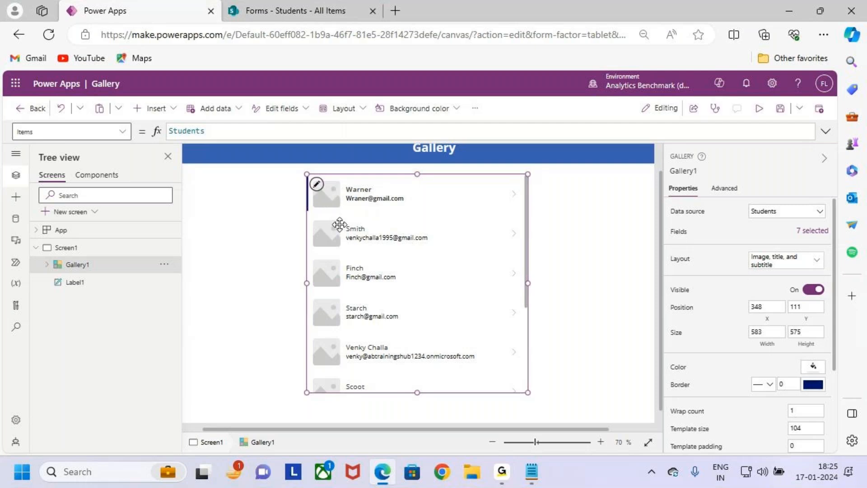
key(ctrl+2)
mouse_move(306, 173)
mouse_down()
mouse_move(479, 361)
mouse_move(528, 392)
mouse_up()
drag(513, 312, 600, 218)
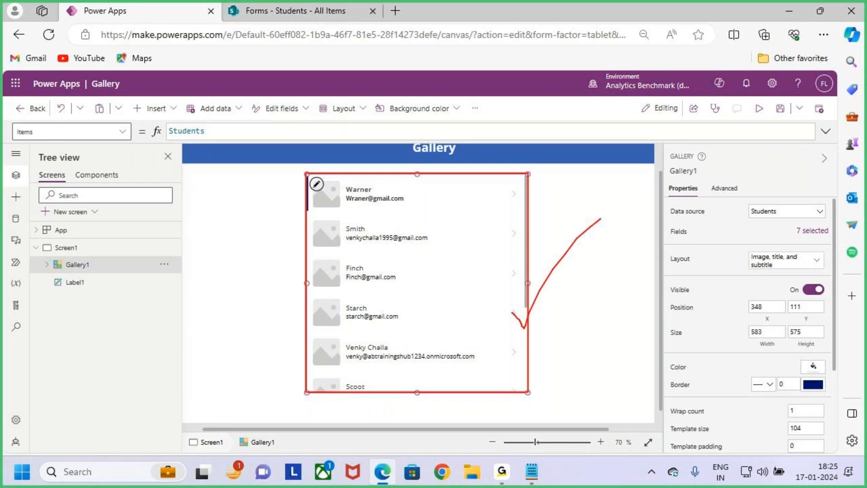
key(Escape)
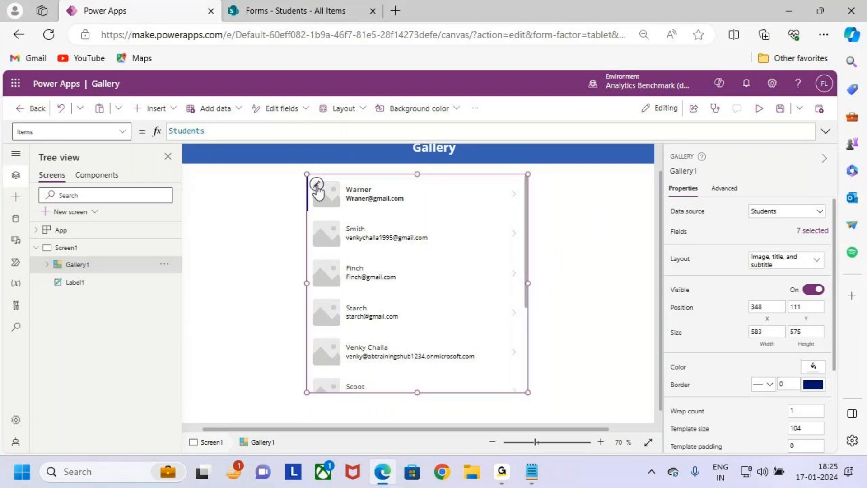
- Put Gallery1 into template edit mode on its first row
click(317, 184)
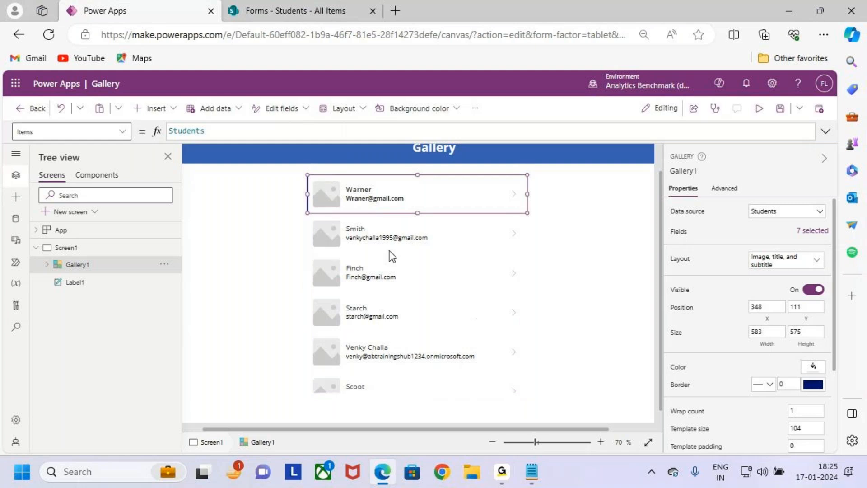
key(ctrl+2)
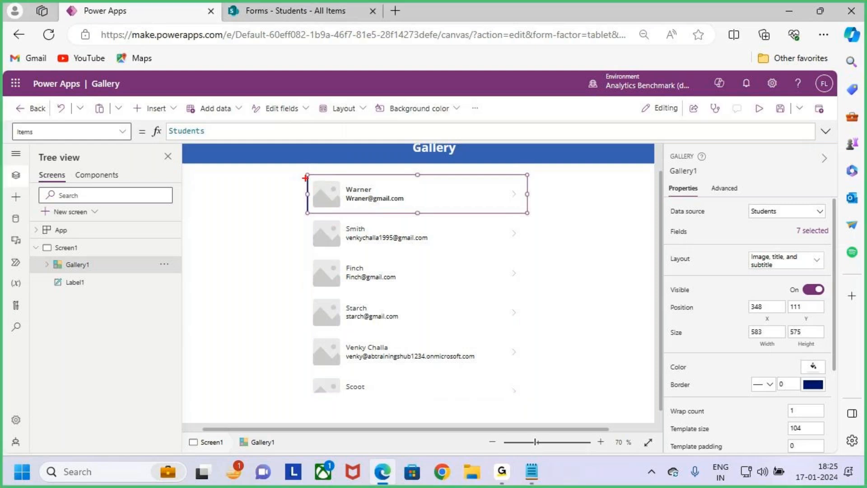
mouse_move(305, 175)
mouse_down()
mouse_move(428, 212)
mouse_move(530, 215)
mouse_up()
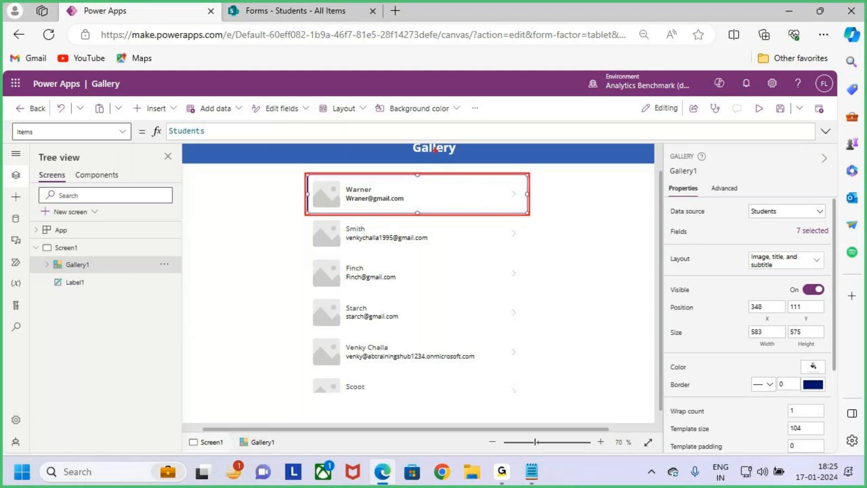
drag(441, 181, 448, 170)
key(Escape)
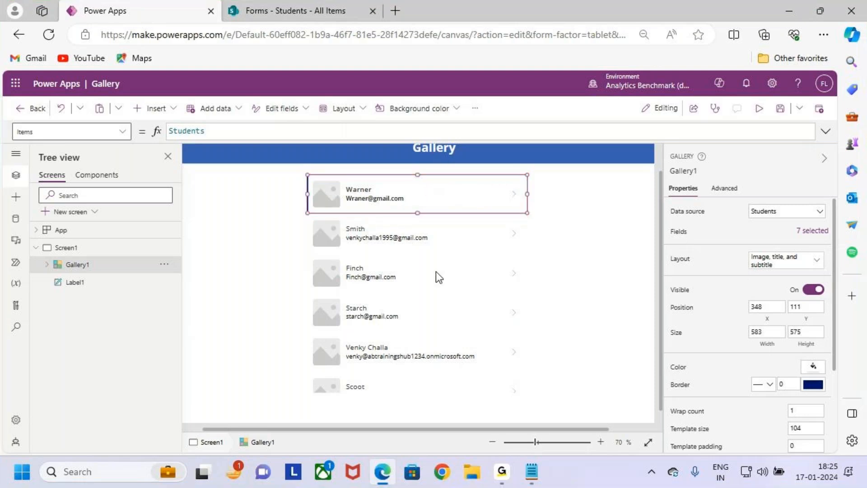
click(594, 381)
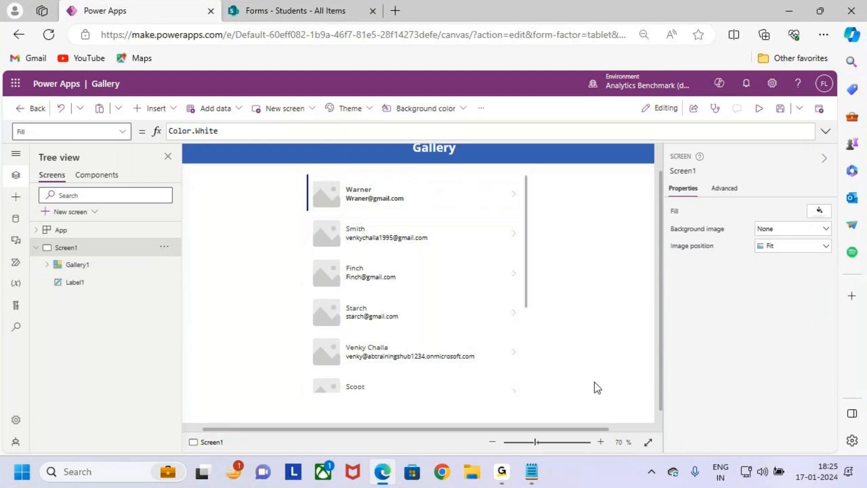
click(486, 346)
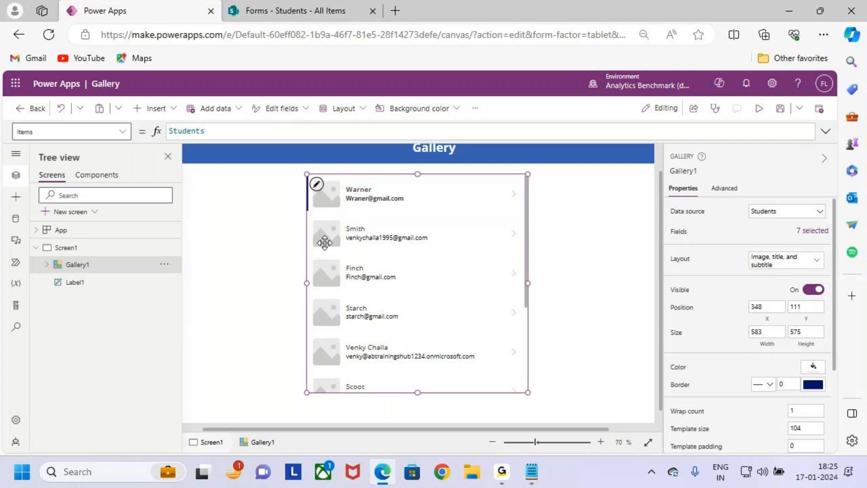
click(316, 184)
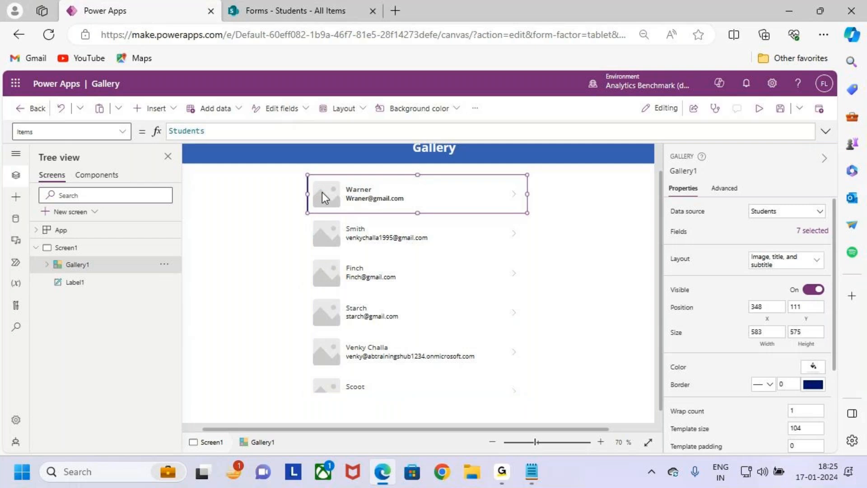
mouse_move(306, 173)
mouse_down()
mouse_move(366, 201)
mouse_move(528, 213)
mouse_up()
mouse_move(427, 174)
mouse_down()
mouse_move(425, 151)
mouse_move(431, 176)
mouse_up()
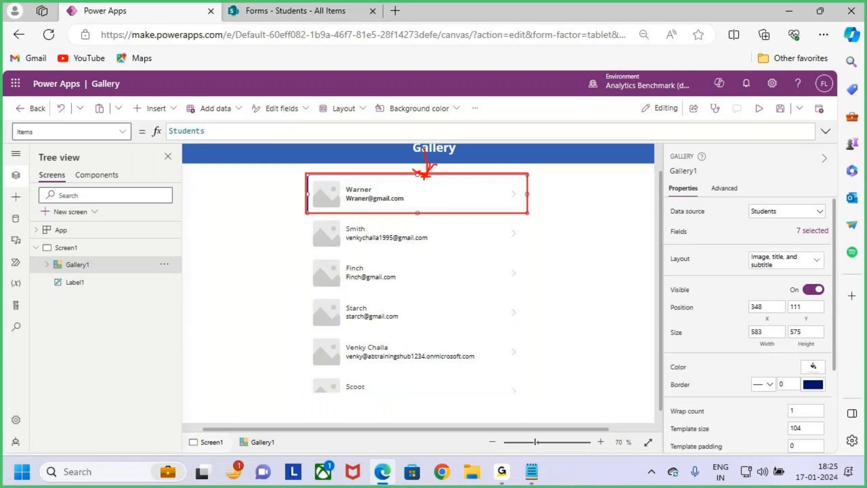
key(Escape)
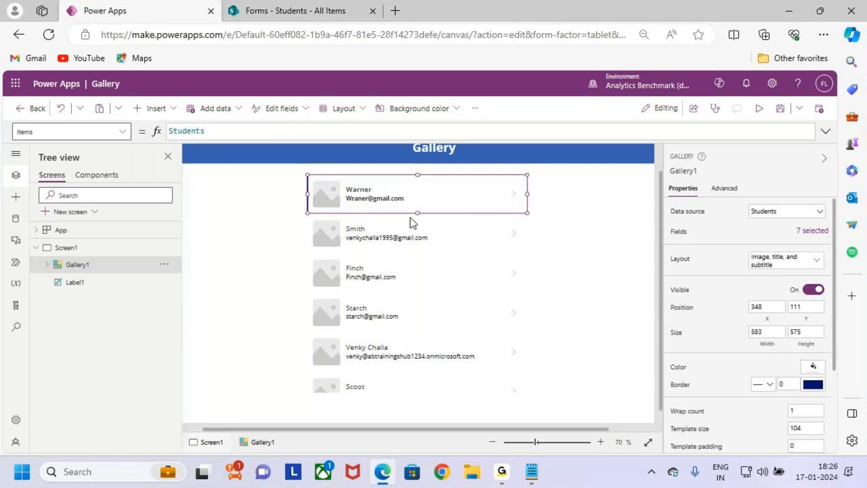
- Give the Title1 student names font size 20 with Semibold weight
click(364, 187)
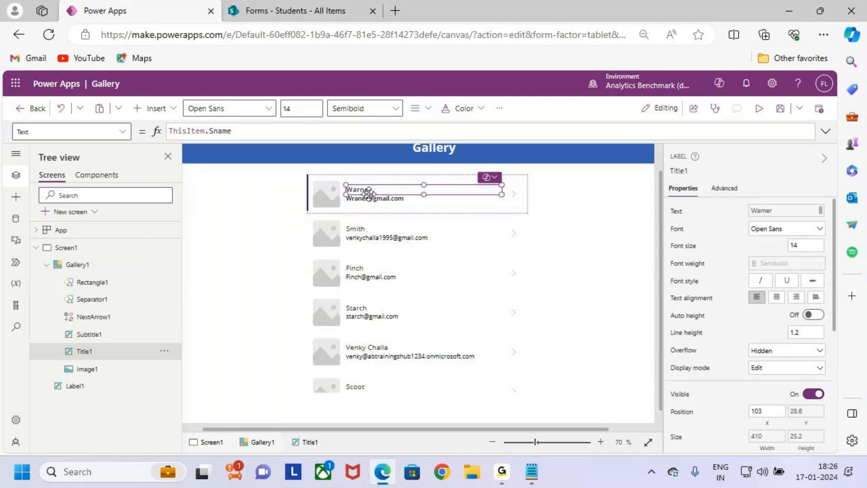
key(ctrl+2)
mouse_move(281, 119)
mouse_down()
mouse_move(302, 116)
mouse_move(267, 119)
mouse_up()
key(Escape)
double_click(308, 111)
text(24)
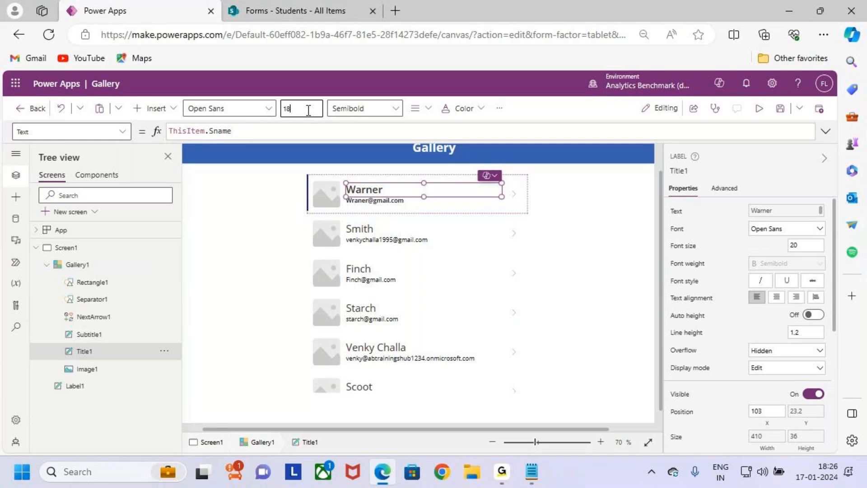
click(364, 108)
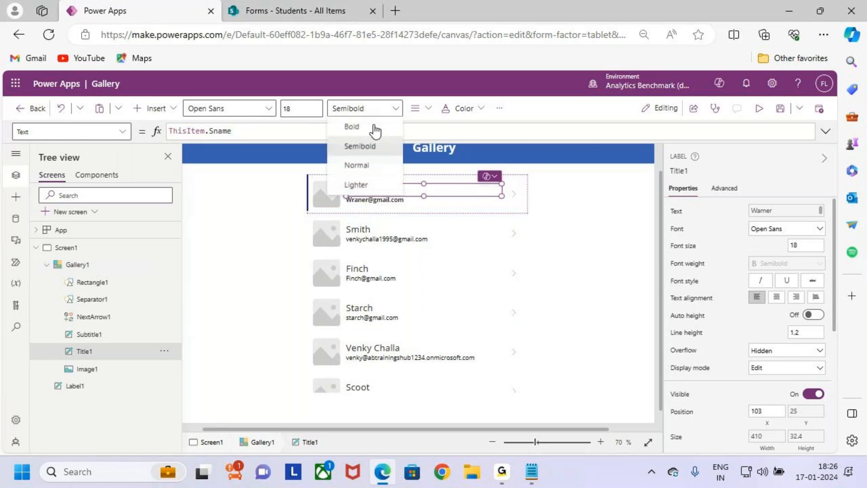
click(375, 127)
drag(301, 110, 282, 113)
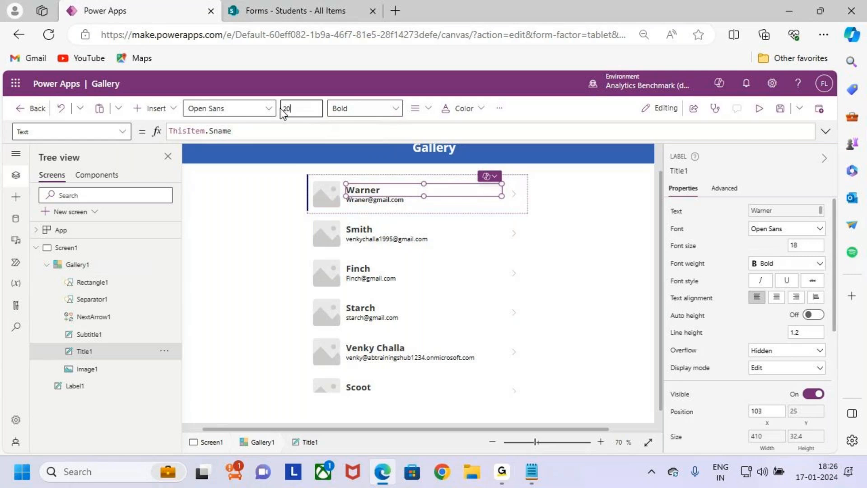
text(20)
click(346, 112)
click(366, 147)
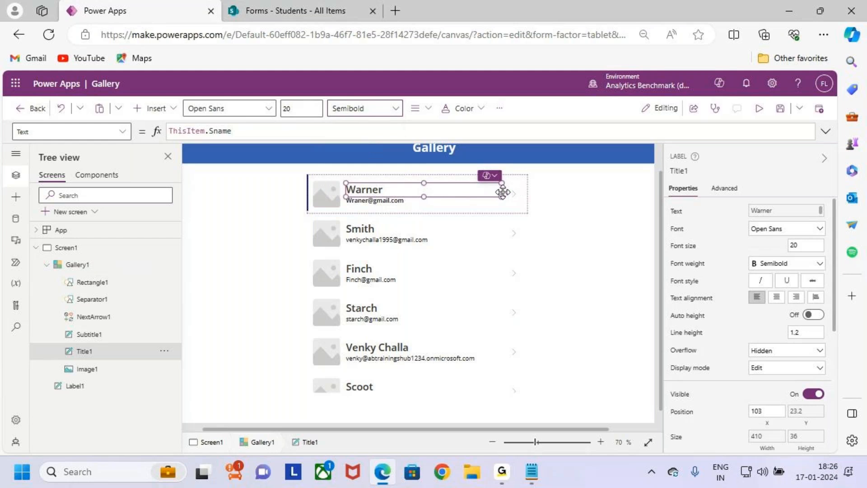
- Narrow the Title1 name label from 410 to a width of 280
scroll(488, 203, up, 3)
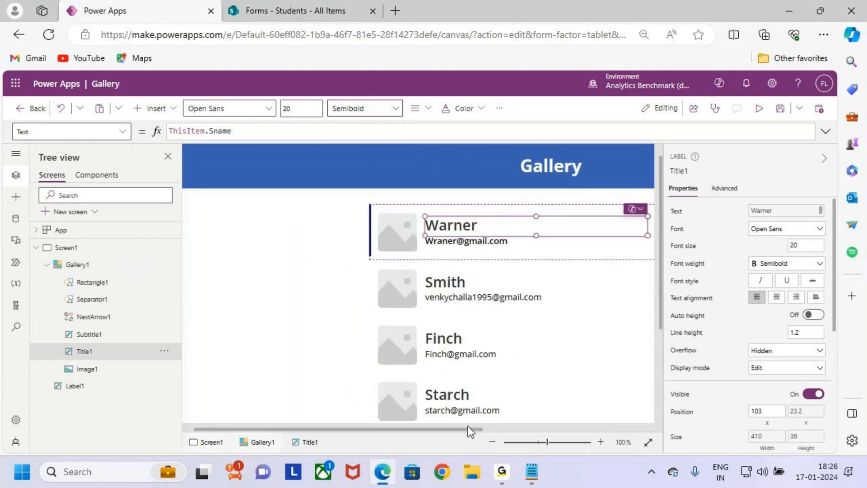
drag(468, 426, 508, 421)
scroll(567, 235, up, 1)
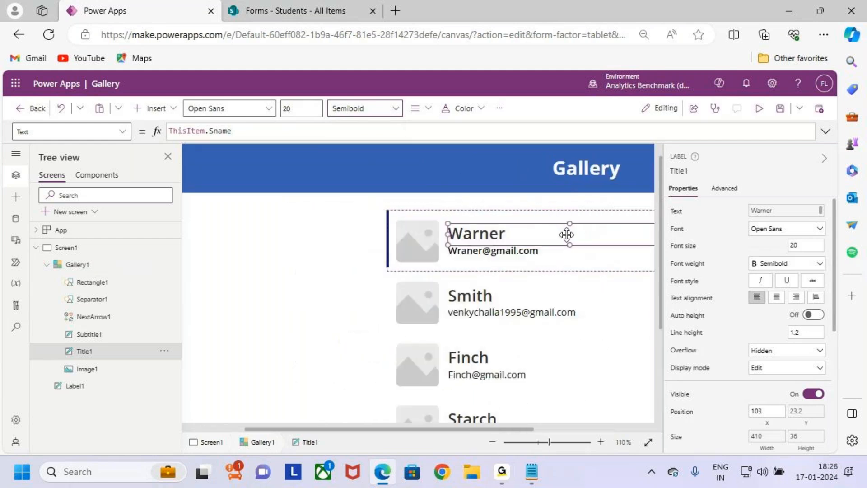
scroll(567, 234, up, 1)
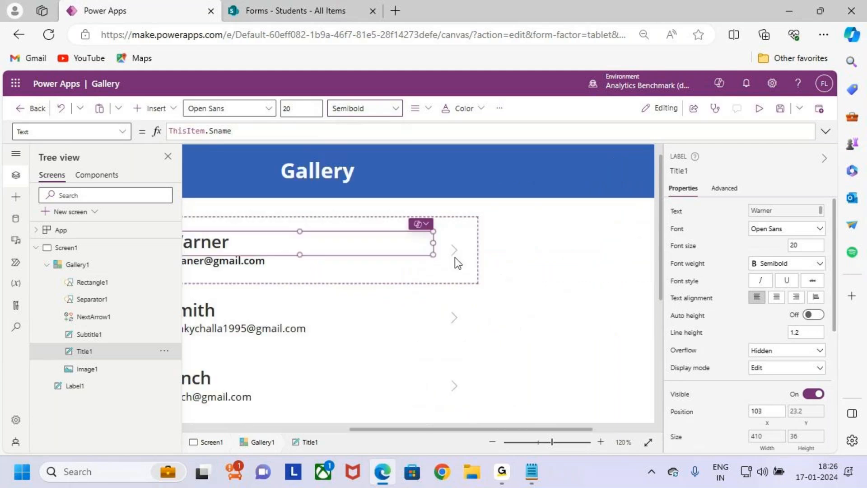
drag(433, 243, 350, 245)
drag(468, 429, 310, 429)
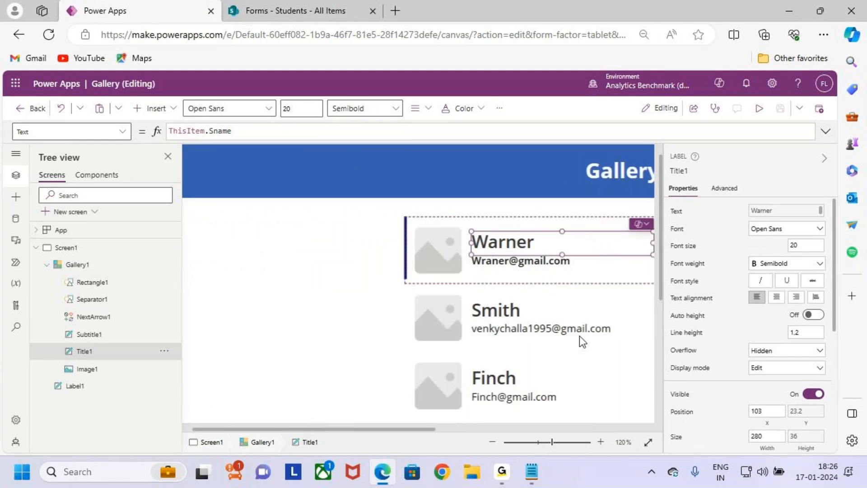
click(557, 299)
ctrl+scroll(557, 294, down, 3)
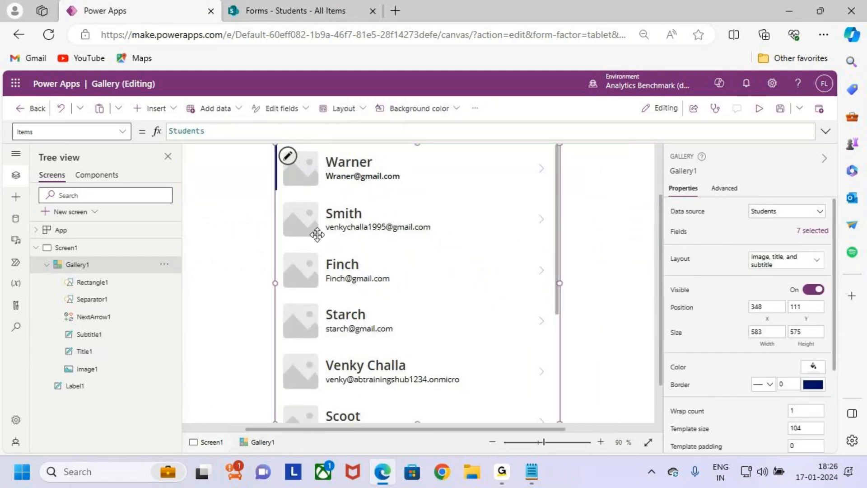
scroll(377, 259, up, 2)
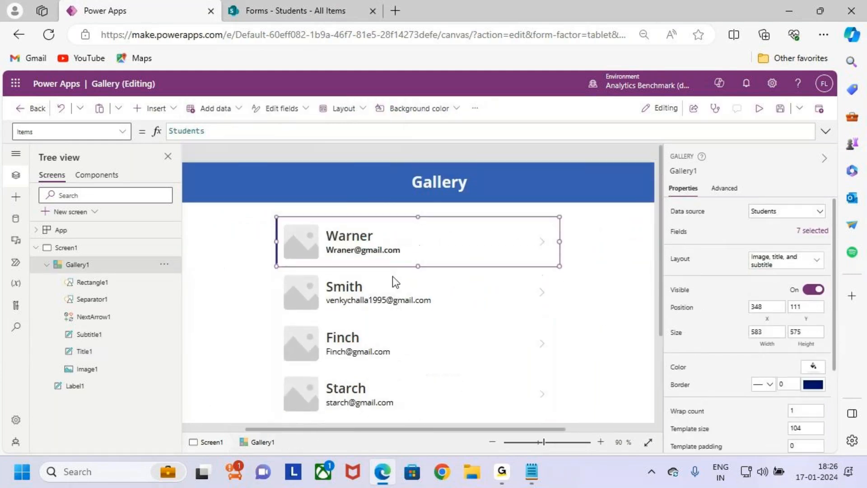
click(360, 253)
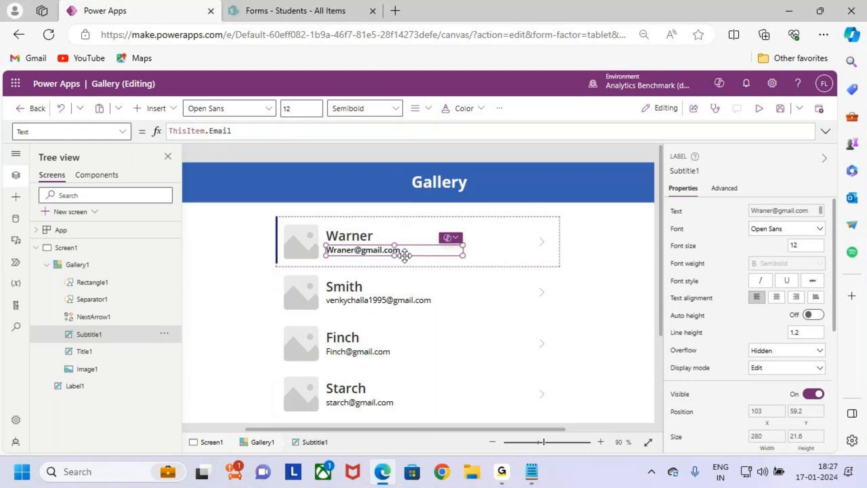
- Compare Warner's name and course in the Students source list with the gallery item
click(303, 6)
drag(248, 278, 304, 298)
drag(592, 274, 636, 294)
click(137, 5)
click(383, 235)
click(412, 248)
scroll(759, 291, down, 1)
scroll(760, 291, up, 1)
click(365, 265)
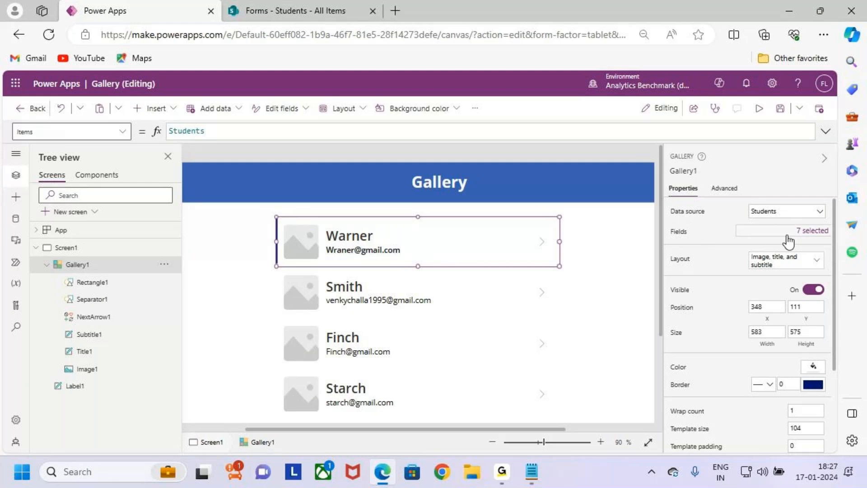
- Open Gallery1's field mappings and mark how image, title and Email subtitle map to Warner's item
click(809, 232)
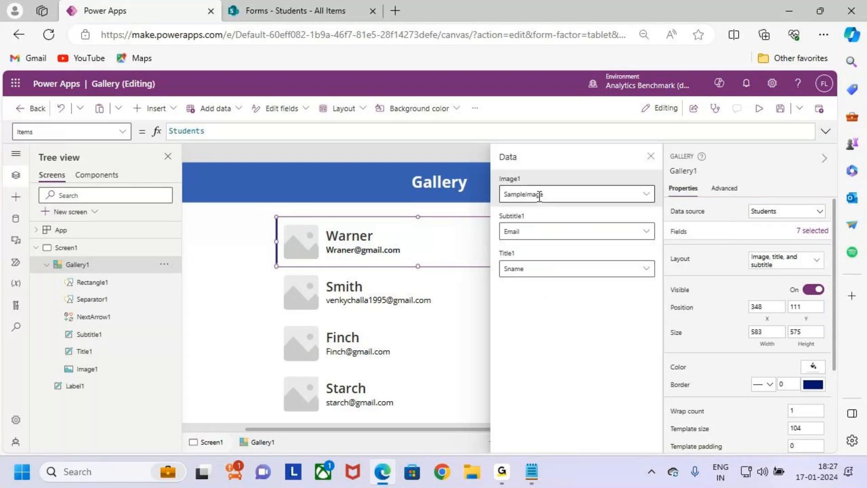
key(ctrl+2)
drag(524, 178, 496, 185)
drag(294, 238, 305, 225)
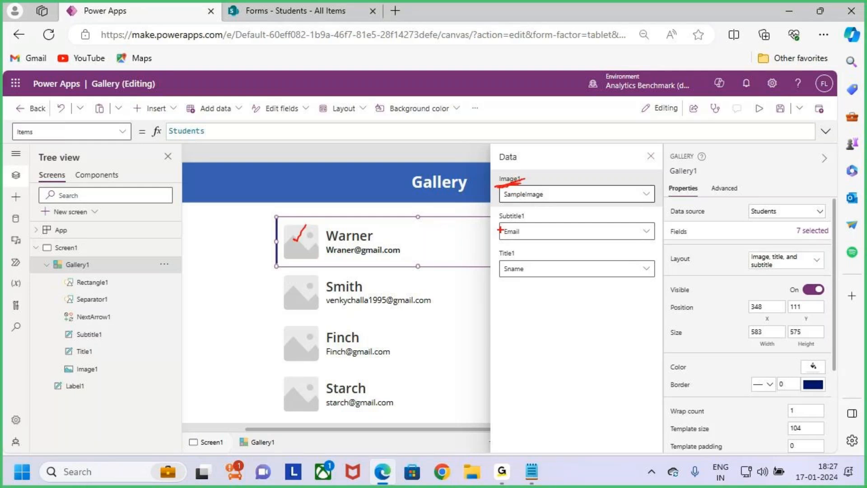
drag(506, 222, 526, 221)
drag(406, 250, 424, 238)
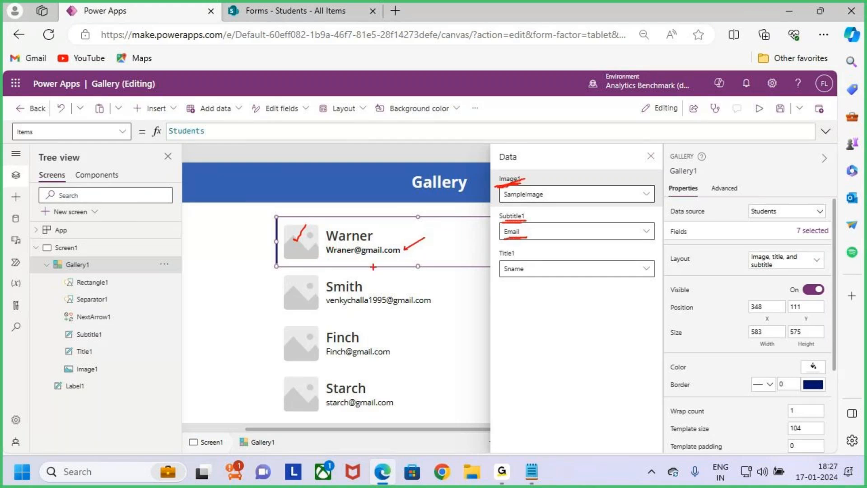
drag(494, 259, 519, 259)
drag(396, 227, 383, 235)
key(Escape)
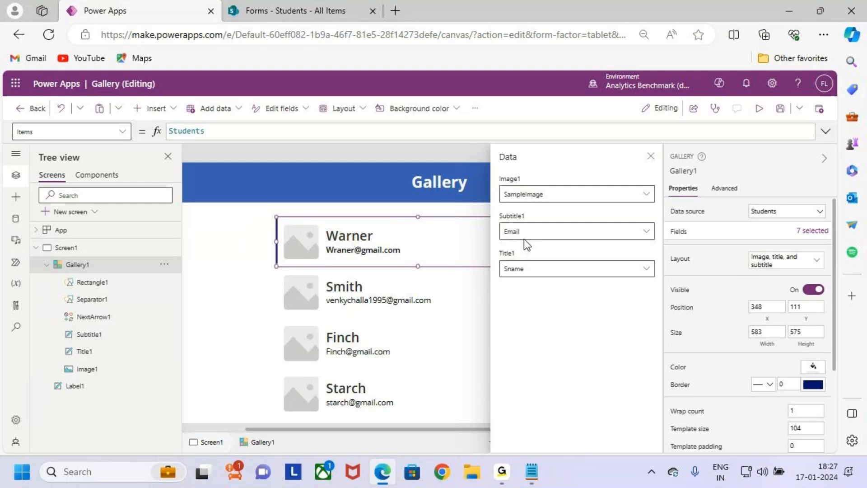
key(ctrl+2)
drag(404, 251, 421, 236)
drag(505, 237, 517, 225)
mouse_move(505, 225)
mouse_down()
mouse_move(519, 238)
mouse_move(562, 228)
mouse_move(605, 246)
mouse_up()
key(Escape)
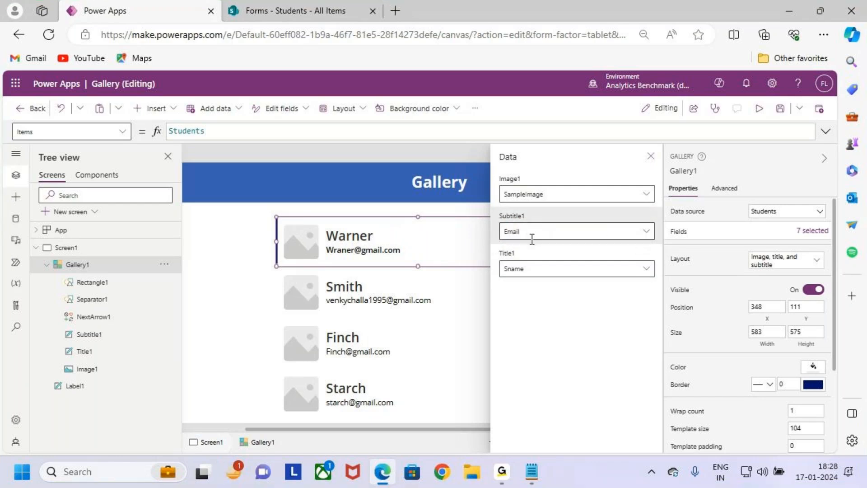
- Change the Subtitle1 field from Email to Course and close the Data pane
click(645, 233)
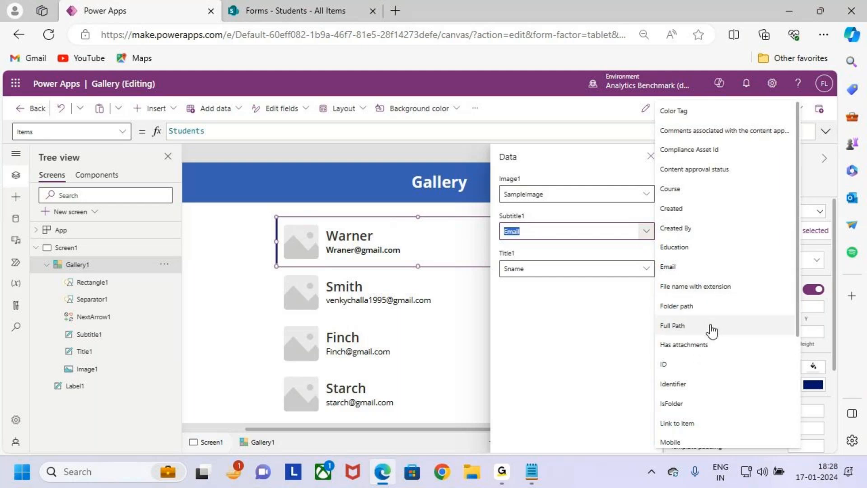
scroll(707, 325, down, 3)
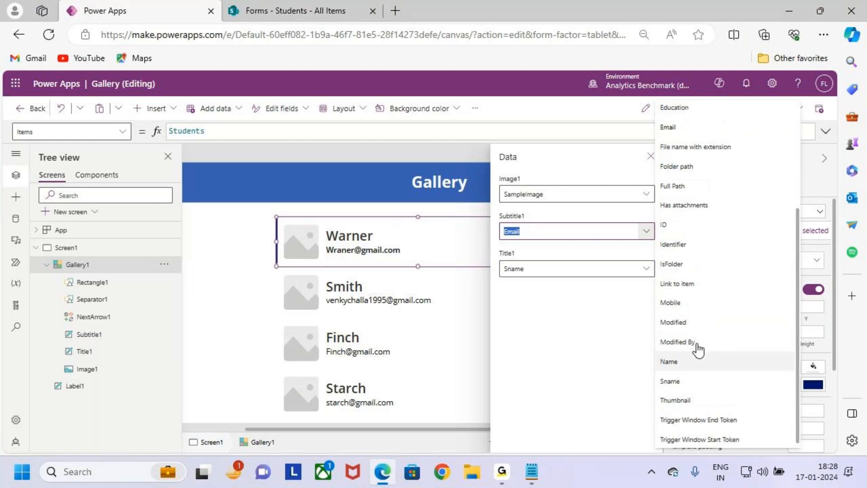
scroll(697, 348, up, 3)
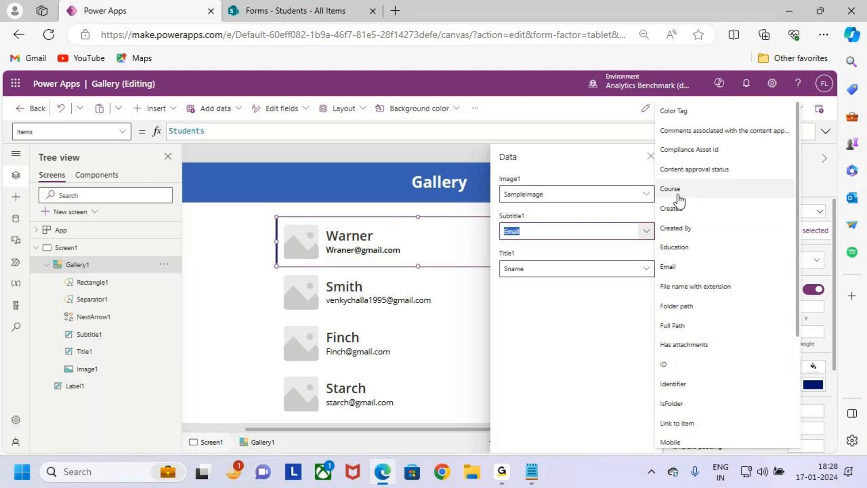
drag(655, 181, 701, 207)
click(691, 191)
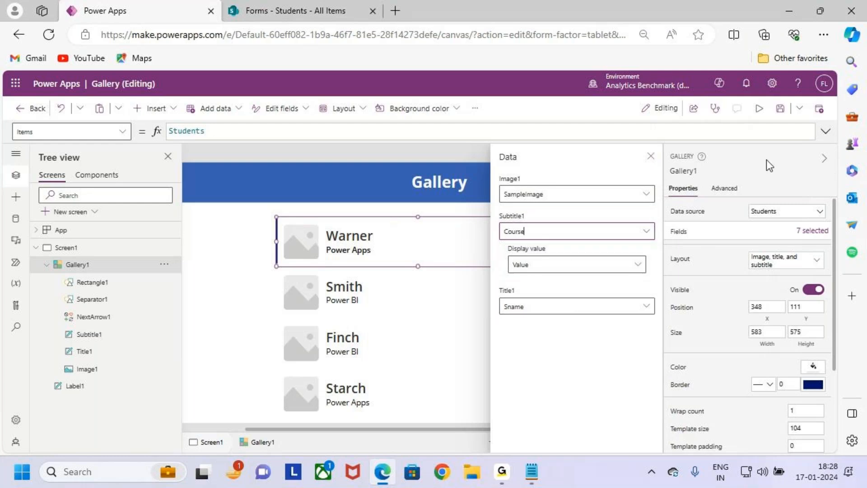
click(650, 157)
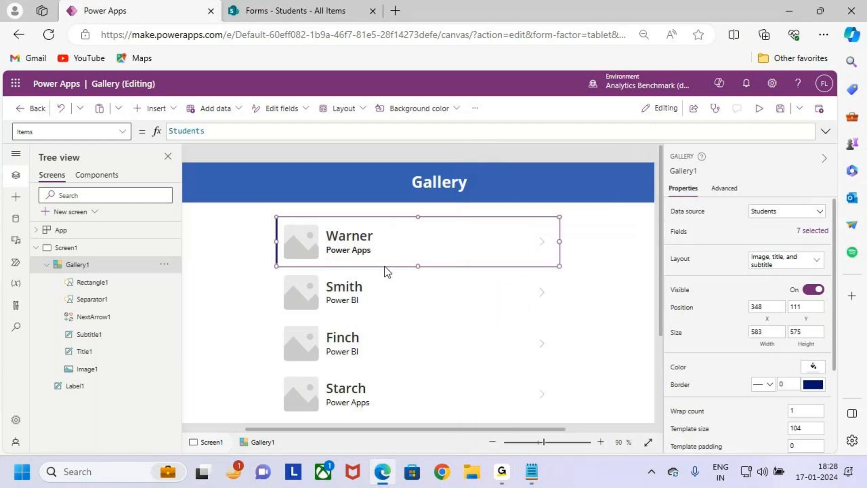
click(364, 253)
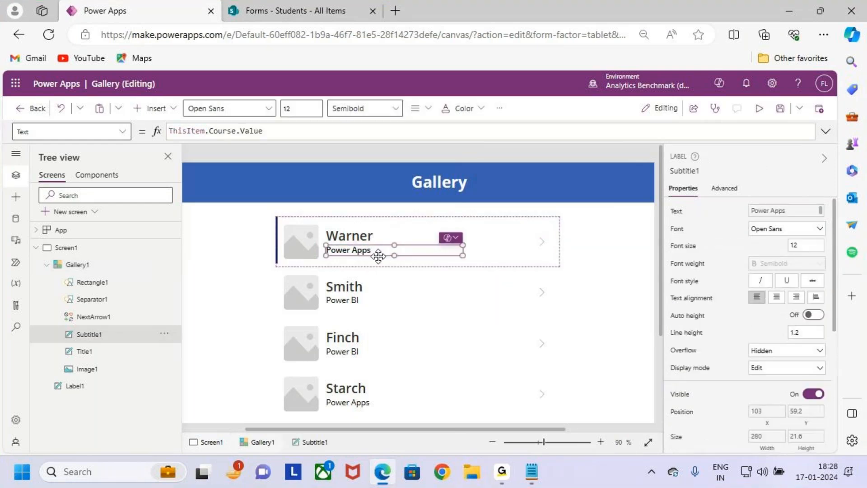
- Select the course line under Warner and mark that every gallery item shares it
click(402, 322)
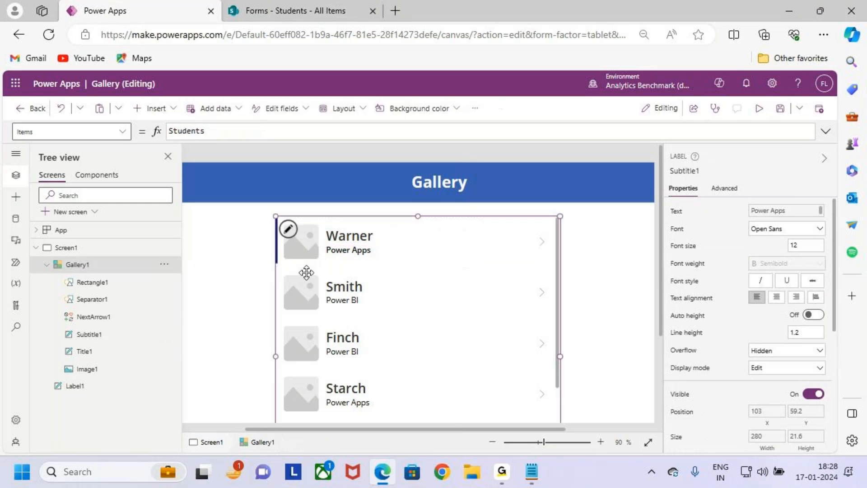
click(363, 250)
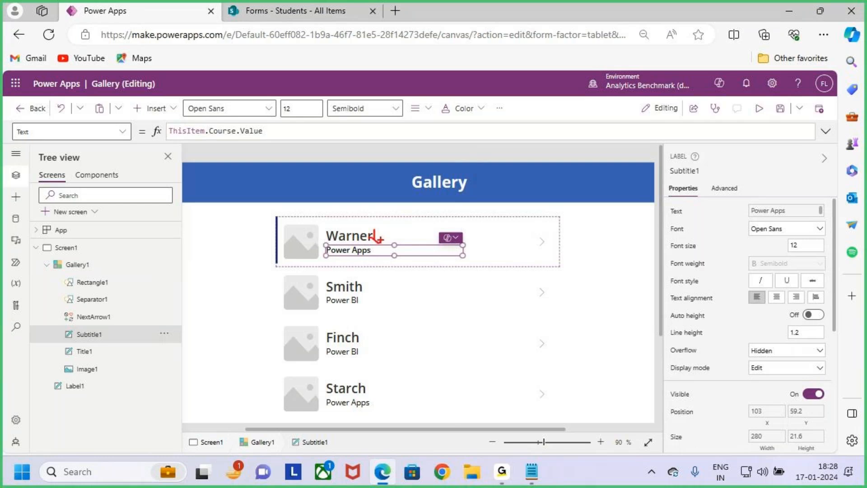
mouse_move(275, 216)
mouse_down()
mouse_move(453, 261)
mouse_move(558, 268)
mouse_up()
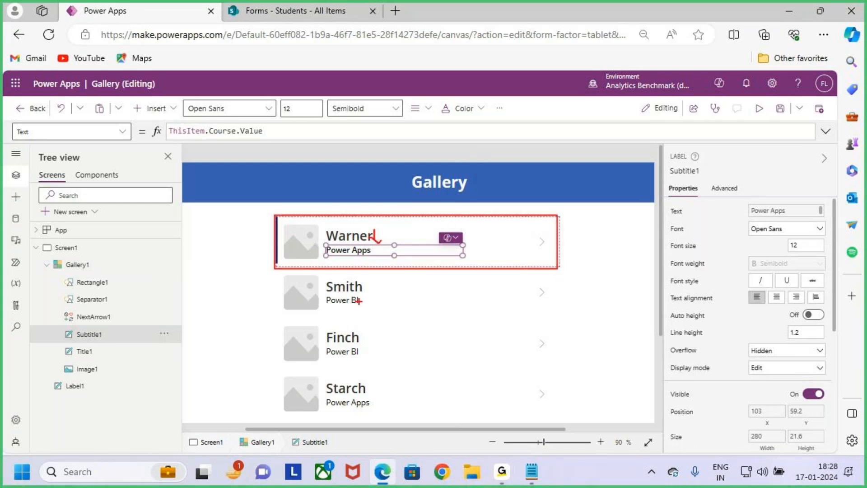
mouse_move(292, 272)
mouse_down()
mouse_move(366, 347)
mouse_move(510, 404)
mouse_up()
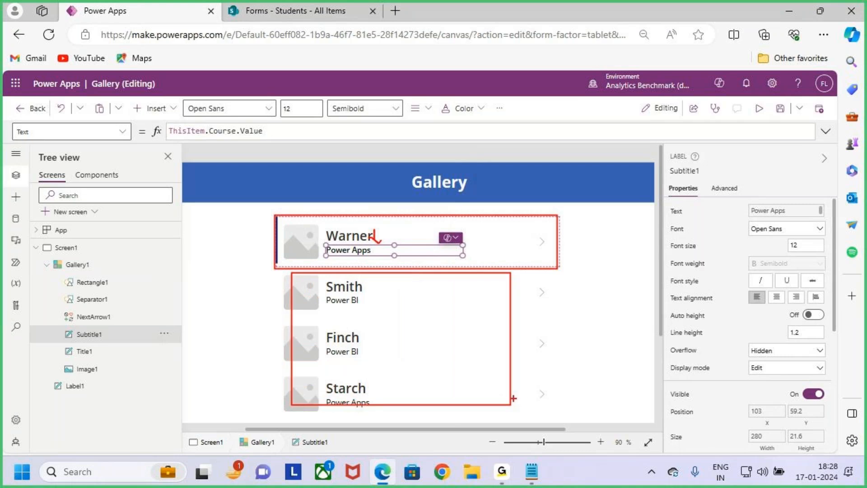
drag(499, 348, 534, 330)
mouse_move(272, 216)
mouse_down()
mouse_move(364, 244)
mouse_move(557, 270)
mouse_up()
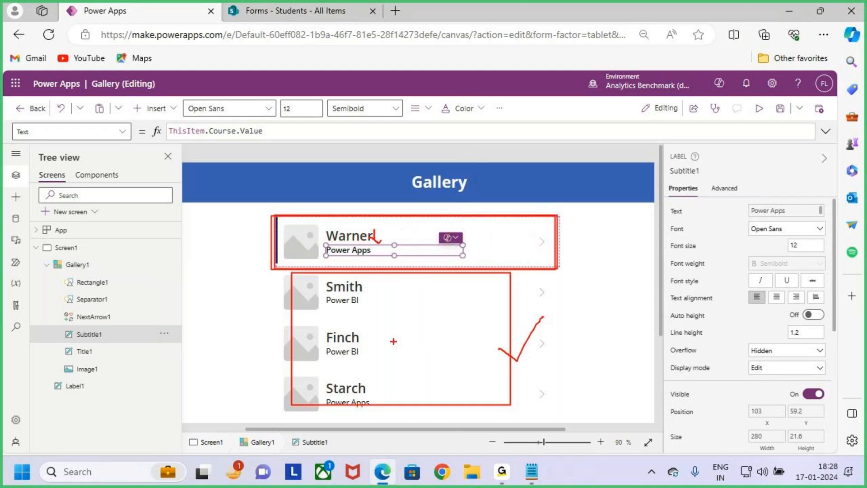
drag(506, 350, 553, 309)
key(Escape)
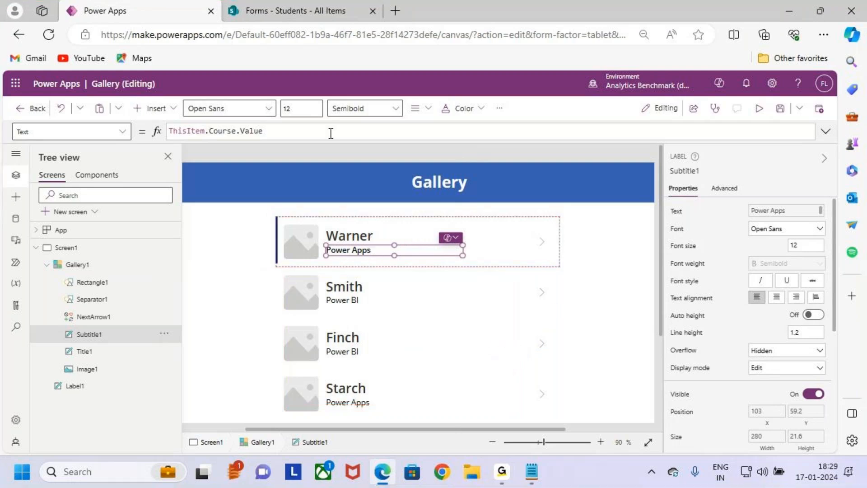
- Set the course subtitle's font size to 14
click(284, 110)
key(Return)
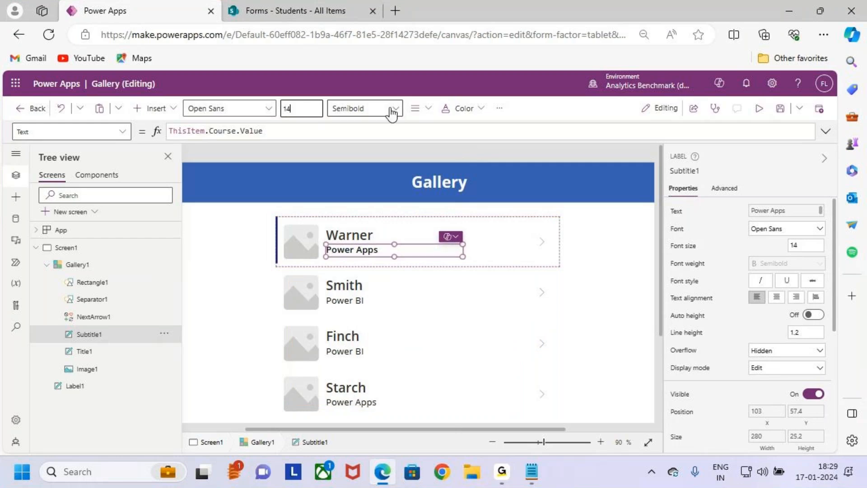
click(495, 252)
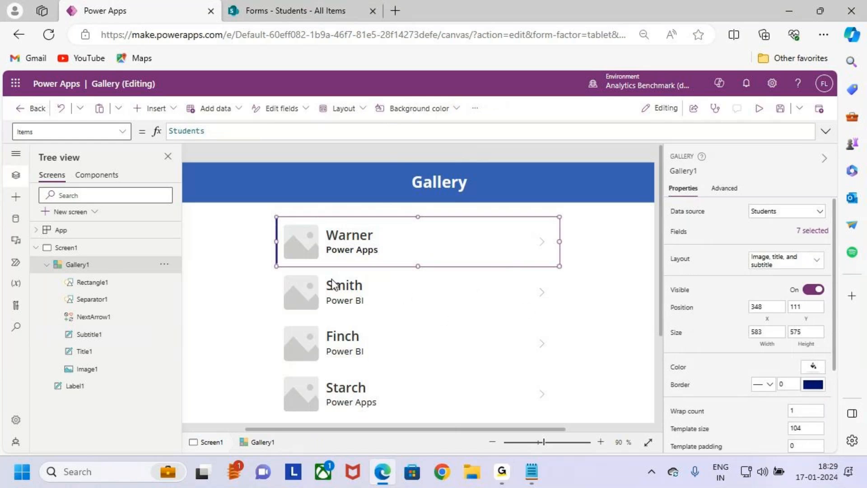
drag(284, 223, 312, 258)
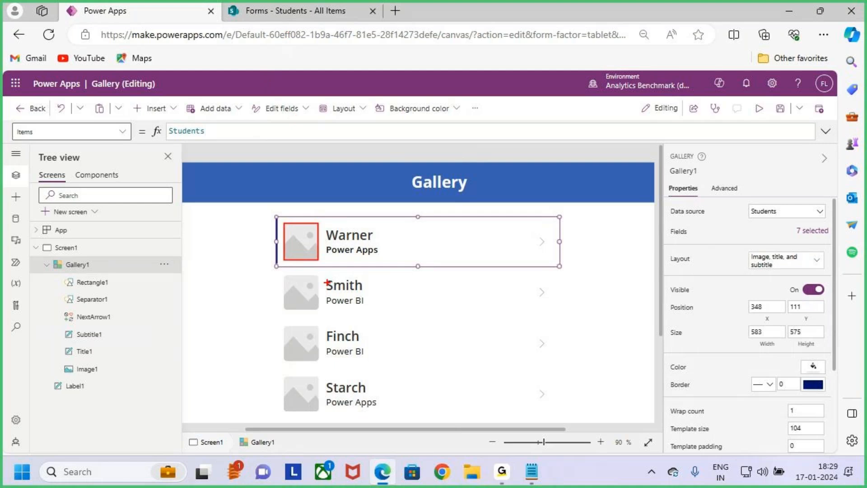
drag(296, 231, 296, 260)
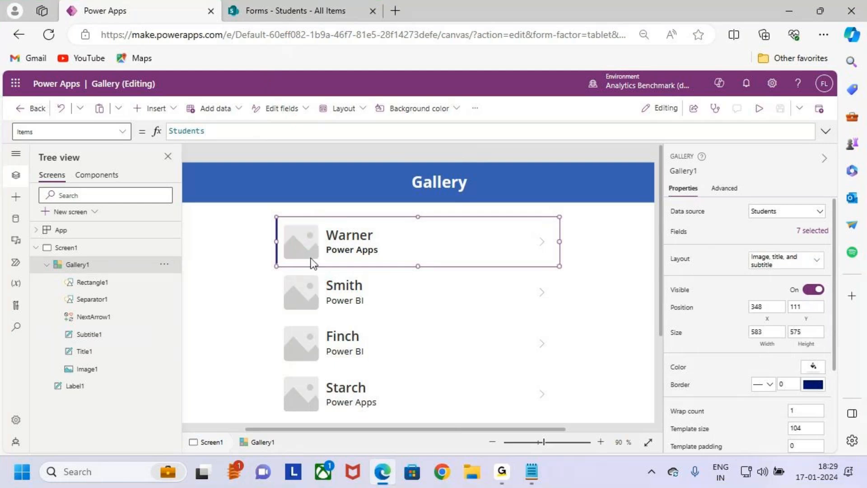
click(305, 236)
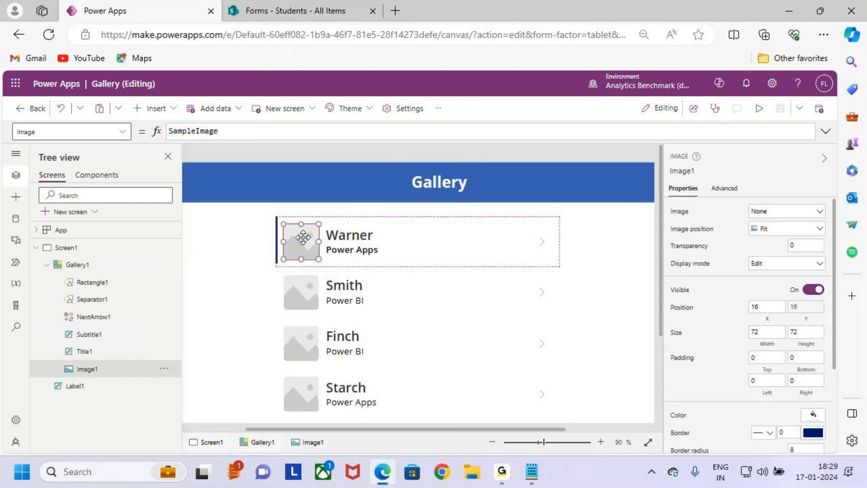
key(Delete)
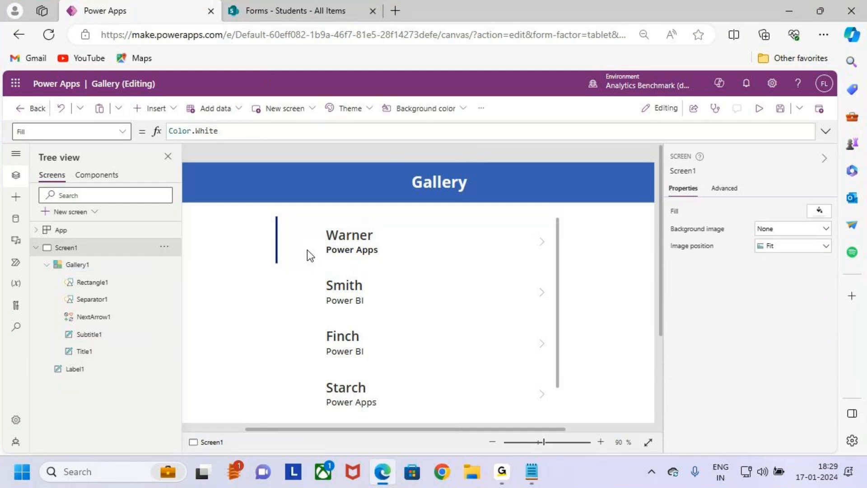
key(ctrl+z)
click(453, 301)
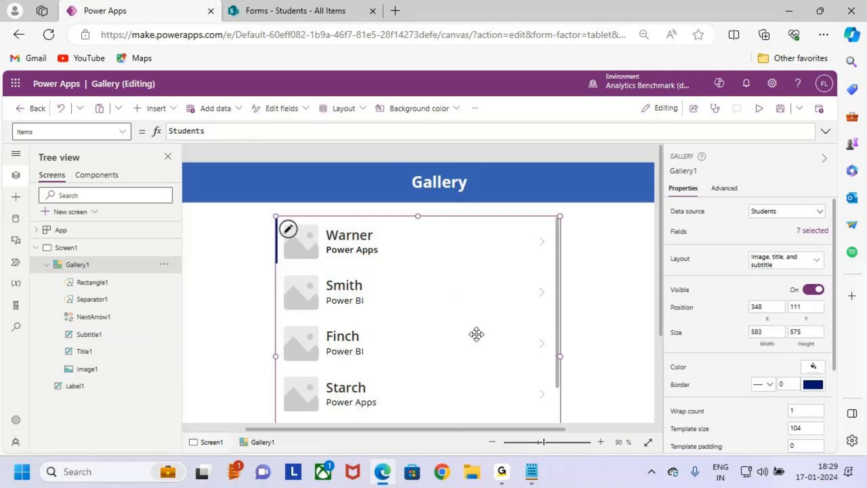
scroll(522, 332, down, 3)
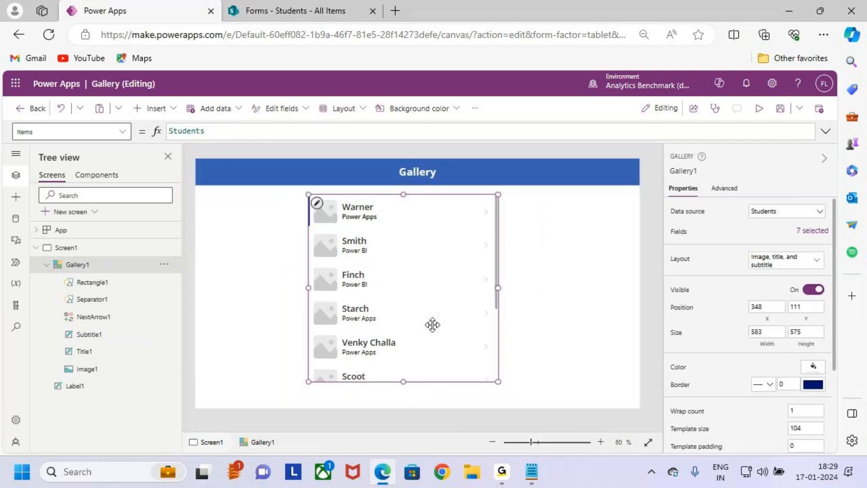
key(ctrl+2)
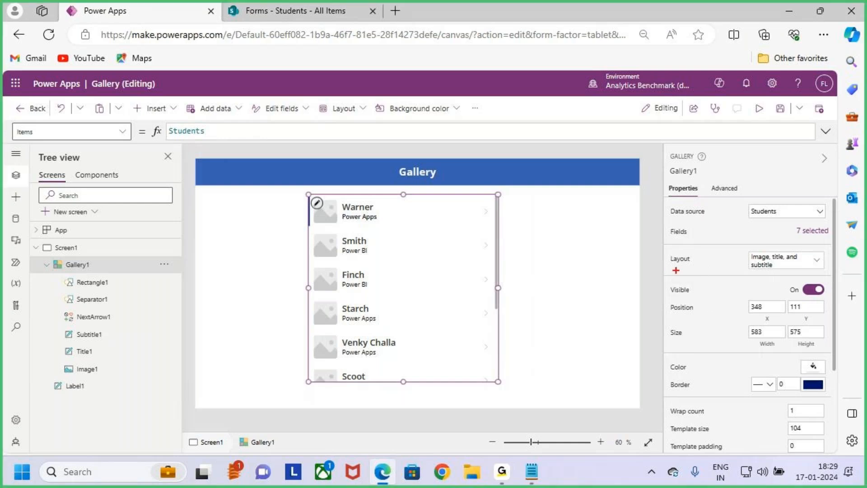
drag(745, 248, 828, 278)
key(Escape)
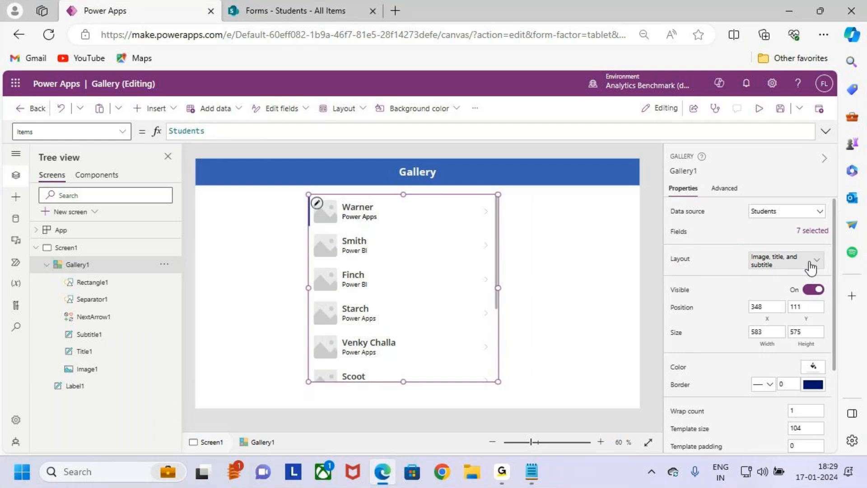
click(811, 271)
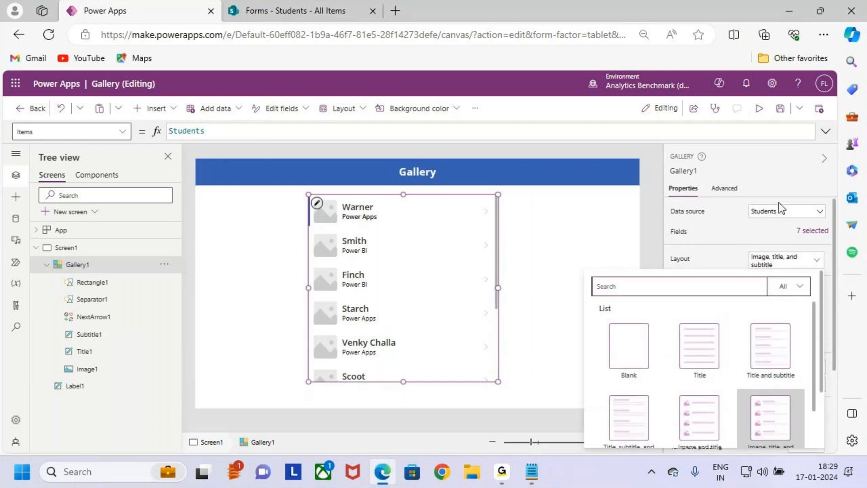
scroll(778, 202, down, 1)
click(795, 224)
key(ctrl+2)
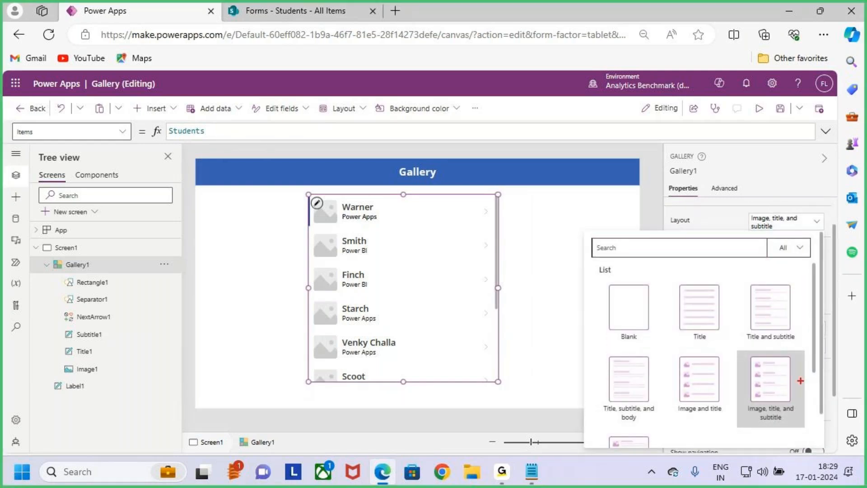
mouse_move(737, 351)
mouse_down()
mouse_move(795, 418)
mouse_move(812, 423)
mouse_up()
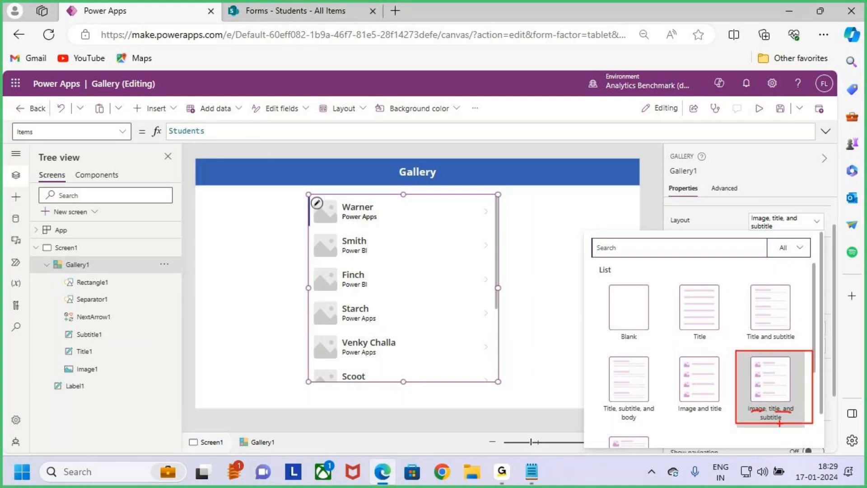
drag(315, 209, 290, 197)
mouse_move(375, 208)
mouse_down()
mouse_move(393, 194)
mouse_move(419, 246)
mouse_up()
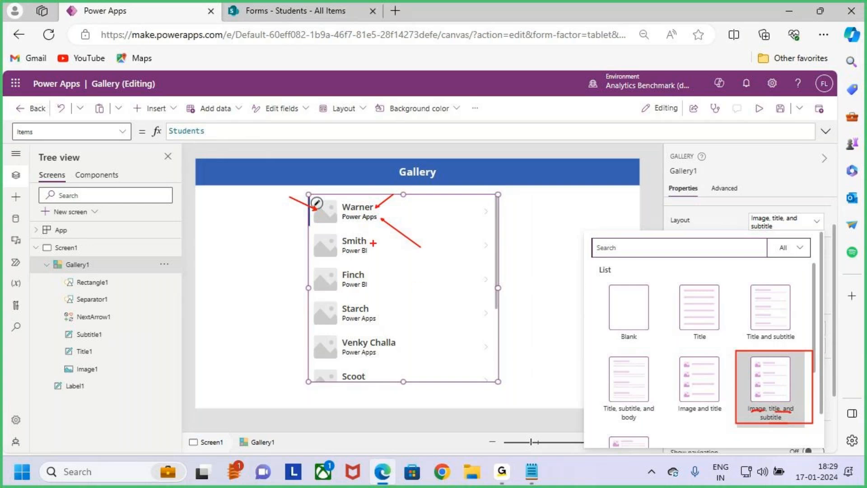
key(e)
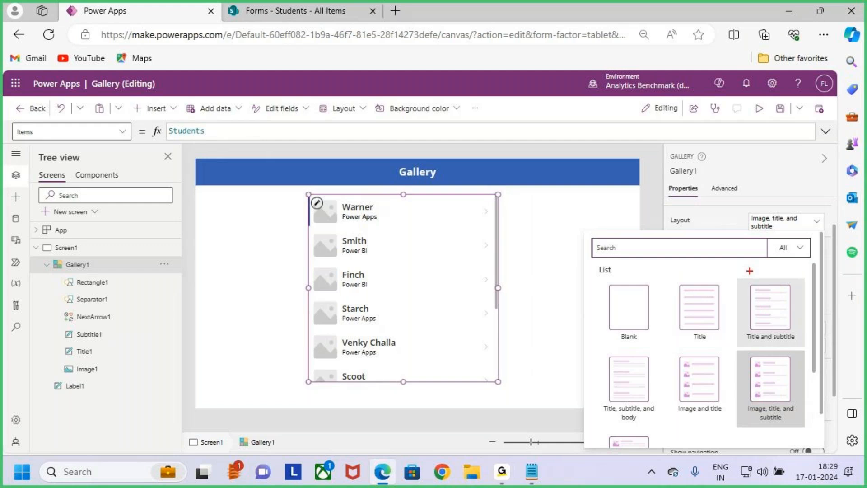
mouse_move(753, 394)
mouse_down()
mouse_move(781, 414)
mouse_move(761, 423)
mouse_up()
drag(739, 277, 811, 346)
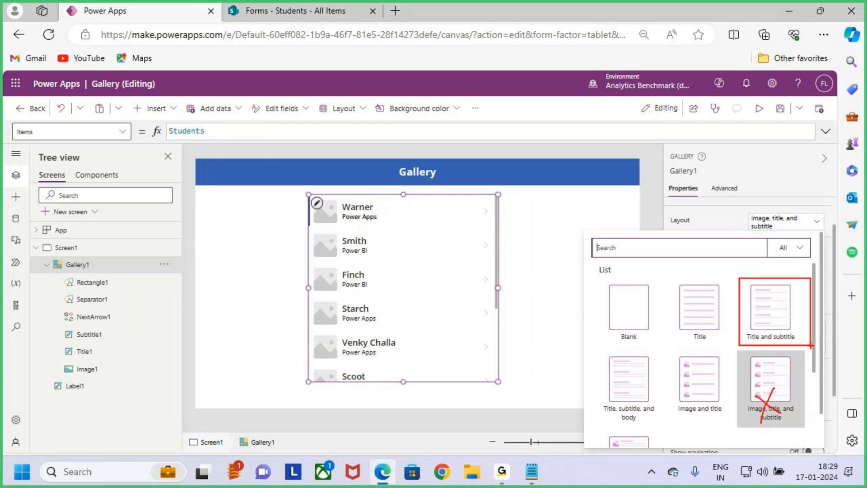
key(Escape)
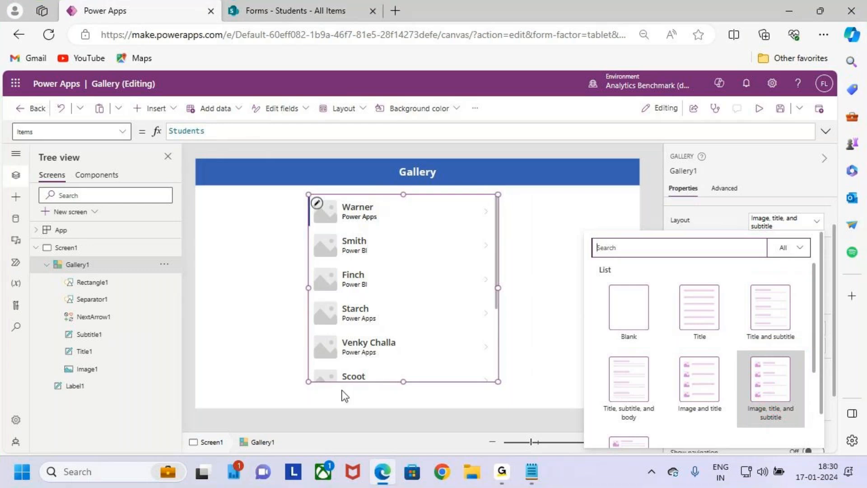
click(365, 283)
click(327, 206)
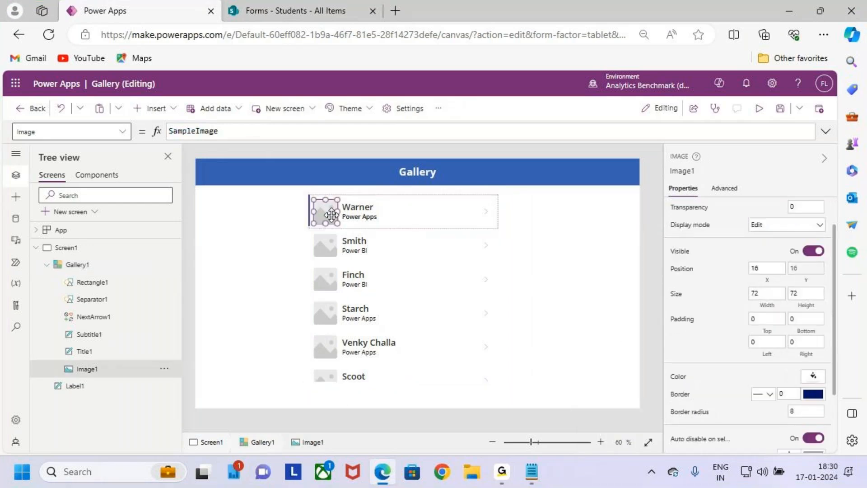
click(378, 323)
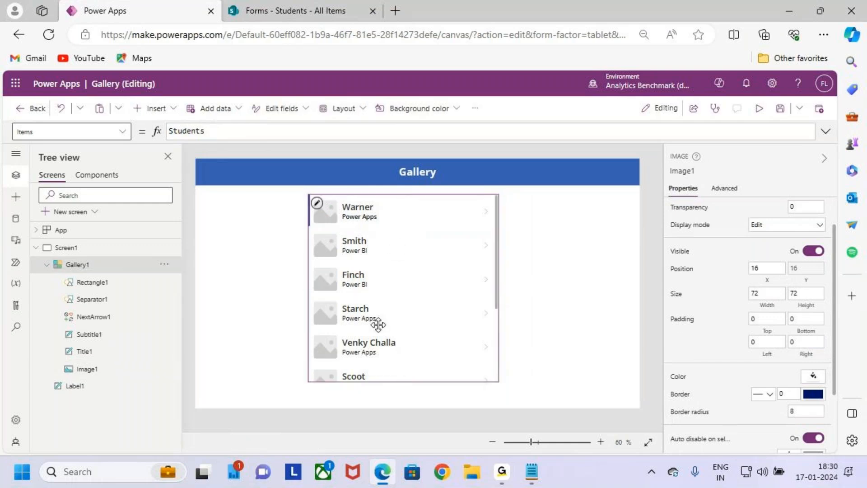
click(788, 221)
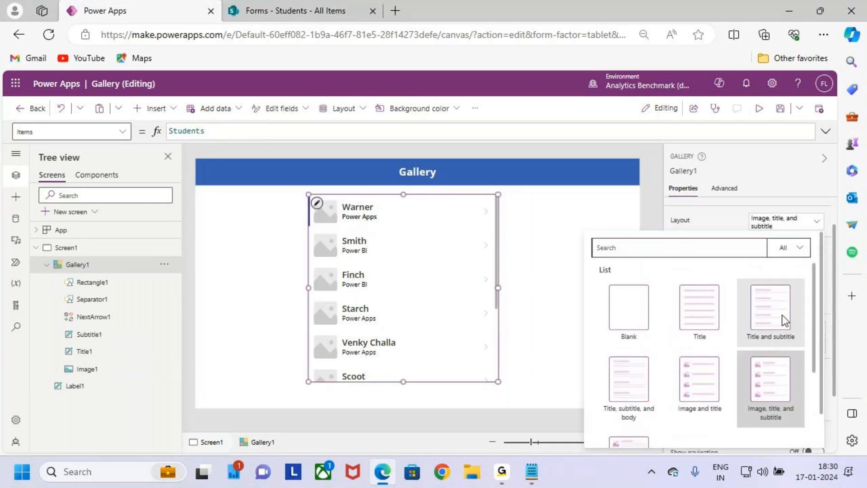
- Switch Gallery1 to the Title and subtitle layout and open its subtitle field choices
click(778, 324)
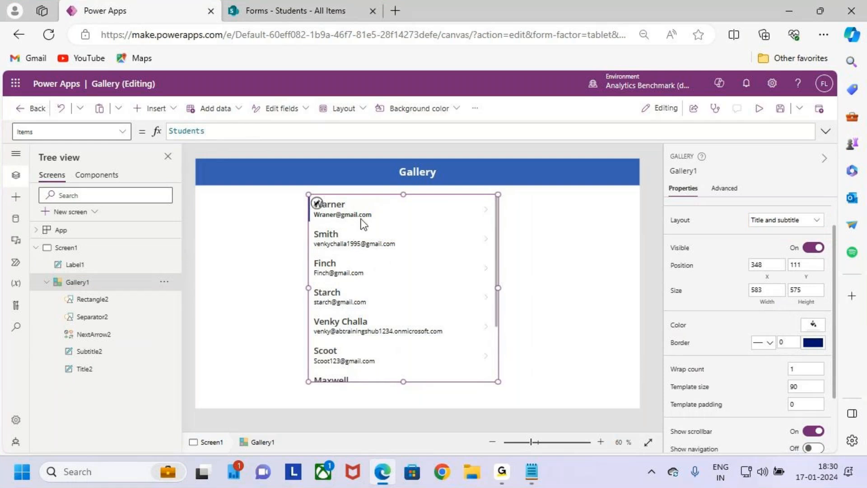
click(334, 202)
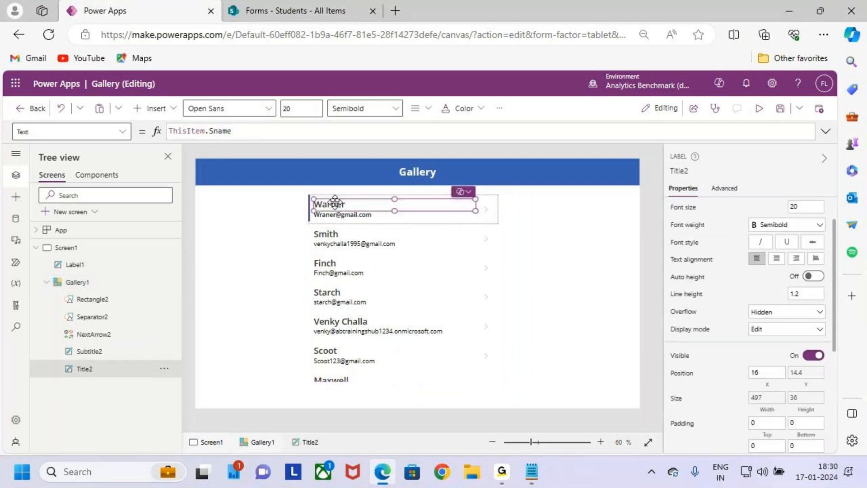
click(398, 112)
click(382, 135)
click(357, 215)
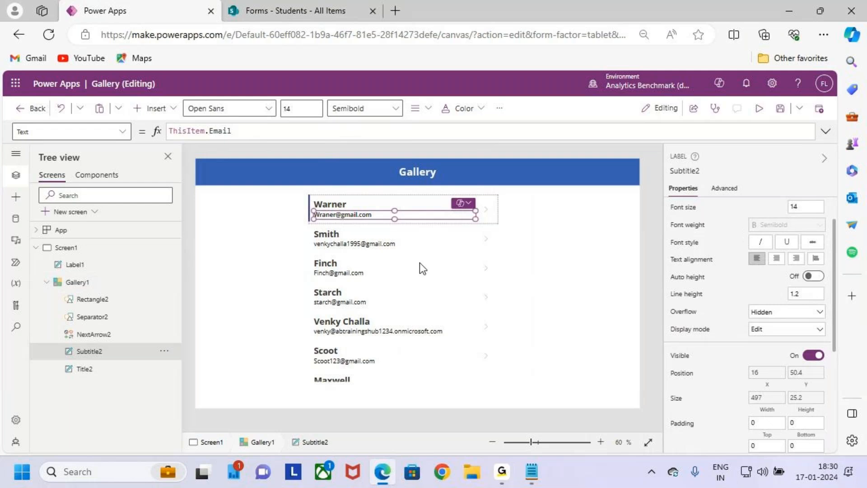
click(446, 286)
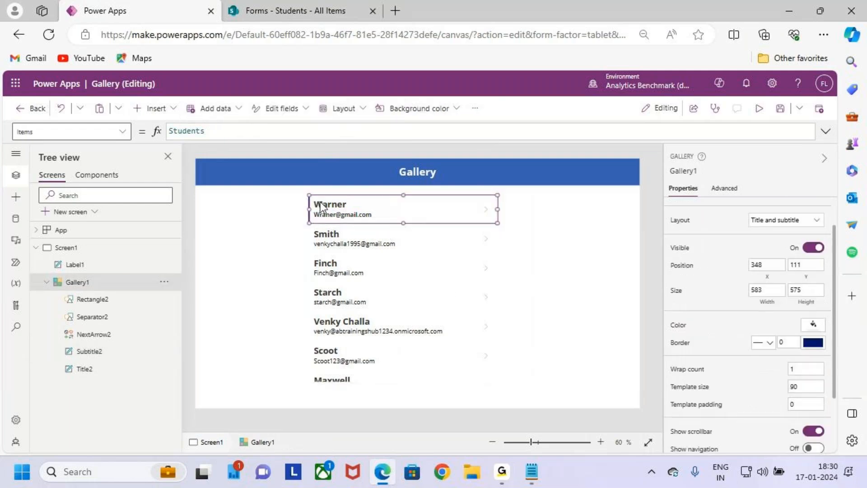
scroll(776, 306, up, 2)
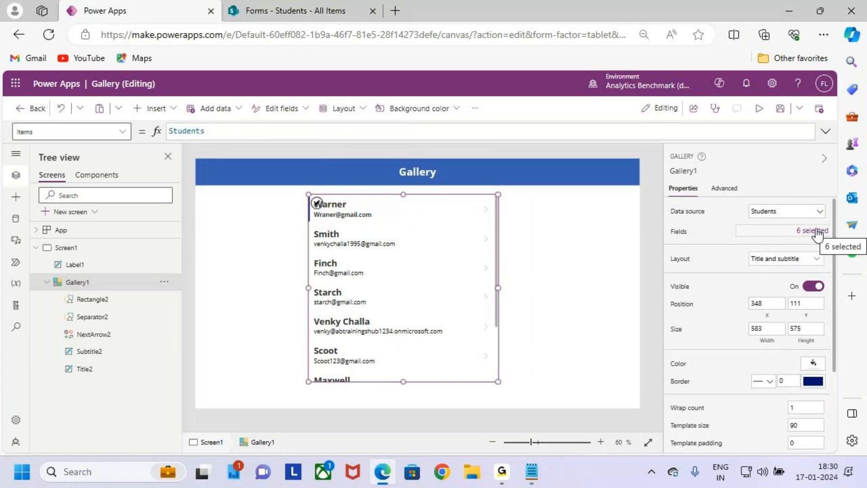
click(817, 232)
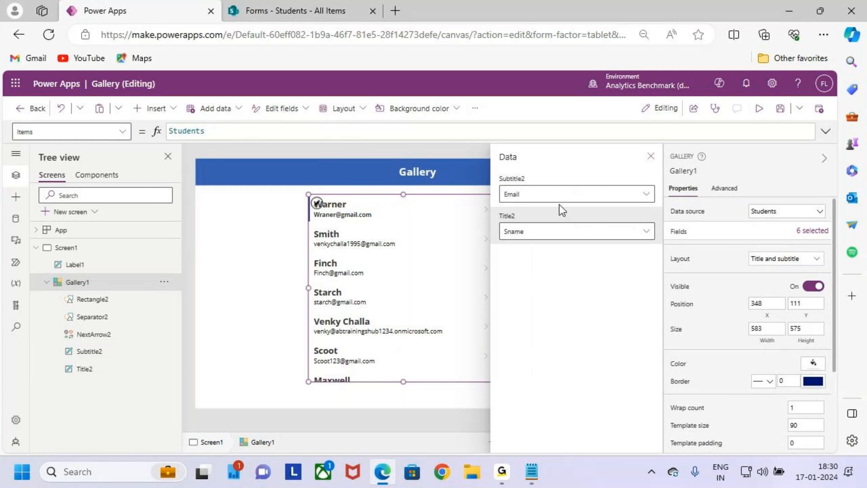
click(647, 195)
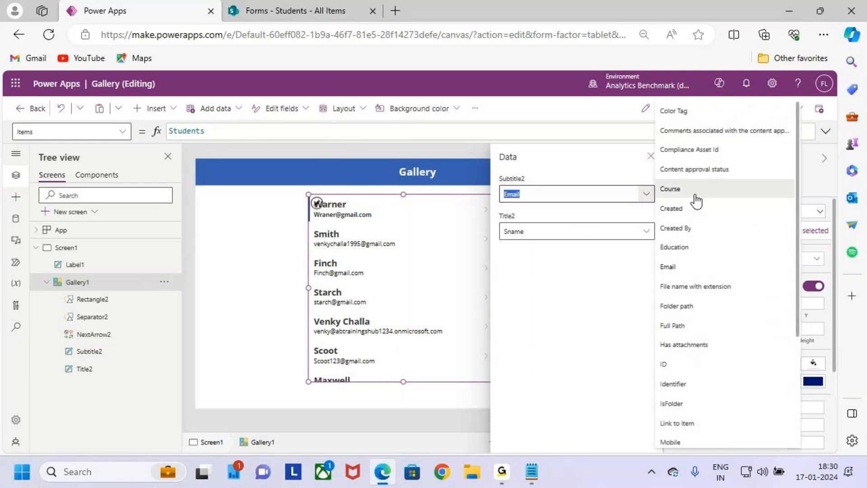
- Map Subtitle2 to Course and check its ThisItem.Course.Value formula
click(693, 194)
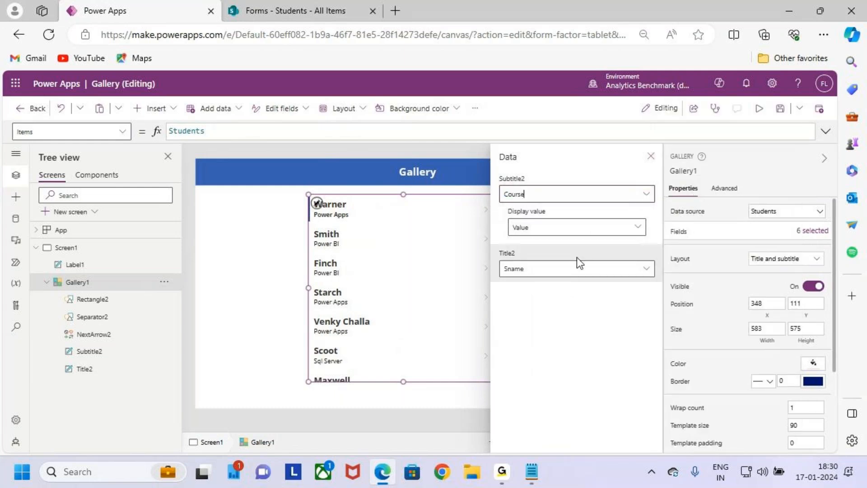
click(651, 157)
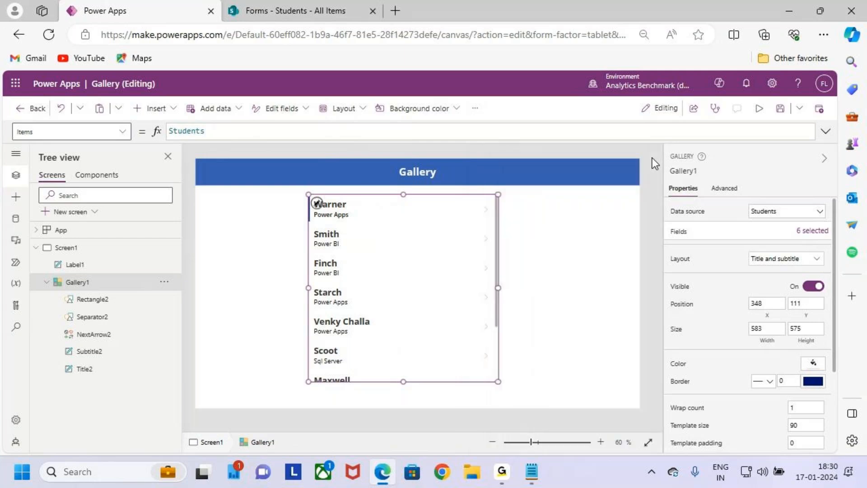
click(332, 221)
click(339, 217)
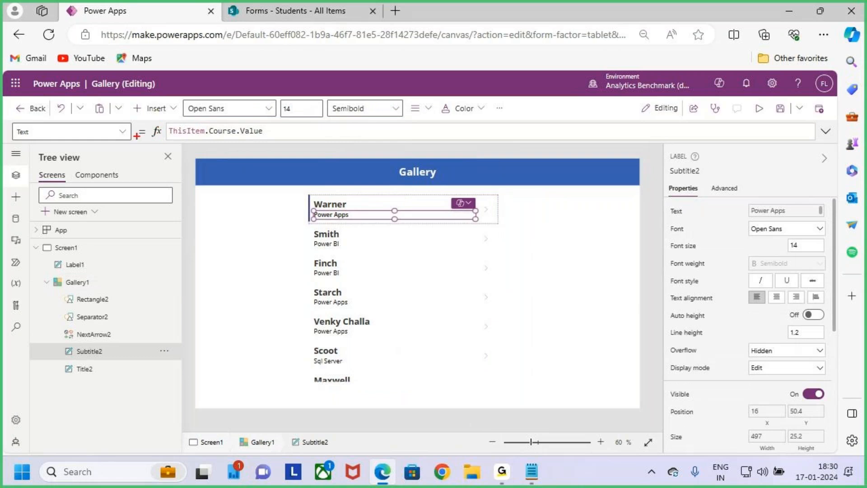
mouse_move(159, 122)
mouse_down()
mouse_move(289, 144)
mouse_move(321, 91)
mouse_up()
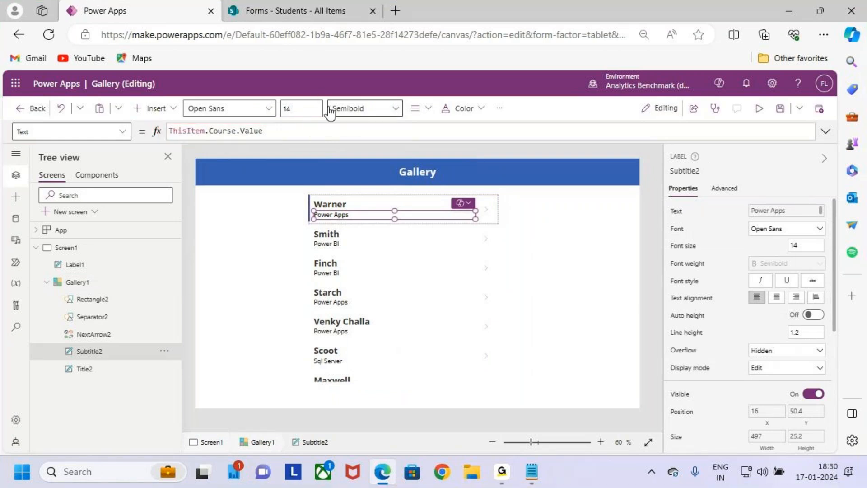
click(257, 131)
drag(257, 132, 212, 131)
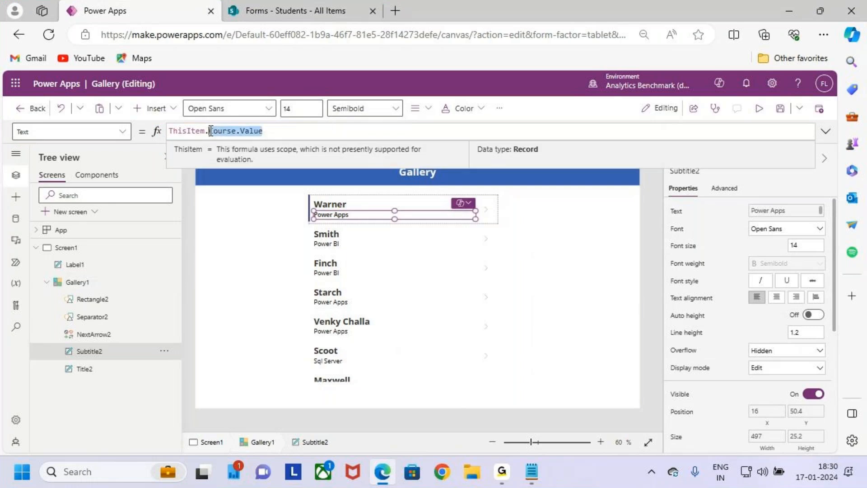
- Reopen and close Gallery1's field mappings, then reselect the gallery
click(424, 252)
click(805, 232)
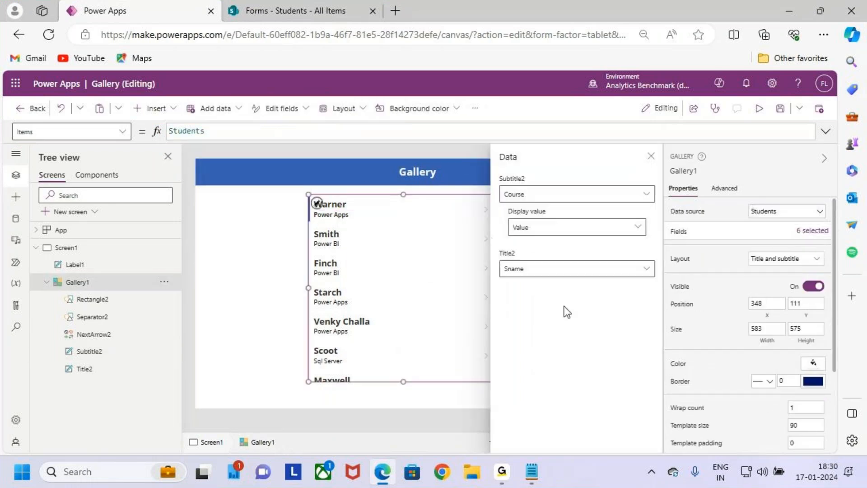
click(651, 157)
click(395, 223)
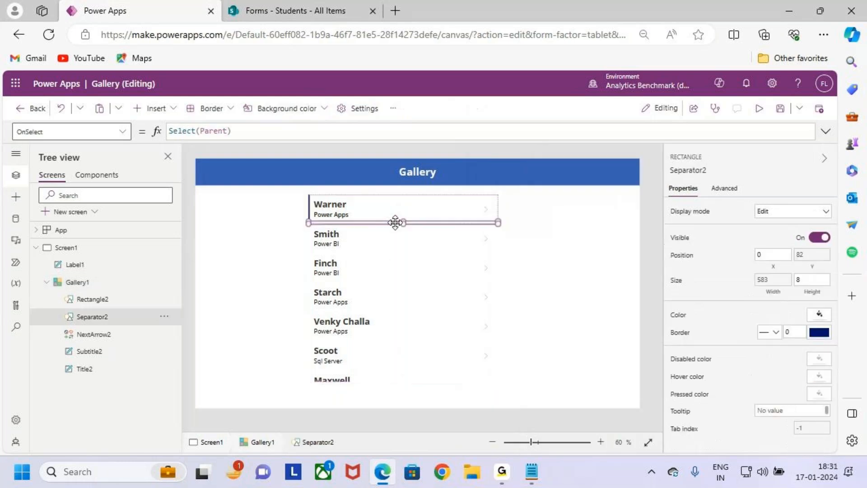
click(388, 247)
click(351, 215)
click(376, 252)
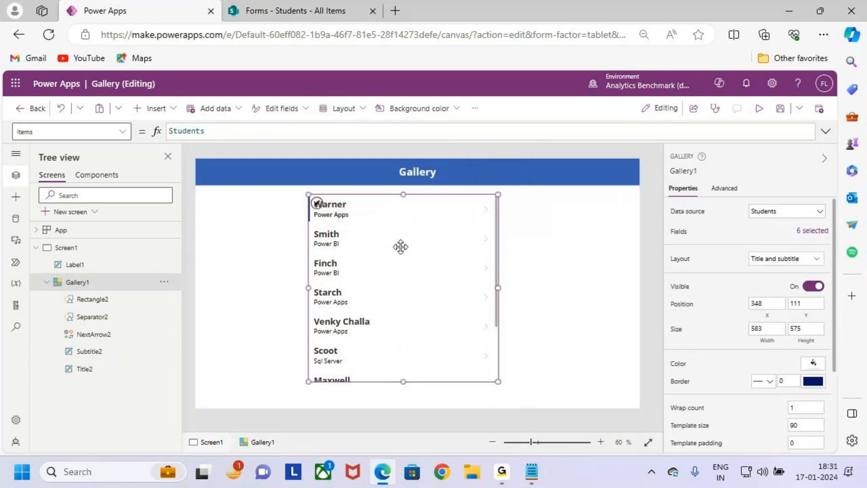
- Set the Subtitle2 course labels to font size 16
scroll(401, 262, up, 1)
click(348, 192)
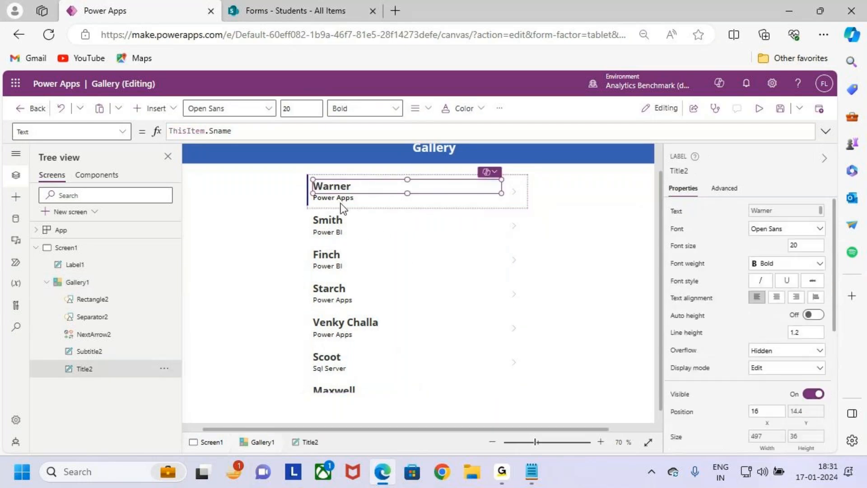
click(340, 199)
click(291, 109)
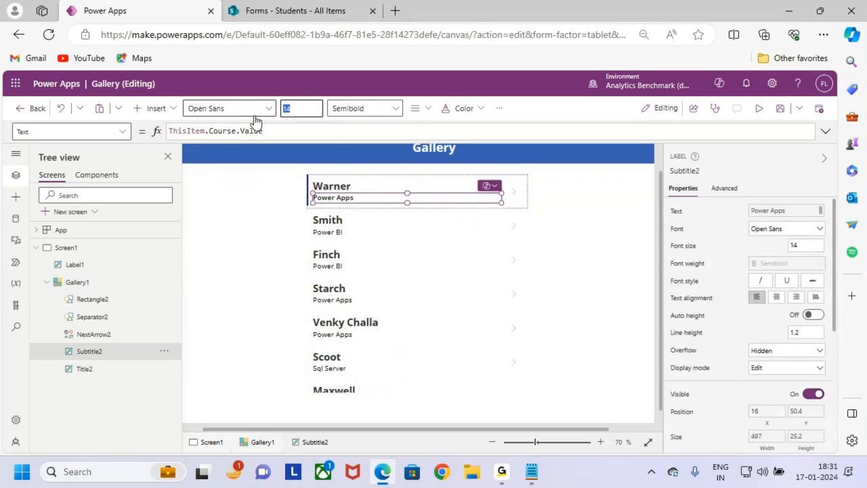
text(16)
key(Return)
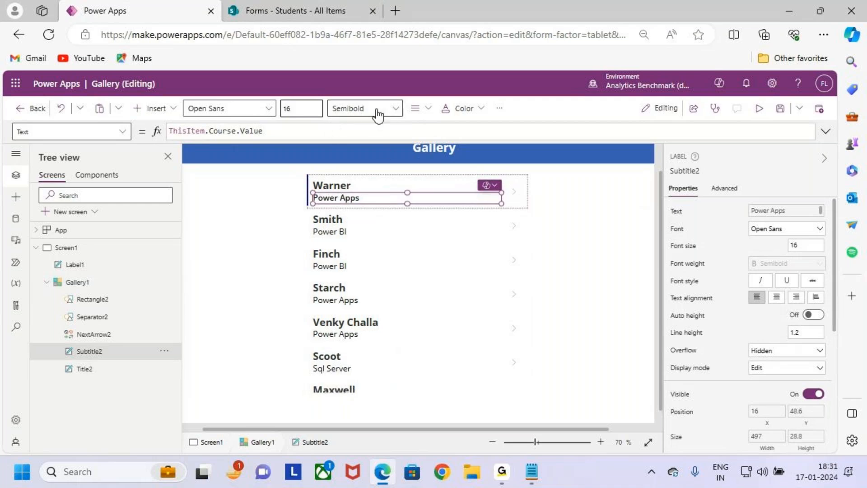
- Reselect the gallery, highlight the first row, and select its template
click(434, 296)
click(392, 197)
click(433, 209)
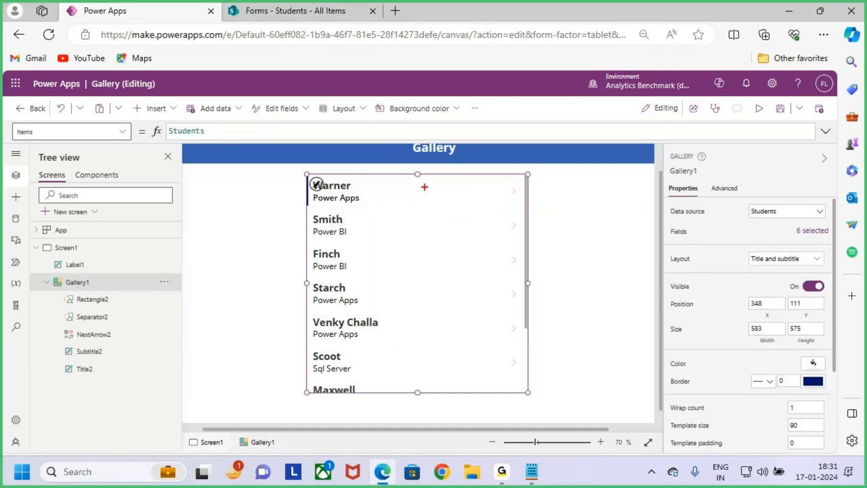
drag(412, 181, 493, 200)
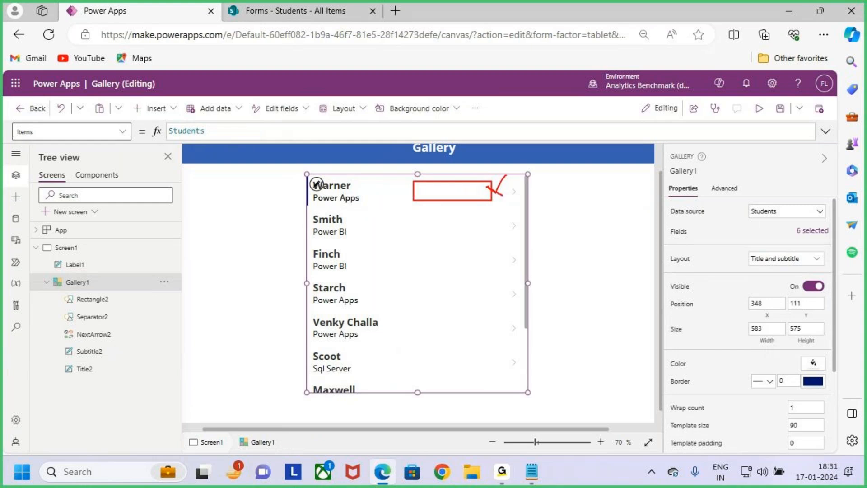
key(Escape)
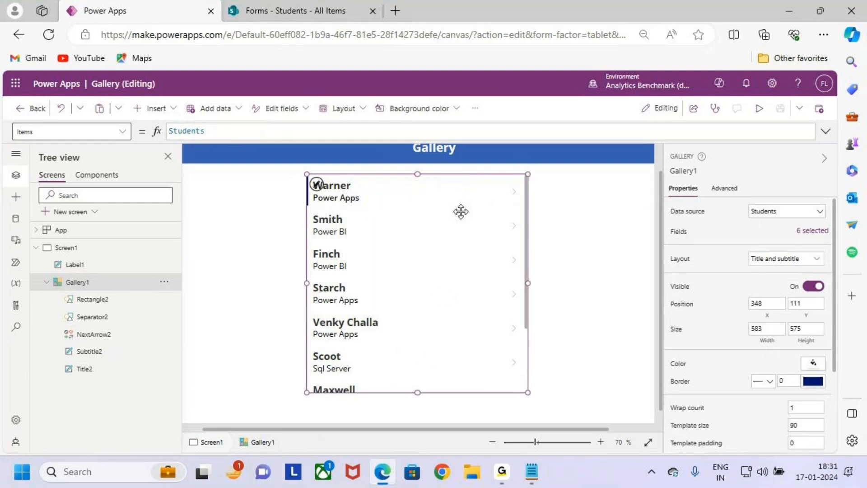
drag(410, 180, 459, 193)
key(Escape)
click(318, 186)
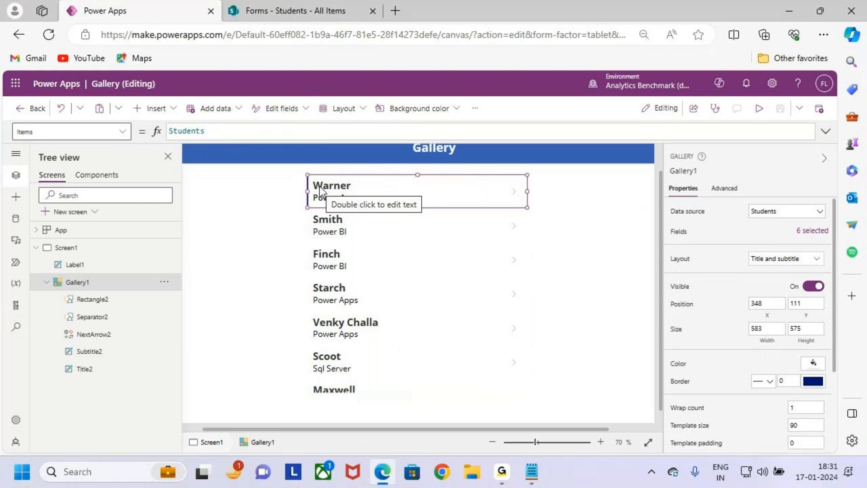
- Add a text label to the gallery row and move it to the right side
click(174, 109)
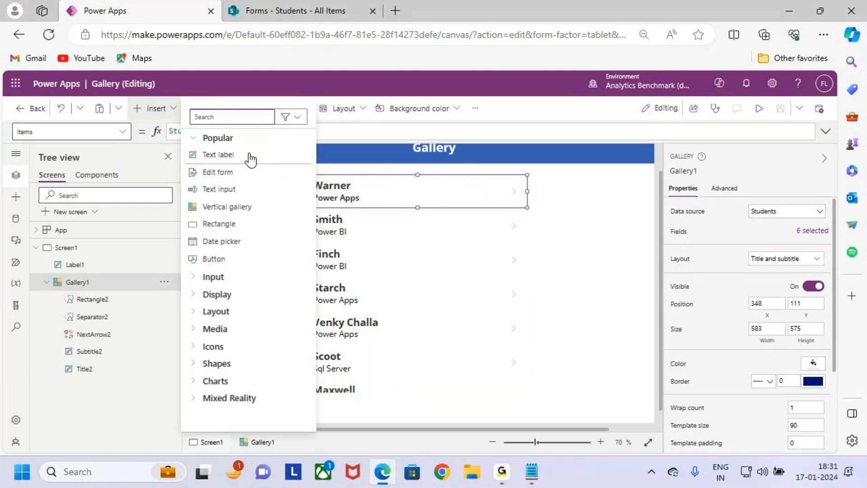
click(250, 158)
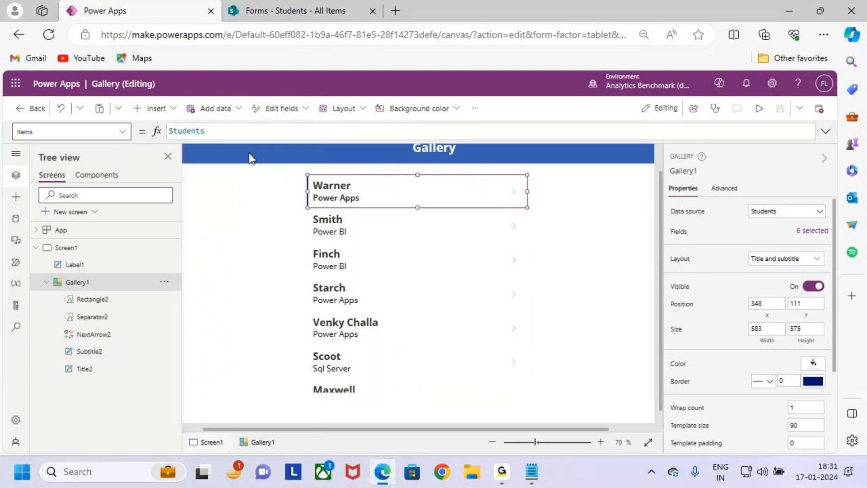
drag(368, 197, 466, 189)
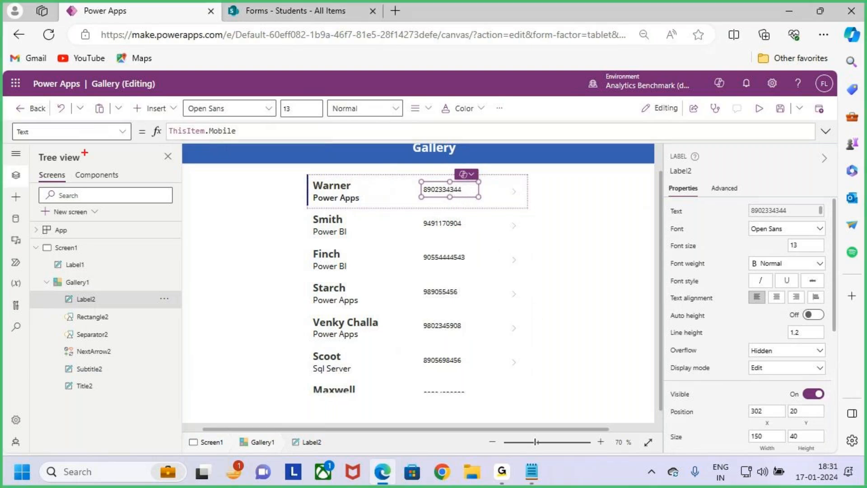
- Edit Label2's Text formula to show ThisItem.Mobile
drag(173, 140, 208, 140)
drag(265, 128, 218, 130)
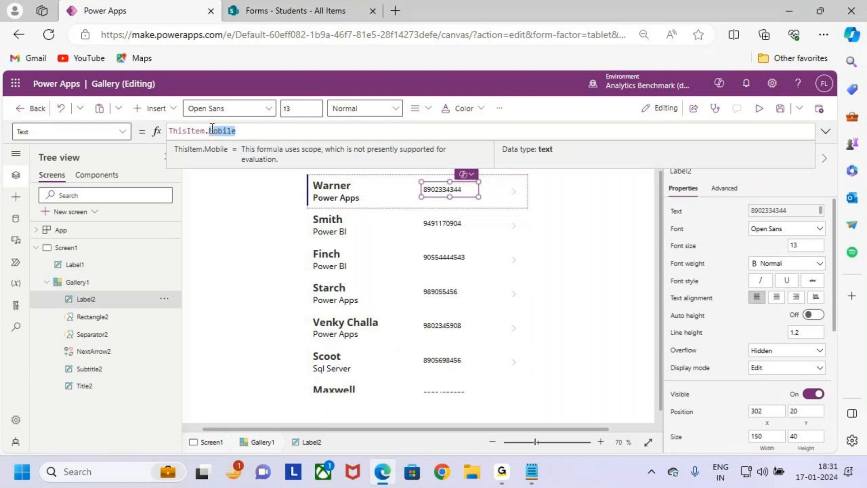
key(BackSpace)
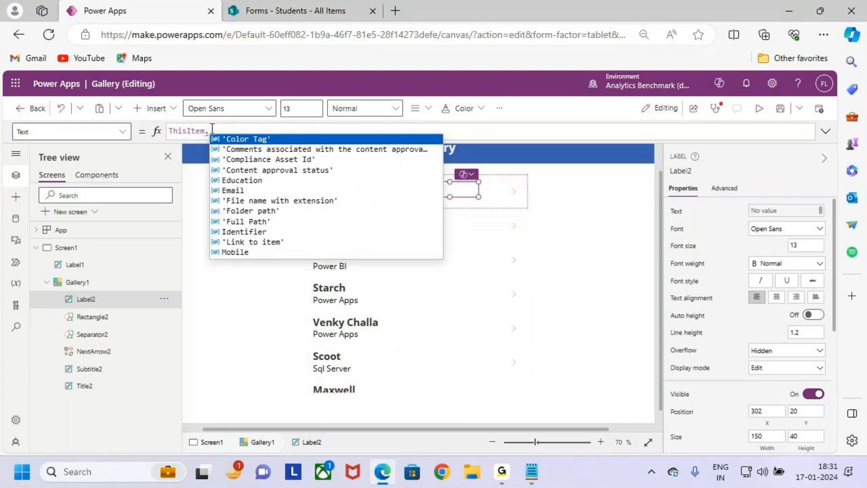
text(Education)
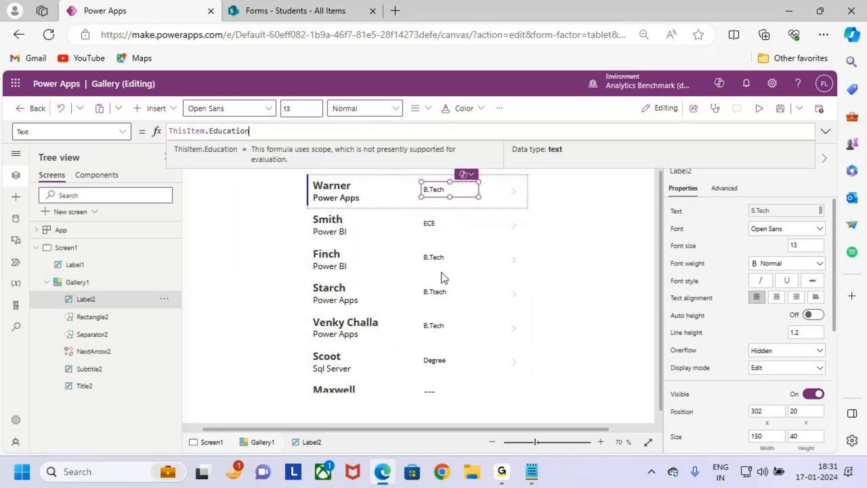
drag(249, 131, 217, 132)
key(BackSpace)
key(BackSpace)
text(.mobile)
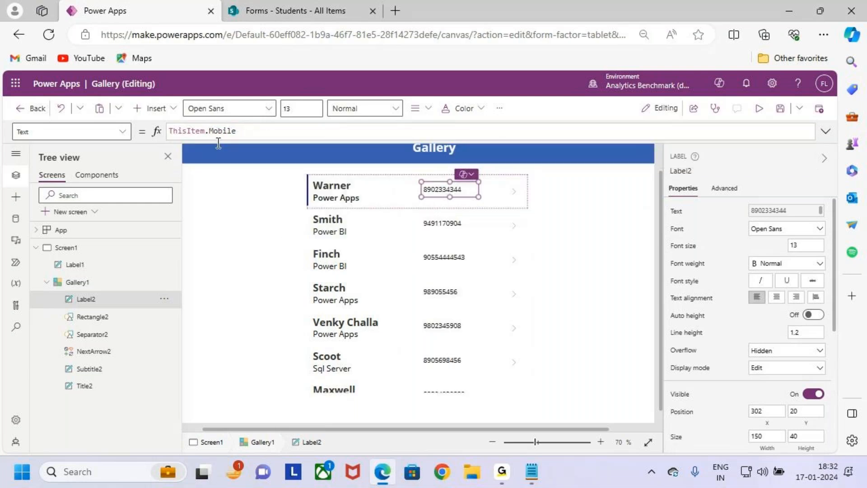
- Make the mobile-number label Semibold at font size 14
click(357, 108)
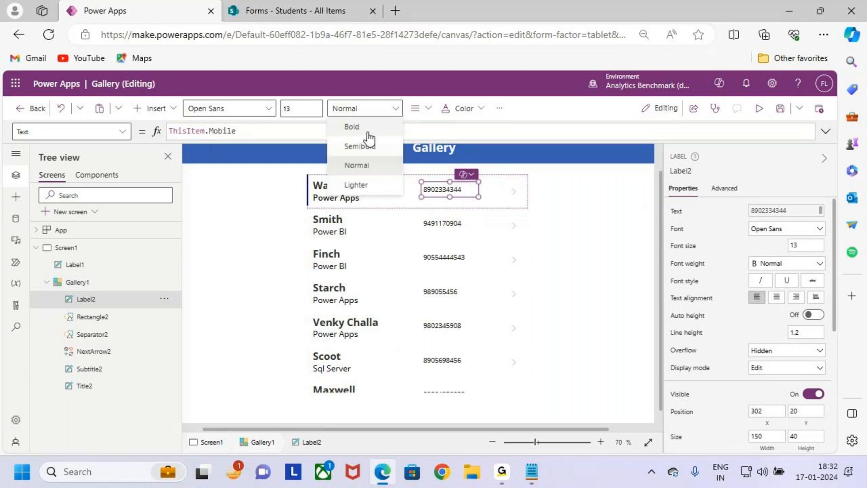
click(370, 146)
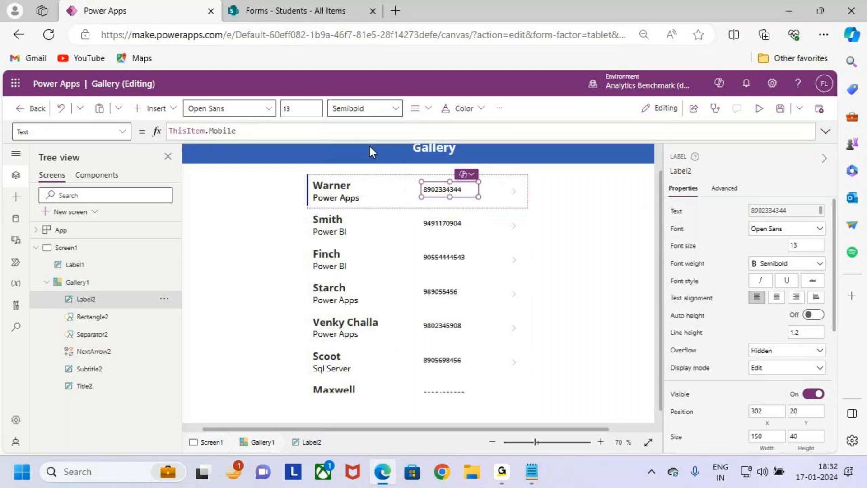
click(294, 107)
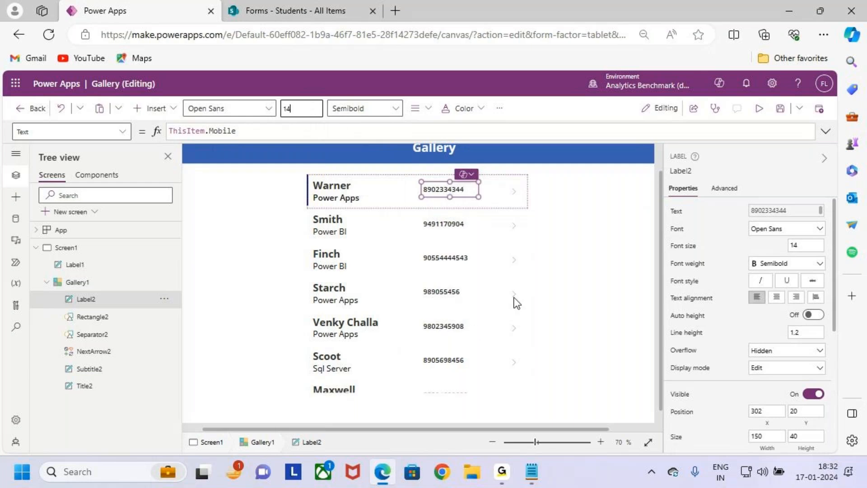
click(593, 298)
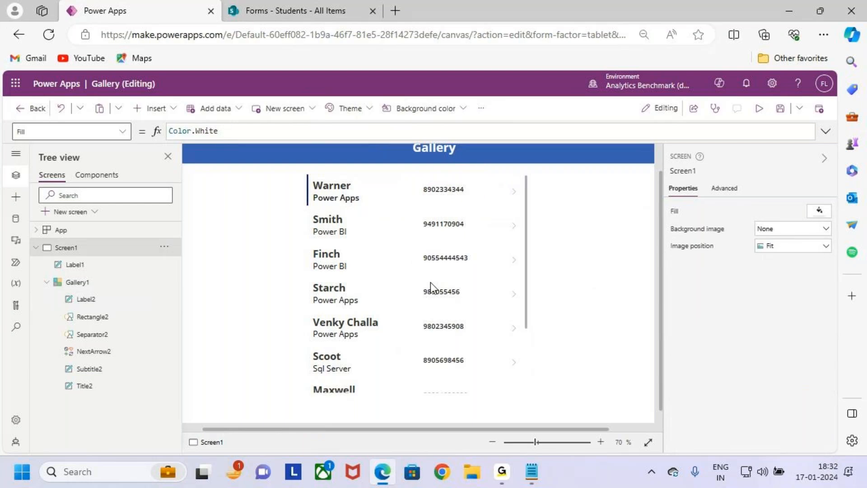
- Edit Gallery1's row template and nudge Label2 slightly left to X 283
scroll(430, 283, up, 1)
click(423, 298)
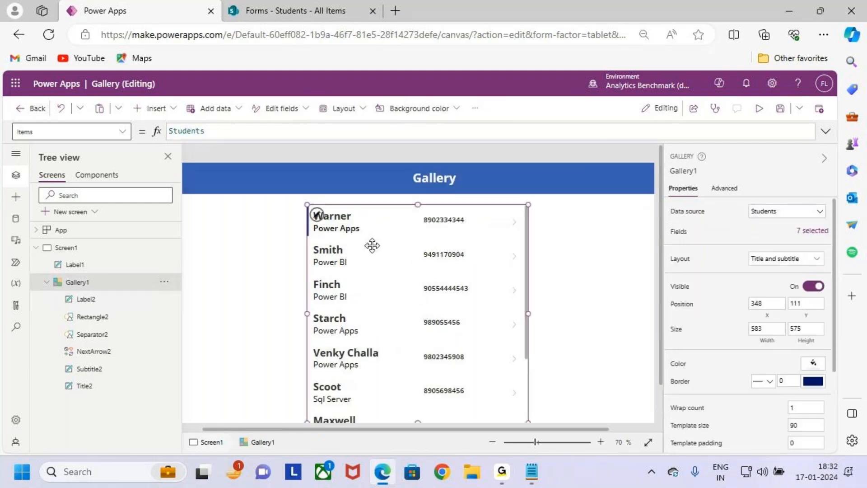
click(317, 216)
mouse_move(307, 205)
mouse_down()
mouse_move(367, 236)
mouse_move(526, 240)
mouse_up()
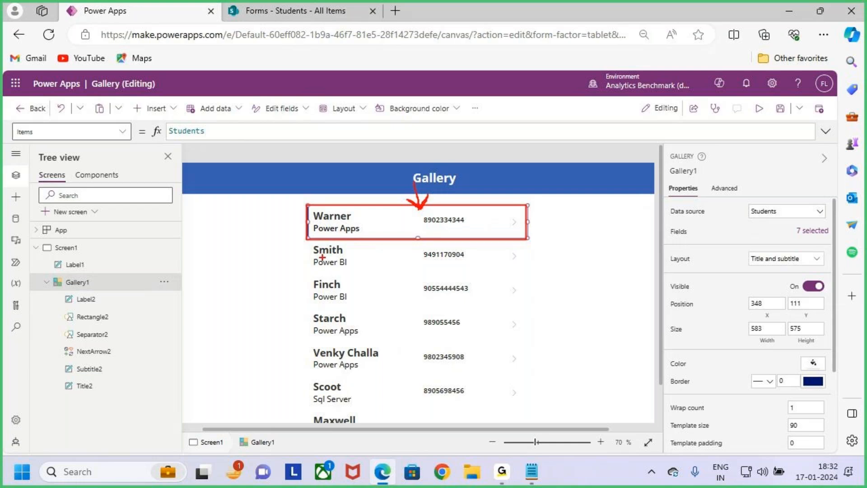
mouse_move(310, 245)
mouse_down()
mouse_move(480, 410)
mouse_move(522, 417)
mouse_up()
key(Escape)
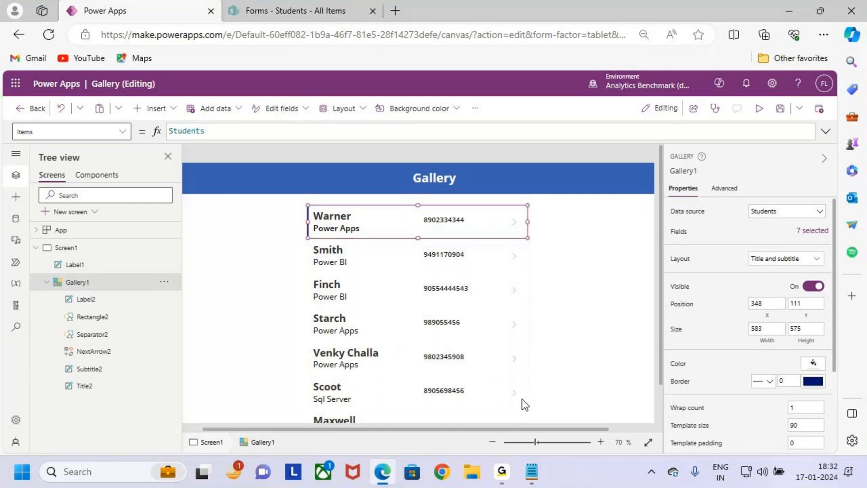
click(581, 329)
click(441, 344)
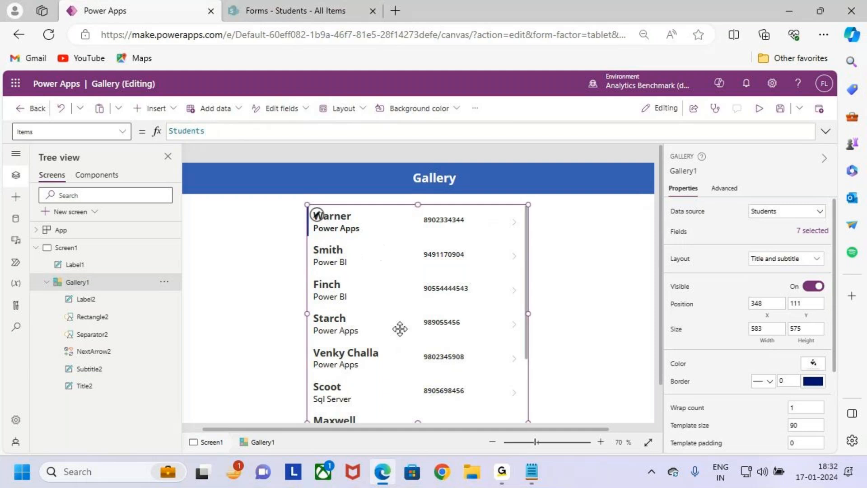
click(444, 220)
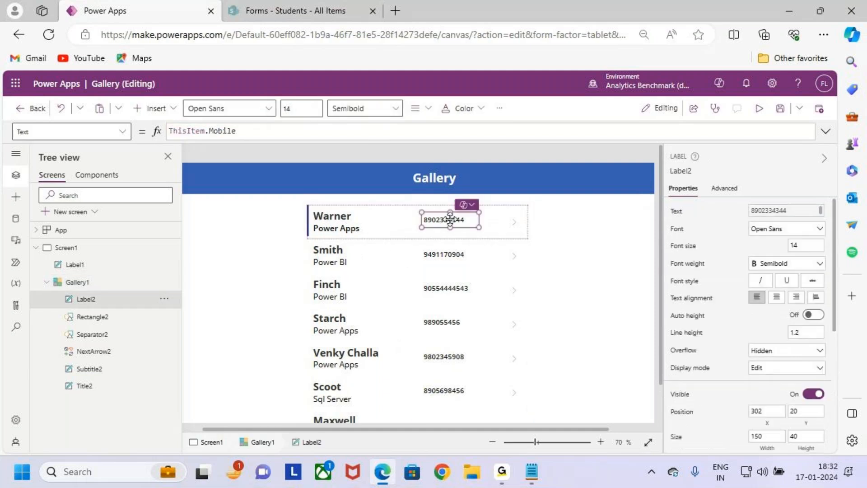
drag(443, 220, 443, 219)
click(571, 286)
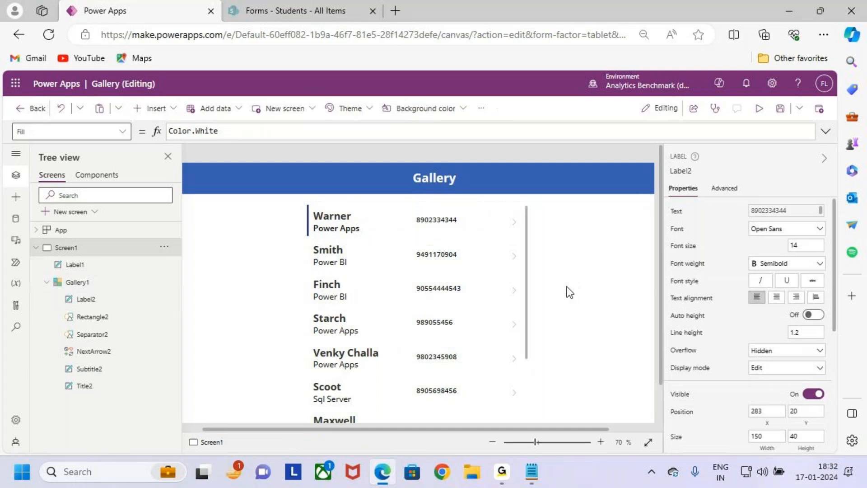
click(759, 110)
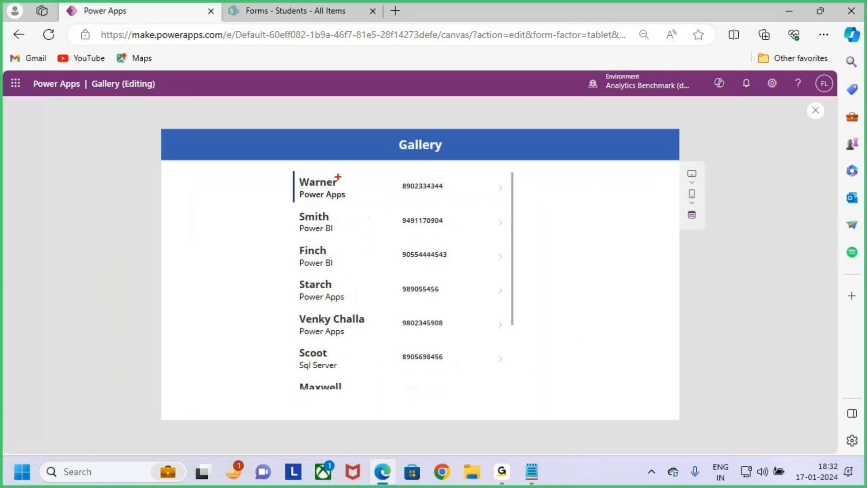
drag(338, 178, 350, 166)
mouse_move(349, 195)
mouse_down()
mouse_move(358, 179)
mouse_move(443, 189)
mouse_up()
key(Escape)
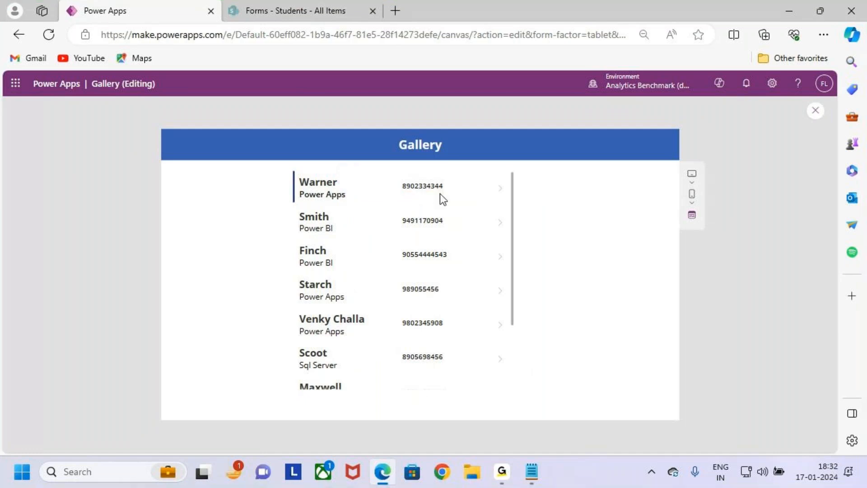
click(815, 112)
click(520, 315)
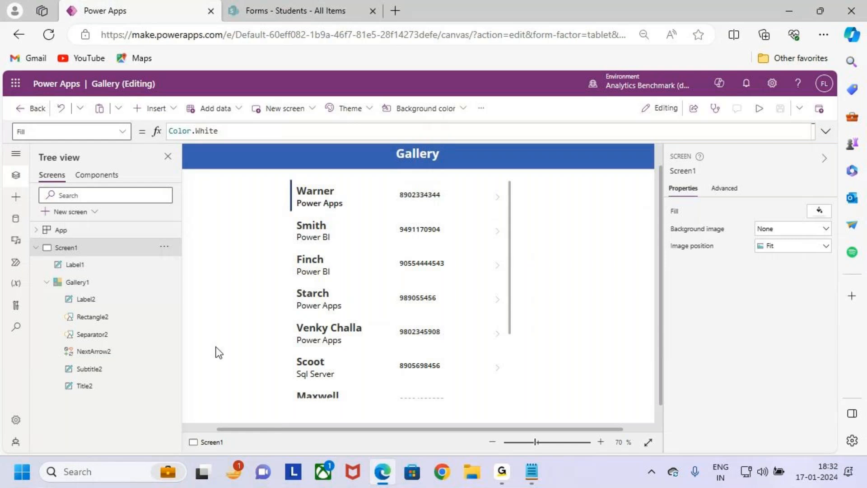
- Inspect Gallery1's child controls Label2 and Rectangle2 in Tree view
click(92, 284)
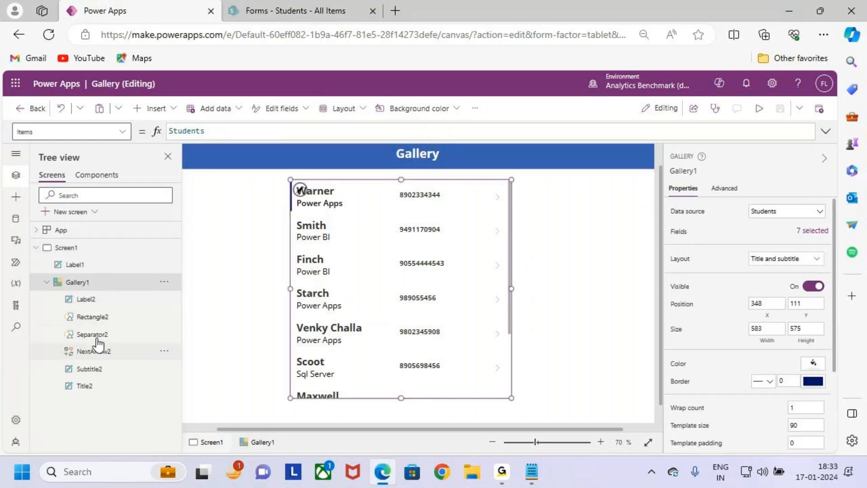
click(46, 282)
click(46, 282)
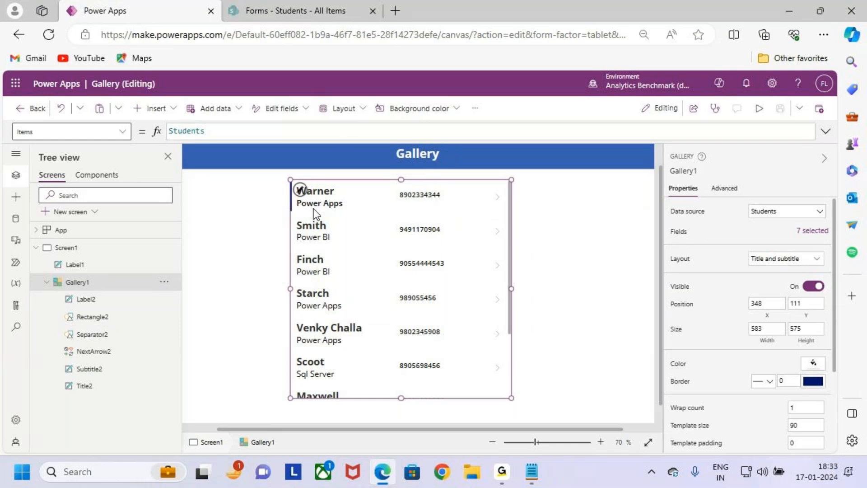
click(96, 303)
key(ctrl+2)
drag(93, 304, 87, 305)
drag(411, 166, 421, 194)
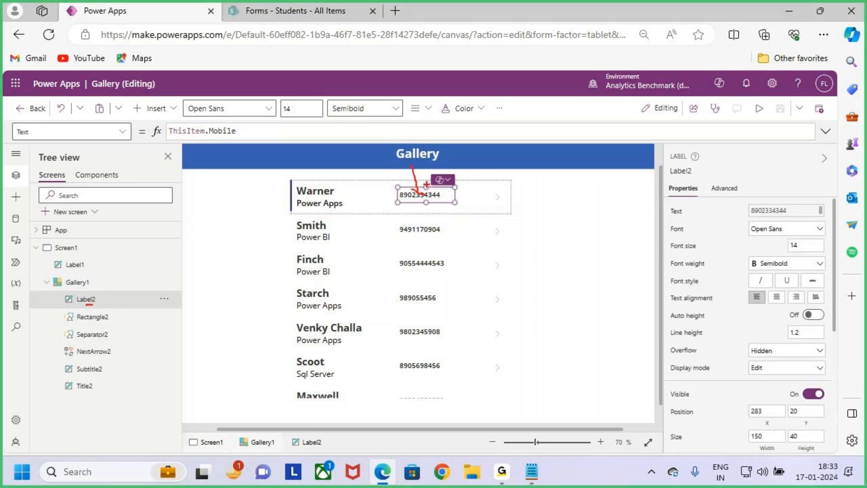
key(Escape)
click(102, 321)
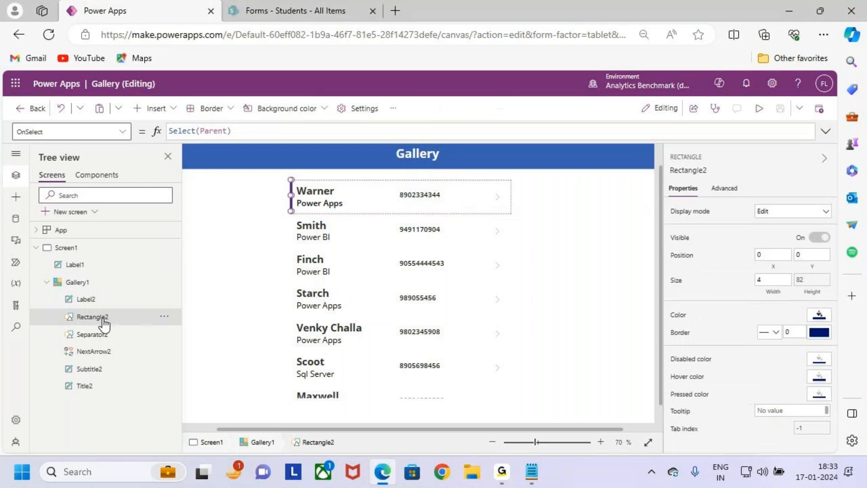
key(ctrl+2)
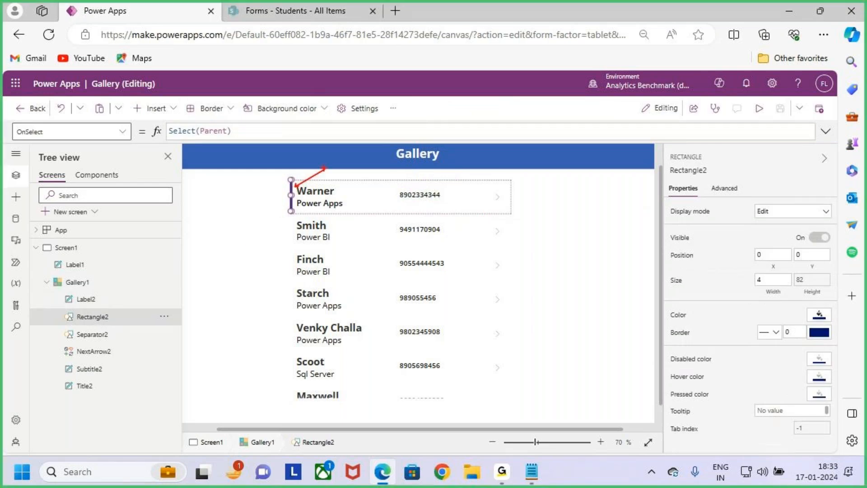
- Preview the app and select the Smith, Finch and Starch rows
click(759, 108)
click(348, 228)
click(354, 263)
click(354, 289)
click(331, 255)
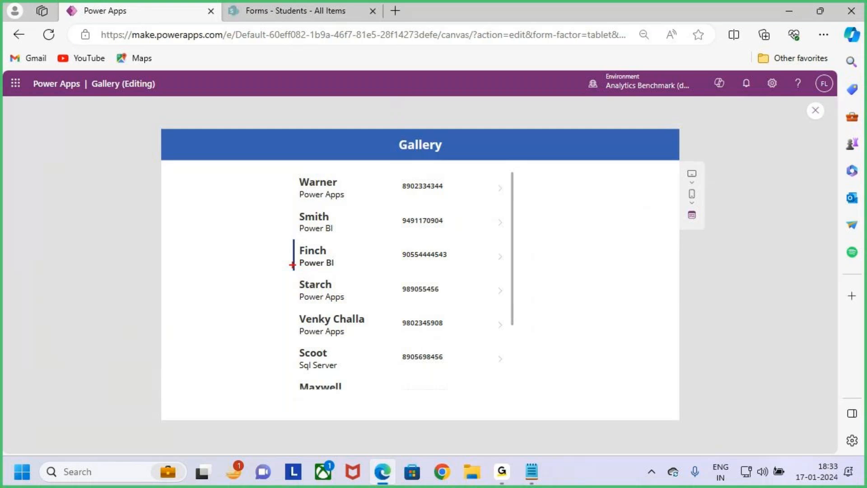
click(349, 198)
click(337, 231)
click(344, 264)
click(353, 296)
click(359, 320)
click(363, 303)
click(356, 316)
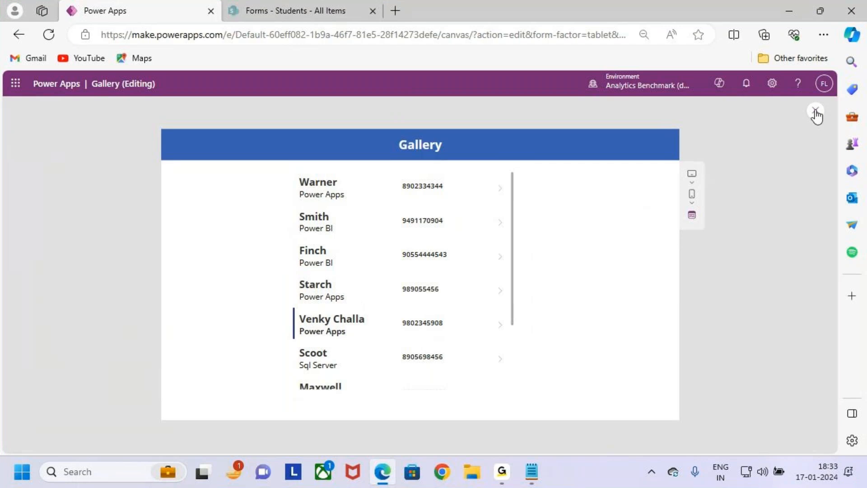
- Close the preview, dismiss the tip, and select Separator2 in Tree view
click(816, 110)
click(519, 313)
click(354, 320)
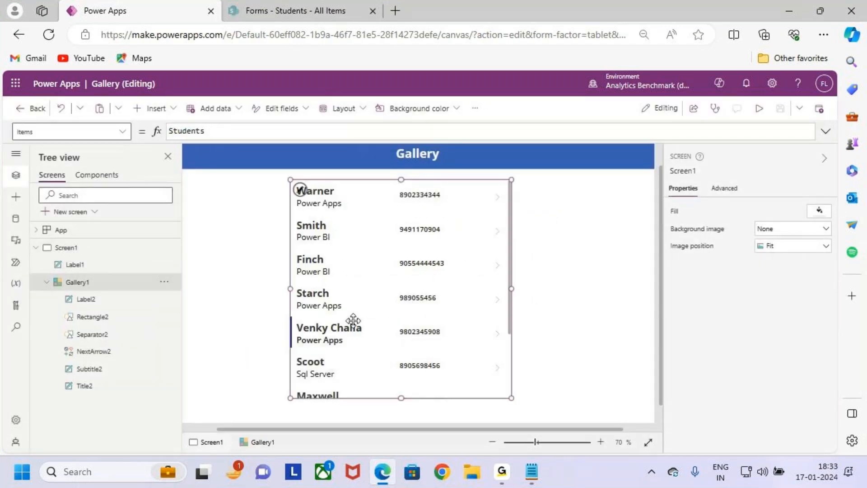
click(112, 334)
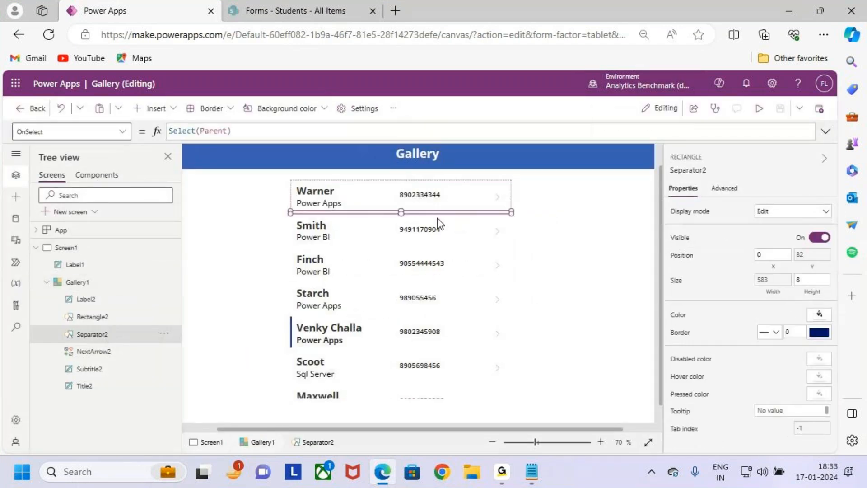
key(ctrl+2)
drag(292, 179, 498, 208)
- Give Separator2 a light grey-blue colour from its Color picker
drag(296, 218, 479, 246)
key(Escape)
click(483, 304)
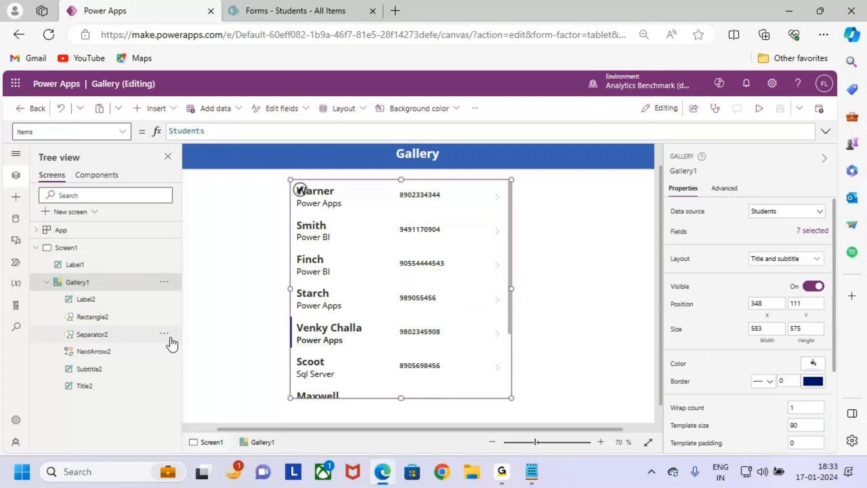
click(111, 335)
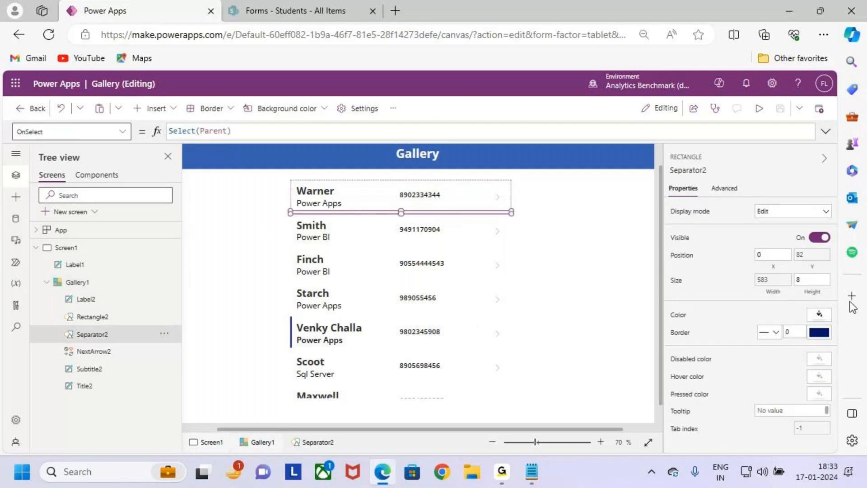
click(819, 316)
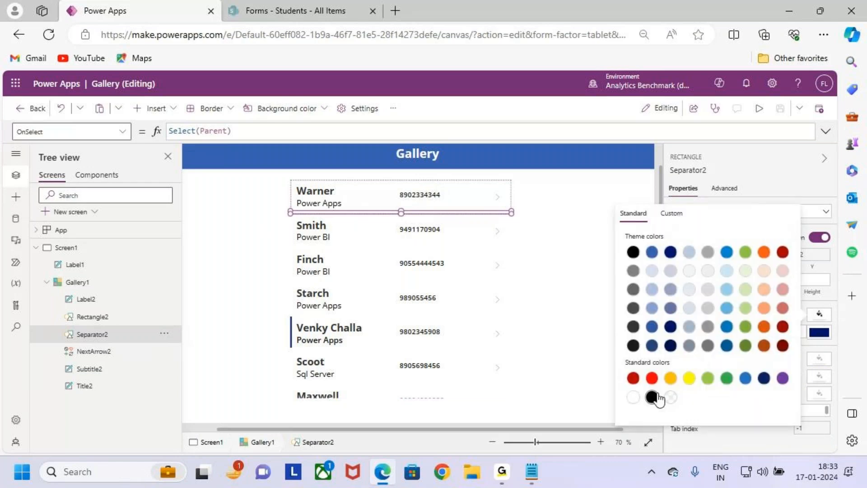
click(651, 270)
click(559, 291)
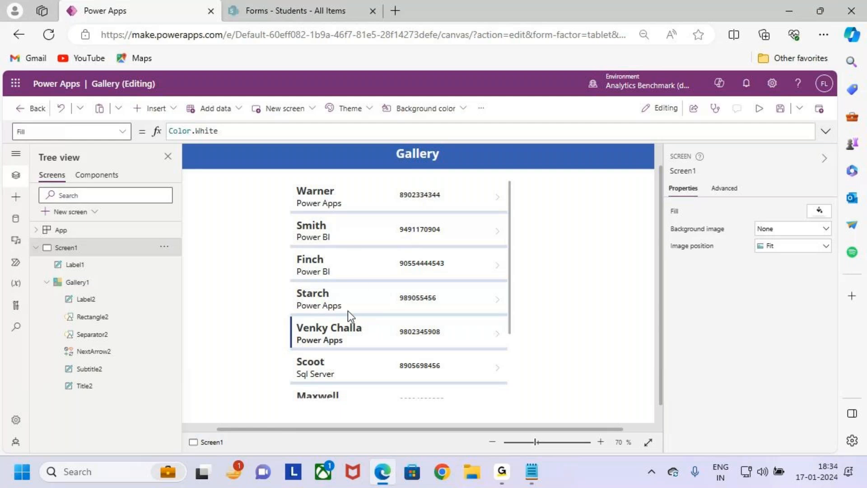
click(94, 352)
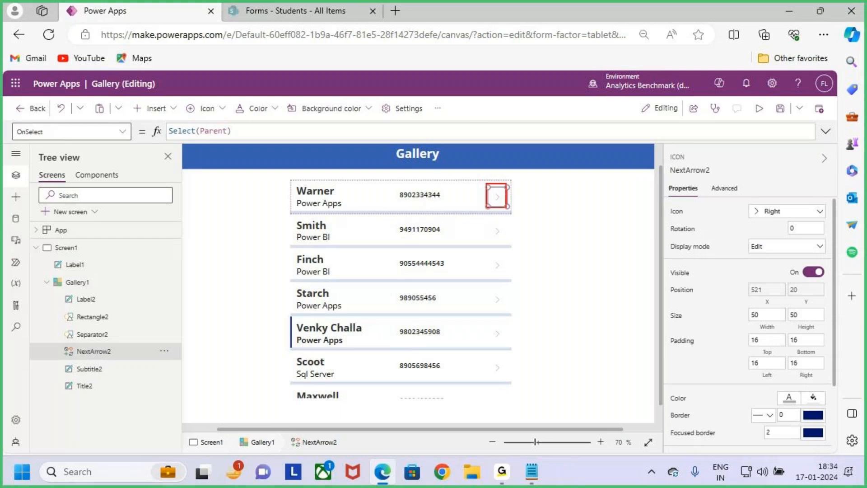
drag(507, 202, 540, 171)
key(Escape)
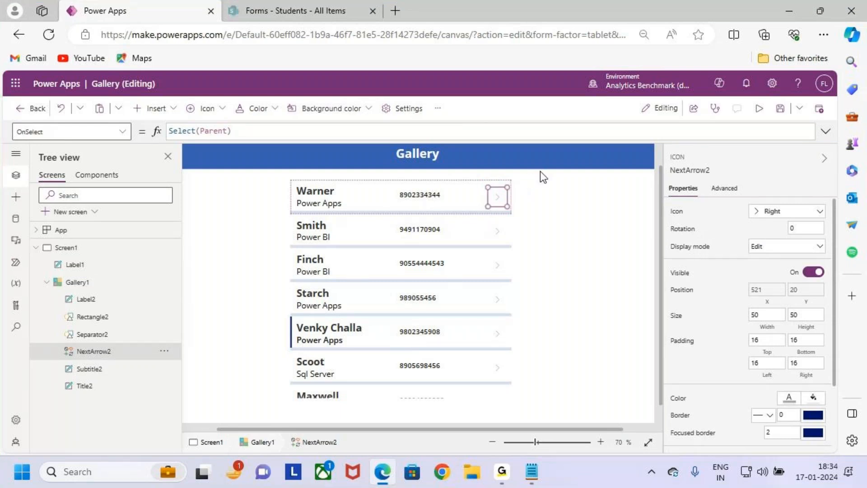
click(113, 368)
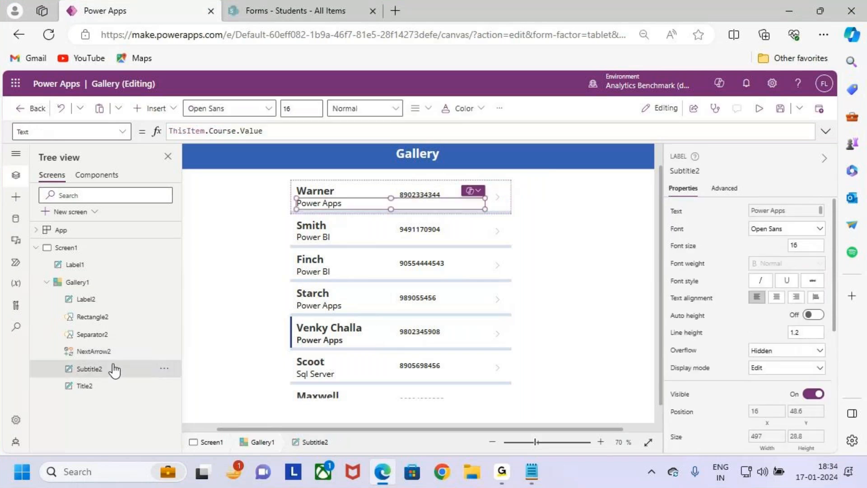
key(ctrl+2)
drag(367, 179, 367, 194)
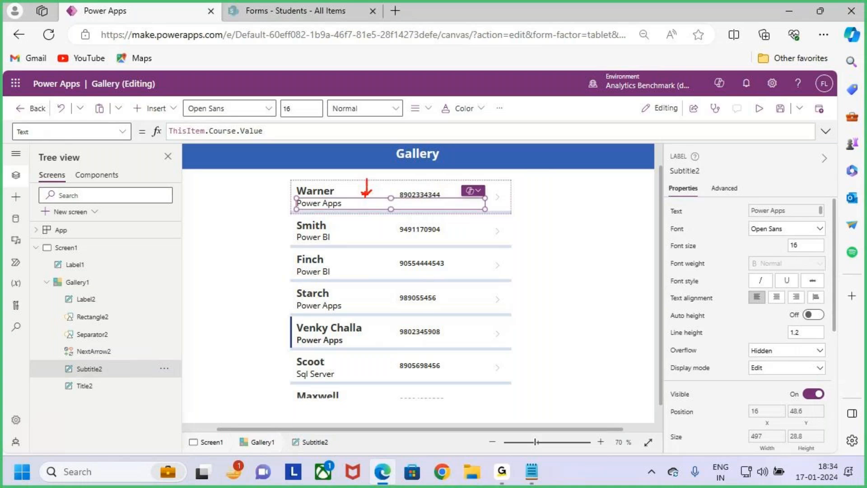
key(Escape)
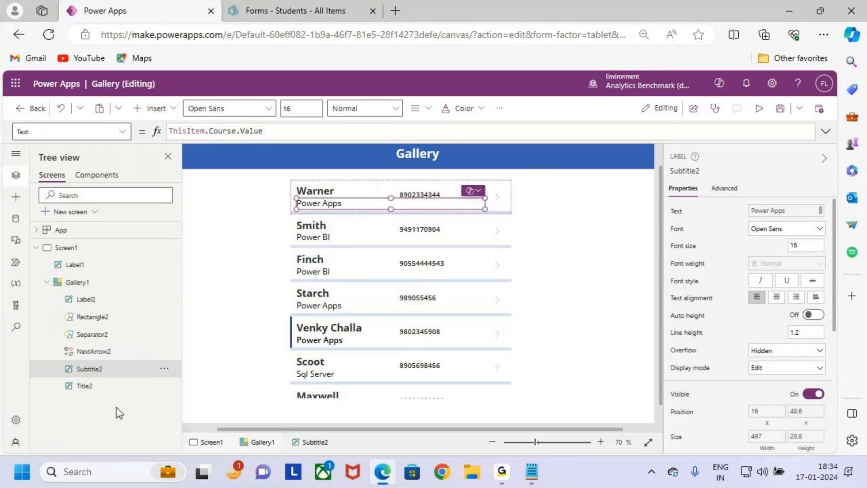
click(98, 386)
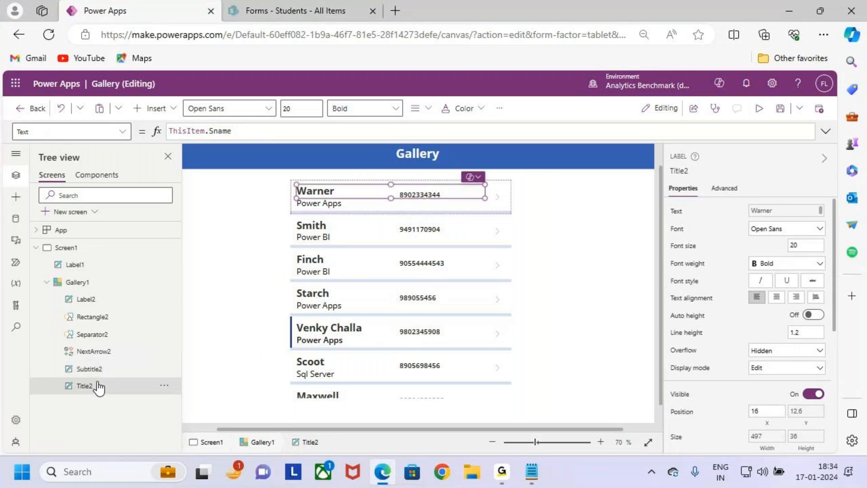
key(ctrl+2)
drag(80, 395, 98, 393)
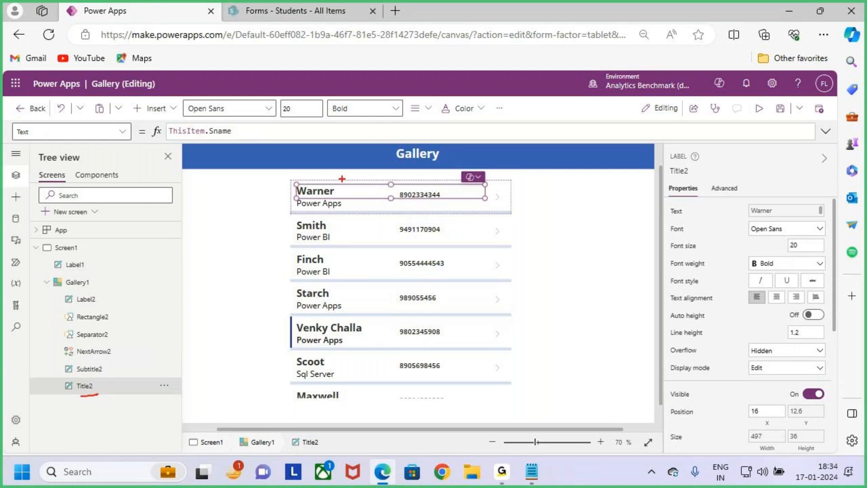
drag(339, 170, 344, 177)
key(Escape)
click(495, 253)
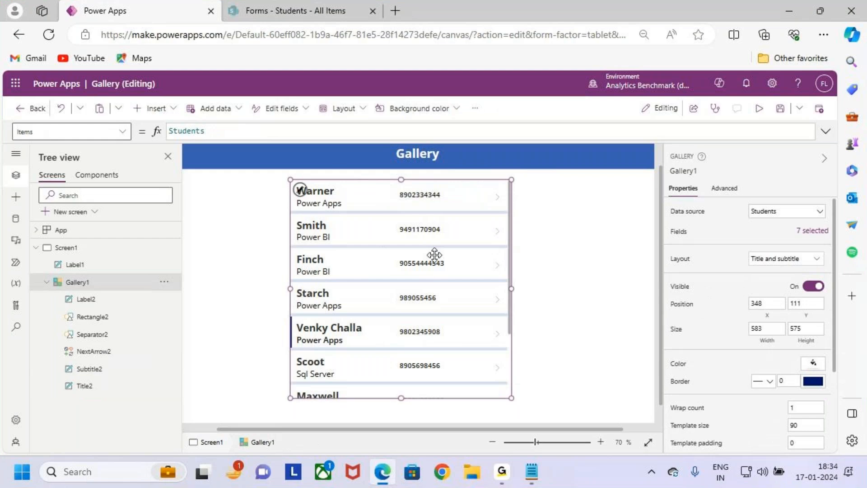
click(301, 193)
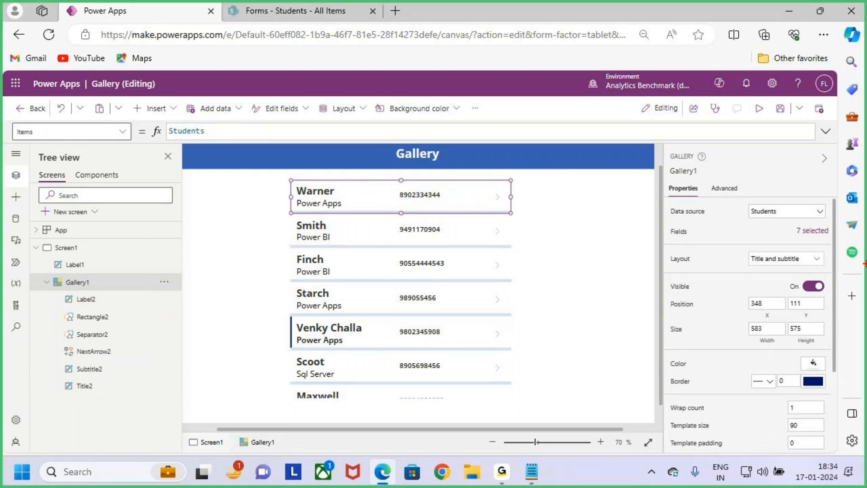
drag(60, 295, 132, 402)
drag(130, 343, 160, 306)
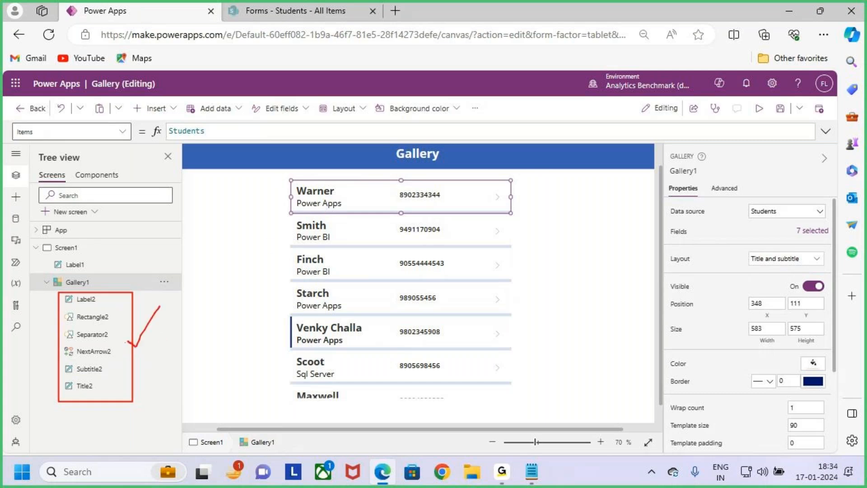
key(Escape)
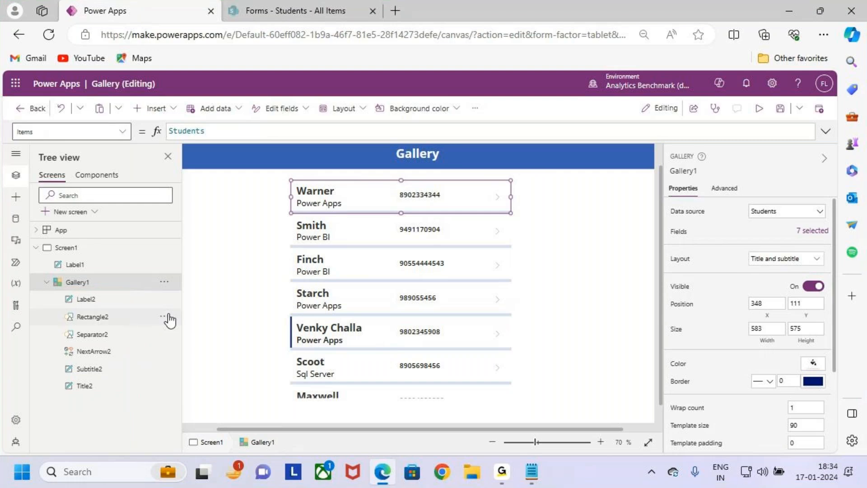
click(496, 317)
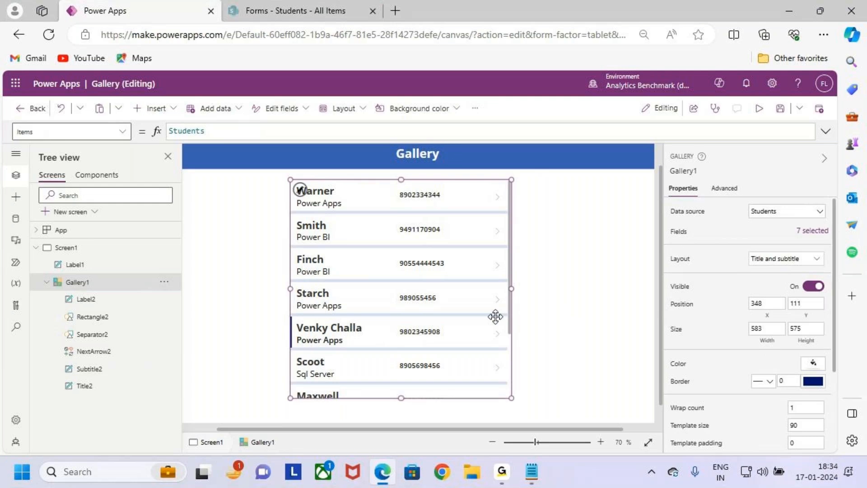
click(303, 197)
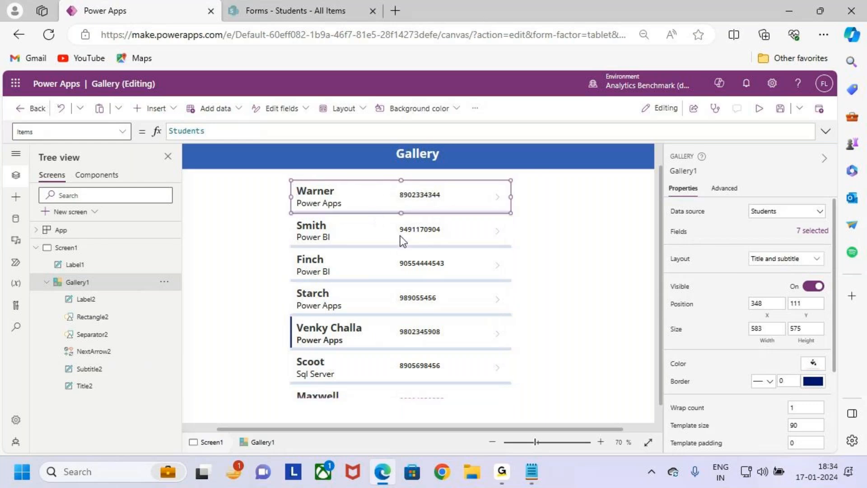
click(383, 274)
key(ctrl+2)
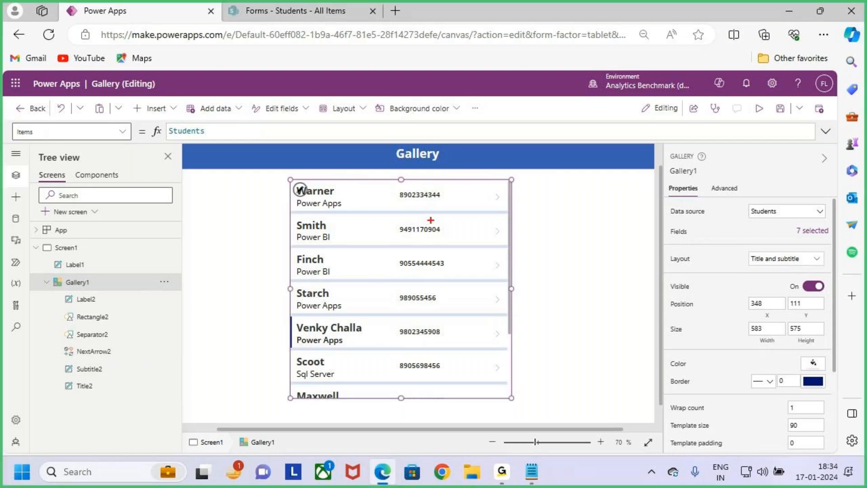
drag(442, 193, 463, 175)
key(Escape)
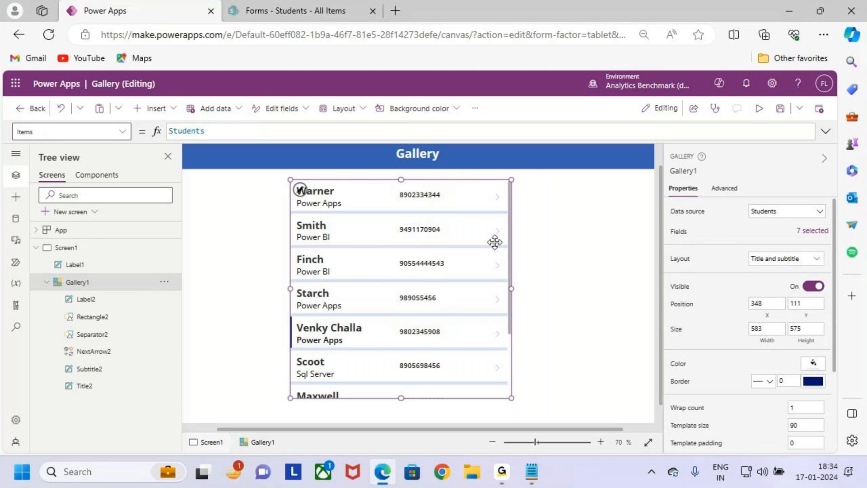
click(531, 471)
drag(40, 290, 118, 291)
click(118, 291)
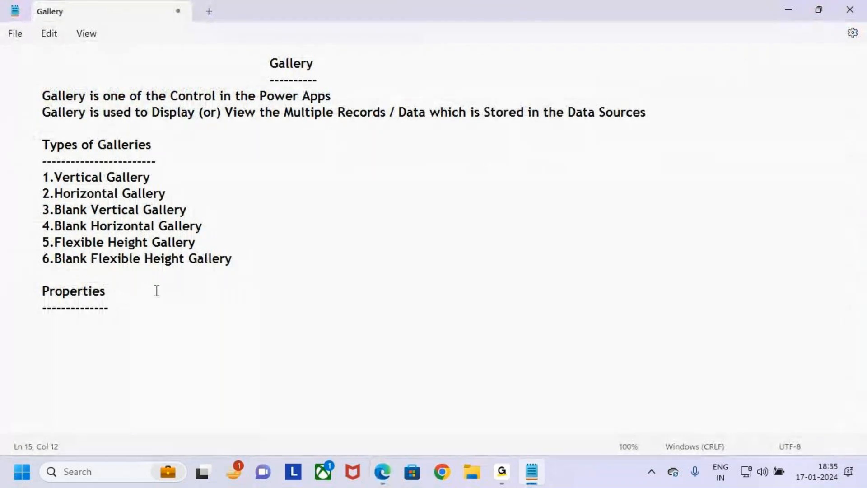
click(788, 9)
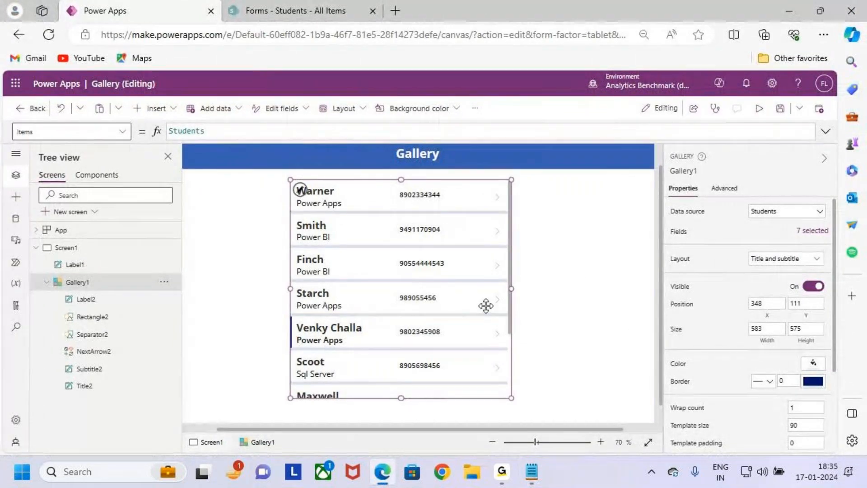
scroll(484, 307, down, 1)
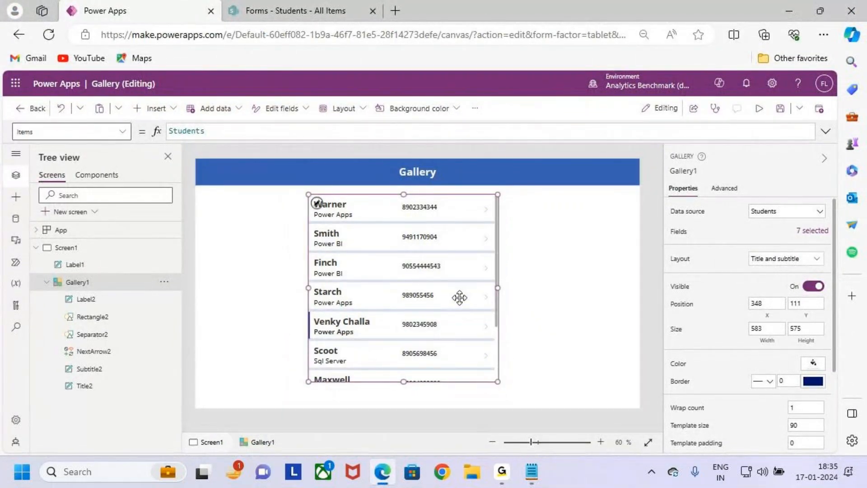
key(ctrl+2)
mouse_move(668, 195)
mouse_down()
mouse_move(700, 195)
mouse_move(700, 221)
mouse_move(671, 225)
mouse_up()
key(Escape)
click(816, 212)
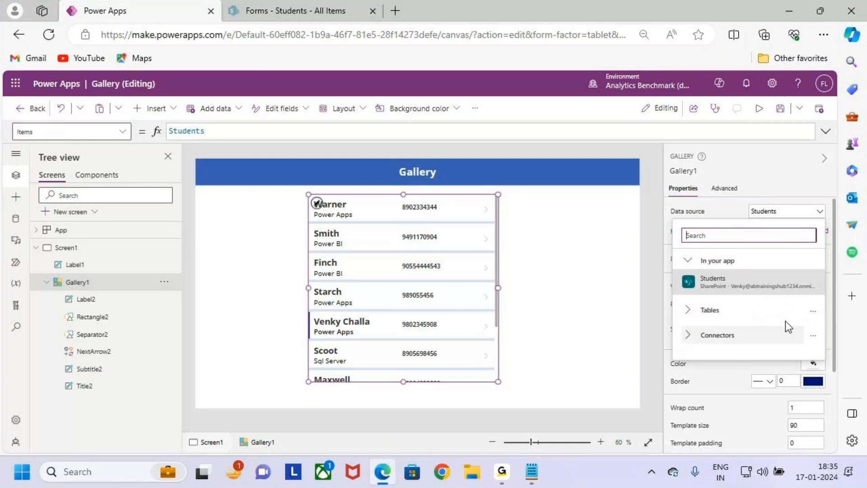
mouse_move(745, 277)
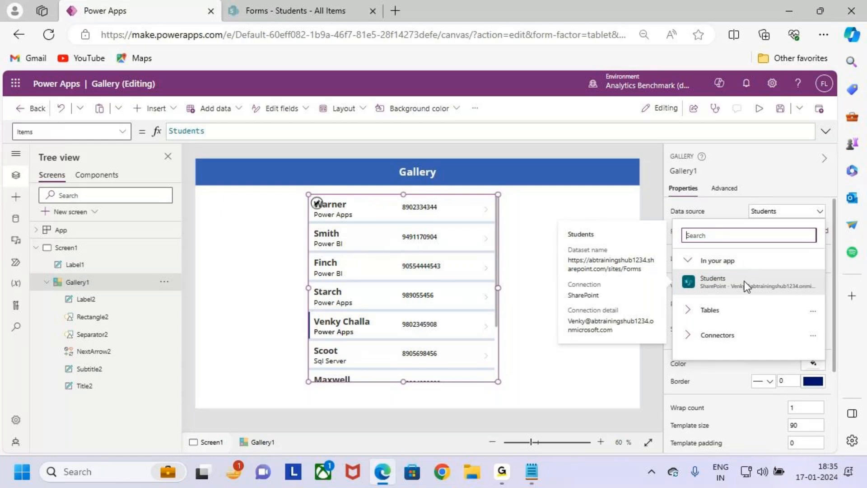
click(738, 201)
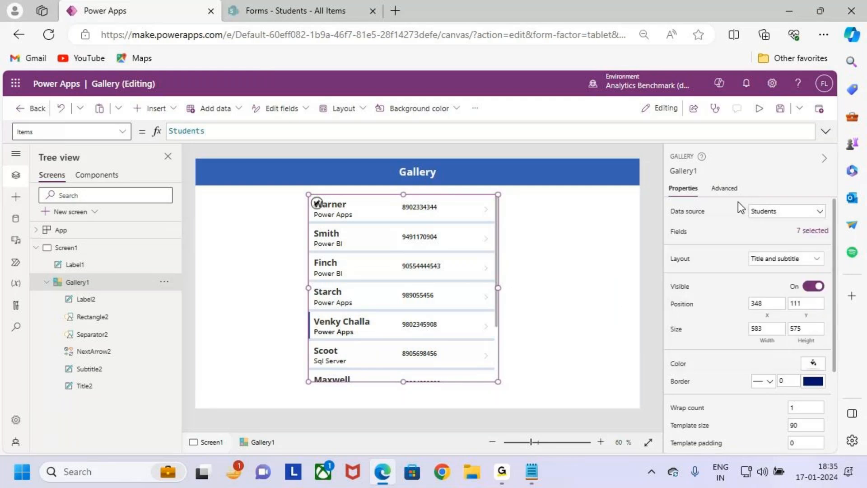
click(821, 242)
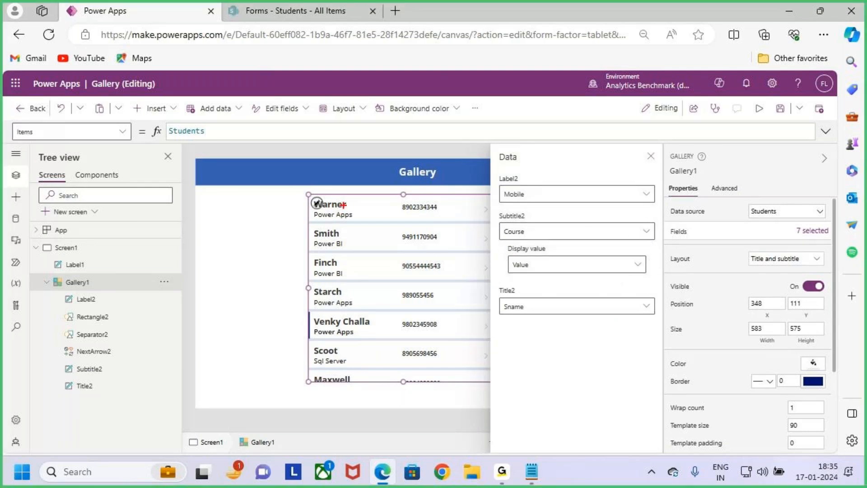
drag(345, 203, 356, 184)
drag(500, 314, 564, 314)
drag(348, 218, 376, 271)
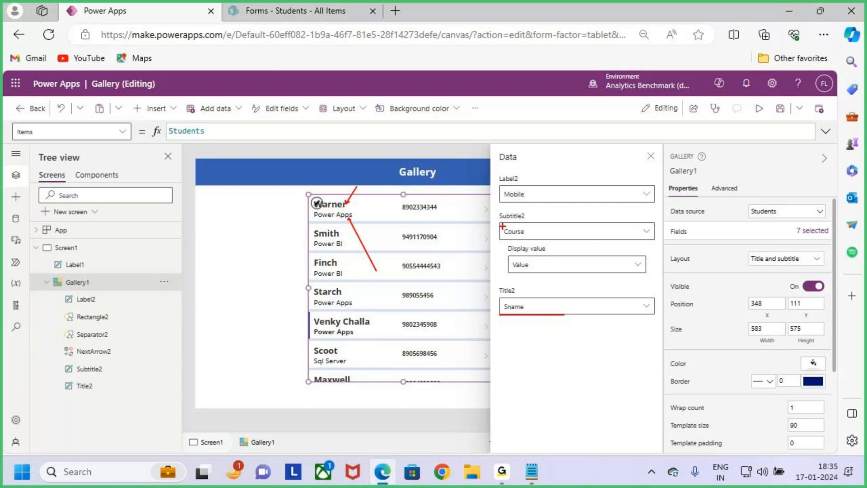
drag(498, 224, 536, 220)
drag(410, 219, 431, 217)
key(Escape)
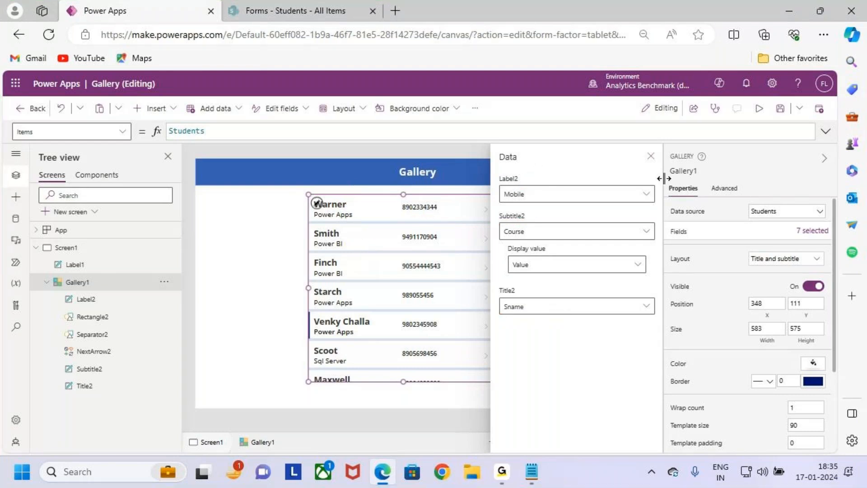
click(649, 158)
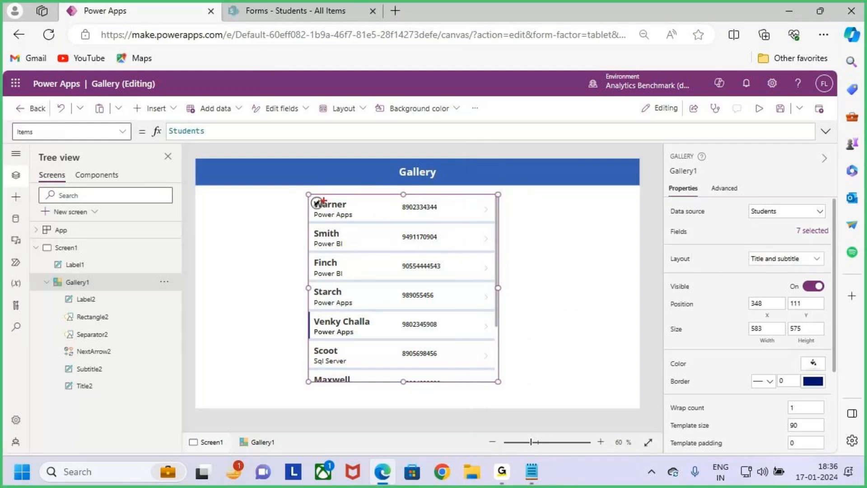
mouse_move(305, 193)
mouse_down()
mouse_move(489, 358)
mouse_move(499, 387)
mouse_up()
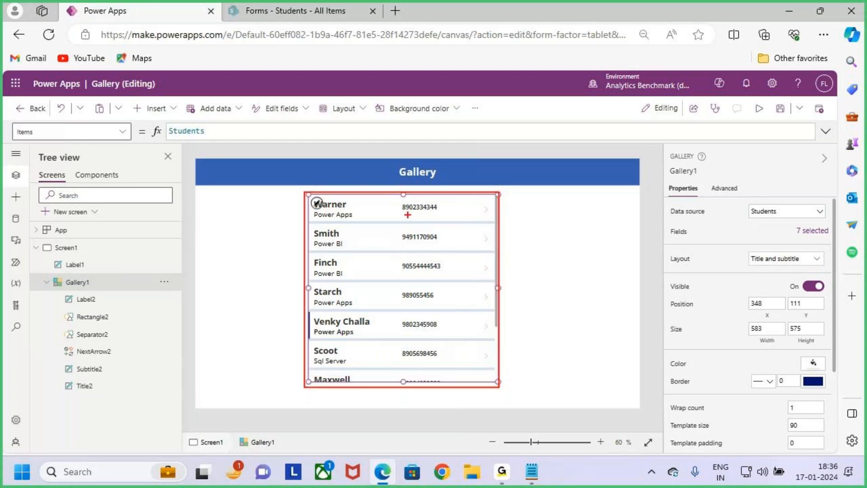
drag(387, 153, 393, 216)
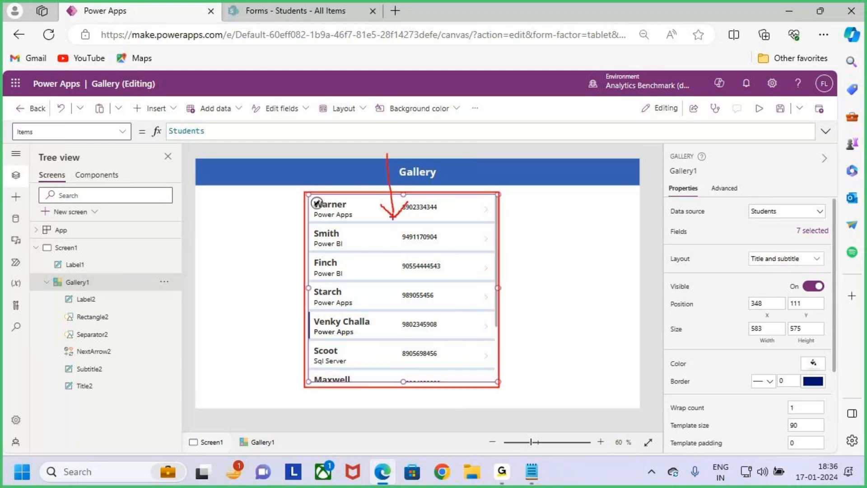
key(Escape)
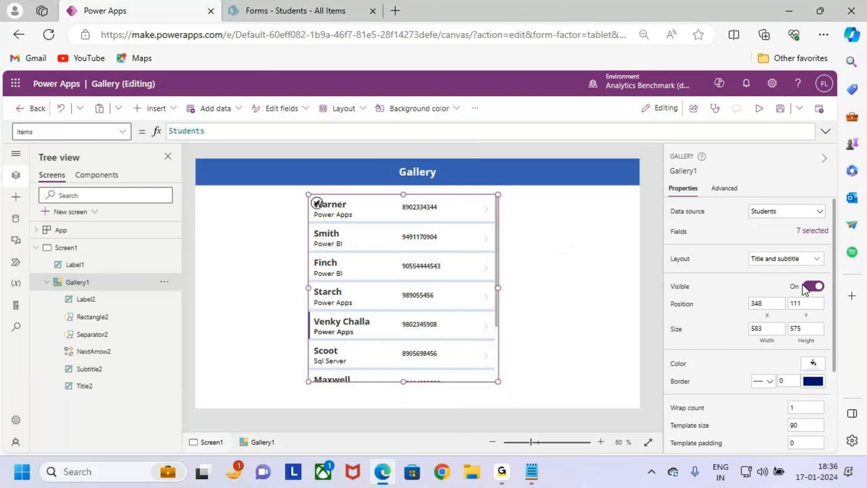
- Check the gallery's layout choices, then dismiss them and close the field mapping panel
click(805, 260)
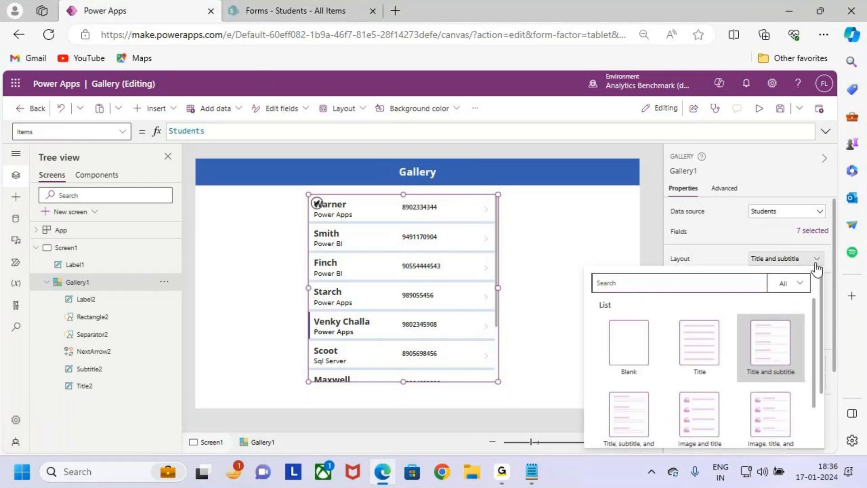
click(754, 239)
scroll(752, 233, down, 1)
scroll(736, 215, up, 1)
click(665, 170)
scroll(809, 272, down, 2)
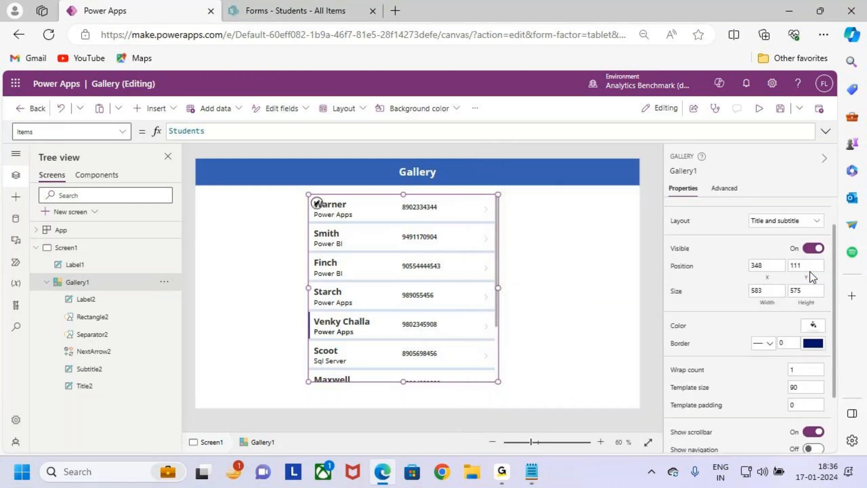
scroll(804, 270, up, 1)
- Try the Blank, Title, and Title and subtitle gallery layouts in turn
click(763, 224)
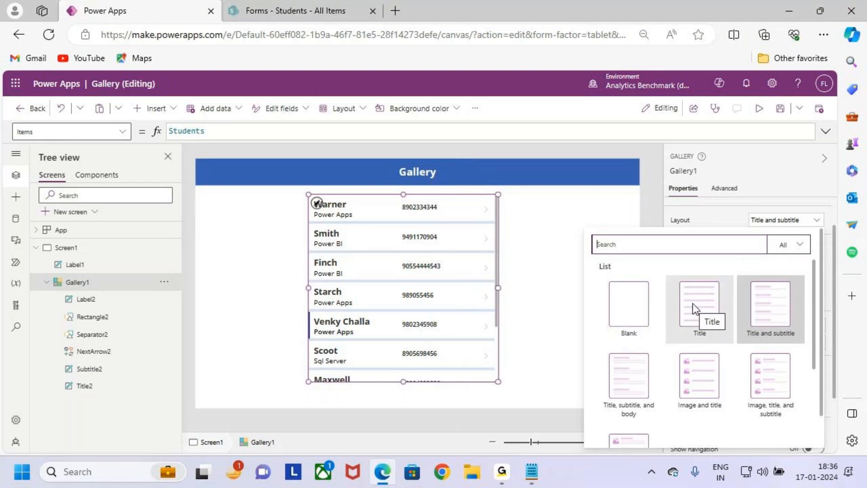
click(624, 323)
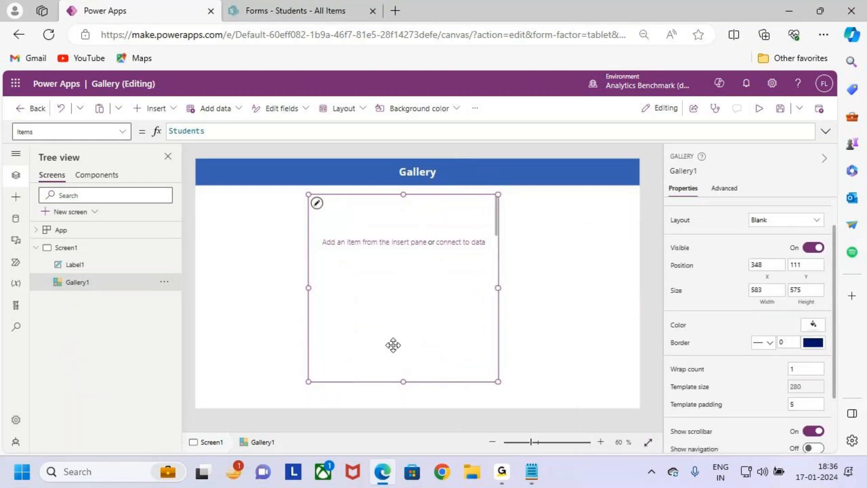
click(790, 221)
click(703, 321)
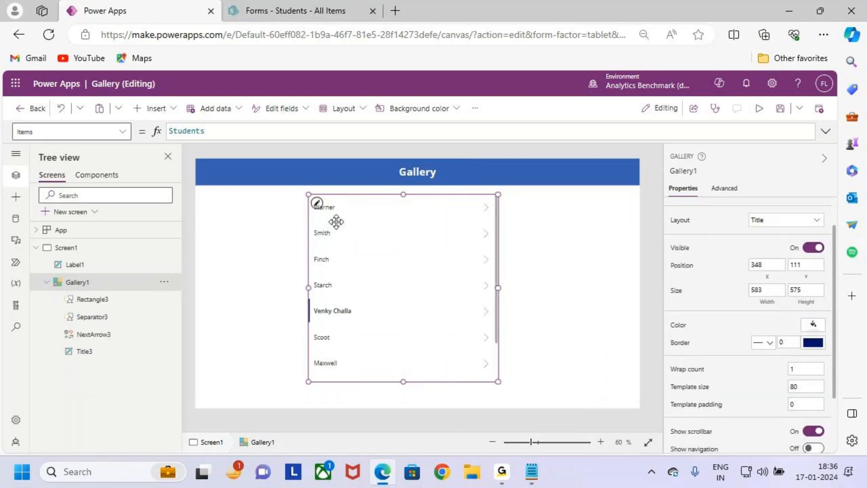
click(763, 226)
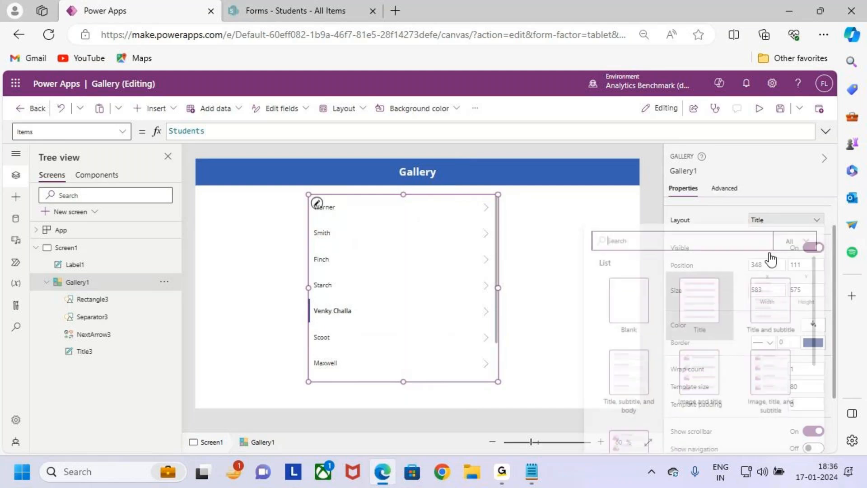
click(782, 313)
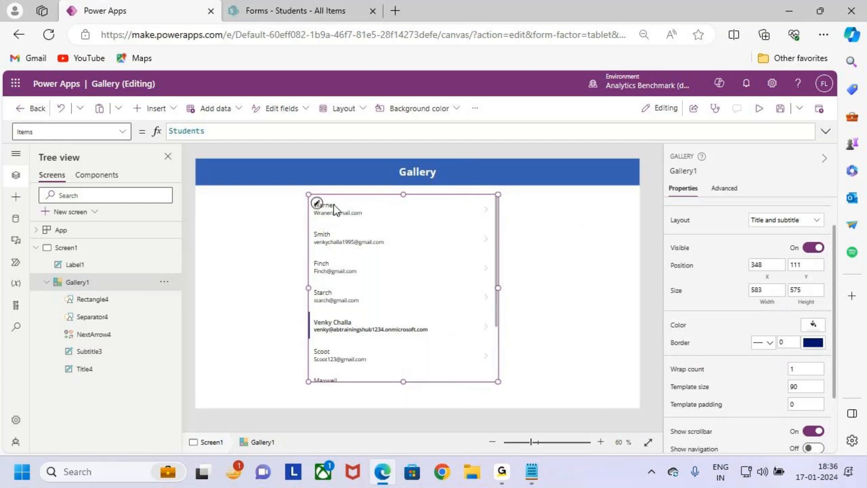
- Try the Title, subtitle and body, Image and title, and Image, title and subtitle layouts
click(791, 221)
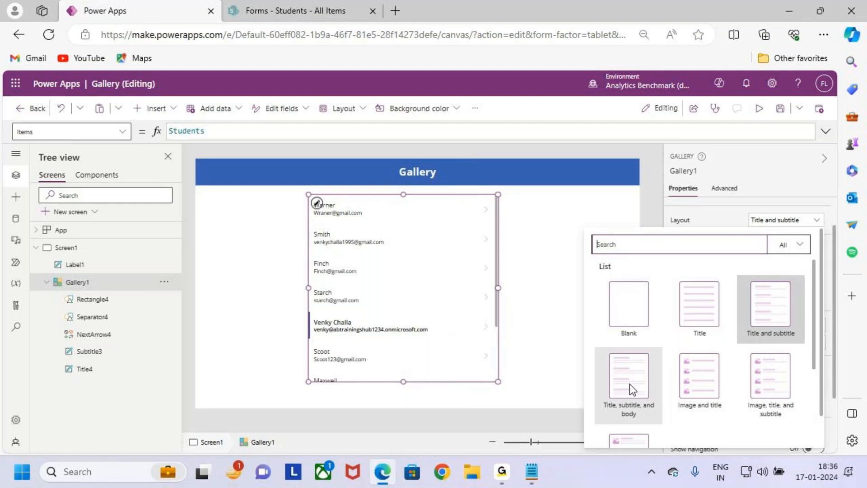
click(626, 413)
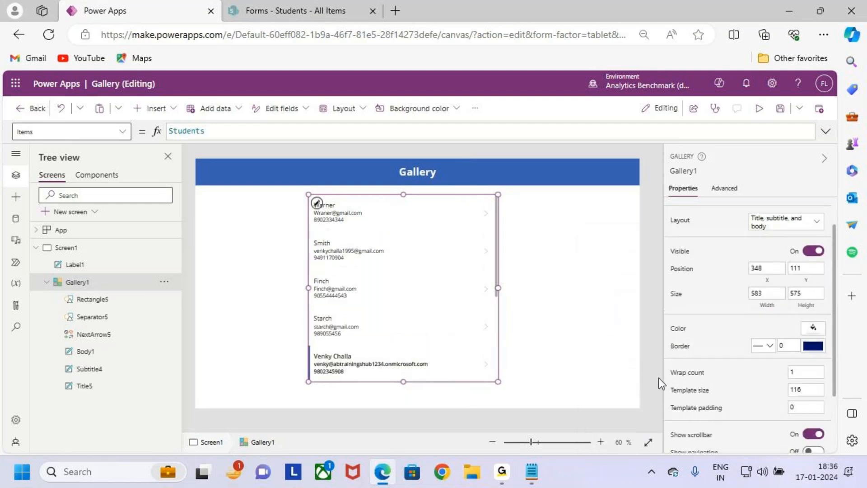
click(799, 225)
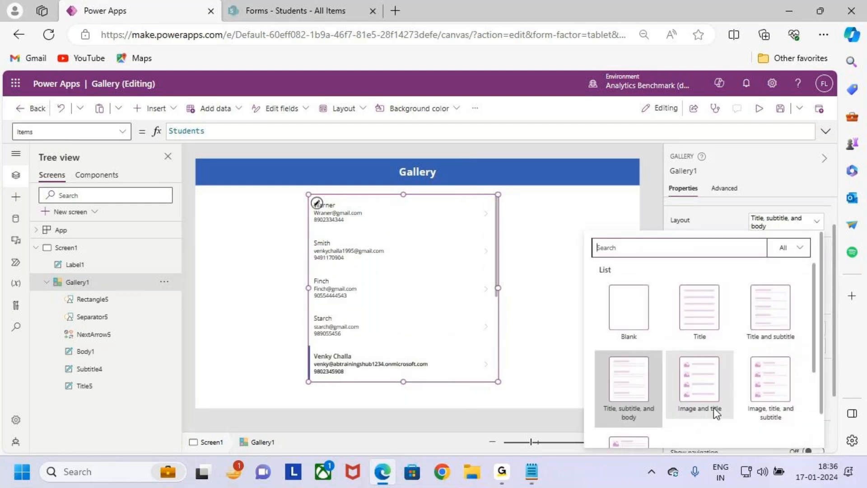
click(707, 390)
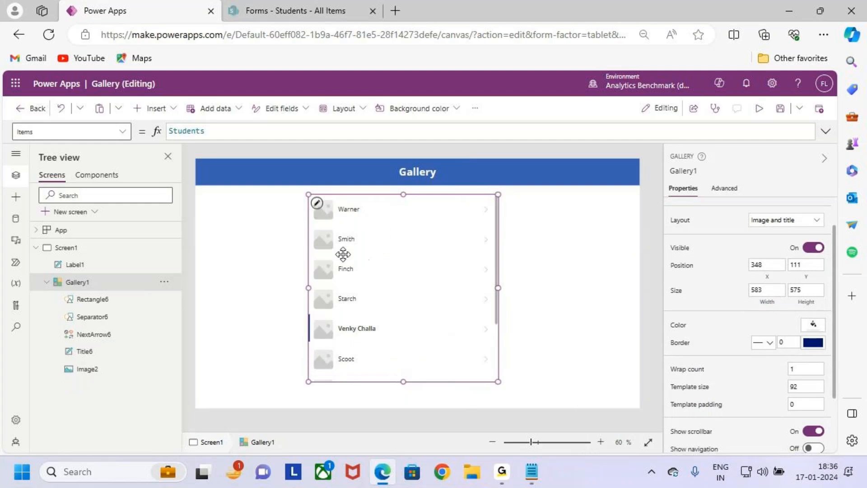
click(811, 221)
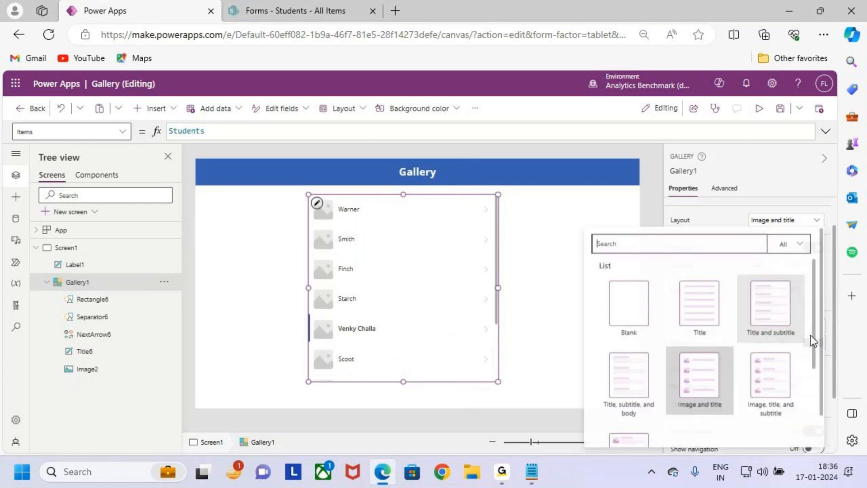
click(779, 392)
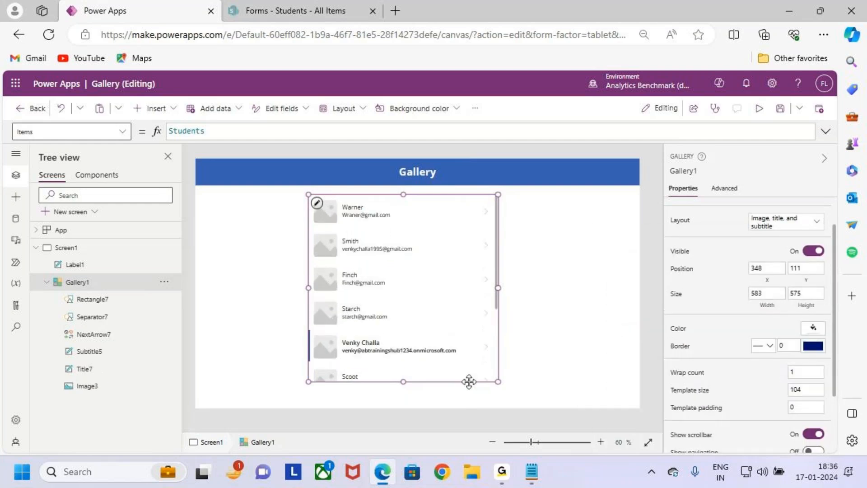
- Switch the student gallery to the 2 columns layout
click(786, 223)
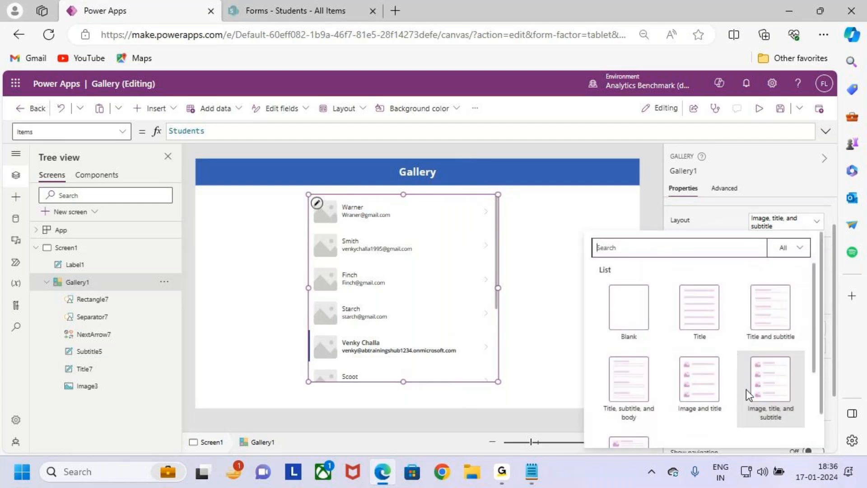
scroll(741, 359, down, 3)
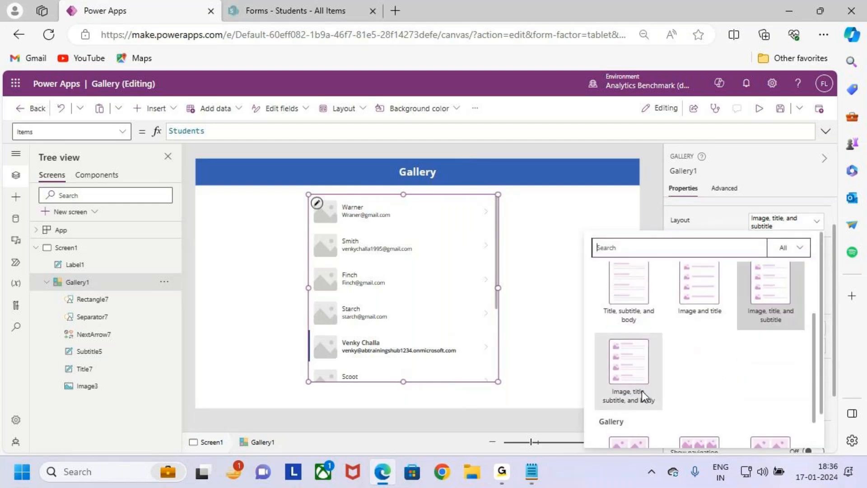
scroll(776, 365, down, 2)
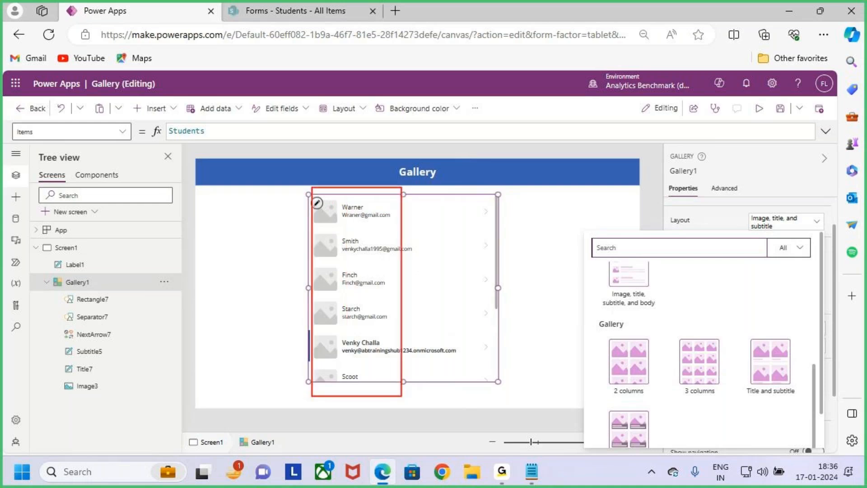
drag(408, 186, 506, 388)
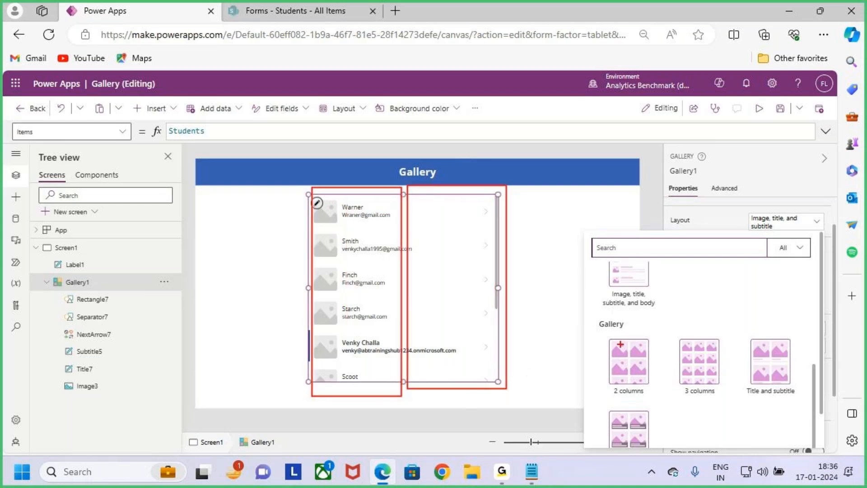
key(Escape)
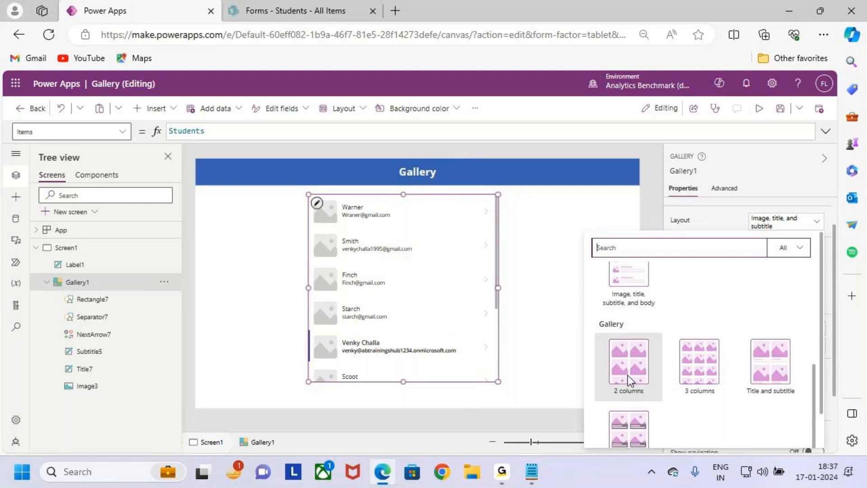
click(630, 367)
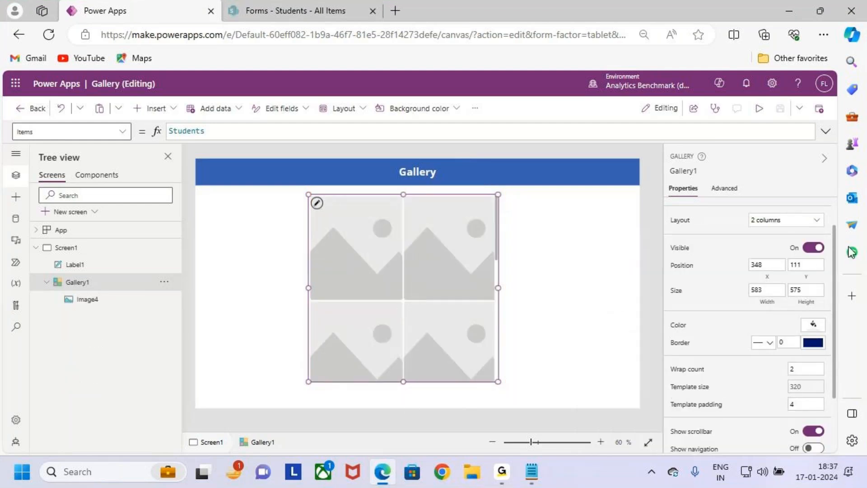
- Switch the gallery to the 3 columns layout and inspect the resulting rows
click(811, 221)
scroll(700, 346, down, 3)
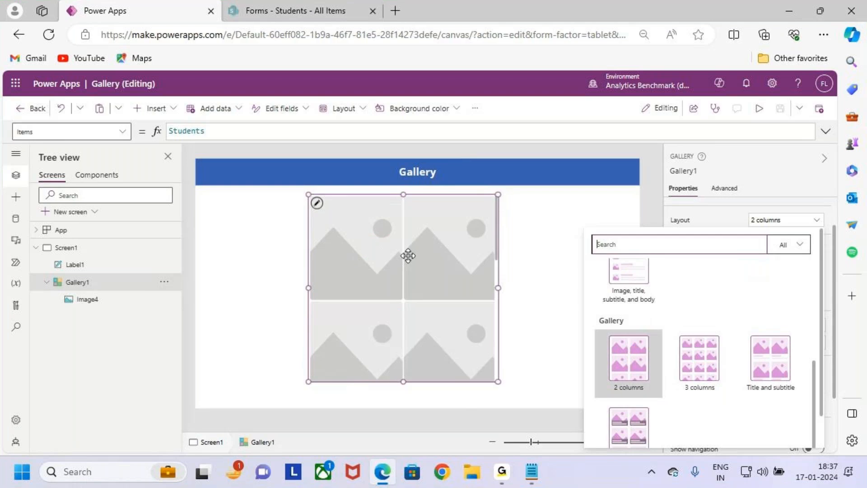
click(701, 366)
key(ctrl+2)
drag(333, 236, 351, 224)
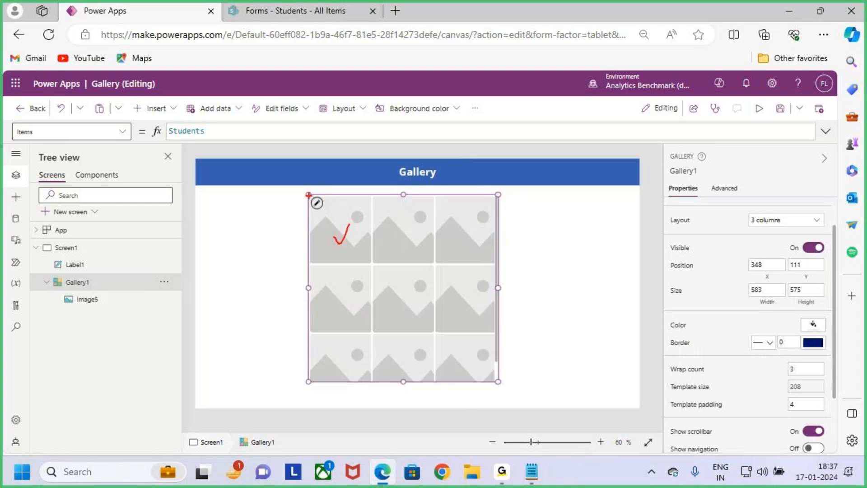
drag(308, 190, 355, 363)
drag(364, 188, 419, 339)
drag(436, 190, 479, 323)
key(Escape)
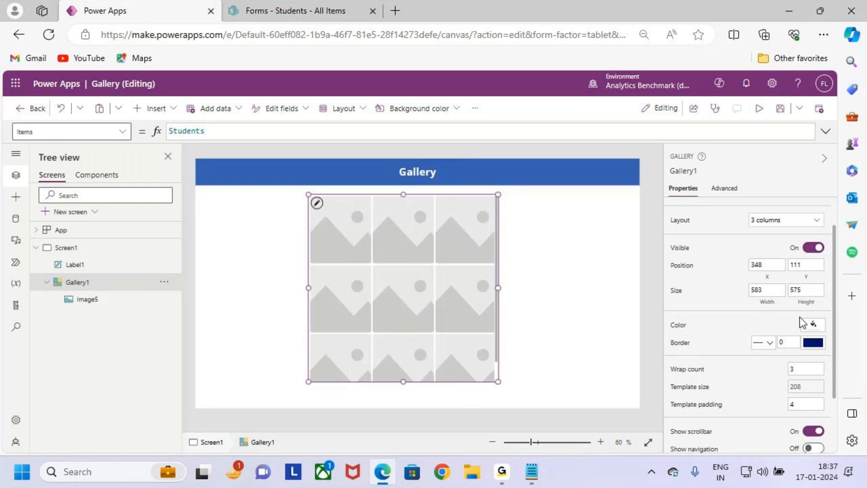
- Return to the layout list to settle back on the Title and subtitle layout
click(788, 225)
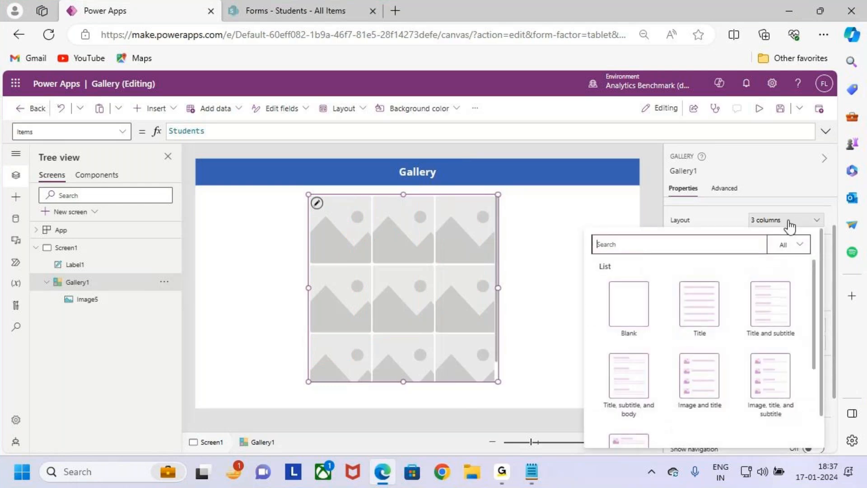
scroll(736, 406, down, 3)
scroll(723, 325, up, 3)
key(Escape)
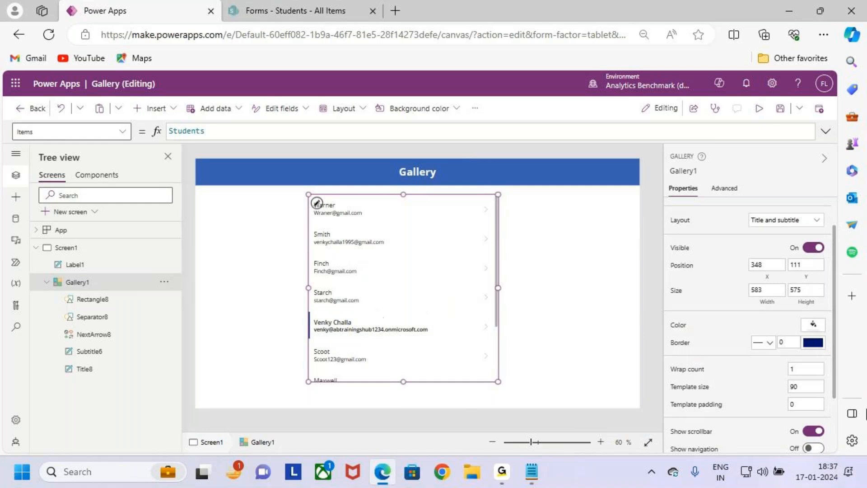
click(759, 220)
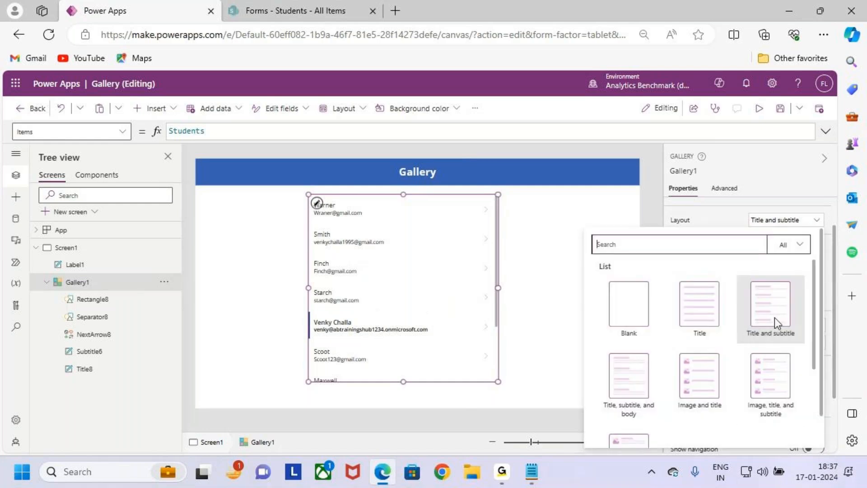
- Make the student names (Title8) Semibold at size 20
click(344, 205)
click(345, 205)
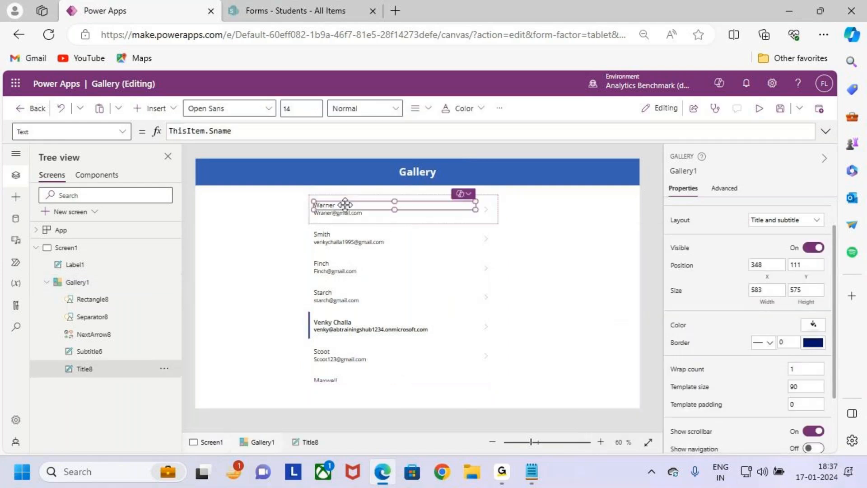
click(364, 113)
click(367, 149)
text(28)
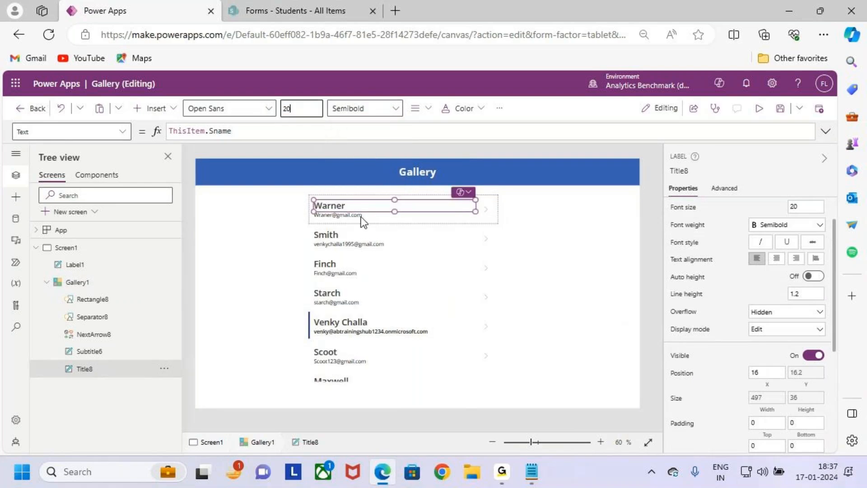
- Change the subtitle formula from the email to ThisItem.Course.Value
click(360, 215)
click(240, 131)
drag(240, 131, 211, 136)
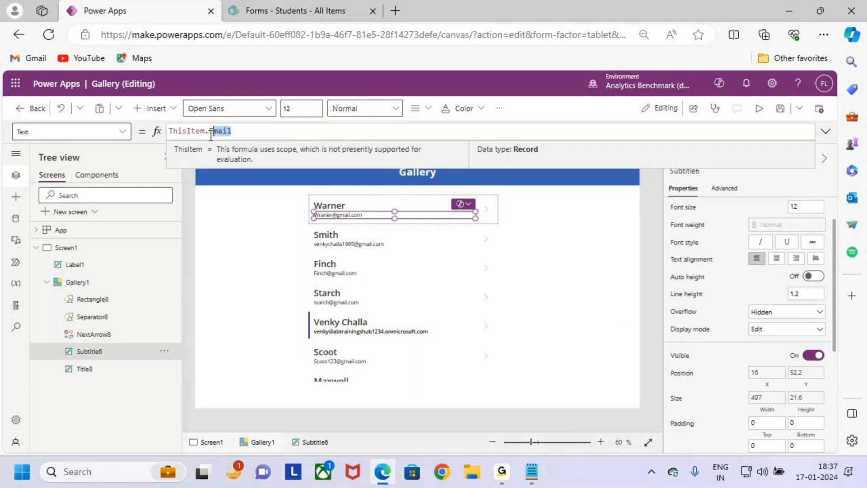
text(Cou)
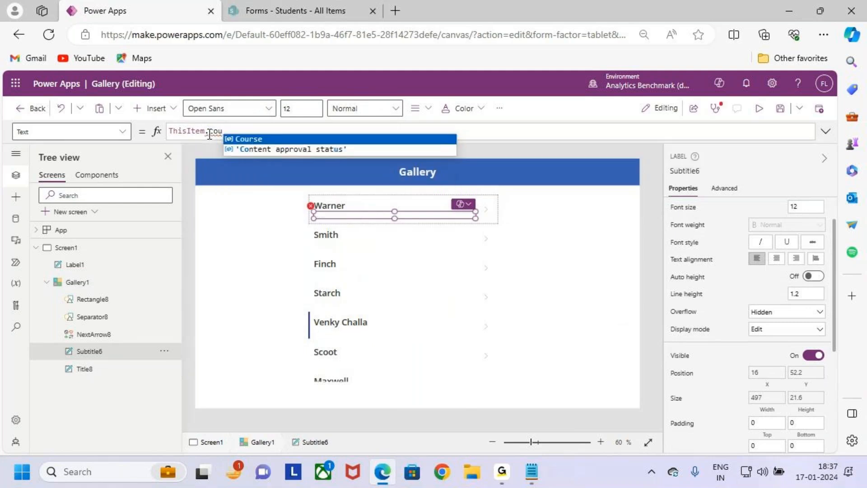
text(rse.Value)
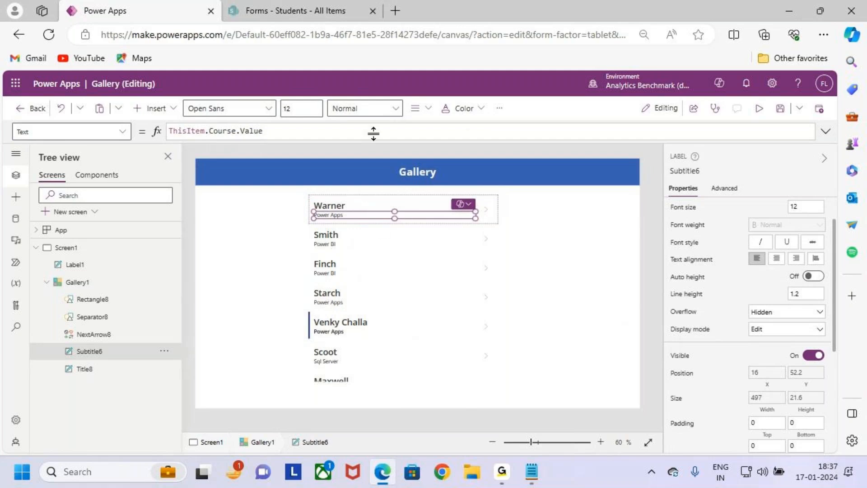
- Set the course line to font size 16 and Semibold weight
click(302, 109)
text(14)
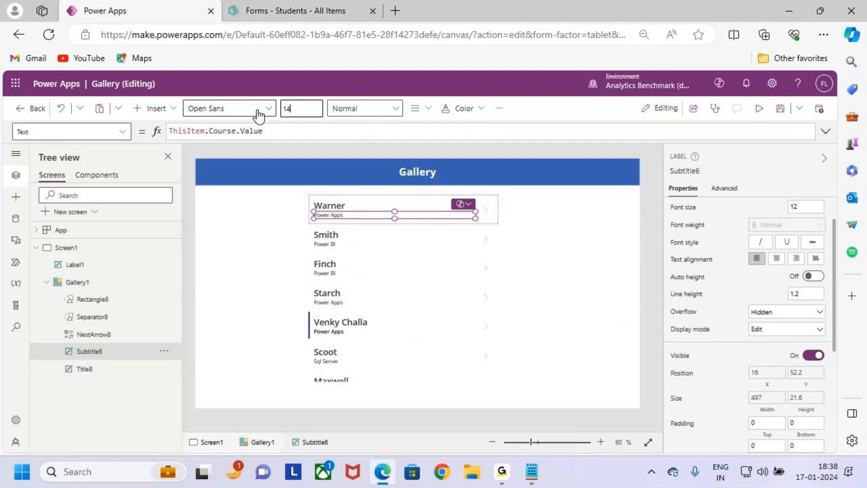
drag(298, 110, 282, 113)
text(16)
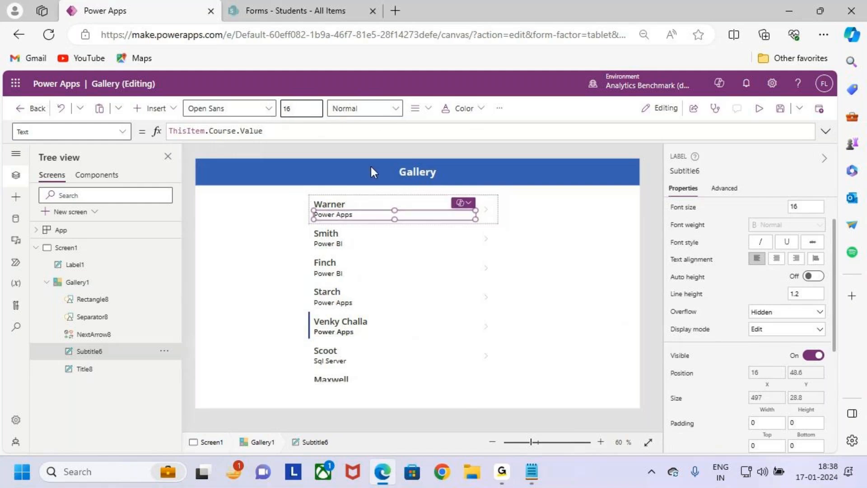
click(364, 108)
click(374, 153)
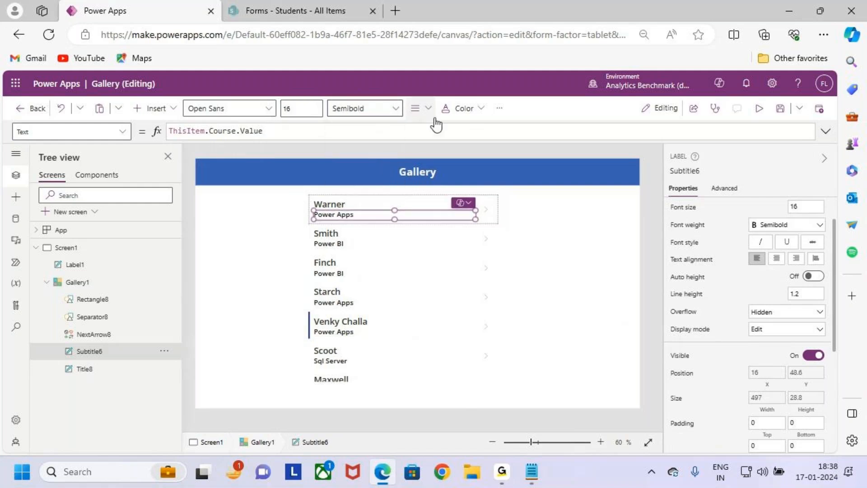
click(430, 238)
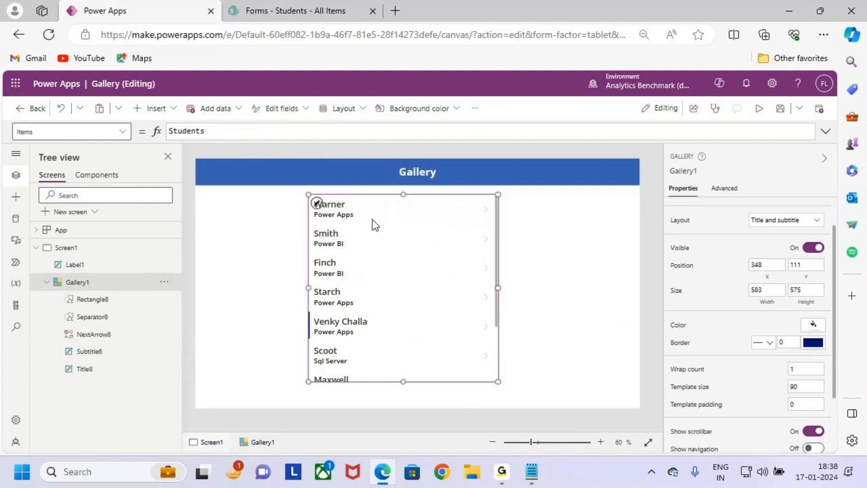
- Insert a text label, then delete it because it landed outside the gallery
click(154, 113)
click(221, 155)
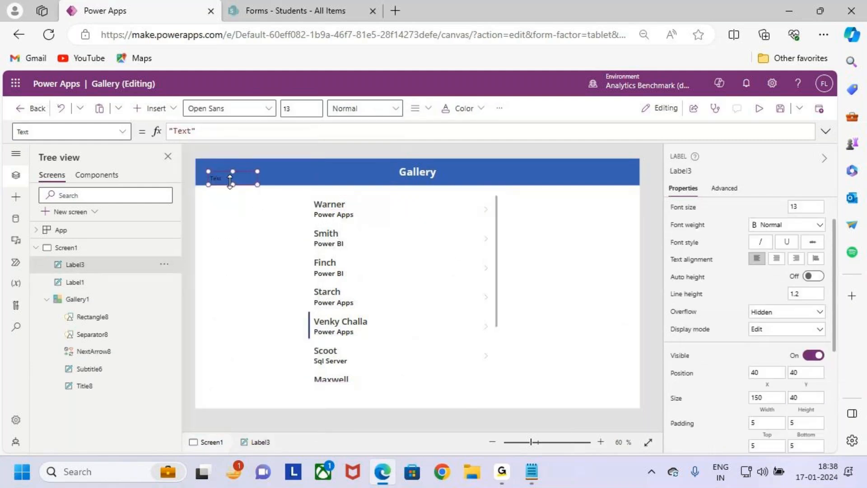
key(Delete)
click(371, 229)
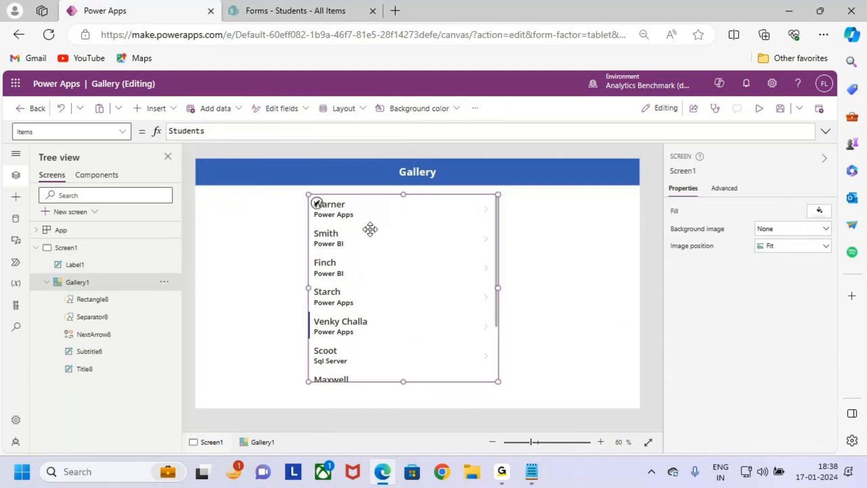
- Add a label on the gallery row's right side showing ThisItem.Mobile
click(316, 206)
click(173, 108)
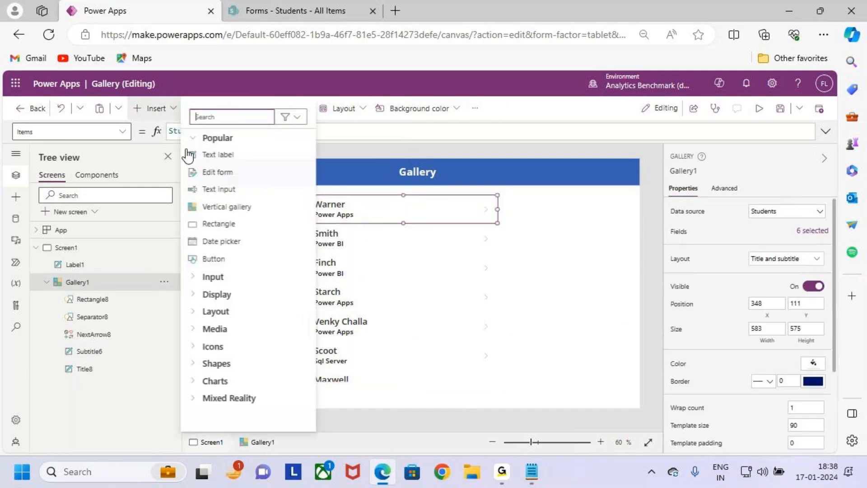
click(218, 155)
drag(352, 206, 441, 208)
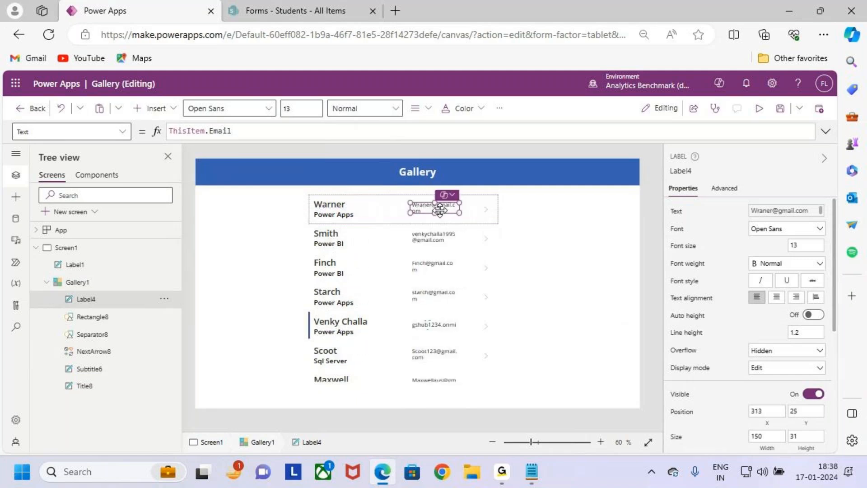
click(208, 131)
double_click(208, 130)
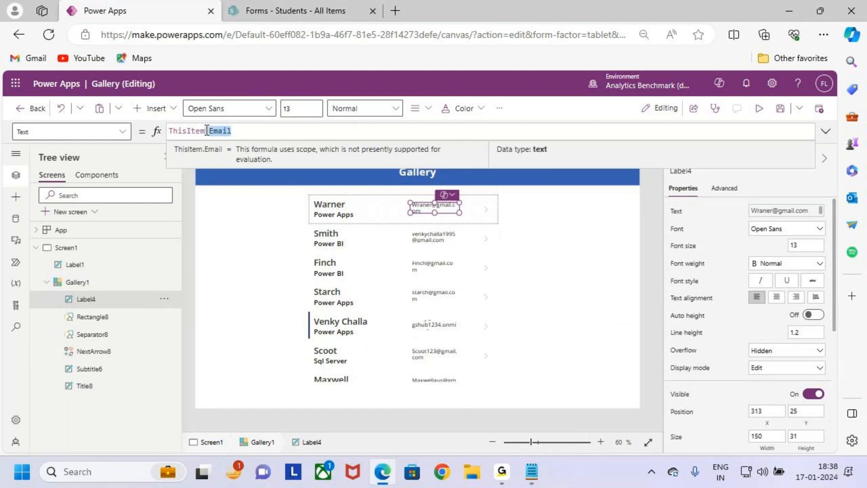
key(BackSpace)
text(Mobile)
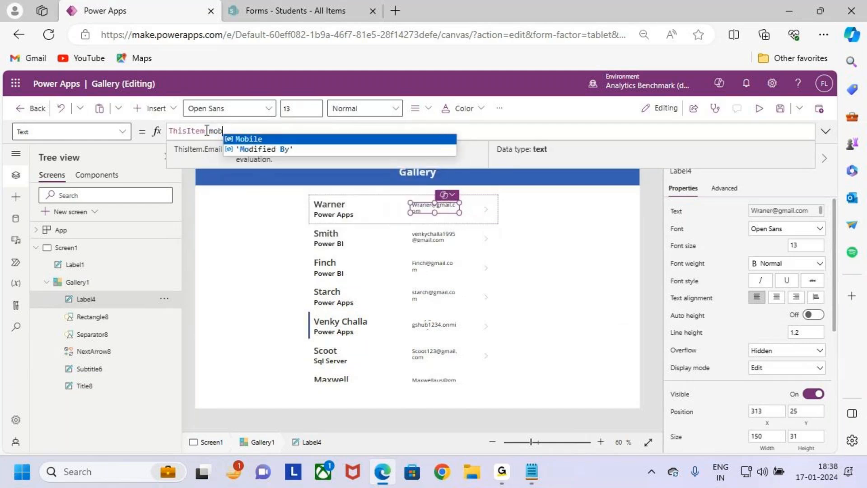
- Make the mobile number Semibold at size 14 and nudge it left to X 296
click(350, 110)
click(359, 146)
click(300, 109)
text(14)
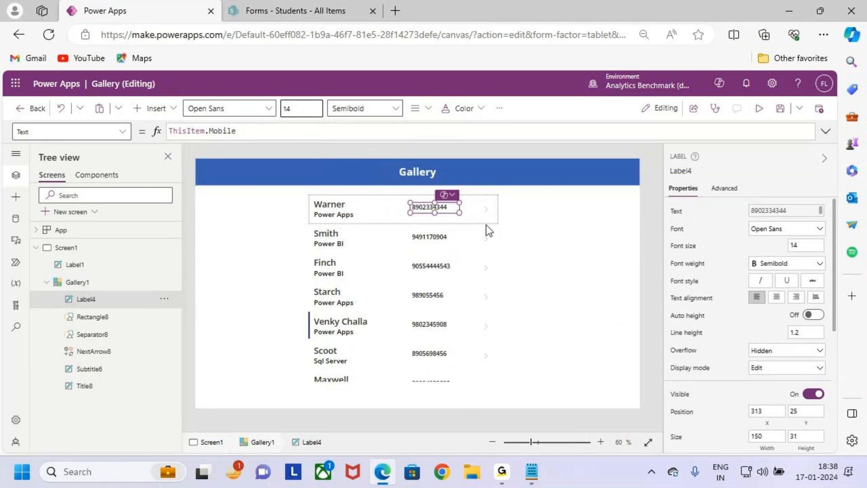
drag(440, 207, 433, 207)
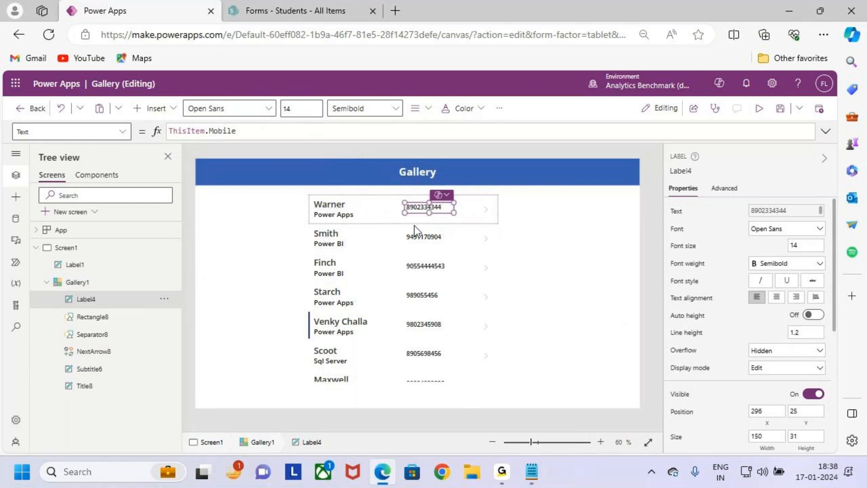
click(348, 215)
click(374, 224)
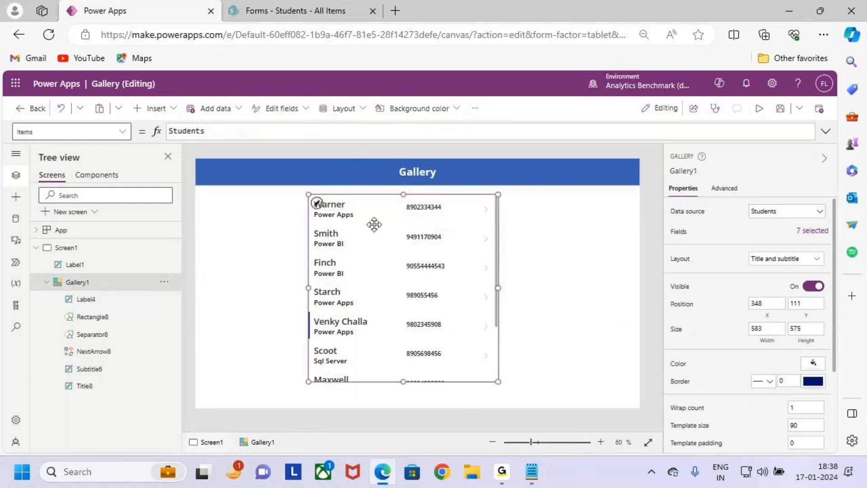
click(327, 204)
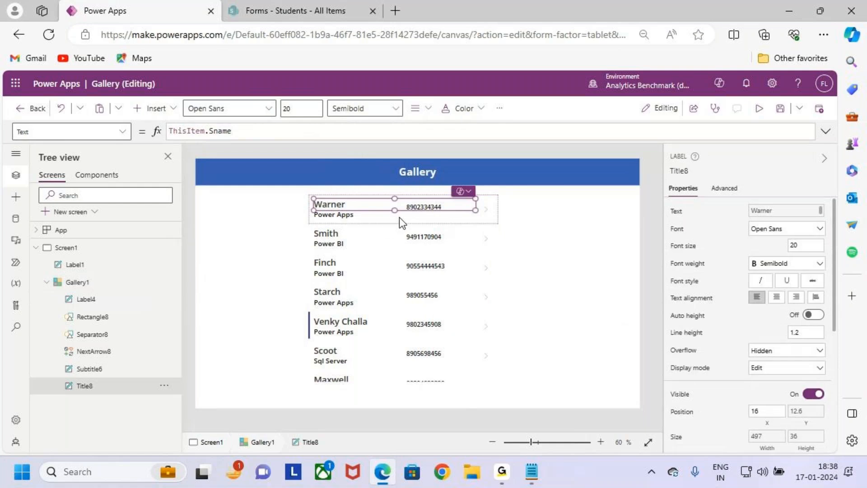
- Drag Gallery1's row template taller to size 100, then toggle Visible off and on
click(350, 224)
click(339, 264)
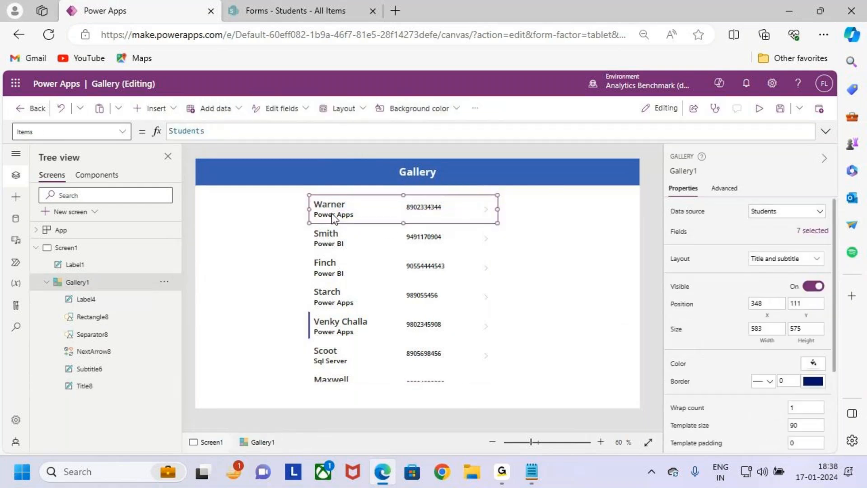
drag(402, 223, 402, 225)
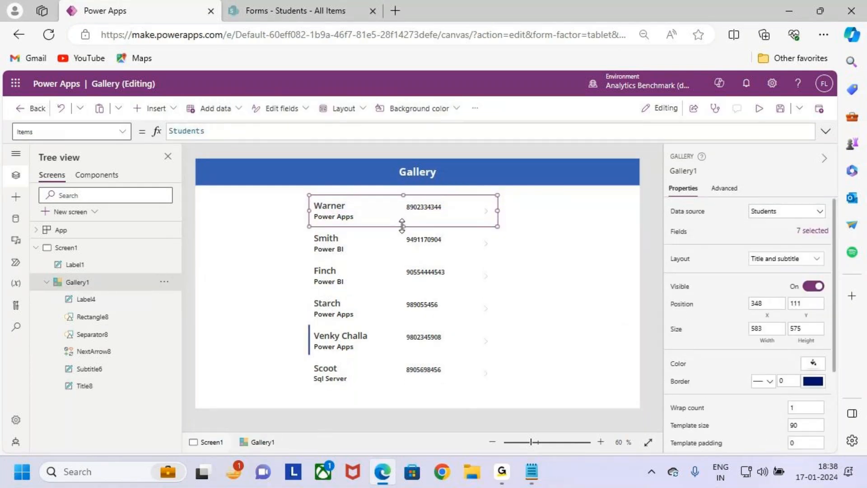
click(549, 284)
click(470, 270)
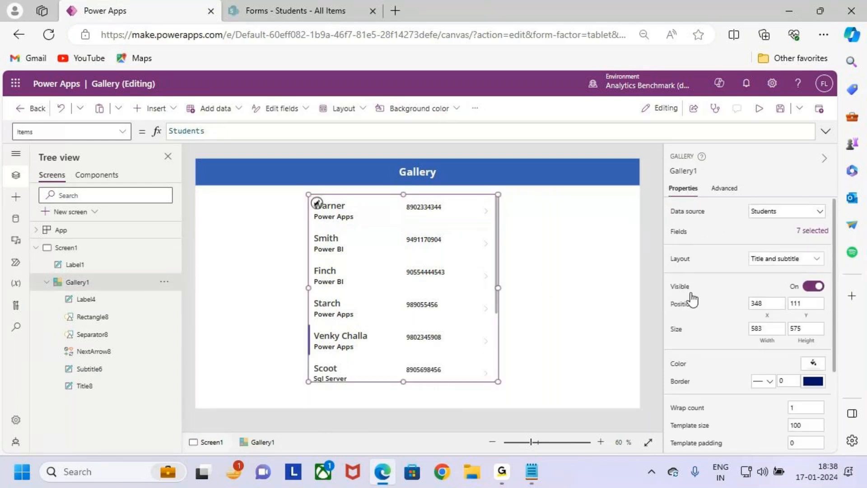
click(817, 286)
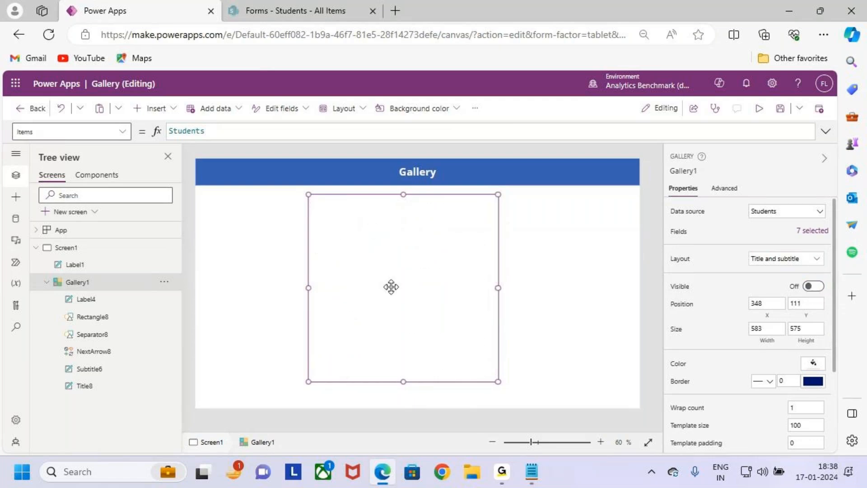
click(817, 287)
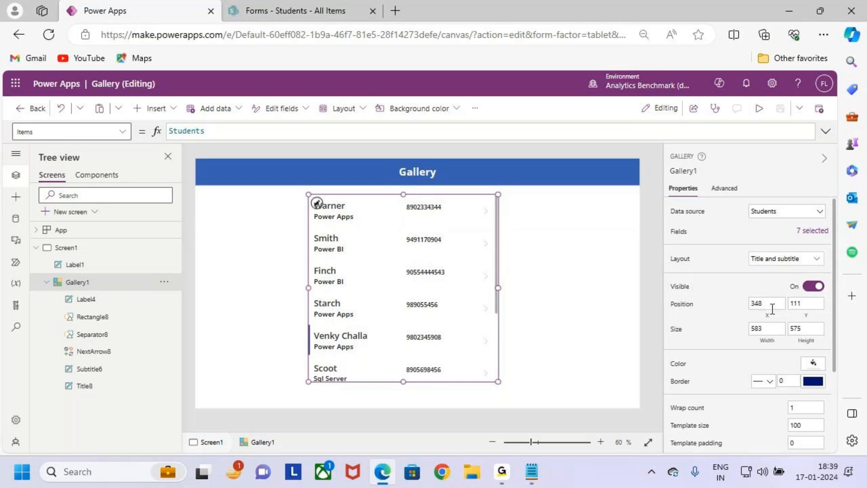
- Drag Gallery1 lower on the screen to position 354, 138
key(ctrl+2)
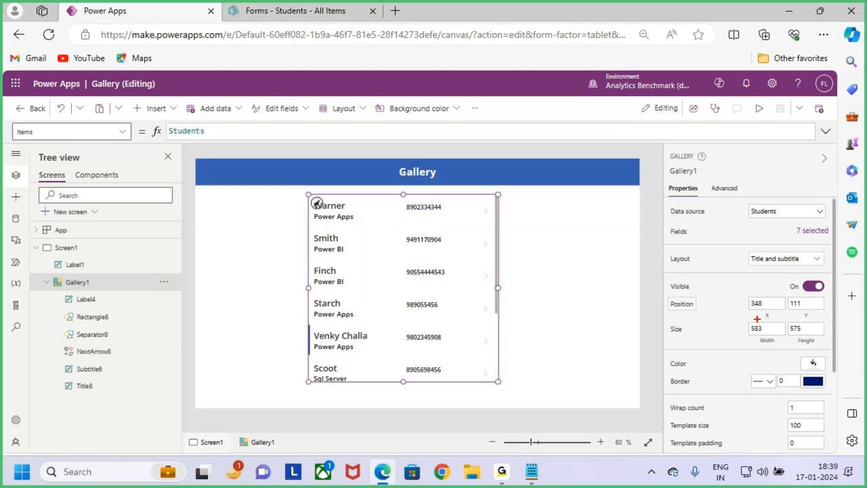
drag(797, 321, 815, 319)
key(e)
mouse_move(456, 275)
mouse_down()
mouse_move(441, 277)
mouse_move(482, 267)
mouse_move(482, 308)
mouse_move(474, 269)
mouse_move(455, 263)
mouse_move(450, 274)
mouse_move(484, 304)
mouse_move(471, 279)
mouse_up()
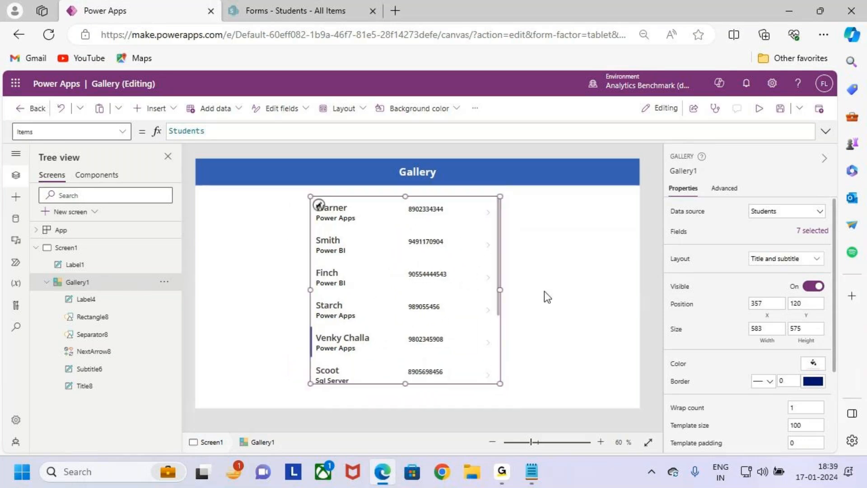
click(772, 303)
click(802, 304)
click(819, 303)
drag(468, 296, 469, 306)
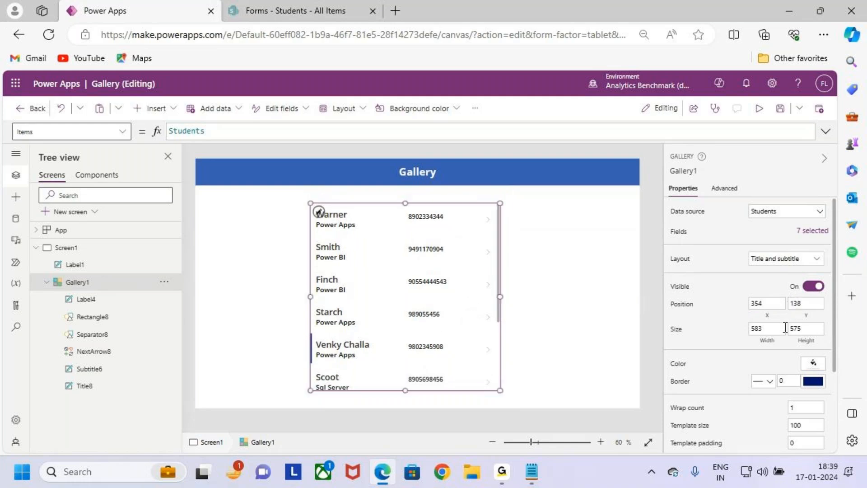
drag(675, 341, 701, 341)
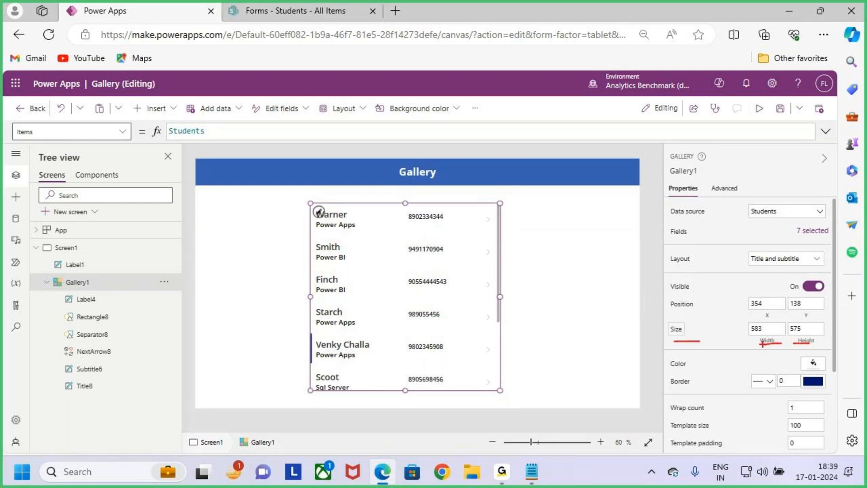
key(Escape)
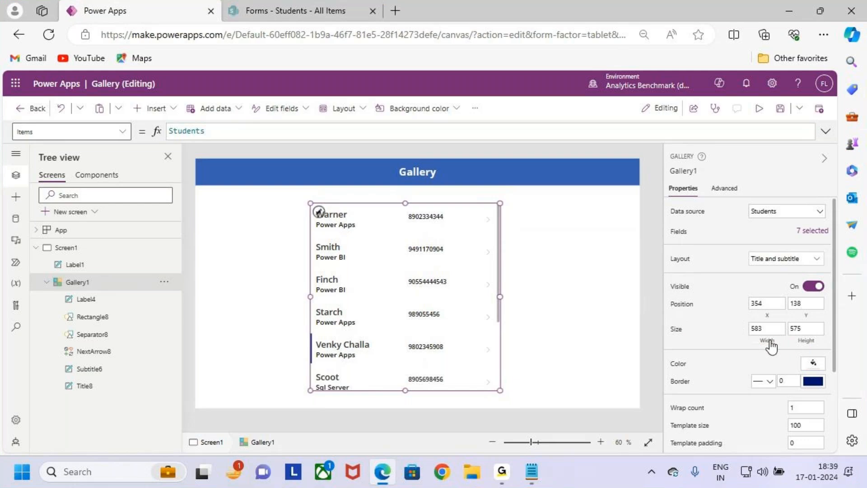
- Set Gallery1 width 500 and height 550, then widen it to 541
key(ctrl+2)
mouse_move(304, 288)
mouse_down()
mouse_move(477, 288)
mouse_move(463, 309)
mouse_up()
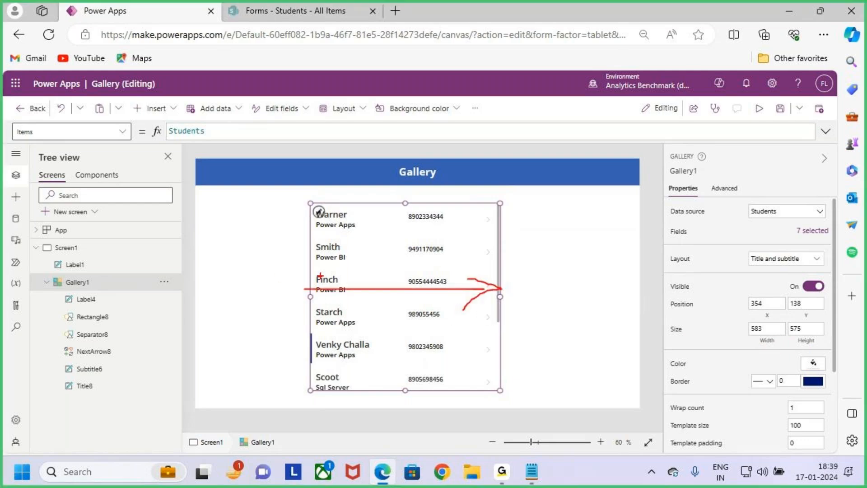
key(Escape)
mouse_move(499, 295)
mouse_down()
mouse_move(524, 296)
mouse_move(484, 295)
mouse_move(579, 293)
mouse_move(497, 296)
mouse_move(510, 296)
mouse_up()
click(773, 328)
text(500)
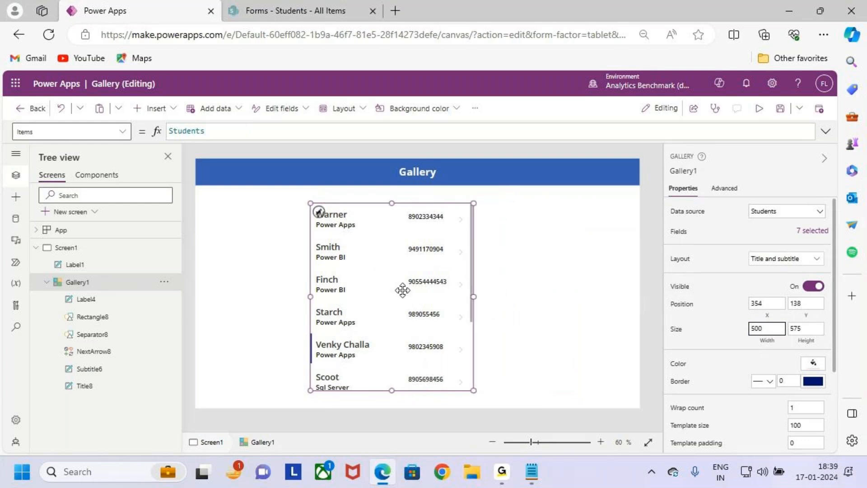
click(814, 330)
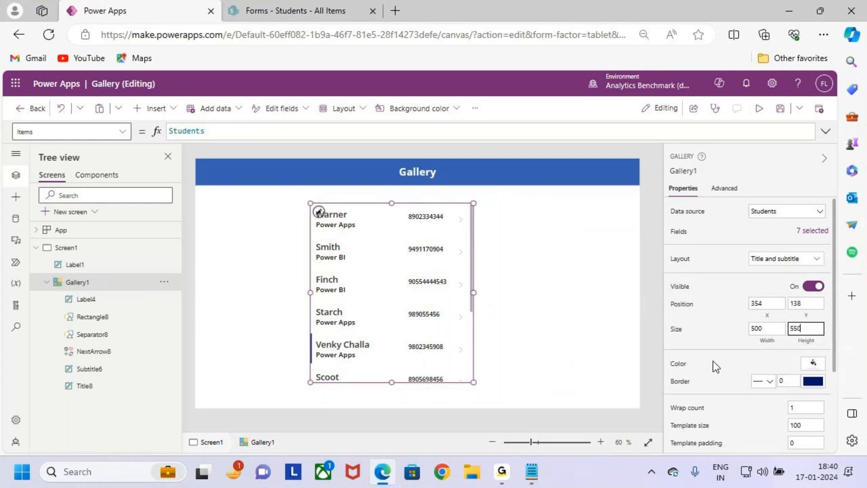
drag(473, 291, 486, 291)
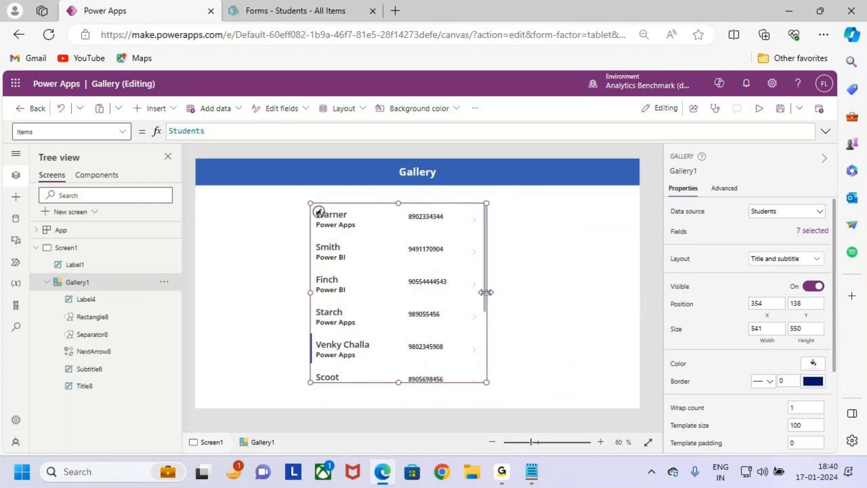
key(ctrl+2)
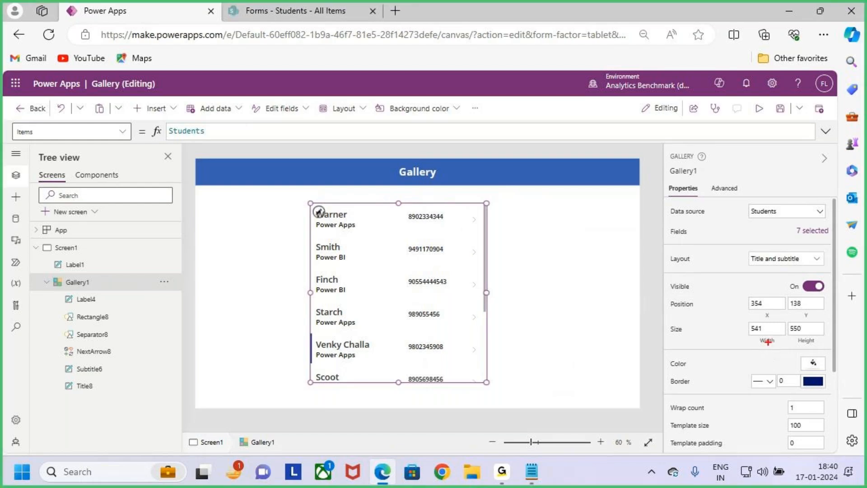
drag(677, 312, 704, 311)
- Fill Gallery1 with the light grey-blue swatch RGBA(215, 223, 240, 1)
key(Escape)
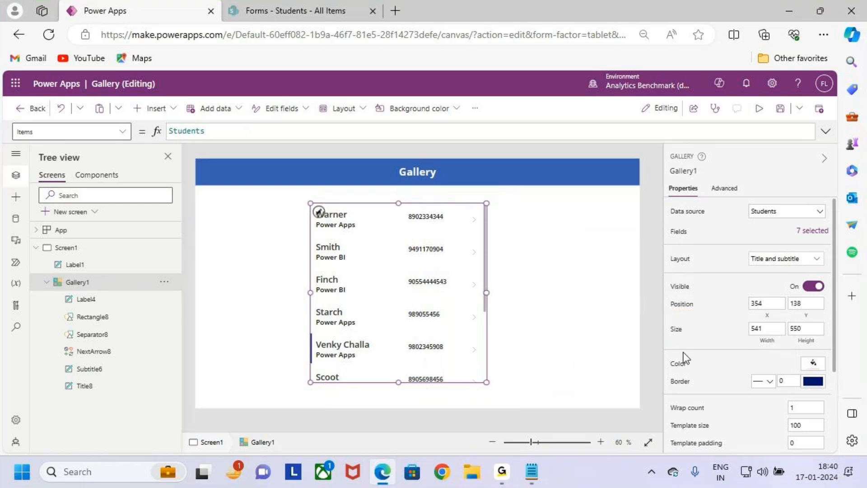
scroll(725, 334, down, 2)
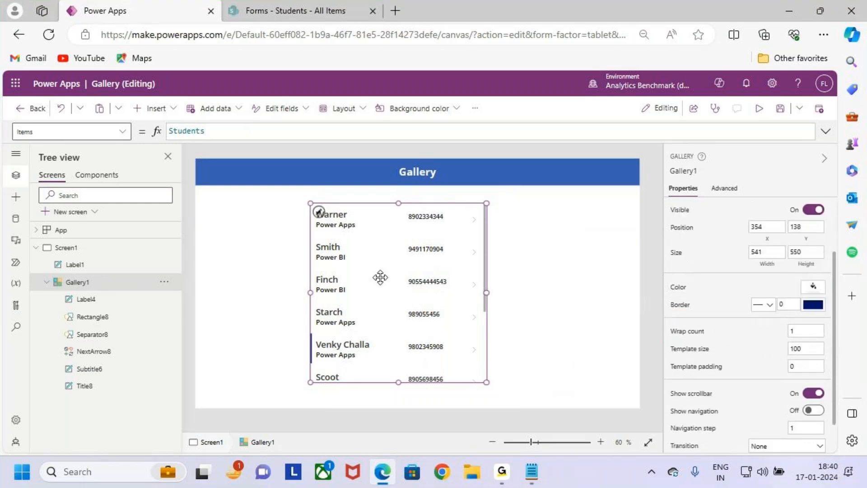
key(ctrl+2)
drag(311, 206, 487, 384)
drag(464, 294, 528, 260)
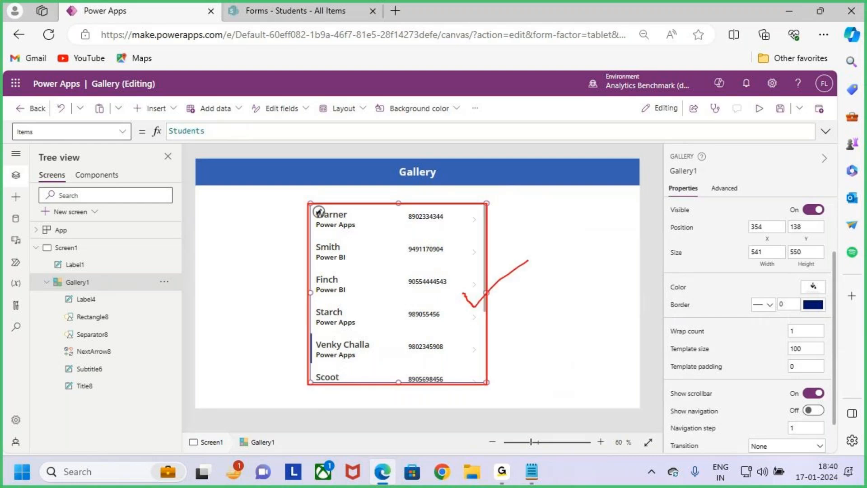
key(Escape)
click(812, 286)
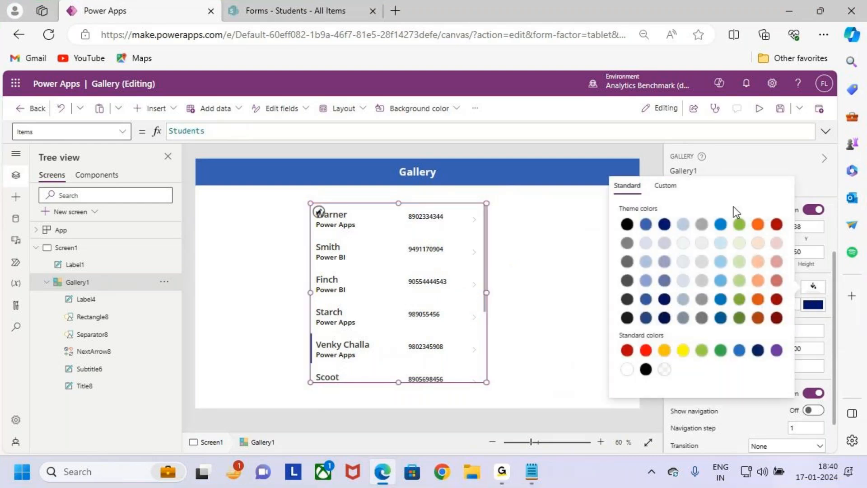
click(646, 244)
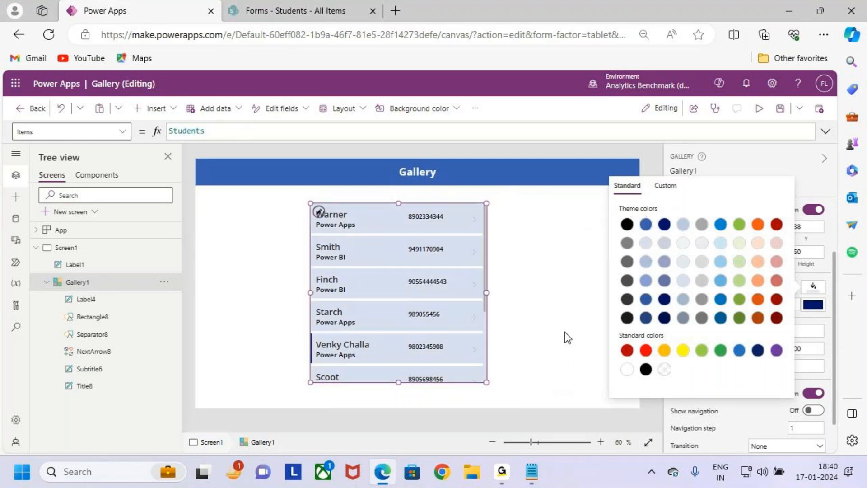
click(571, 303)
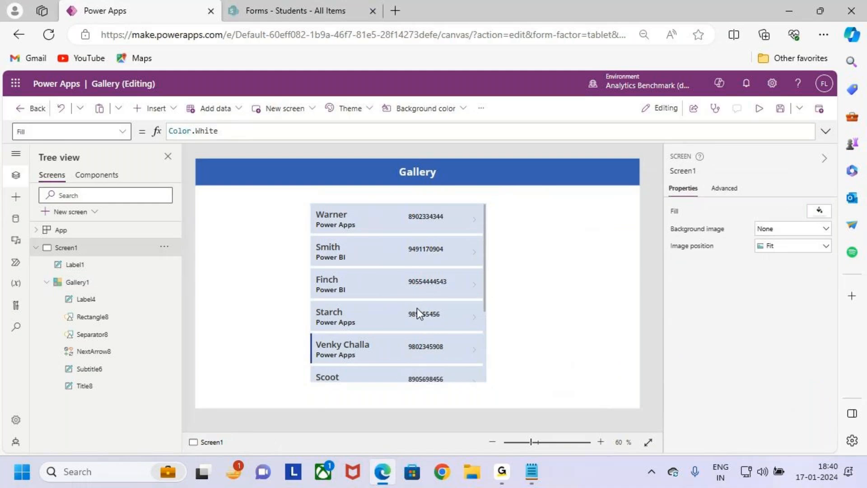
- Give the student gallery a 3-pixel border thickness
click(418, 295)
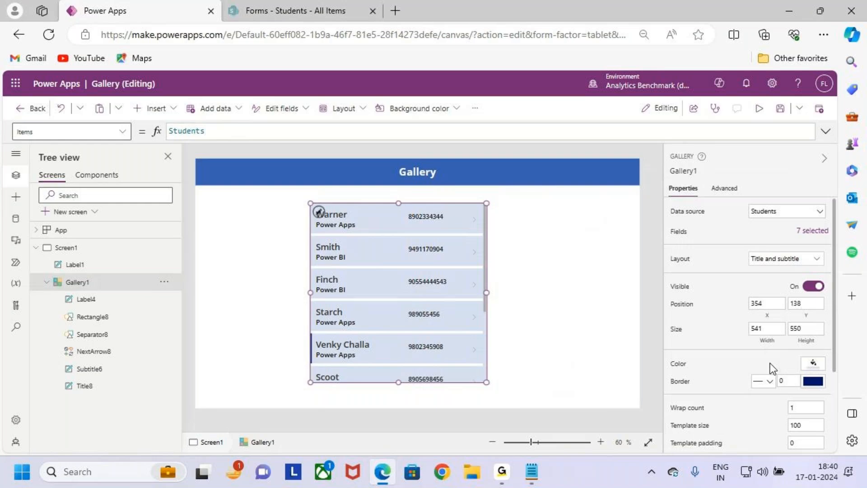
scroll(772, 368, down, 3)
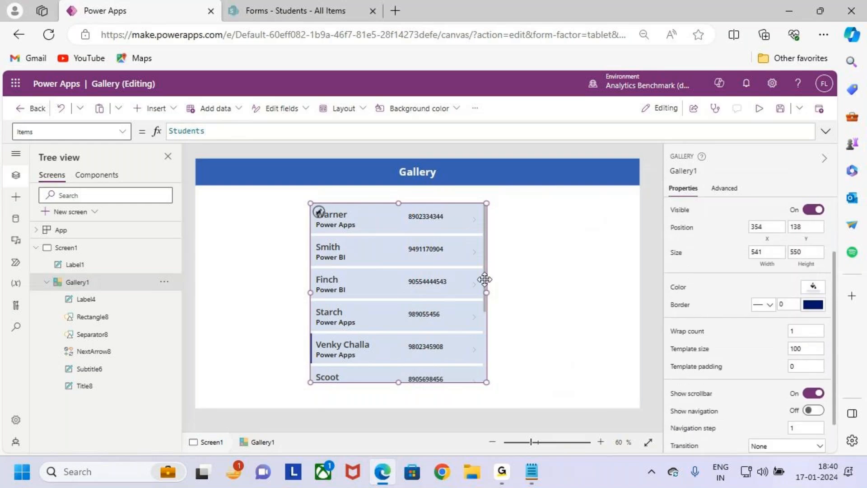
click(552, 310)
click(419, 307)
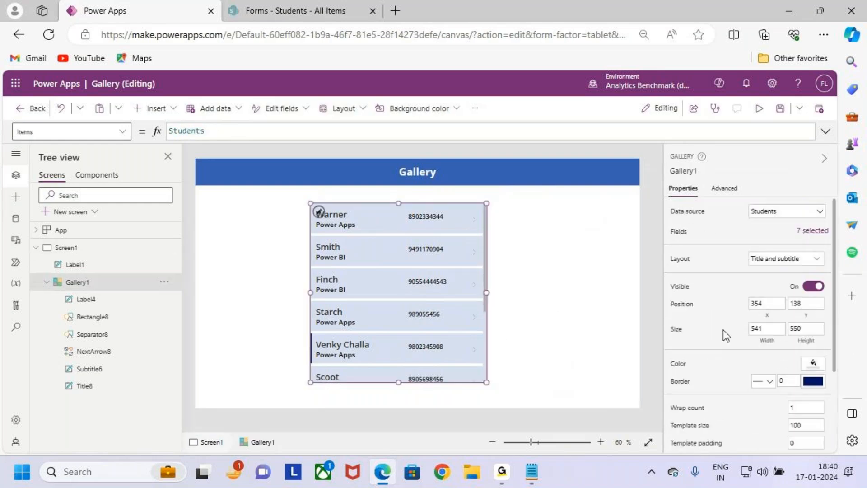
scroll(768, 334, down, 3)
click(793, 305)
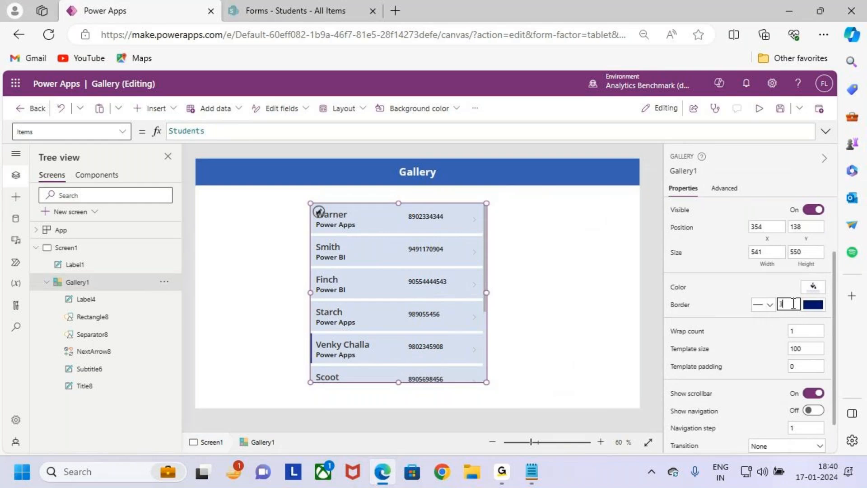
click(544, 296)
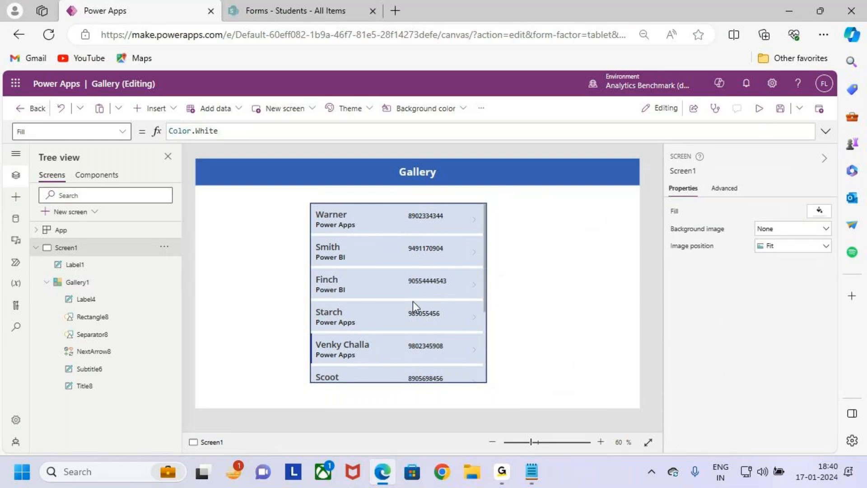
- Reselect the student gallery and switch its border style to Dashed
click(373, 213)
click(391, 248)
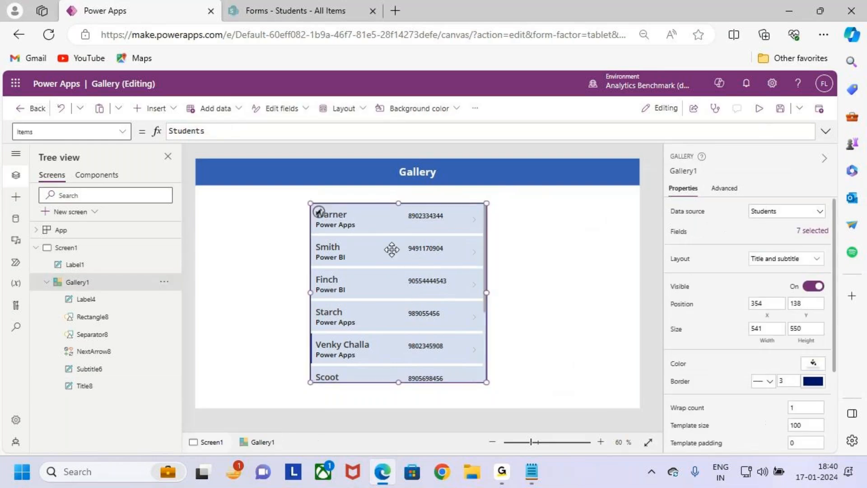
click(573, 305)
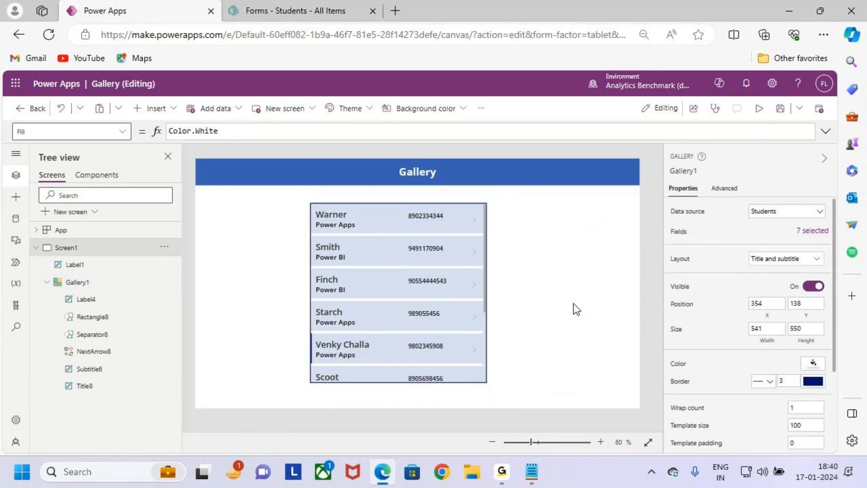
click(425, 318)
scroll(752, 347, down, 2)
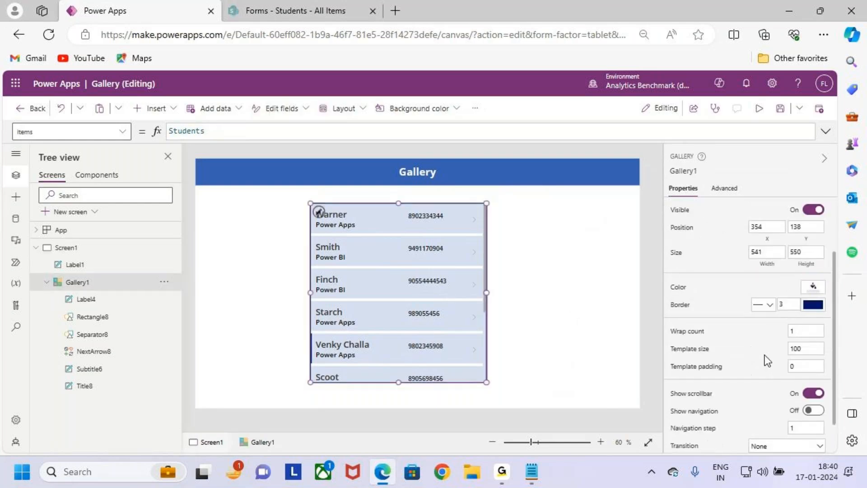
click(769, 310)
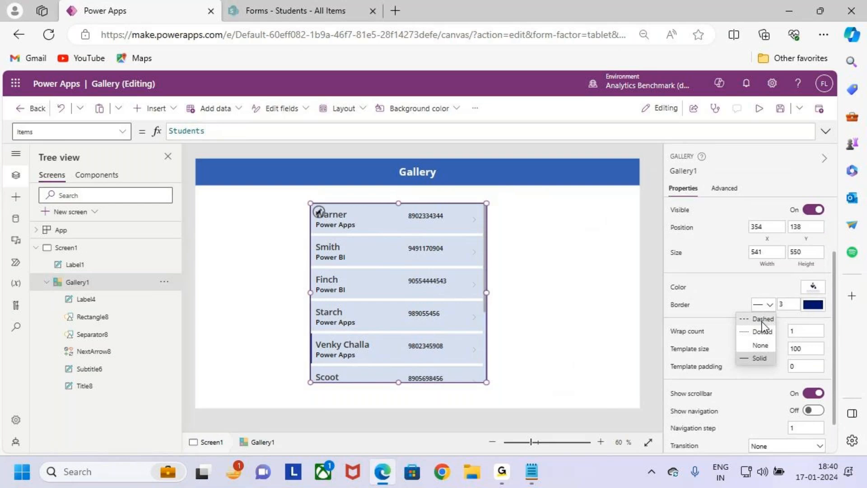
click(764, 319)
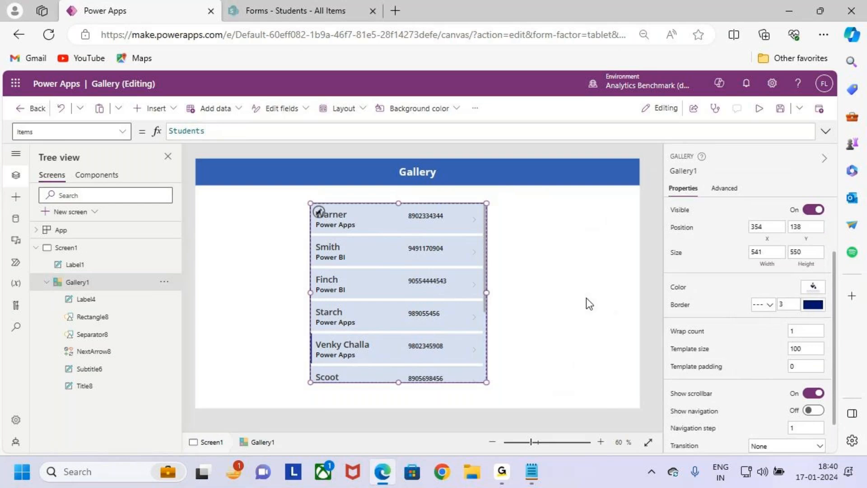
- Preview the dashed border, then change the gallery border to Dotted
click(586, 298)
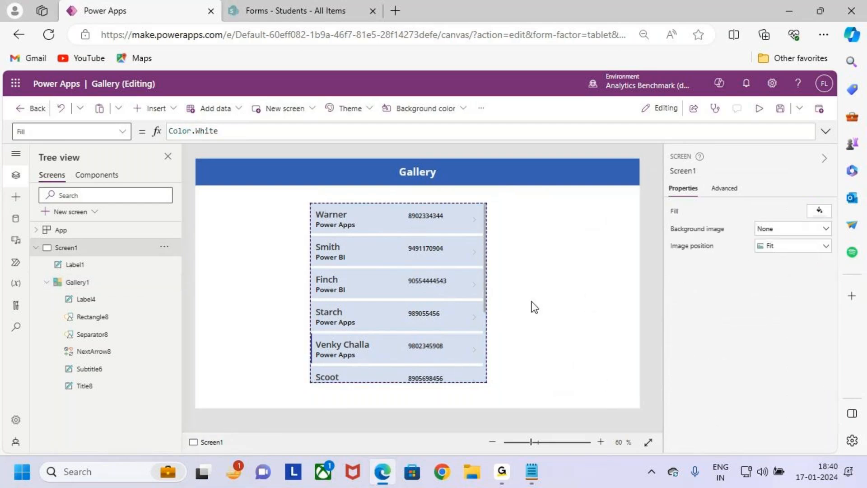
click(413, 311)
scroll(761, 324, down, 3)
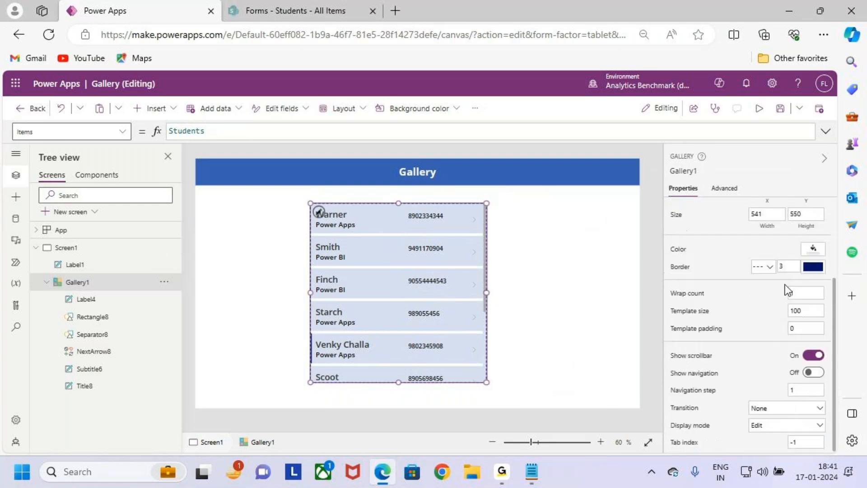
click(767, 268)
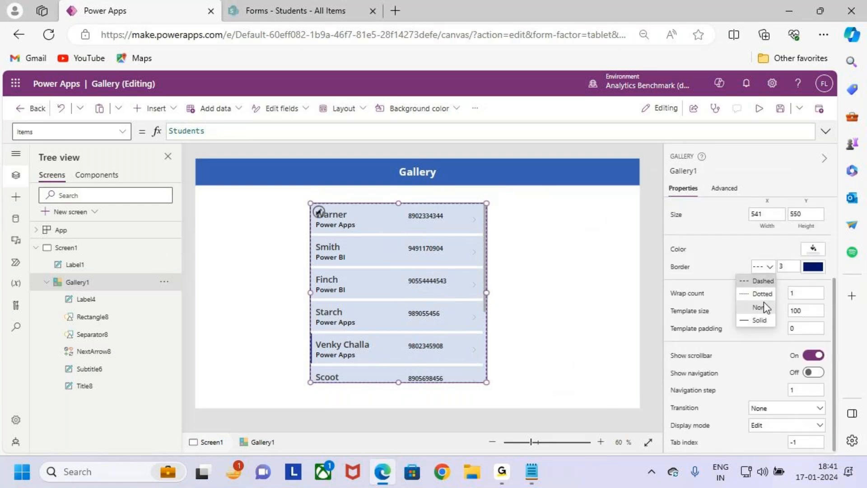
click(763, 294)
click(565, 305)
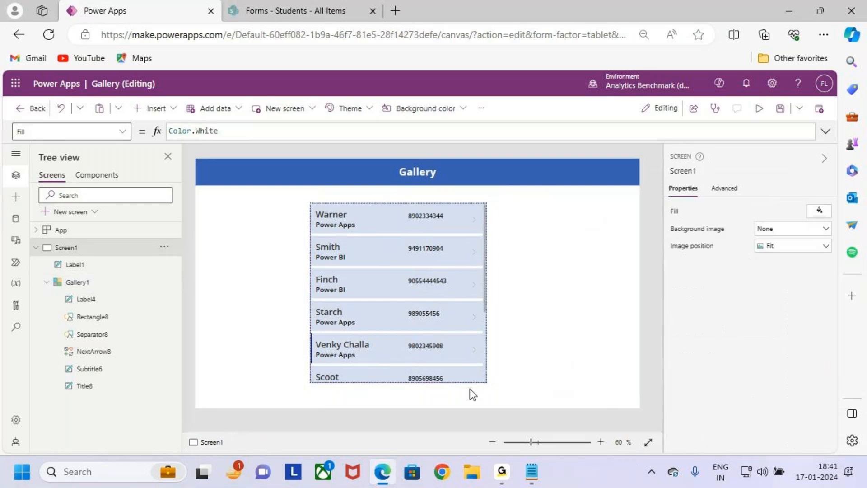
- Change the gallery border style to Solid and preview it
scroll(462, 307, up, 1)
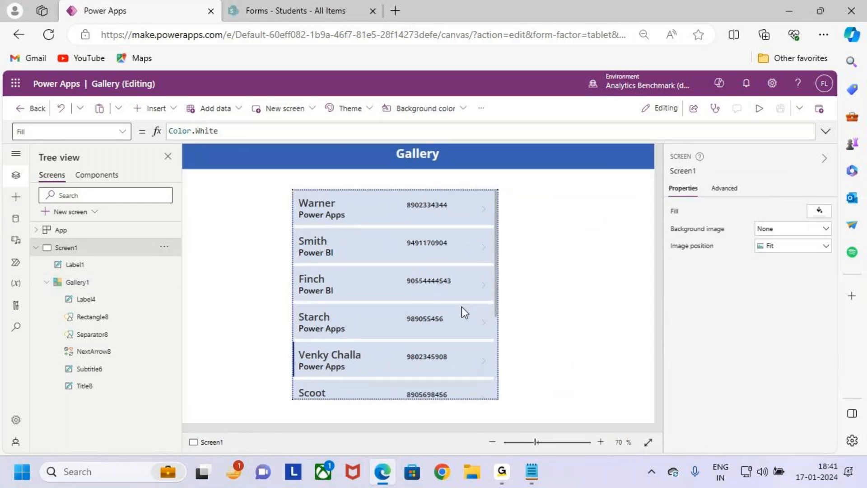
click(433, 303)
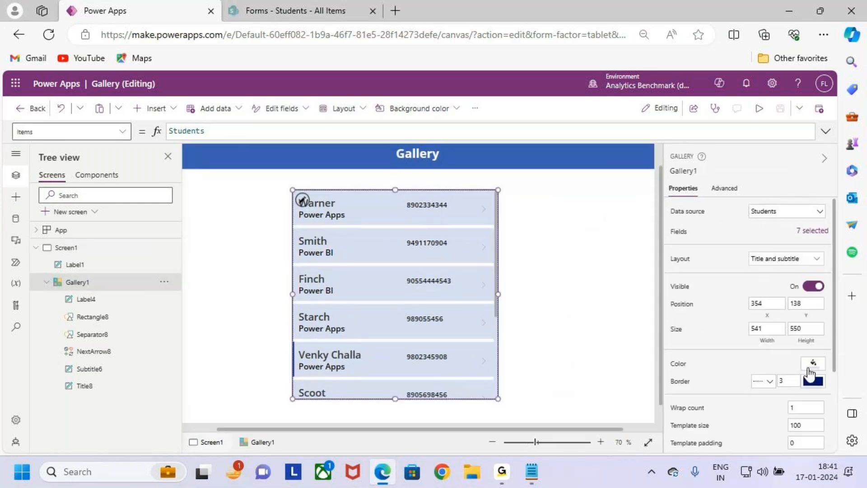
scroll(803, 343, down, 3)
click(768, 268)
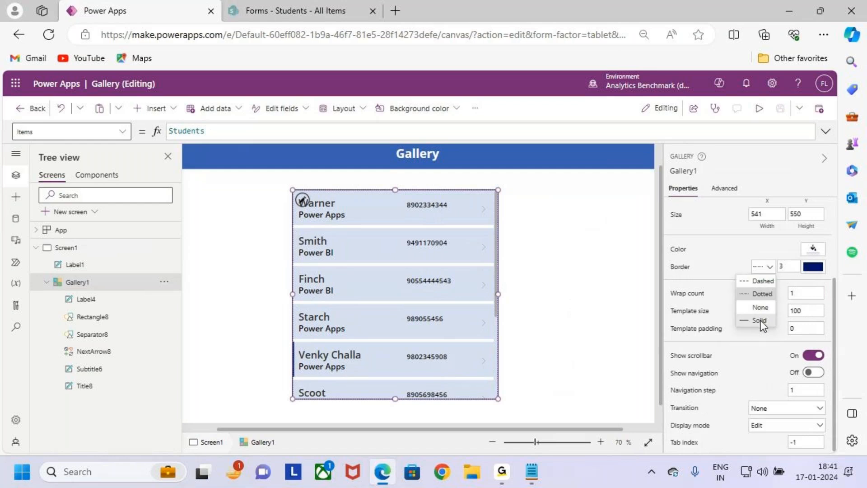
click(761, 321)
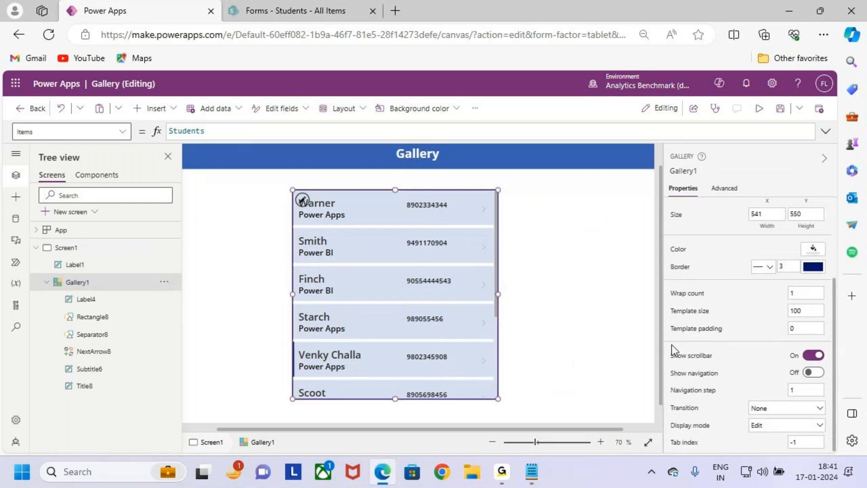
click(554, 313)
- Set the gallery border style to None and preview the borderless gallery
click(492, 350)
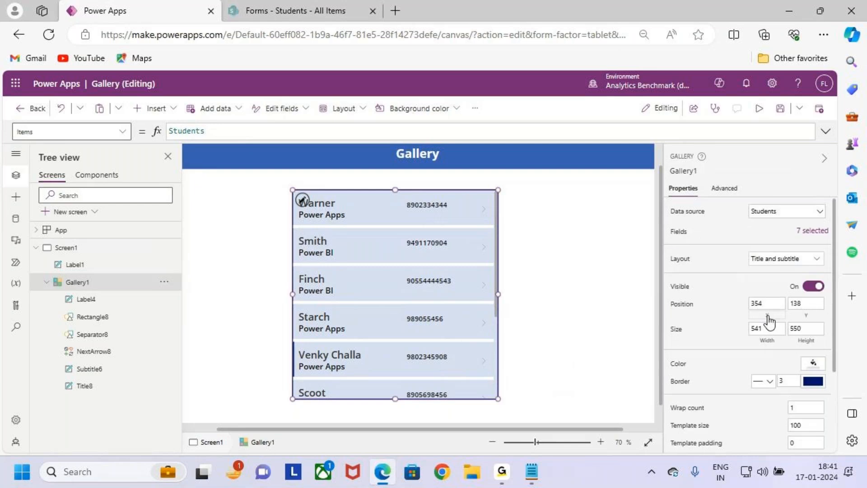
scroll(788, 367, down, 3)
click(768, 268)
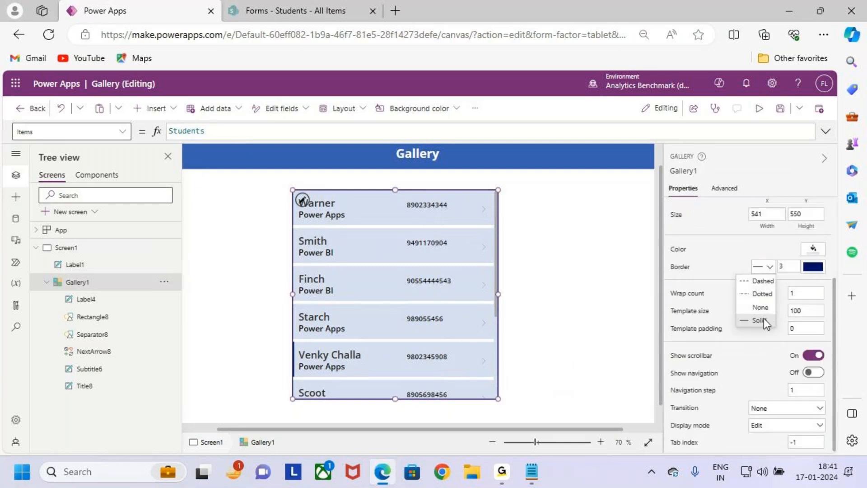
click(765, 307)
click(564, 294)
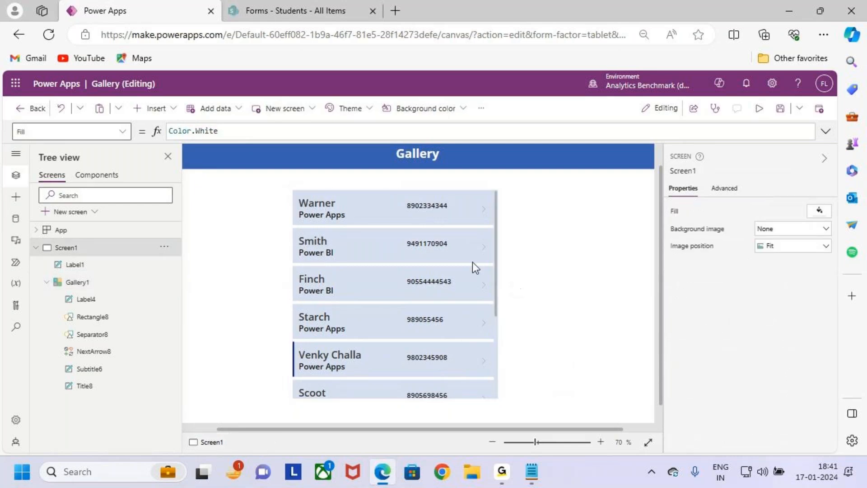
- Restore a Solid border style on the student gallery
click(438, 295)
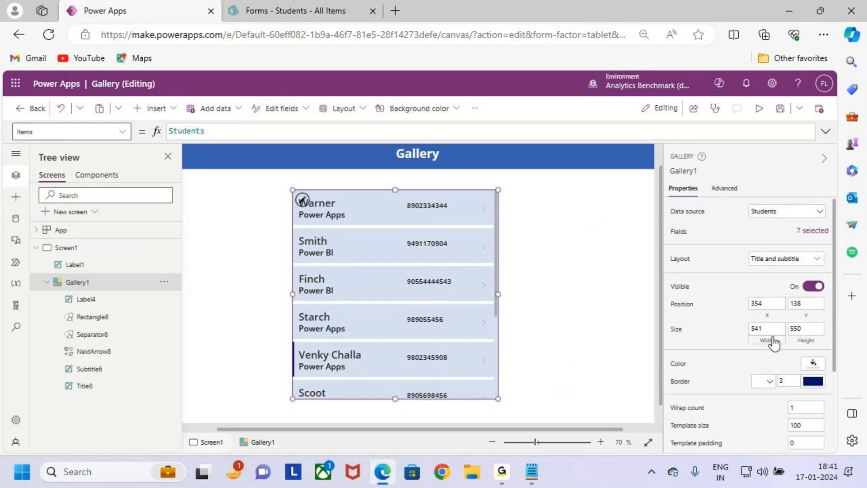
scroll(771, 341, down, 3)
click(768, 266)
click(768, 319)
click(781, 266)
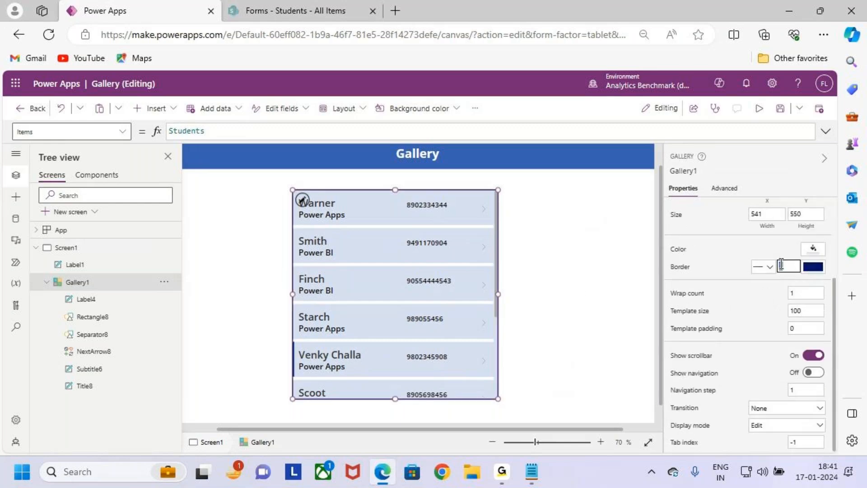
- Try orange and then a lighter blue as the gallery border colour
click(814, 266)
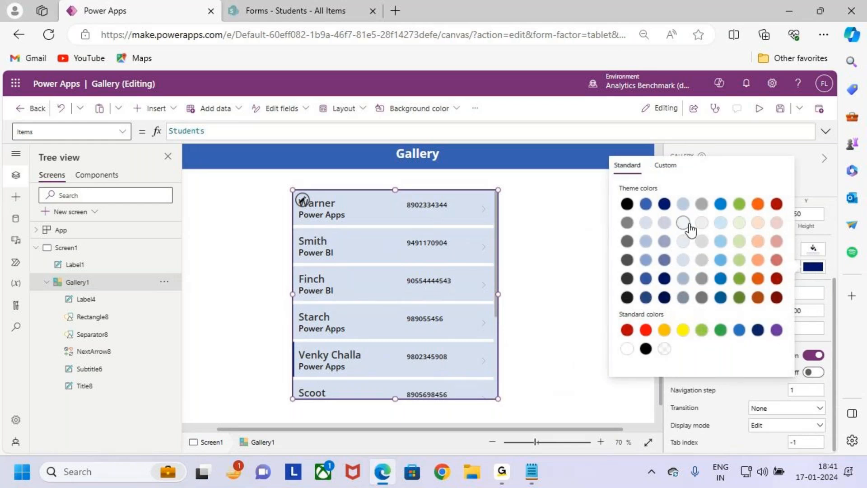
click(757, 205)
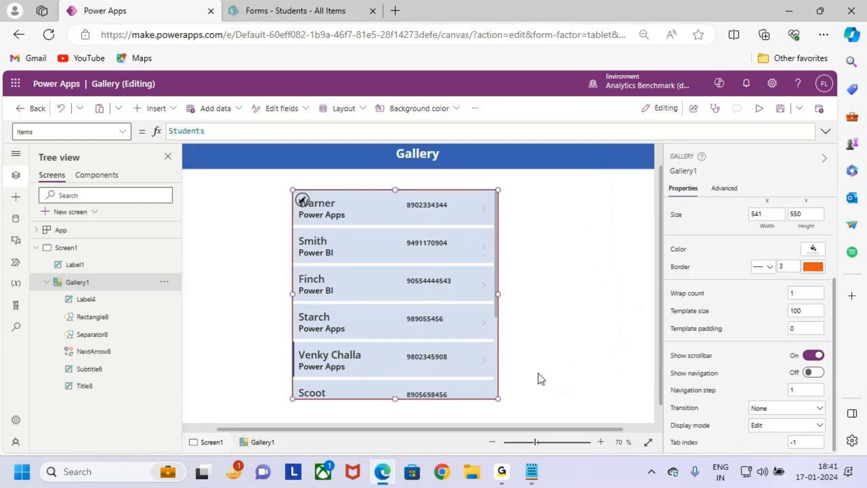
click(604, 335)
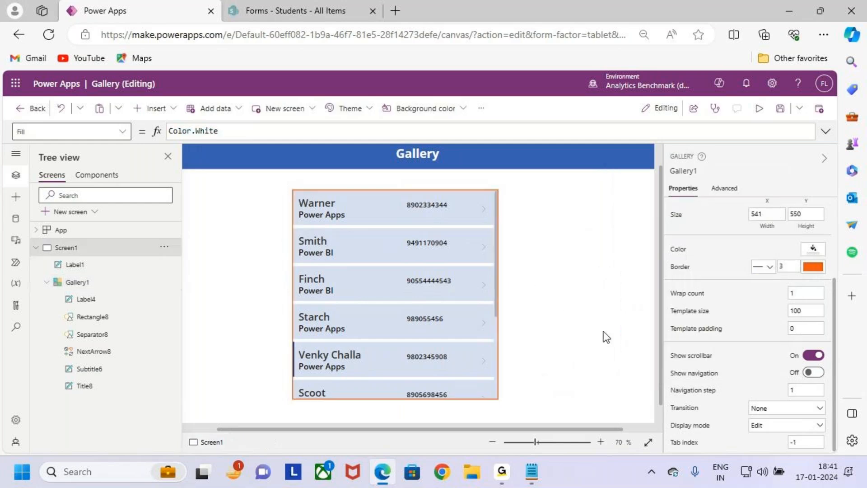
click(451, 300)
scroll(806, 327, down, 2)
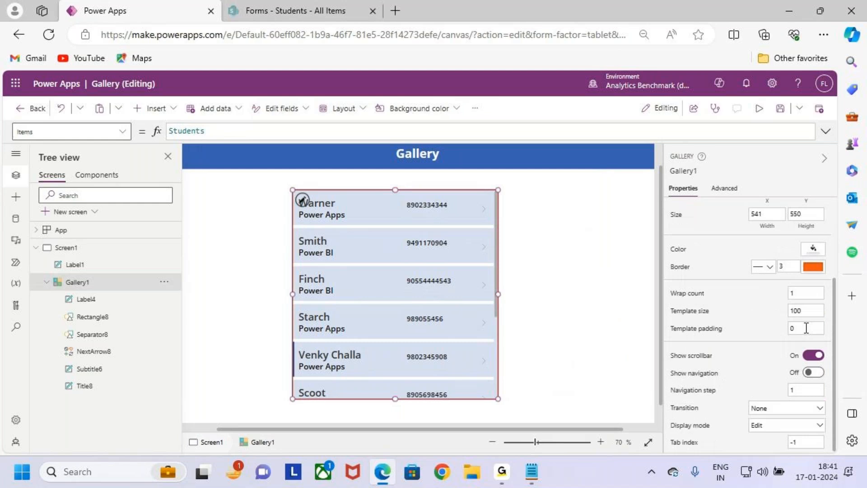
click(812, 267)
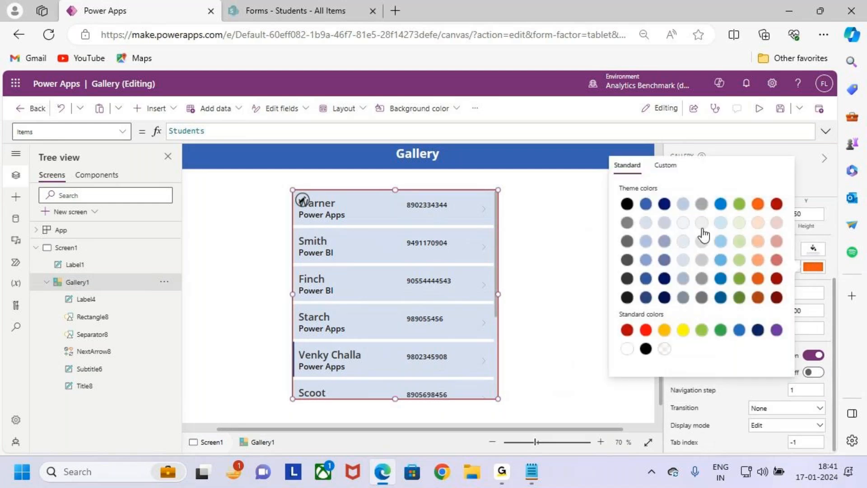
click(645, 222)
click(551, 300)
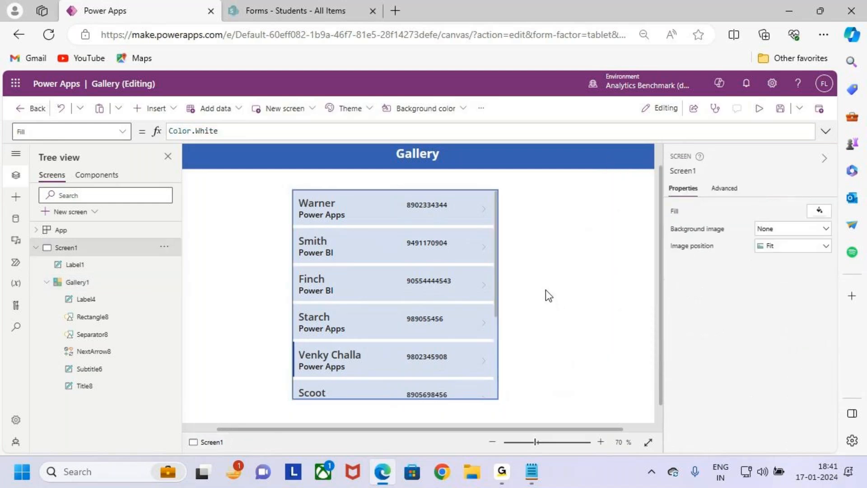
- Set the gallery border colour back to the dark blue theme colour
click(459, 295)
scroll(820, 345, down, 2)
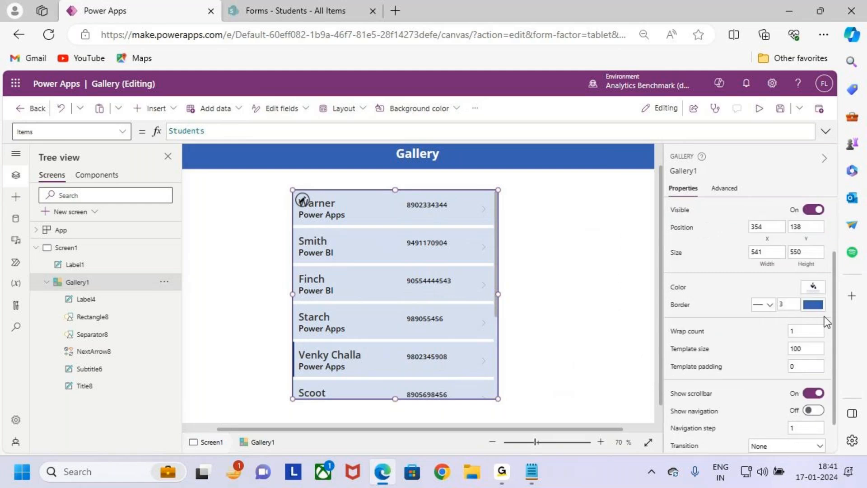
click(813, 304)
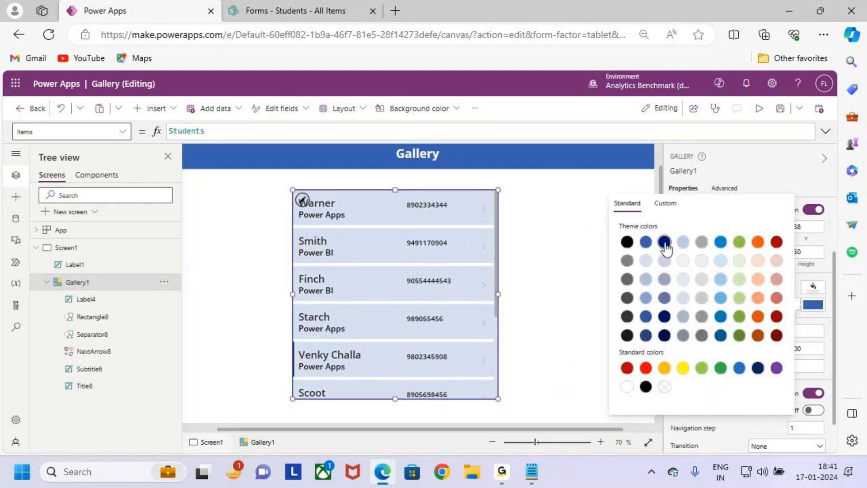
click(664, 243)
scroll(762, 313, down, 1)
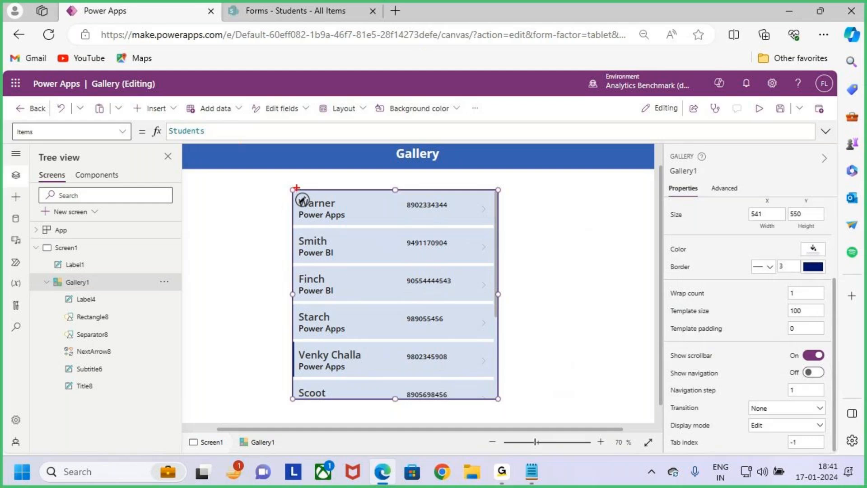
- Outline the gallery's name and phone columns in red and set Wrap count to 2
mouse_move(293, 188)
mouse_down()
mouse_move(400, 374)
mouse_move(446, 398)
mouse_move(489, 406)
mouse_up()
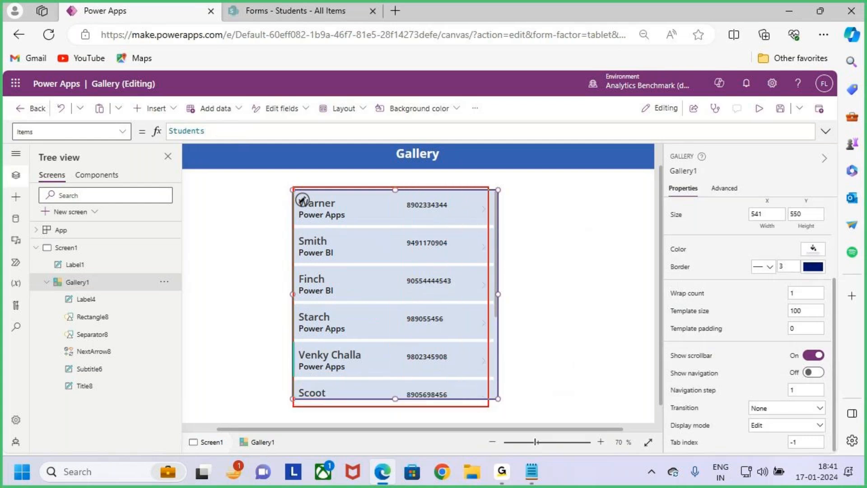
mouse_move(375, 168)
mouse_down()
mouse_move(378, 198)
mouse_move(395, 201)
mouse_up()
drag(397, 168, 384, 194)
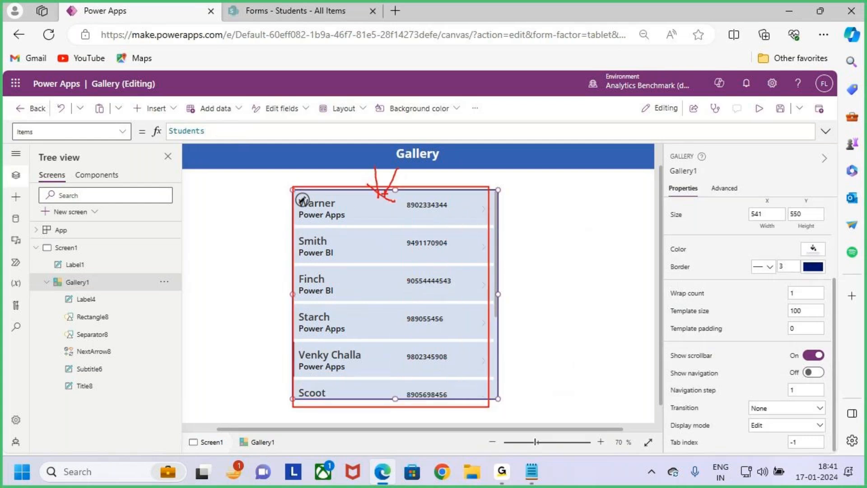
key(Escape)
key(ctrl+2)
drag(294, 182, 404, 402)
drag(417, 185, 493, 384)
key(Escape)
click(804, 292)
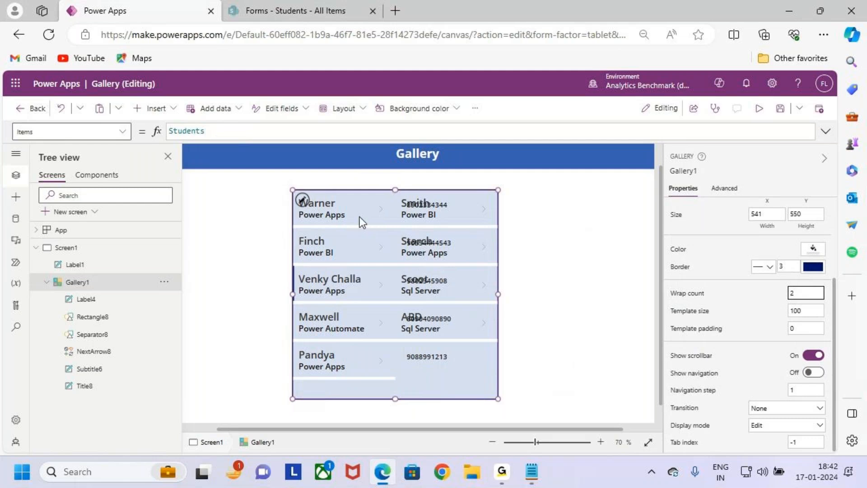
- Outline the two resulting gallery columns in red, then change Wrap count to 3
key(ctrl+2)
drag(293, 184, 381, 391)
drag(397, 190, 498, 395)
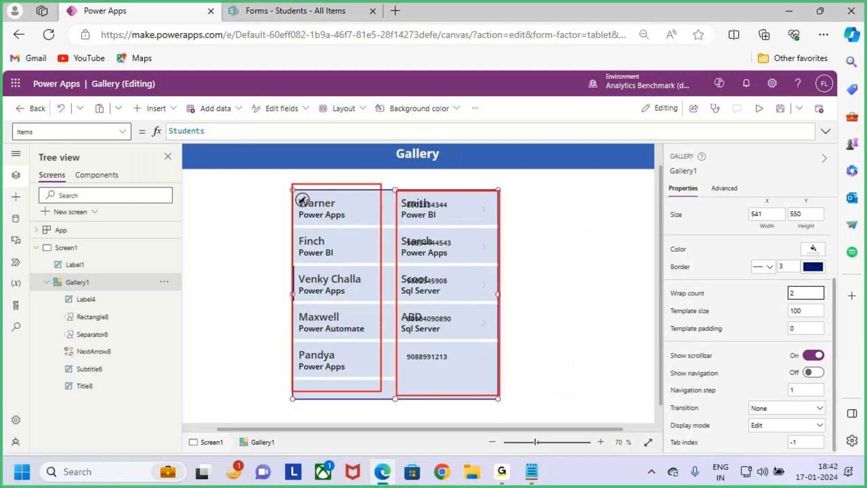
key(Escape)
click(805, 296)
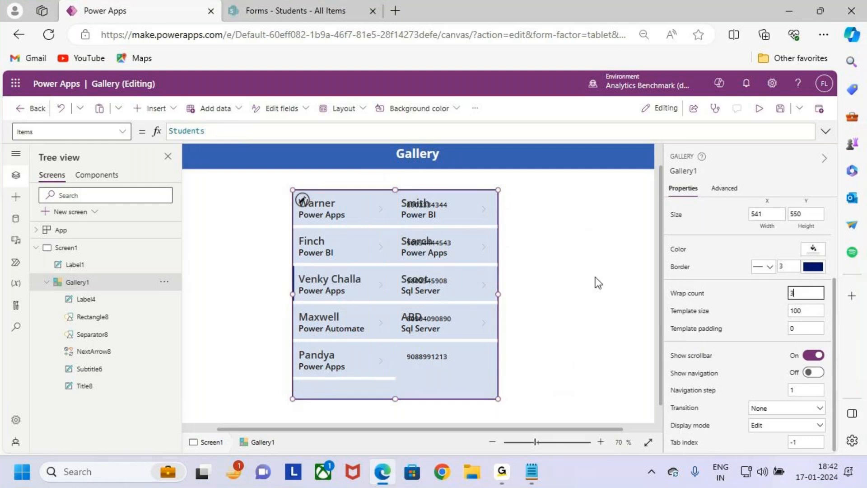
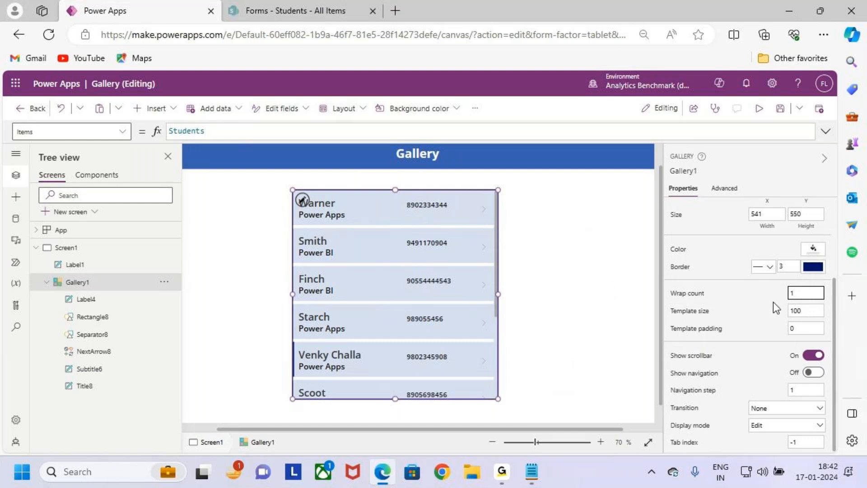
- Change Gallery1's Template size to 150 and mark the taller rows on screen
double_click(806, 310)
click(813, 311)
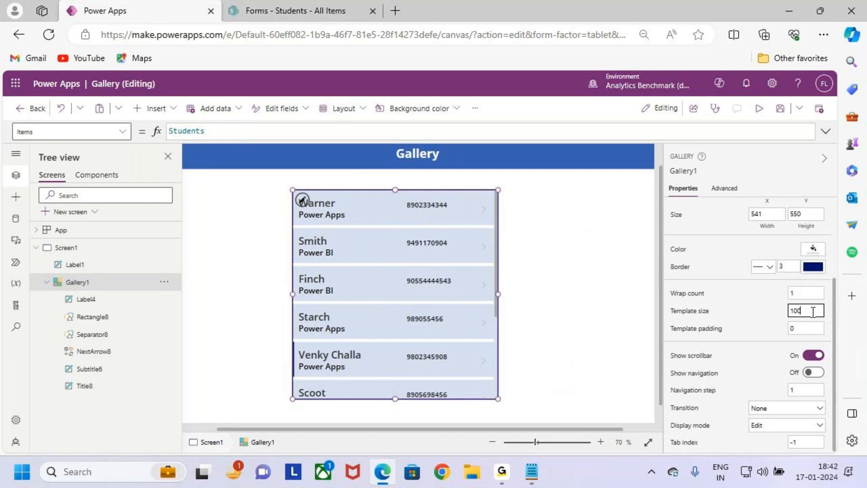
key(ctrl+2)
mouse_move(780, 301)
mouse_down()
mouse_move(817, 321)
mouse_move(802, 305)
mouse_move(845, 274)
mouse_up()
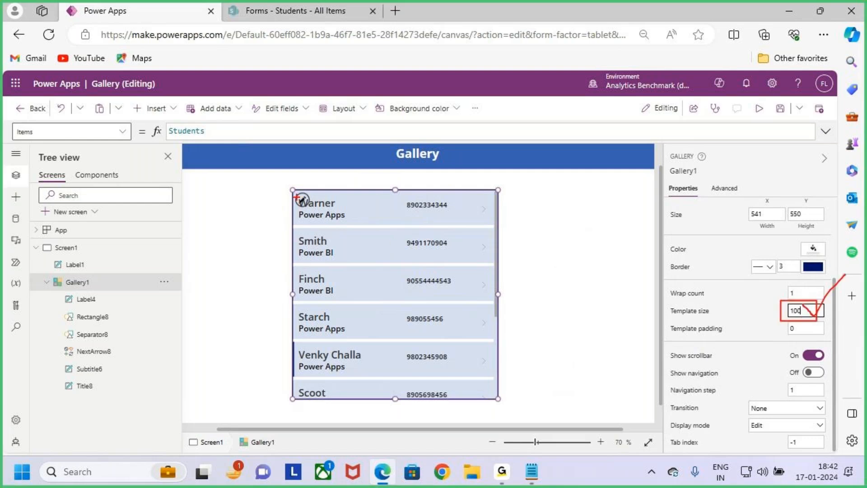
mouse_move(294, 188)
mouse_down()
mouse_move(397, 224)
mouse_move(497, 223)
mouse_up()
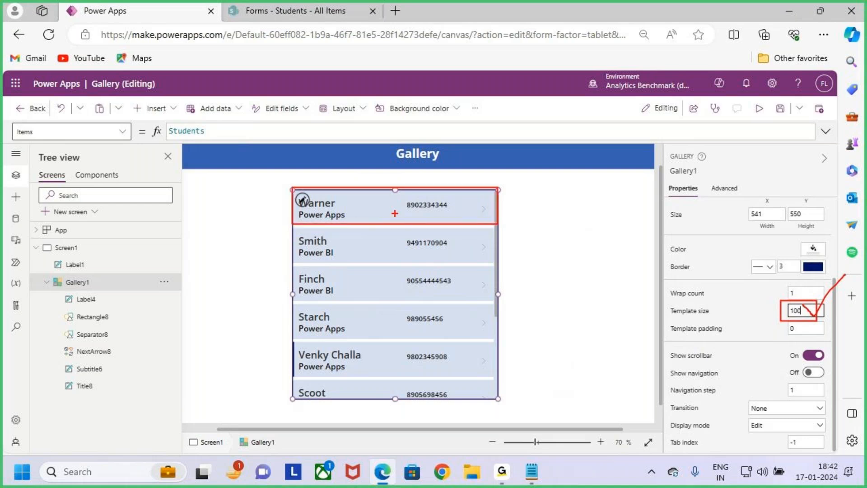
drag(383, 189, 383, 228)
mouse_move(383, 190)
mouse_down()
mouse_move(384, 227)
mouse_move(399, 213)
mouse_up()
key(Escape)
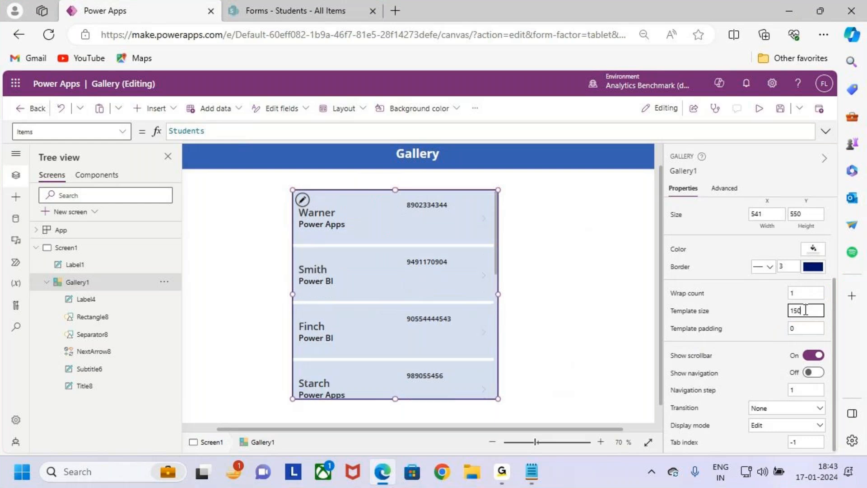
key(ctrl+2)
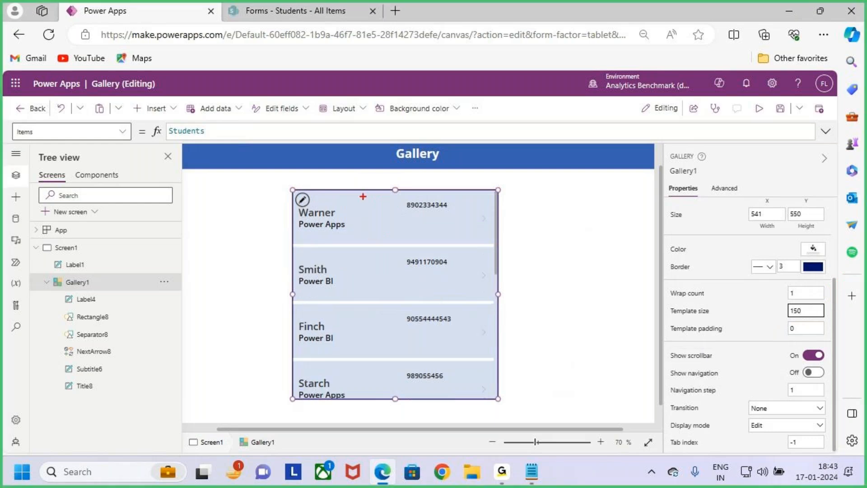
drag(366, 195, 363, 242)
mouse_move(366, 195)
mouse_down()
mouse_move(359, 202)
mouse_move(380, 208)
mouse_up()
key(Escape)
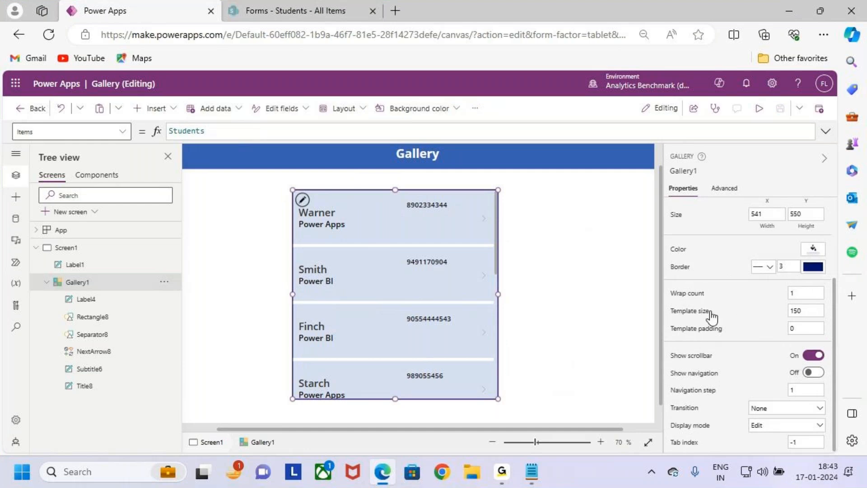
- Reset Template size to 100, then drag the first row taller until it reads 124
click(808, 312)
key(Return)
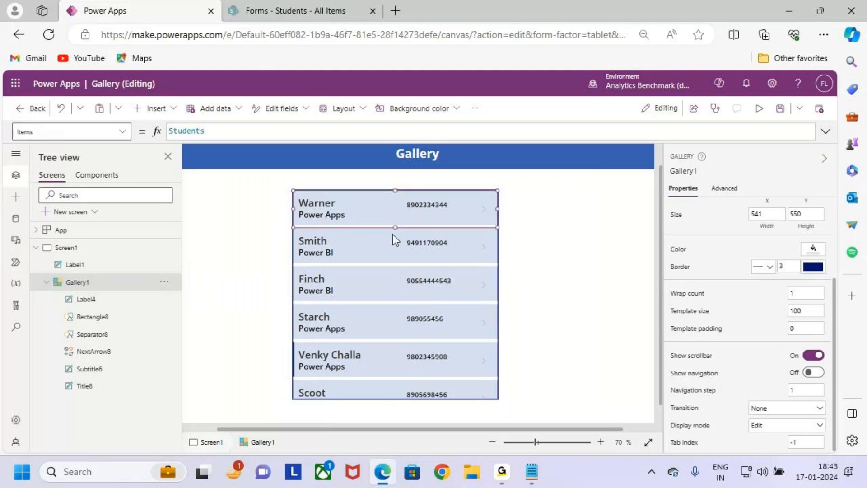
mouse_move(395, 227)
mouse_down()
mouse_move(396, 256)
mouse_move(397, 236)
mouse_up()
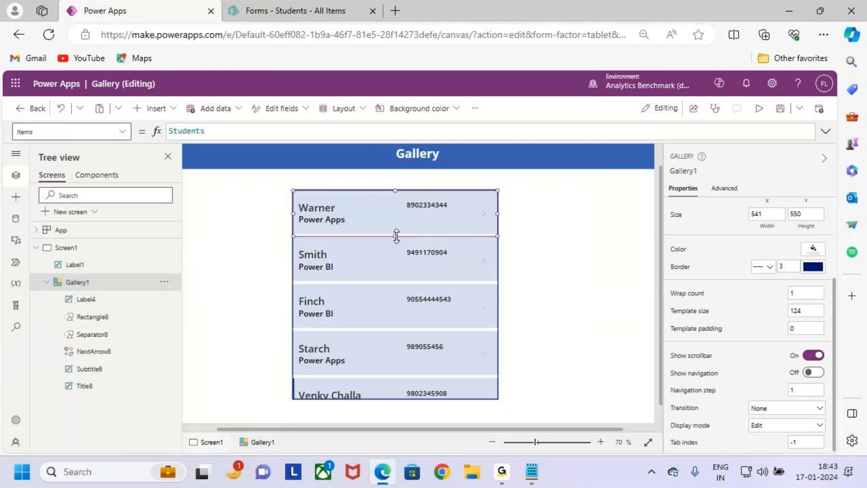
click(397, 267)
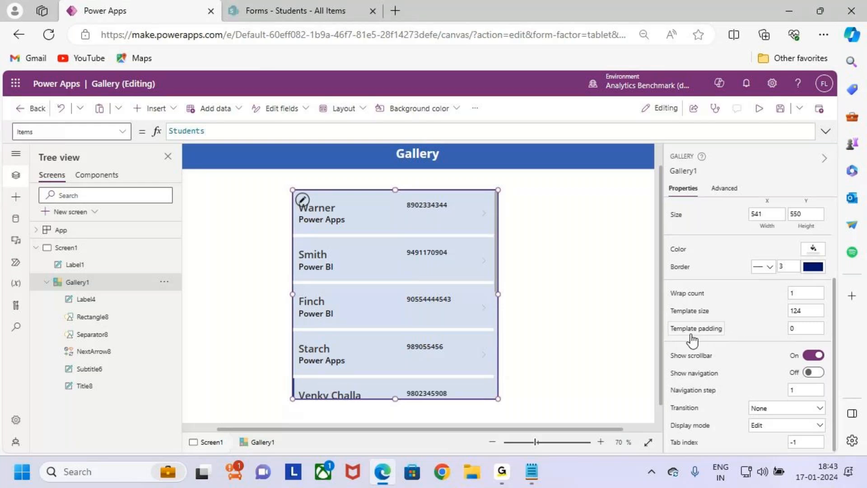
key(ctrl+2)
drag(789, 338, 815, 330)
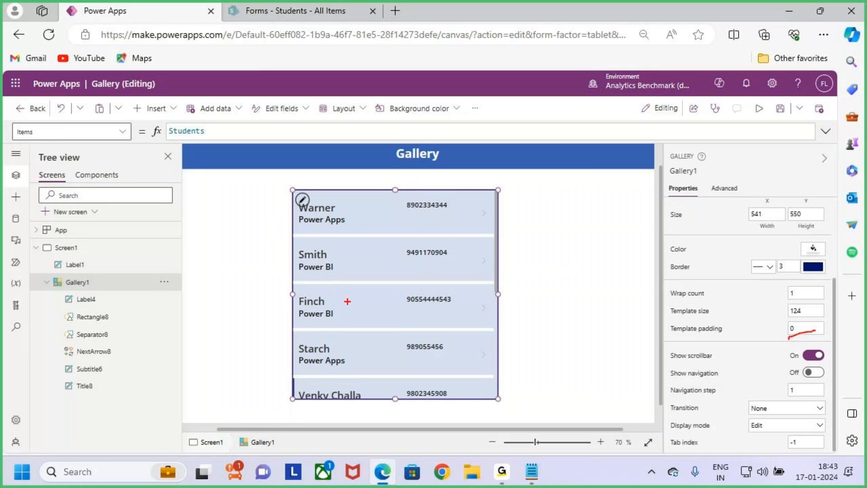
key(ctrl+2)
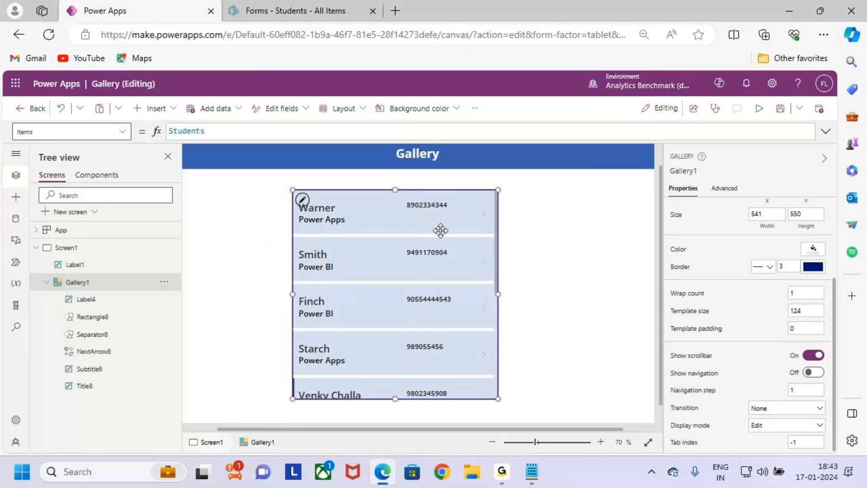
click(759, 110)
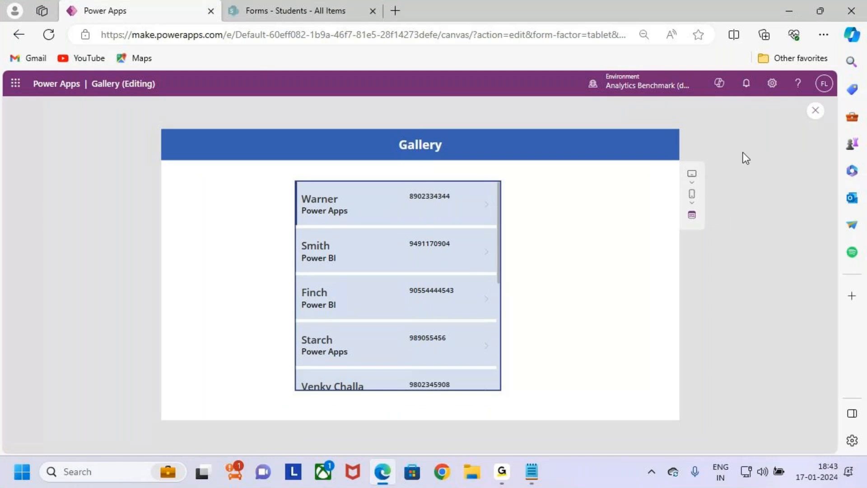
click(816, 111)
click(510, 315)
click(441, 313)
scroll(802, 359, down, 3)
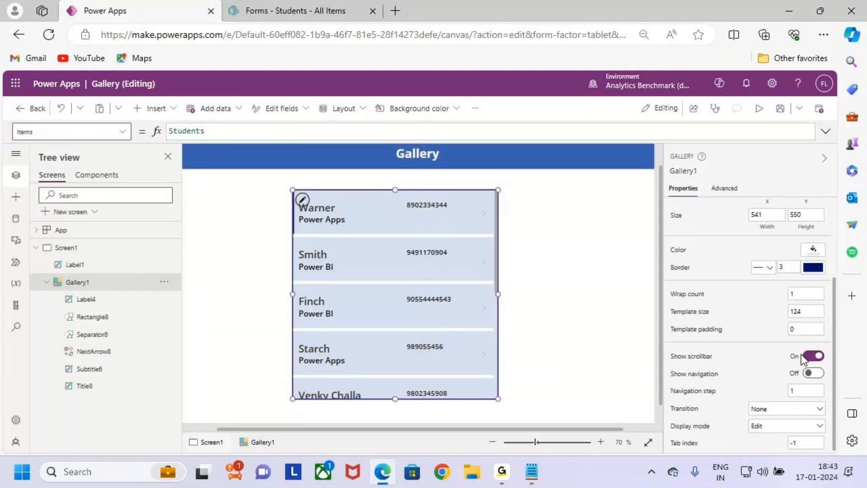
click(804, 329)
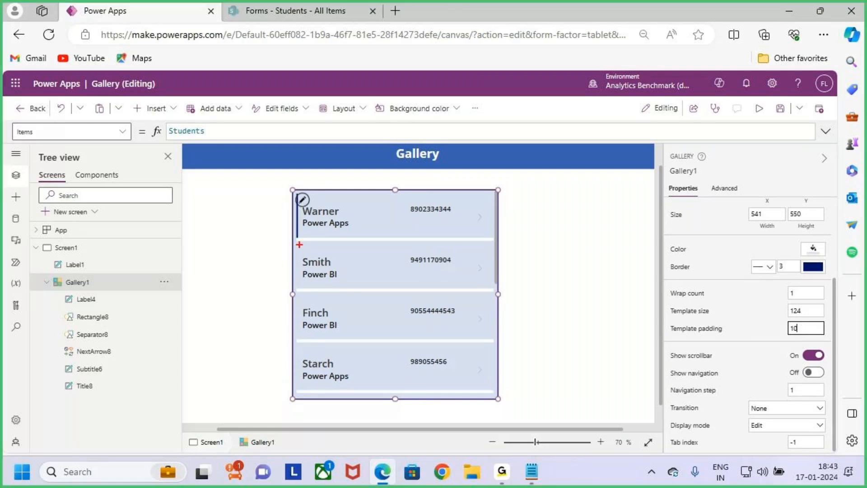
drag(312, 231, 315, 228)
key(Escape)
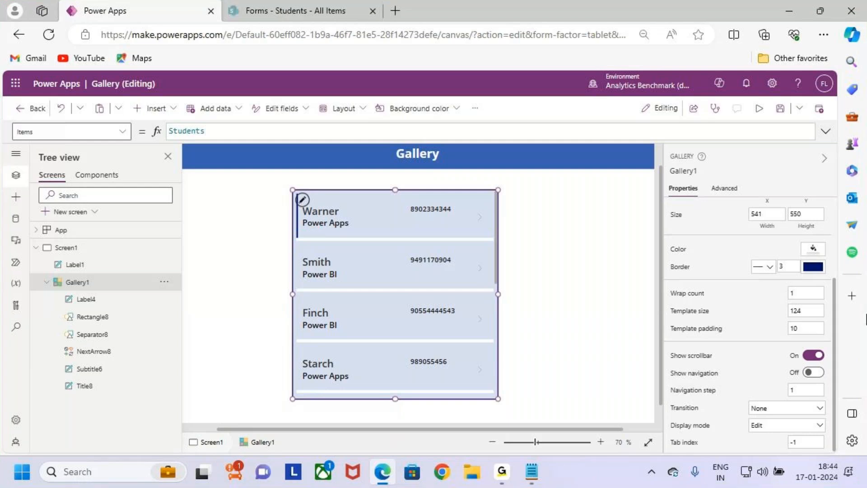
drag(804, 328, 765, 329)
text(20)
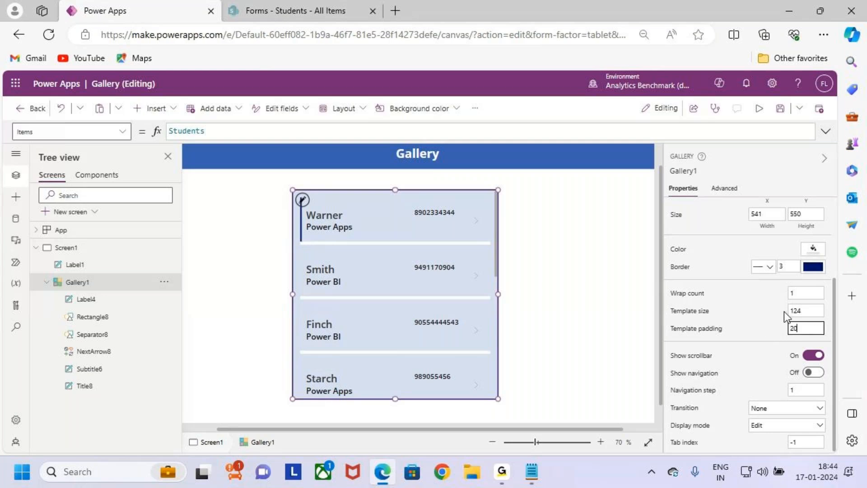
key(ctrl+a)
key(BackSpace)
text(0)
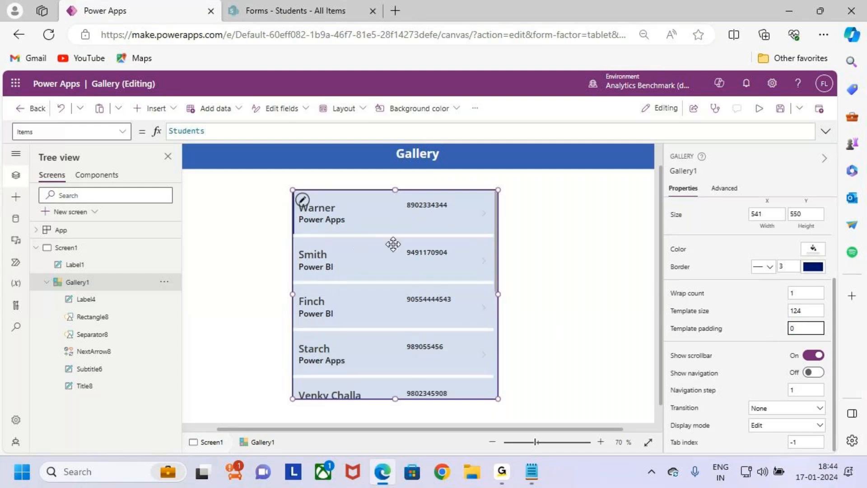
text(5)
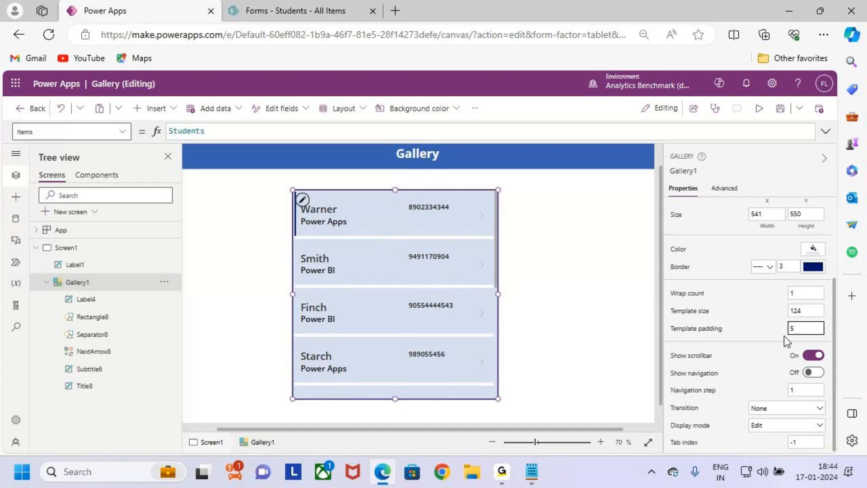
double_click(799, 326)
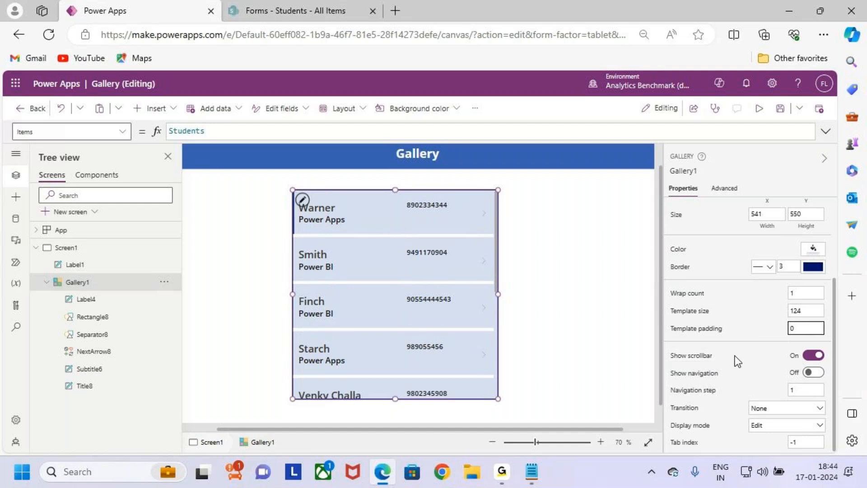
click(759, 109)
scroll(410, 294, down, 3)
scroll(410, 295, up, 3)
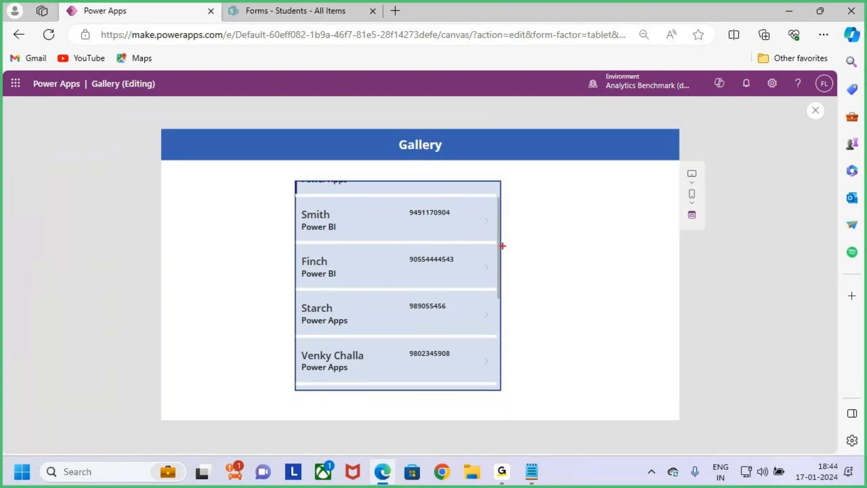
scroll(397, 316, up, 1)
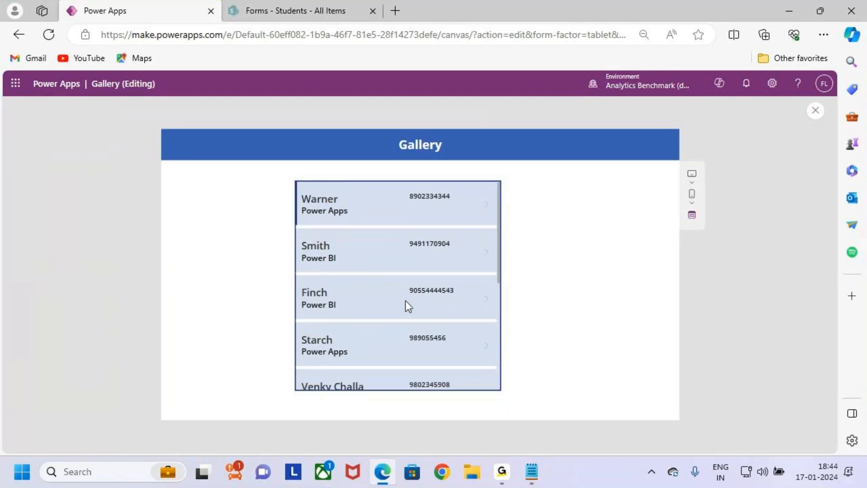
scroll(404, 289, down, 4)
scroll(404, 293, up, 4)
click(815, 110)
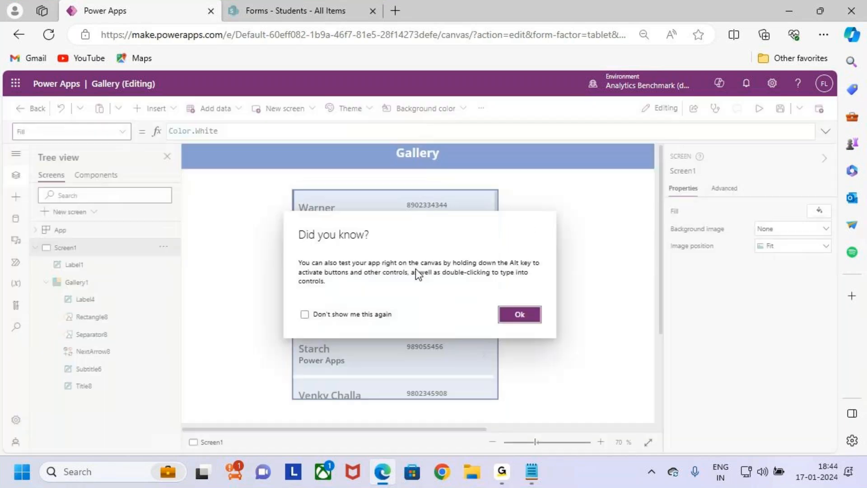
click(524, 316)
scroll(742, 368, down, 3)
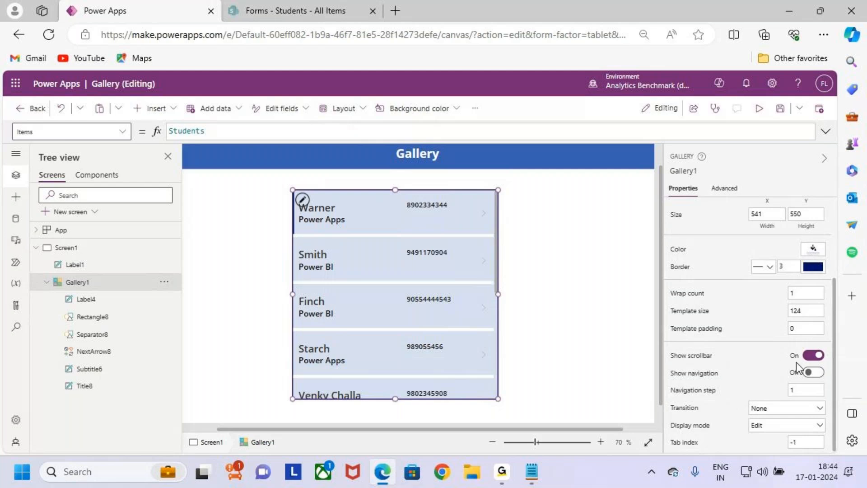
click(814, 357)
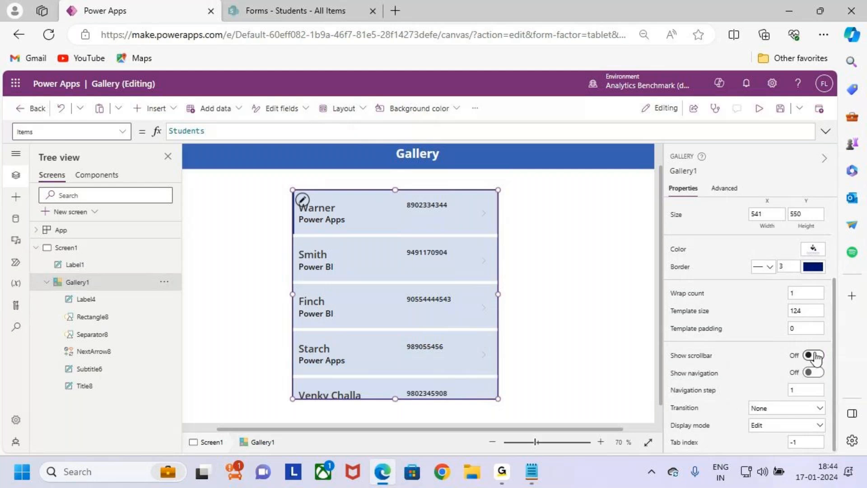
click(759, 109)
scroll(420, 304, down, 3)
scroll(438, 316, up, 1)
scroll(449, 371, down, 2)
scroll(429, 298, up, 5)
scroll(428, 305, down, 3)
scroll(399, 253, up, 3)
click(816, 110)
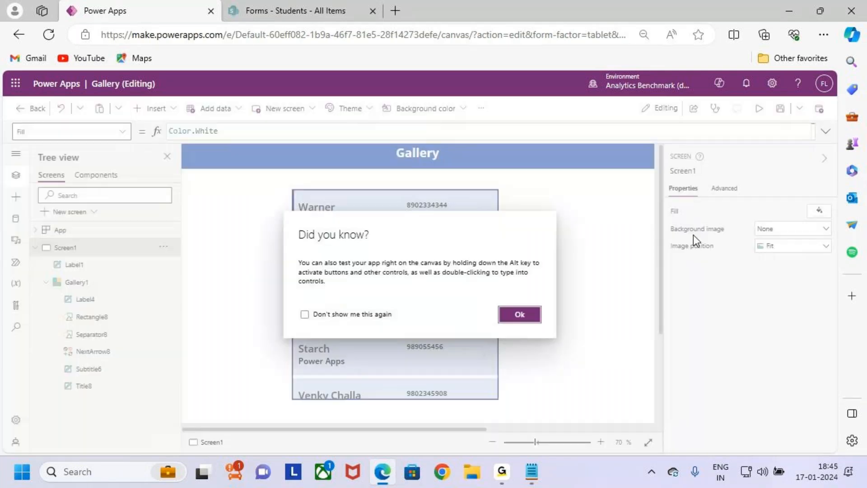
click(524, 318)
click(456, 304)
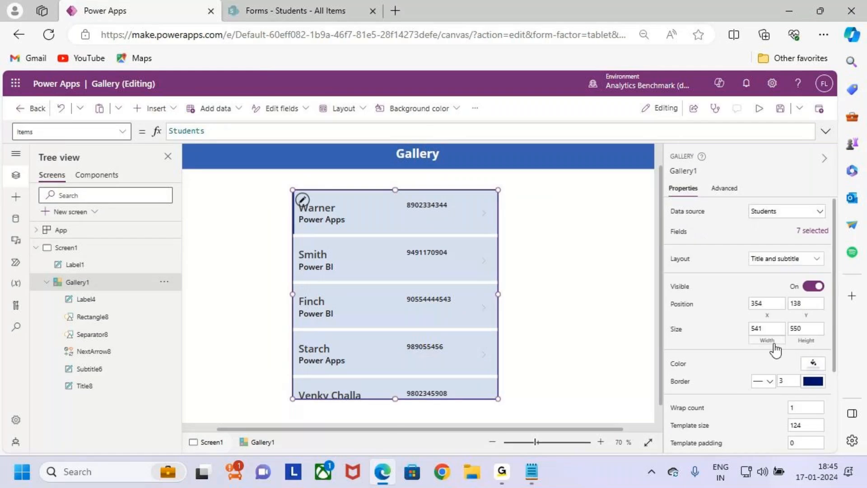
scroll(774, 348, down, 3)
click(811, 355)
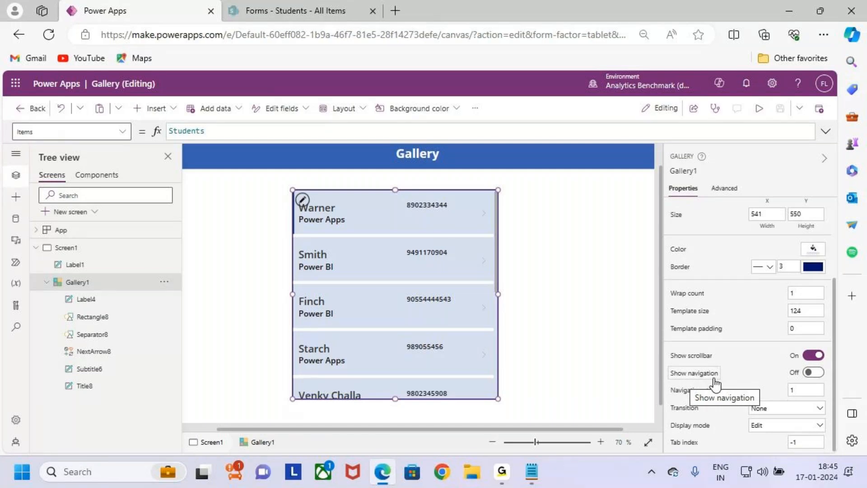
- Switch on Gallery1's navigation arrows and launch the app preview
click(817, 373)
click(816, 373)
click(816, 373)
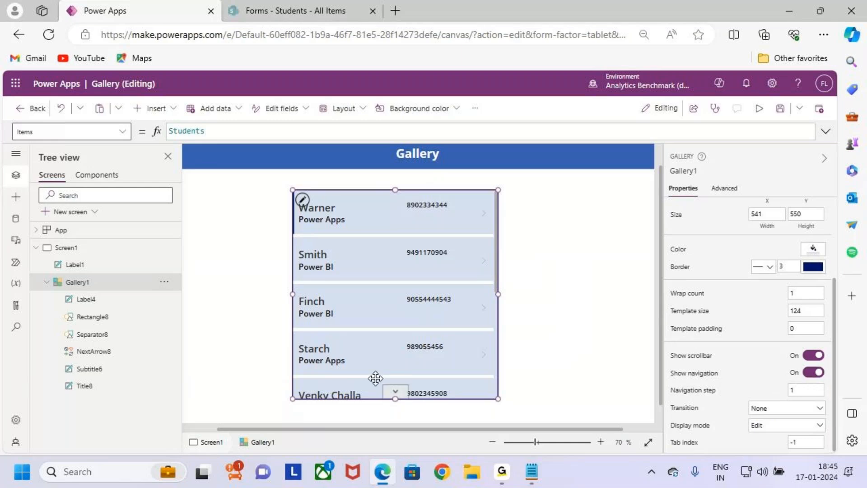
click(754, 114)
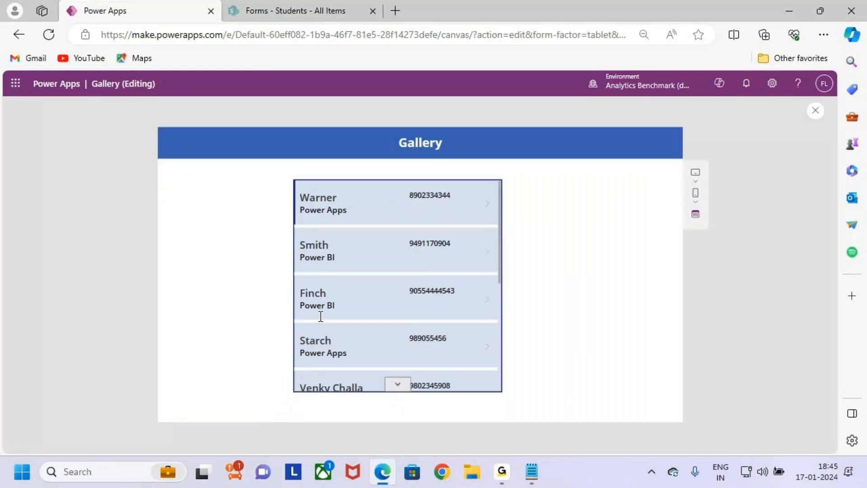
- Highlight the gallery's navigation chevrons and scroll the previewed student list
drag(381, 372, 413, 392)
key(Escape)
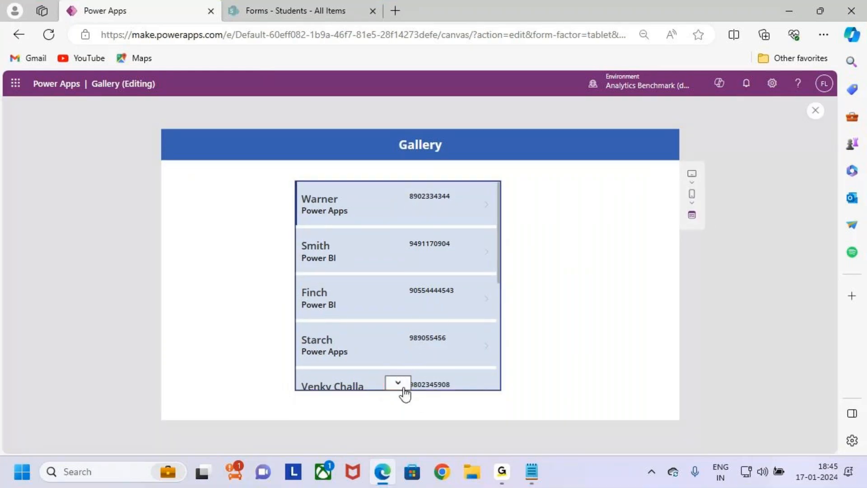
scroll(449, 291, down, 1)
scroll(449, 291, up, 1)
scroll(449, 291, down, 1)
scroll(449, 291, down, 2)
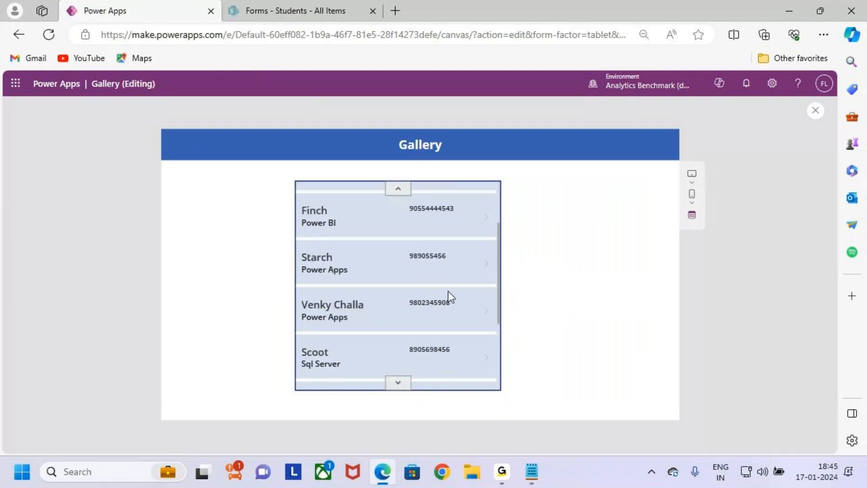
scroll(448, 291, up, 3)
drag(501, 255, 504, 209)
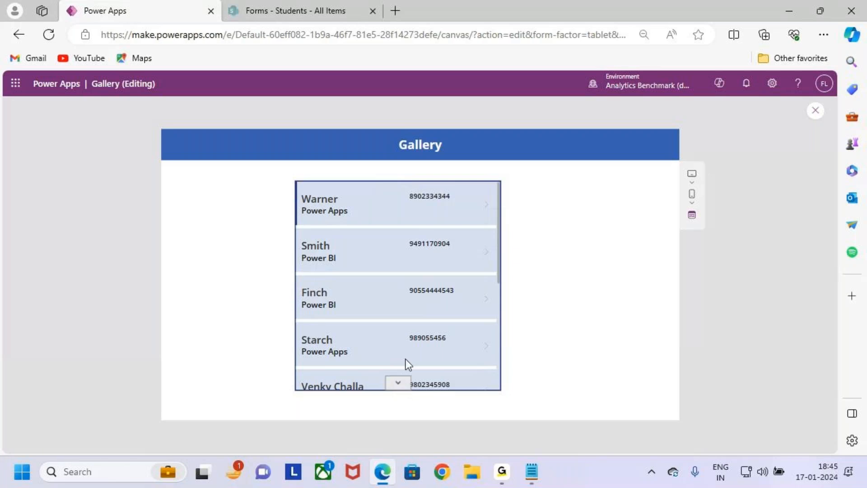
- Step down to the last student record with the chevrons, then back to the first
click(403, 387)
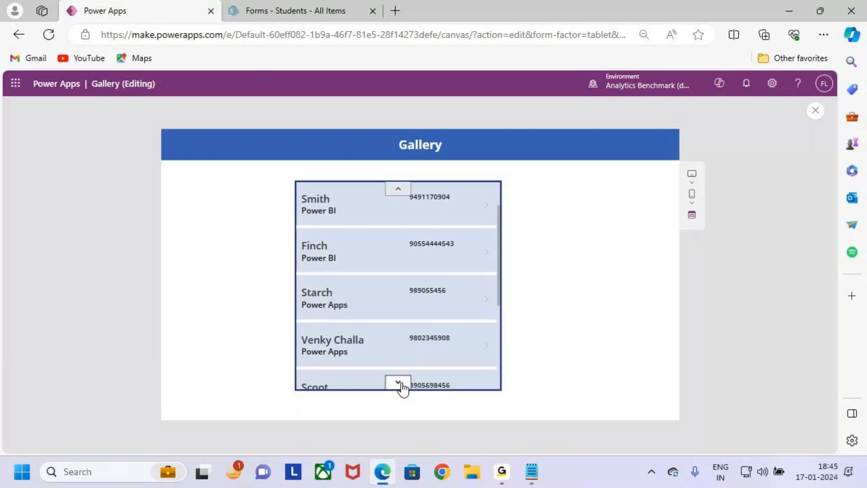
click(403, 388)
click(403, 388)
click(403, 387)
click(402, 385)
click(401, 192)
click(401, 192)
click(401, 192)
click(401, 192)
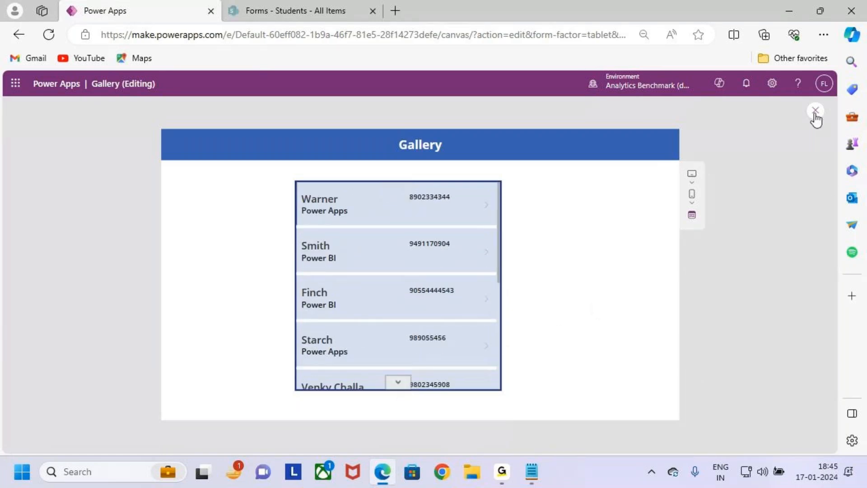
- Close the preview, dismiss the tip and select Gallery1 to show its navigation settings
click(815, 110)
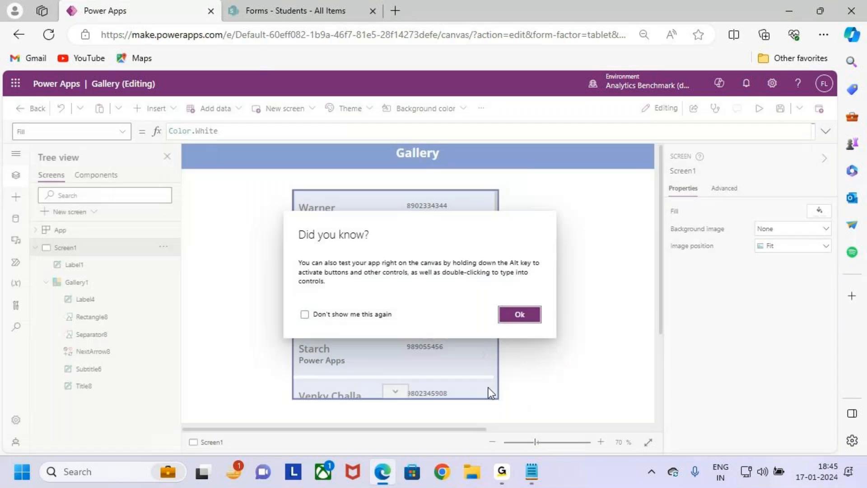
click(523, 311)
click(435, 371)
scroll(712, 403, down, 5)
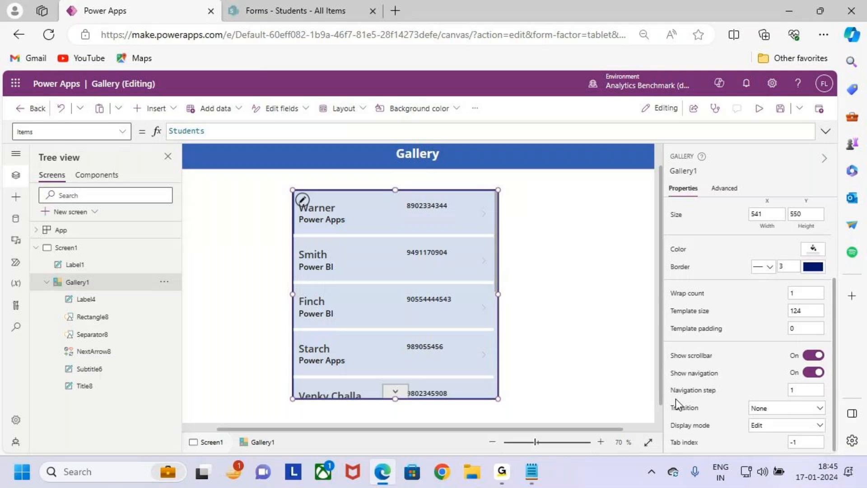
- Highlight the navigation settings, then start the app preview
key(ctrl+2)
drag(665, 380, 831, 400)
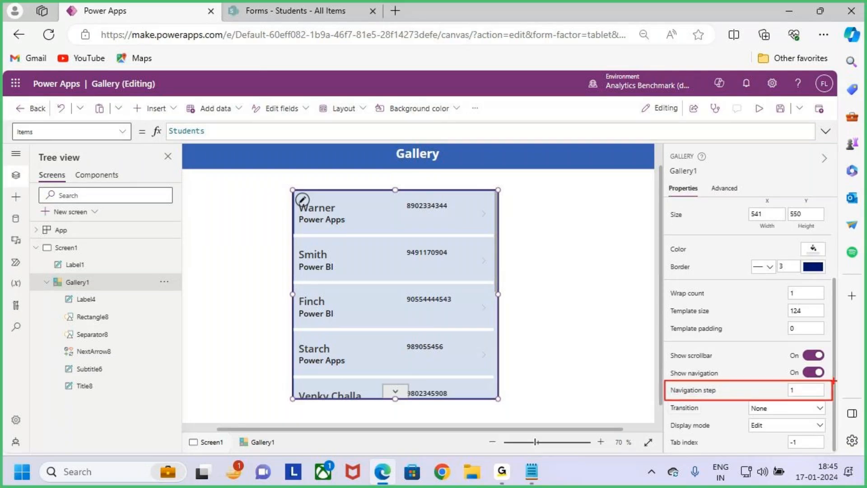
key(Escape)
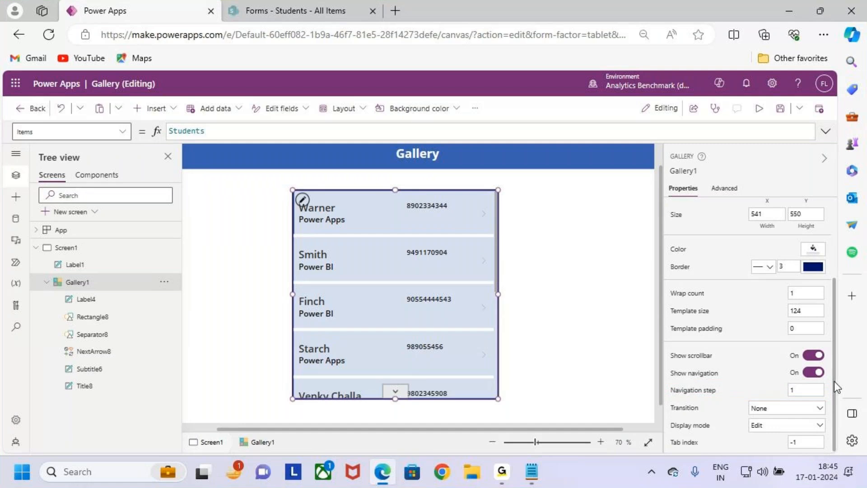
click(799, 109)
click(759, 108)
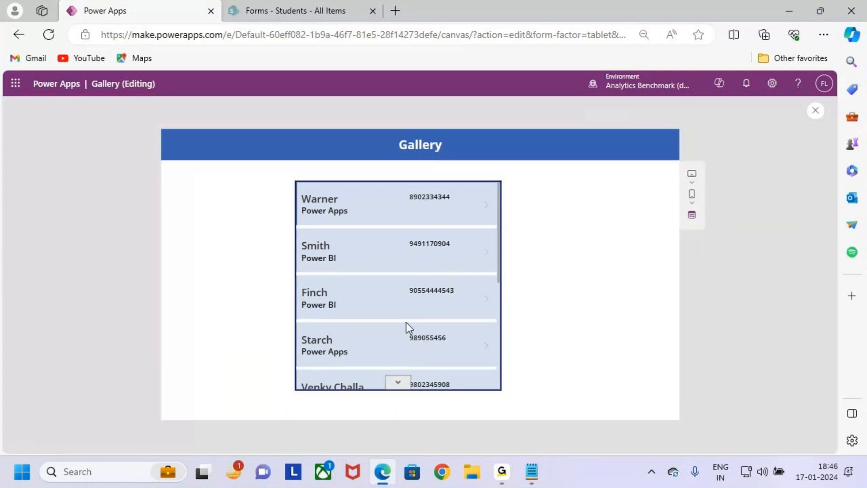
- Step the student list down and back up one record at a time
key(ctrl+2)
drag(294, 181, 498, 225)
key(Escape)
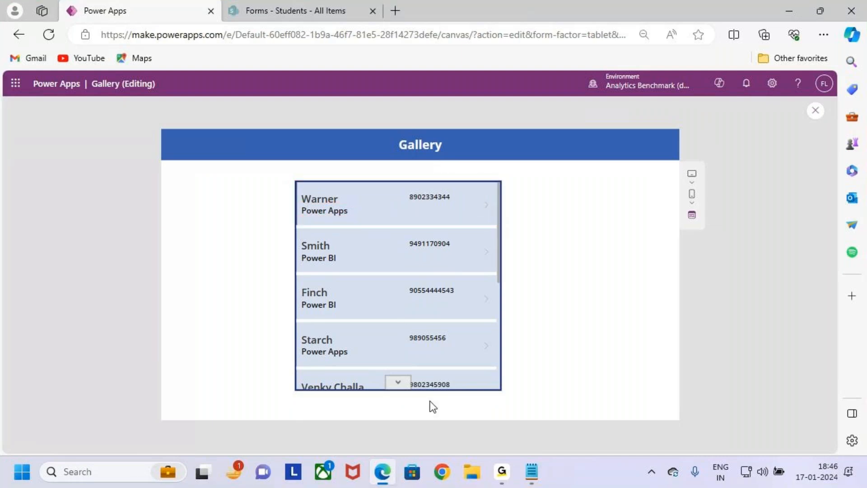
click(399, 385)
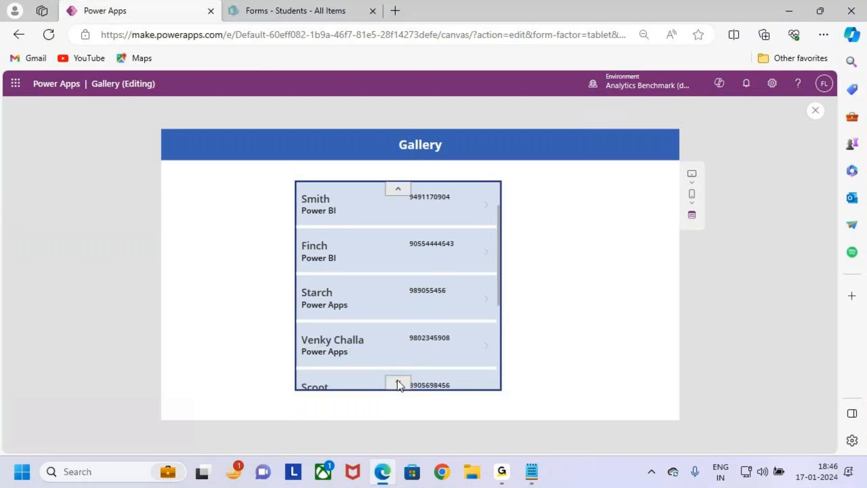
click(398, 192)
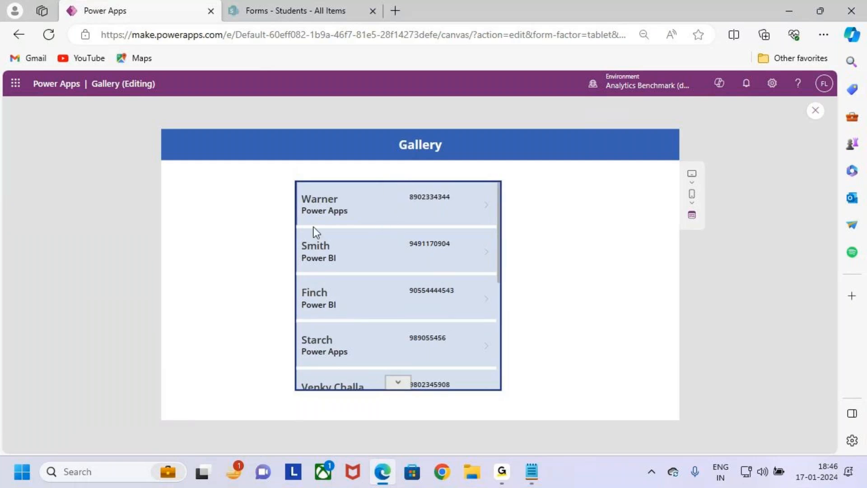
click(399, 384)
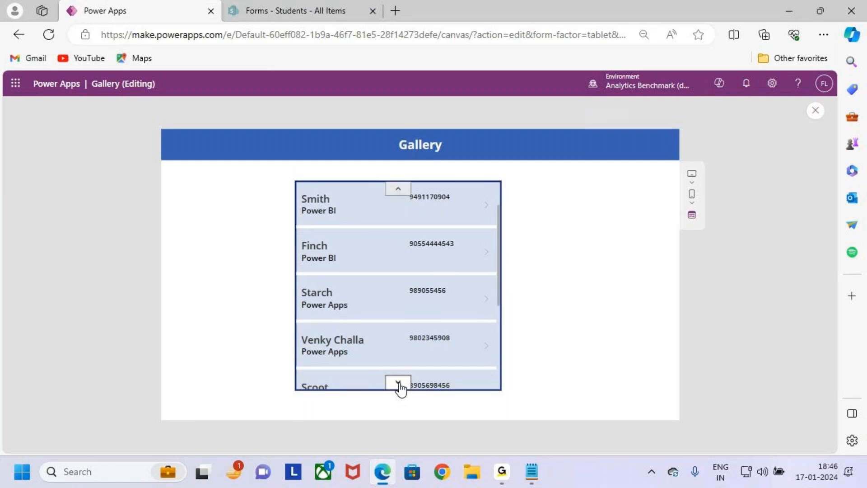
drag(295, 182, 363, 204)
click(398, 188)
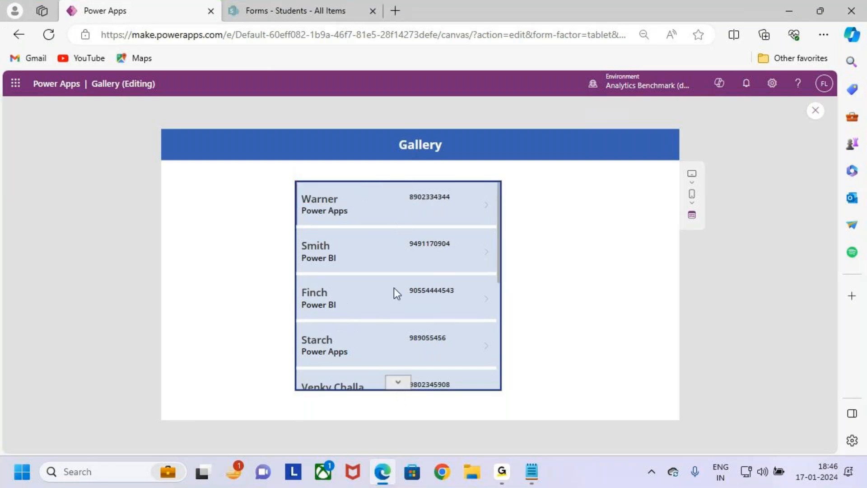
- Mark the gallery chevrons on screen and advance the student list two records
mouse_move(383, 373)
mouse_down()
mouse_move(413, 396)
mouse_move(429, 363)
mouse_up()
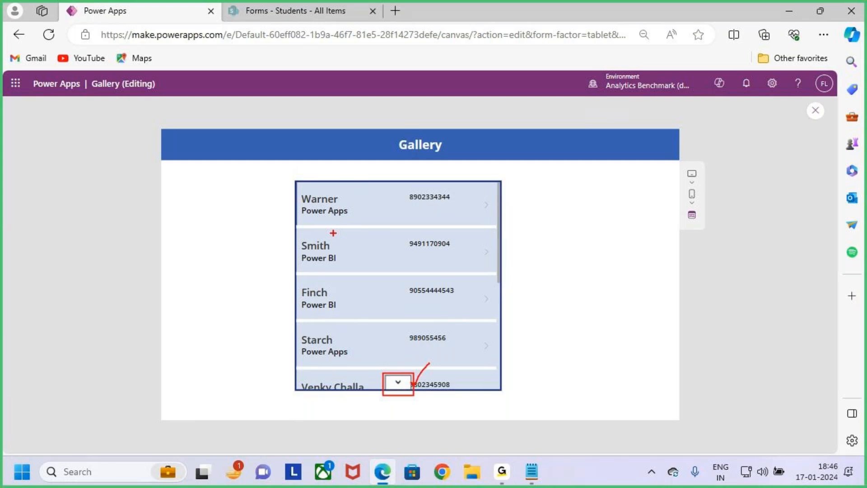
key(e)
drag(296, 181, 373, 221)
drag(394, 383, 422, 355)
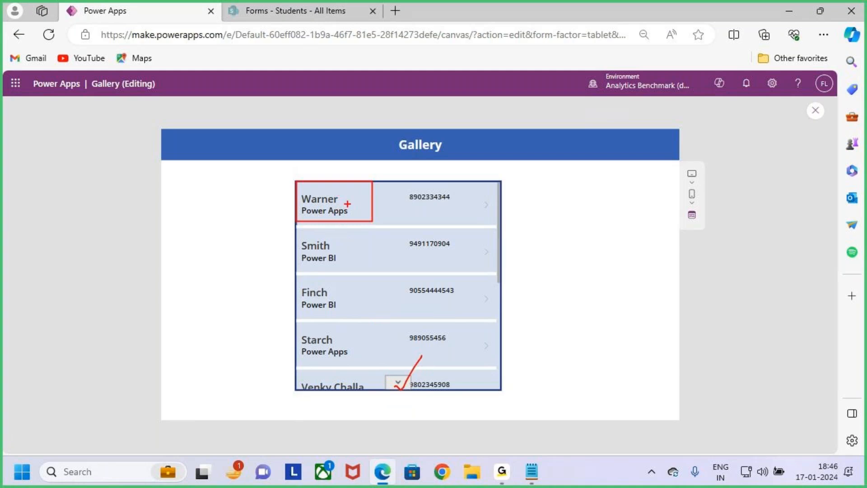
drag(298, 232, 355, 274)
key(Escape)
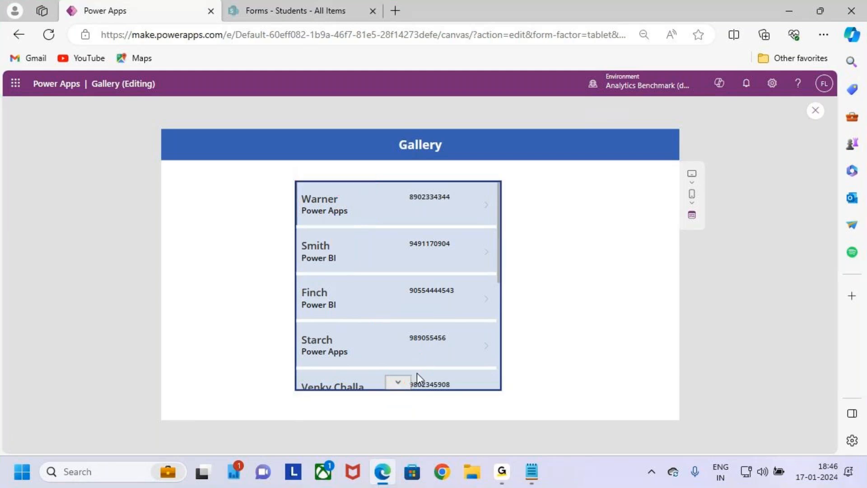
click(400, 384)
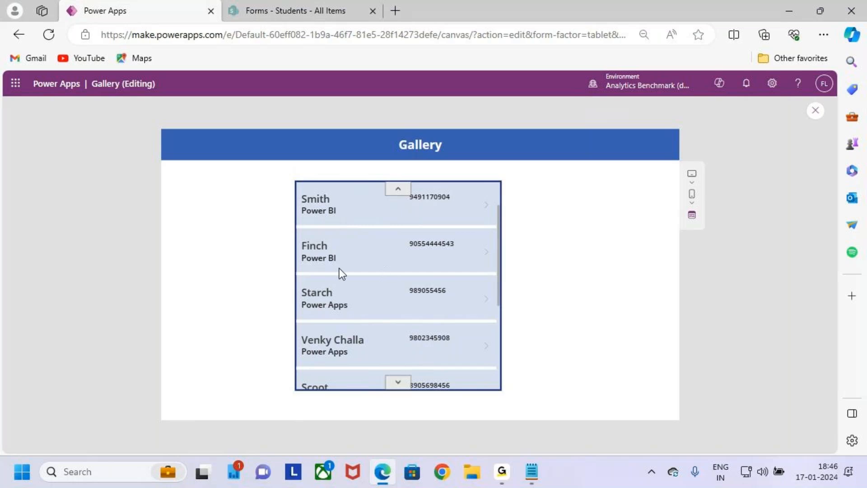
key(ctrl+2)
drag(382, 378, 412, 394)
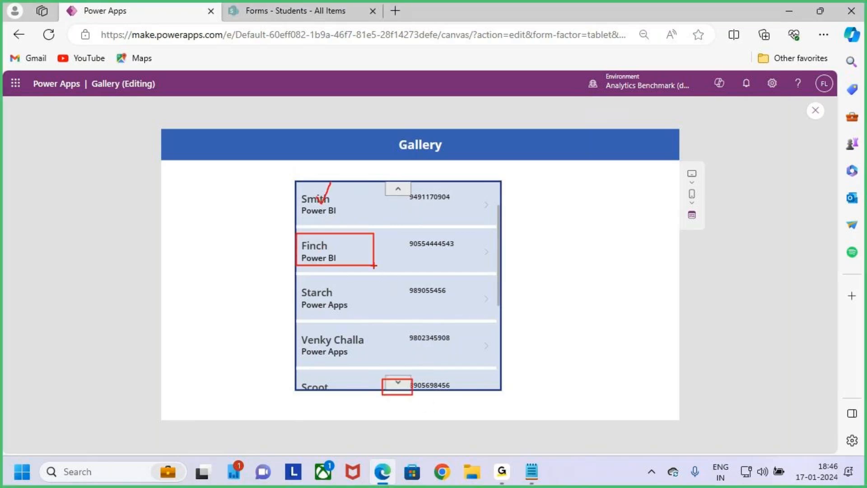
click(397, 383)
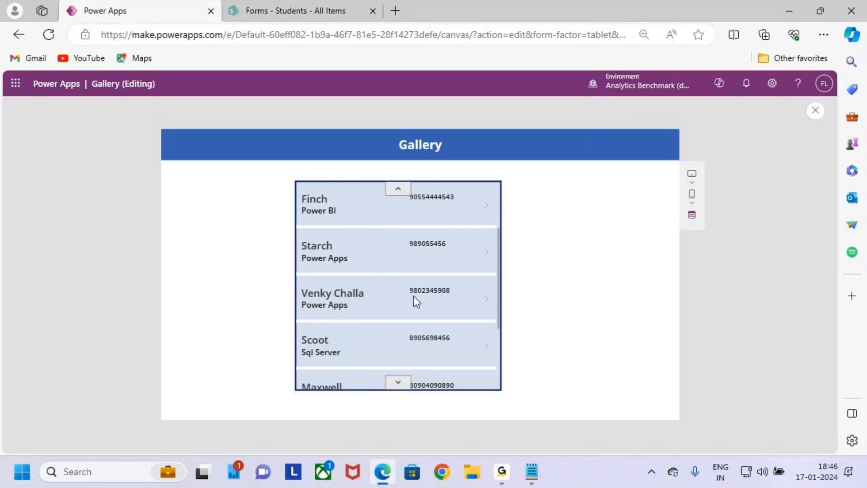
- Restart the preview, advance two more records to leave Finch on top, and close it
key(Escape)
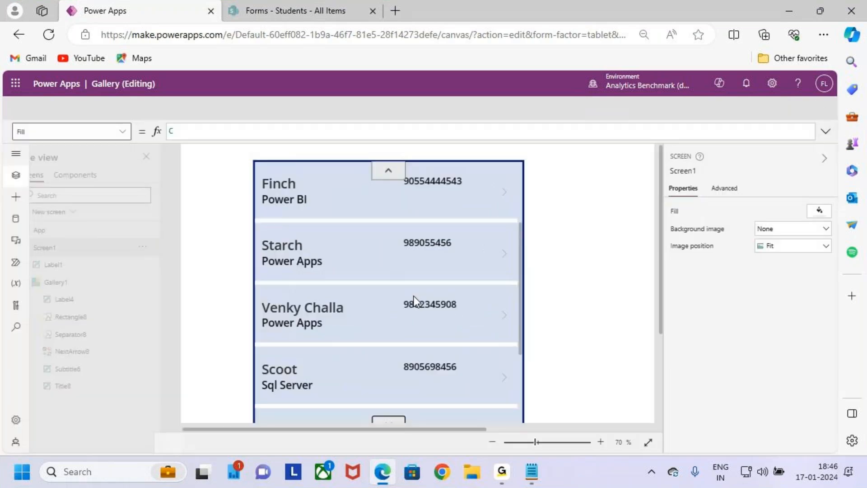
click(526, 310)
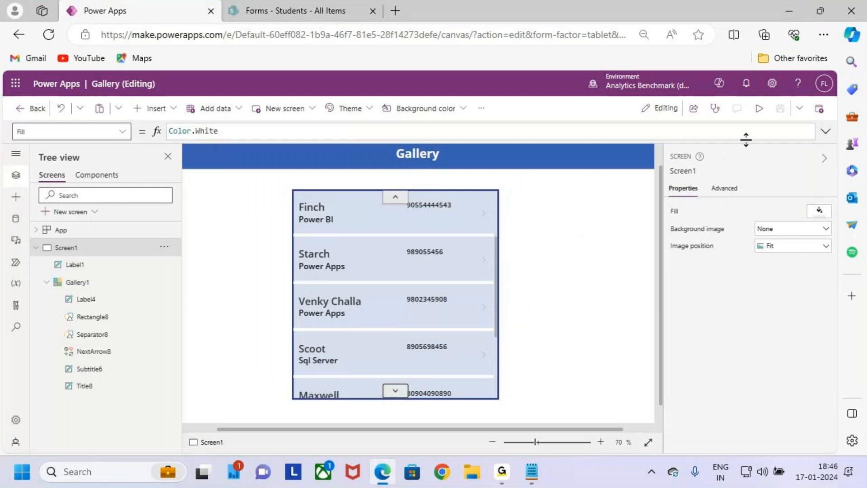
click(759, 108)
scroll(384, 307, up, 3)
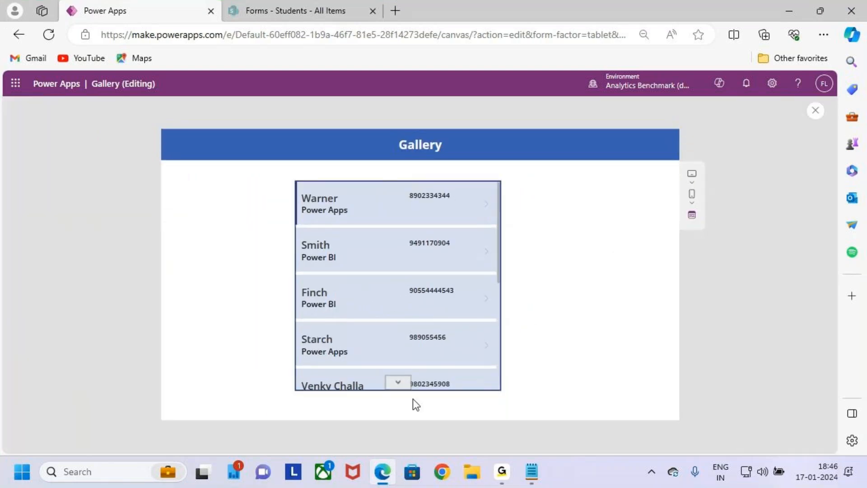
click(397, 382)
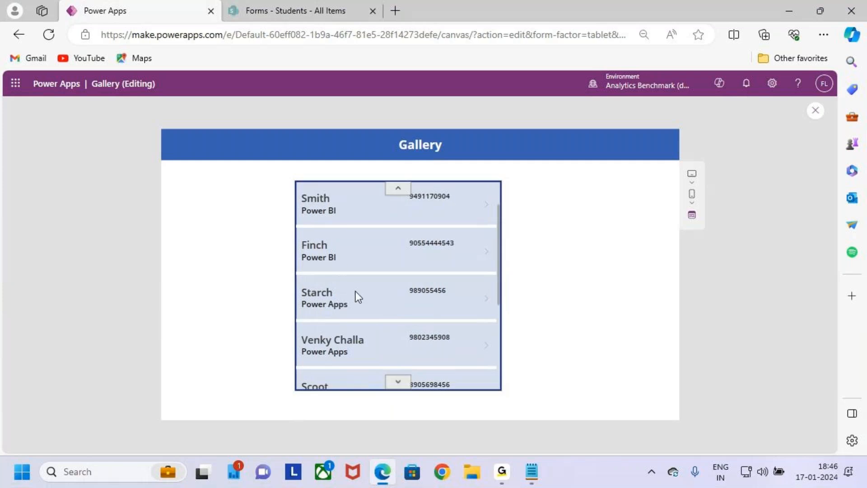
click(405, 387)
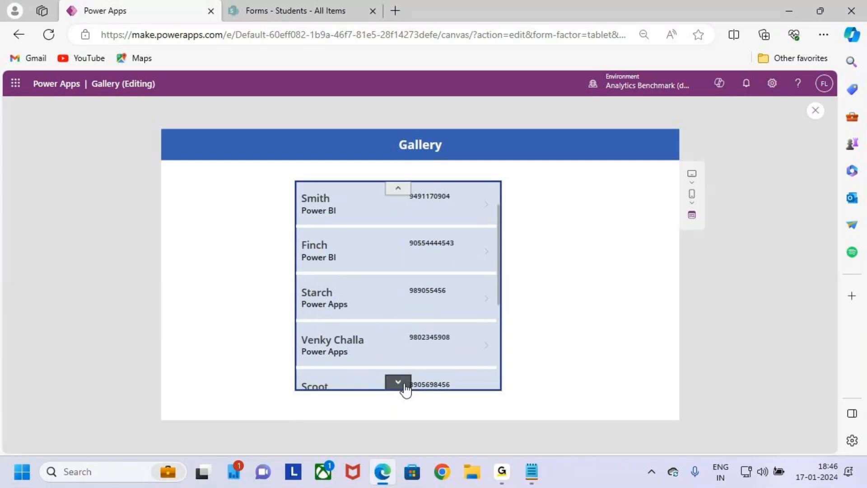
click(820, 113)
- Dismiss the tip, select Gallery1 and change its Navigation step to 2
click(523, 321)
click(435, 311)
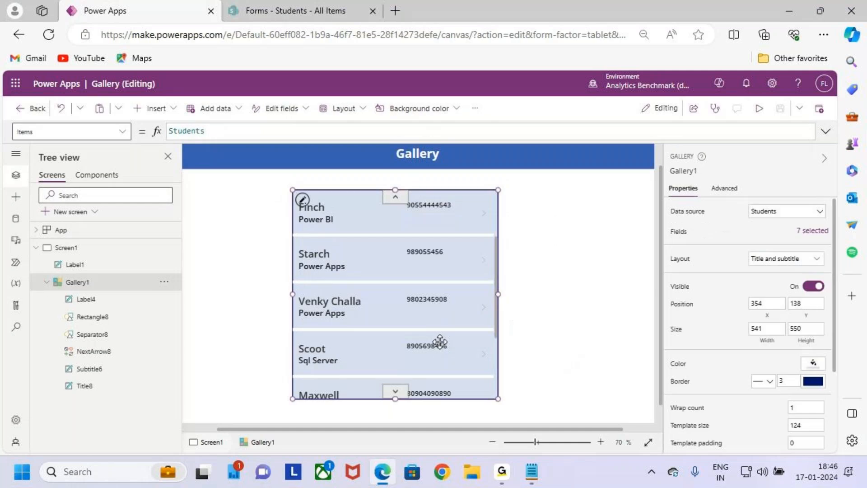
scroll(701, 381, down, 3)
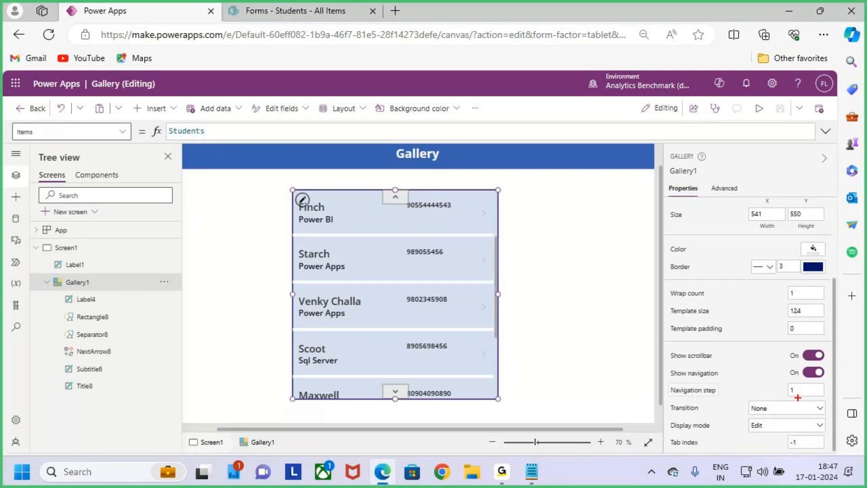
drag(791, 382, 822, 399)
click(805, 388)
key(BackSpace)
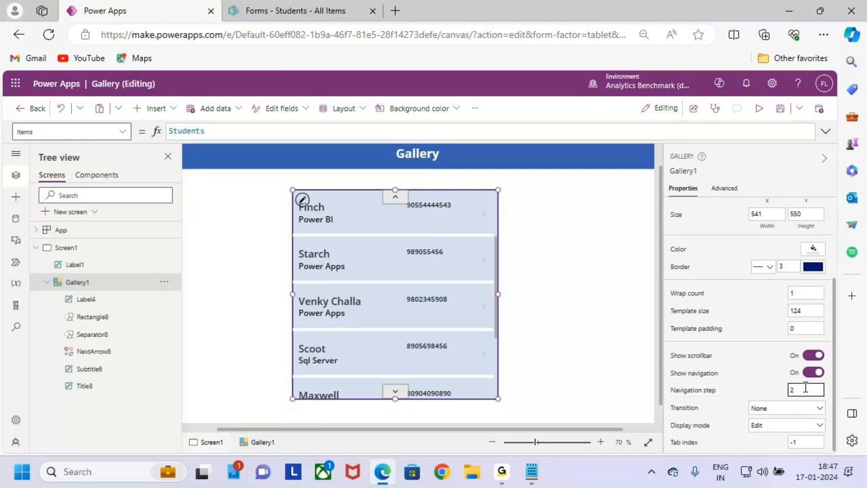
text(2)
- Preview the gallery, stepping back up to Warner, then advancing two records at once
click(772, 108)
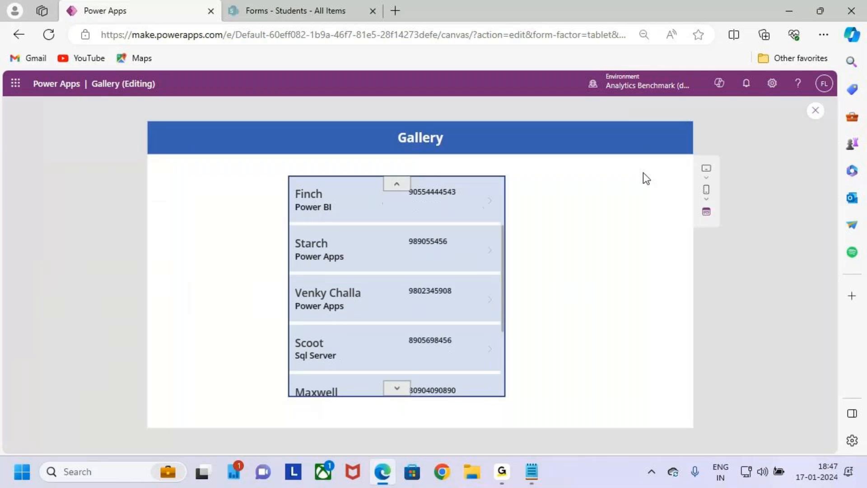
click(387, 197)
key(ctrl+2)
drag(385, 371, 413, 396)
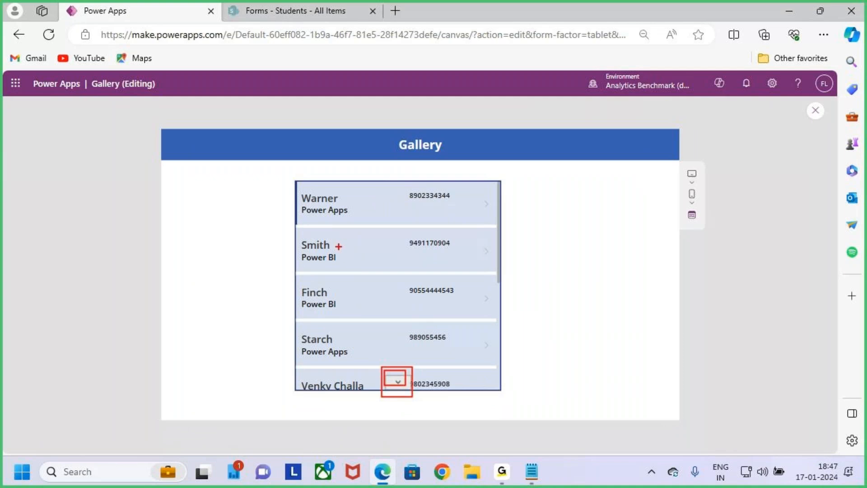
mouse_move(297, 183)
mouse_down()
mouse_move(410, 251)
mouse_move(494, 266)
mouse_up()
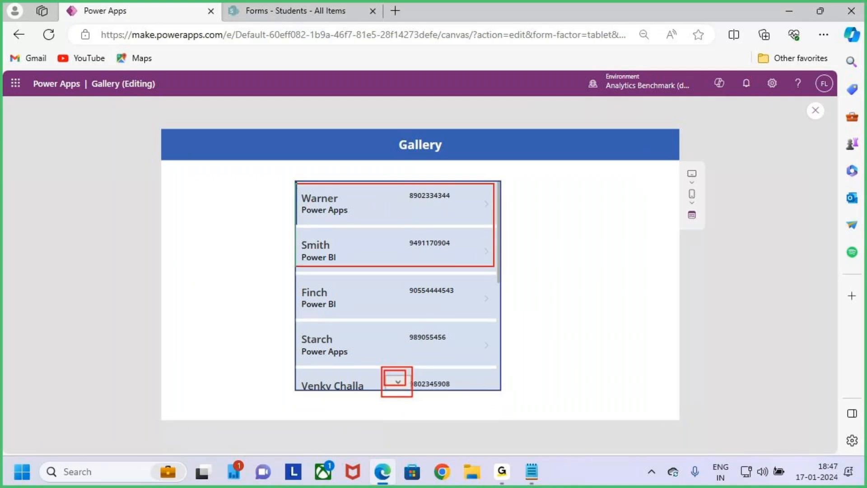
drag(299, 311, 407, 297)
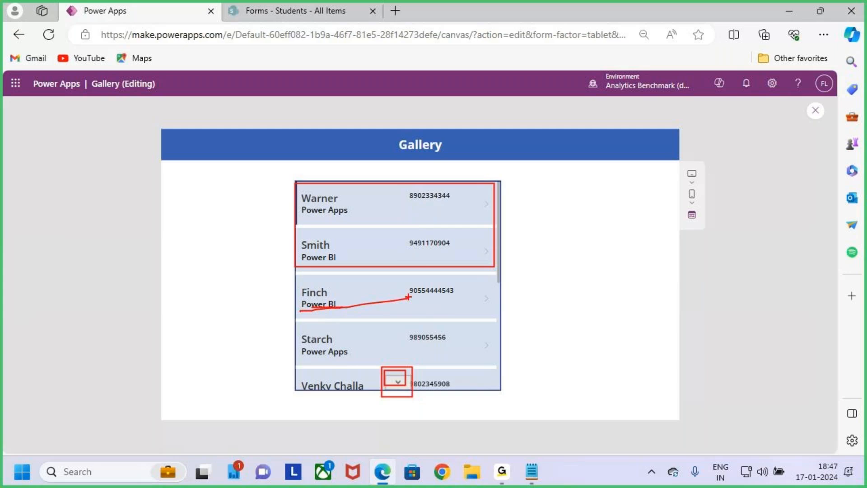
click(398, 381)
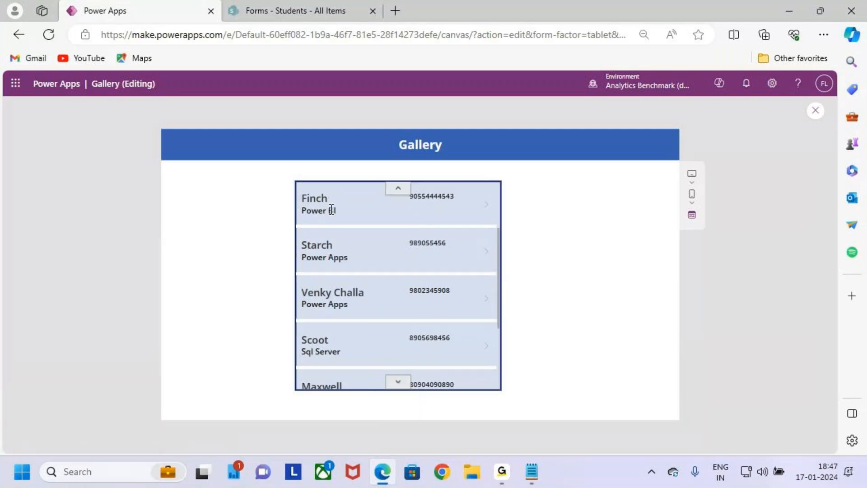
key(ctrl+2)
drag(377, 369, 418, 395)
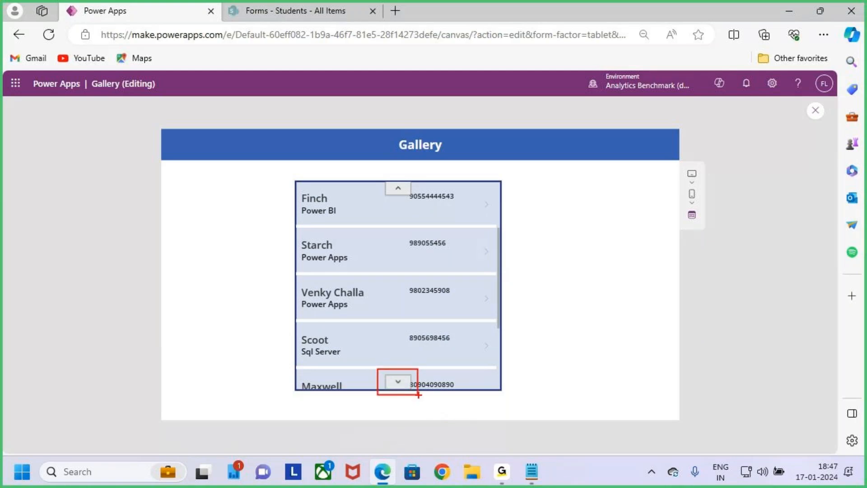
key(Escape)
- Return to the editor, select Gallery1 and open its Transition dropdown, currently None
click(815, 110)
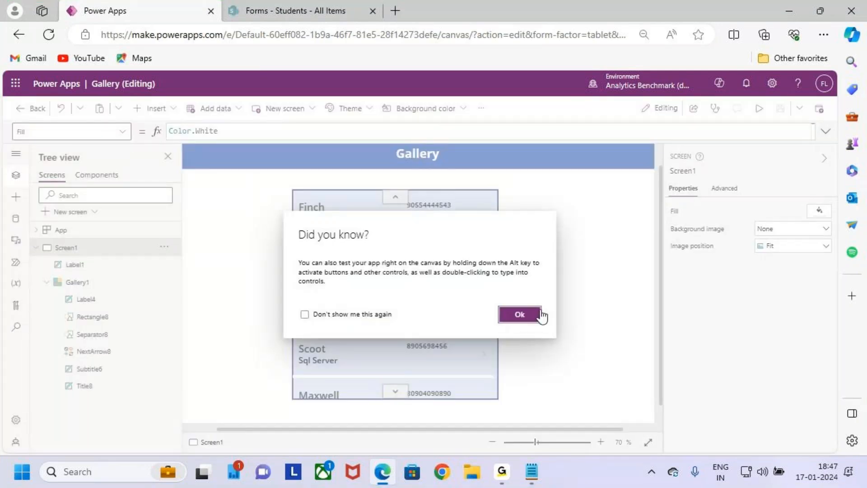
click(519, 314)
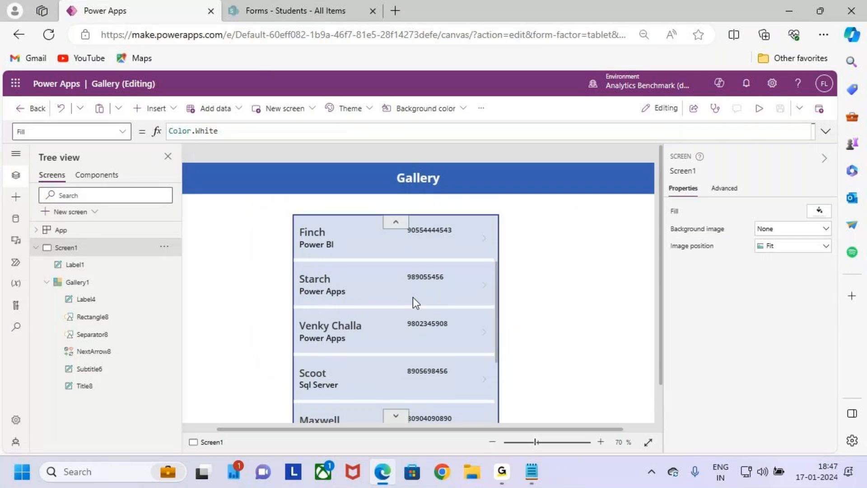
click(481, 287)
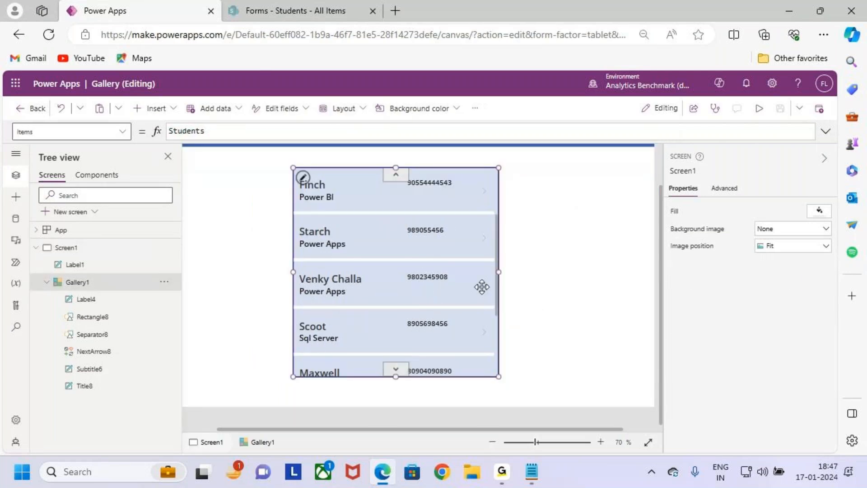
scroll(820, 365, down, 3)
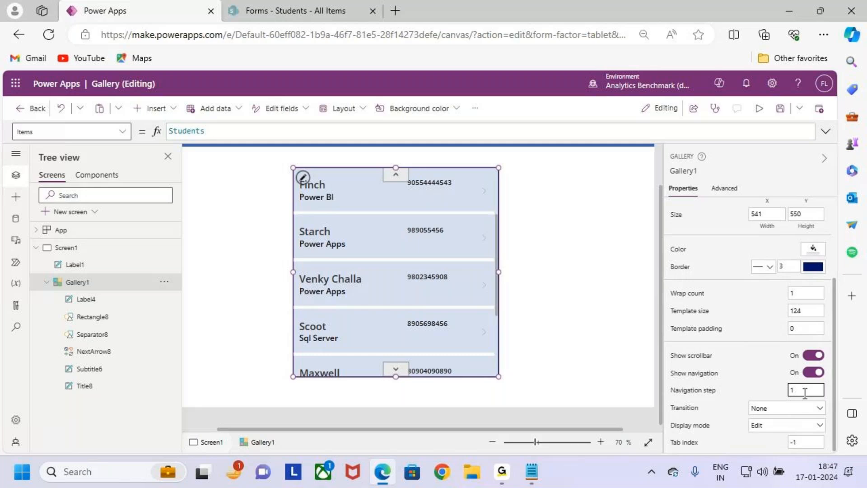
key(ctrl+2)
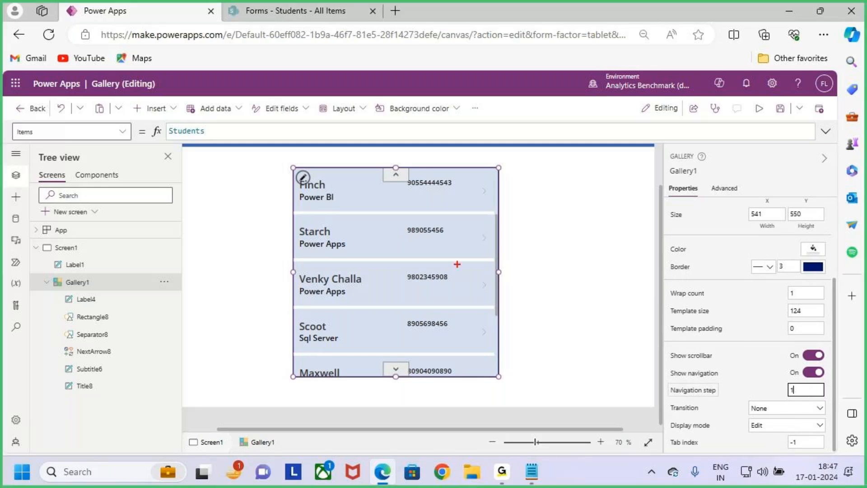
drag(683, 380, 741, 380)
drag(387, 349, 395, 364)
key(Escape)
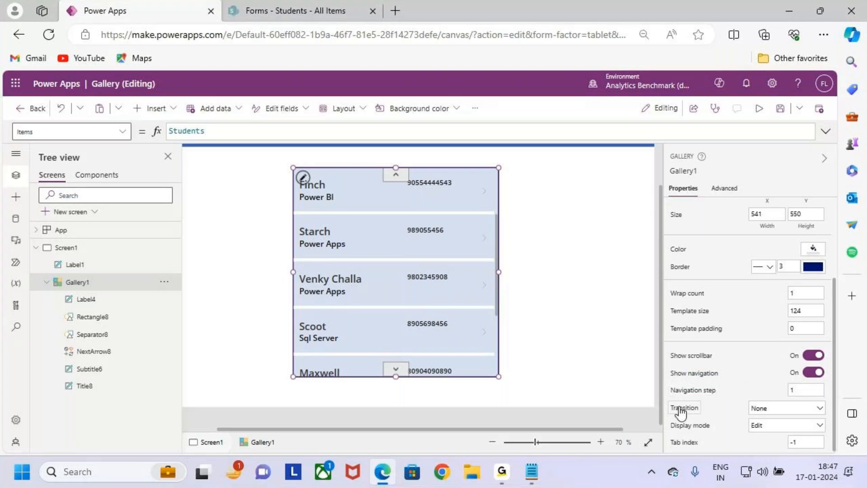
click(783, 412)
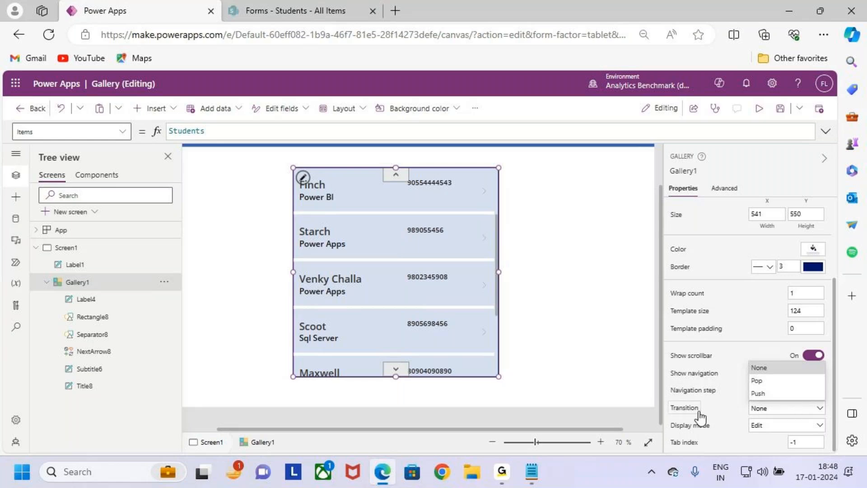
- Set Gallery1's Transition to Pop and preview it by clicking the first student row
click(774, 382)
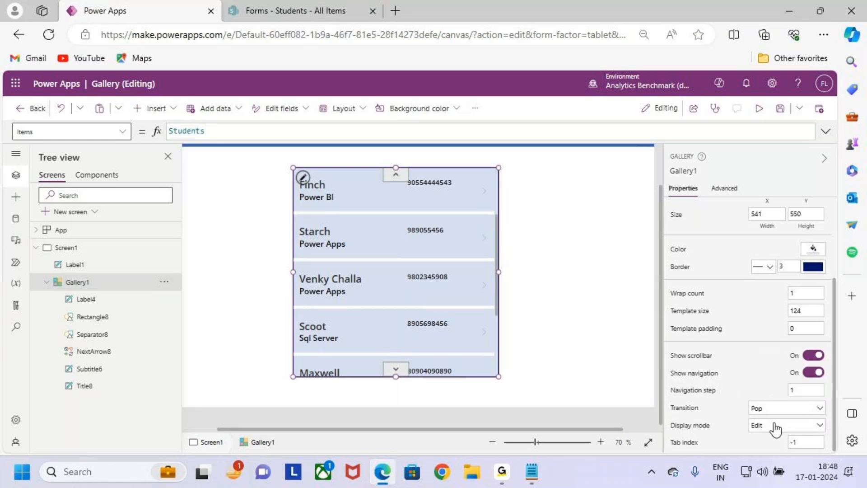
click(758, 108)
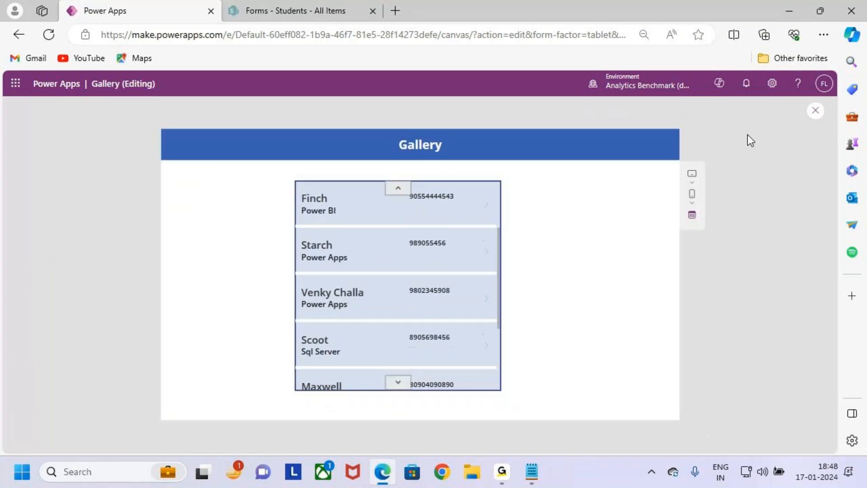
scroll(482, 312, up, 2)
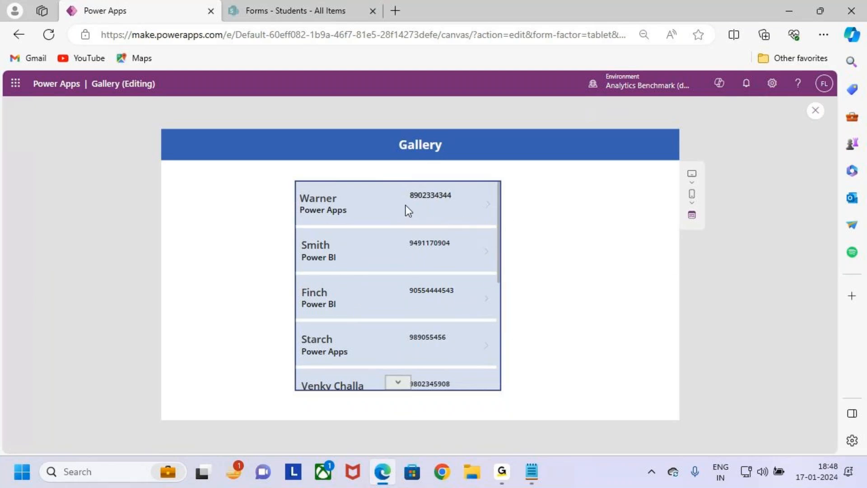
click(392, 205)
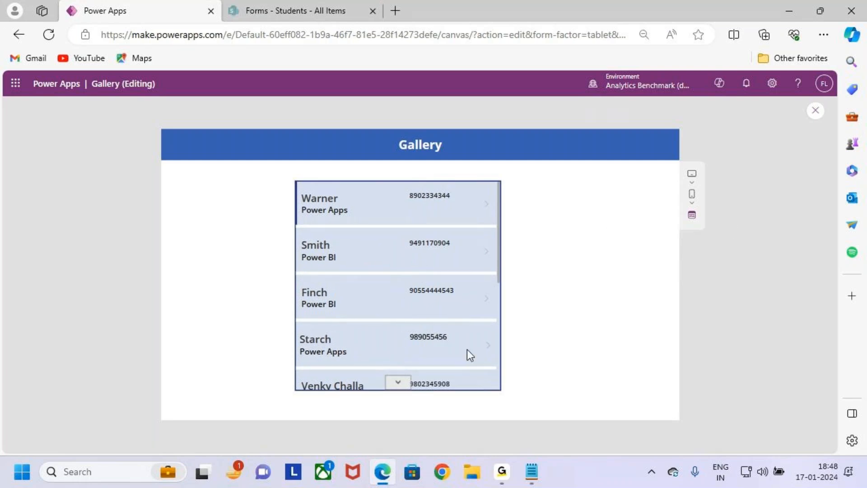
- Back in the editor, switch Gallery1's Transition to Push and try it in preview
click(816, 111)
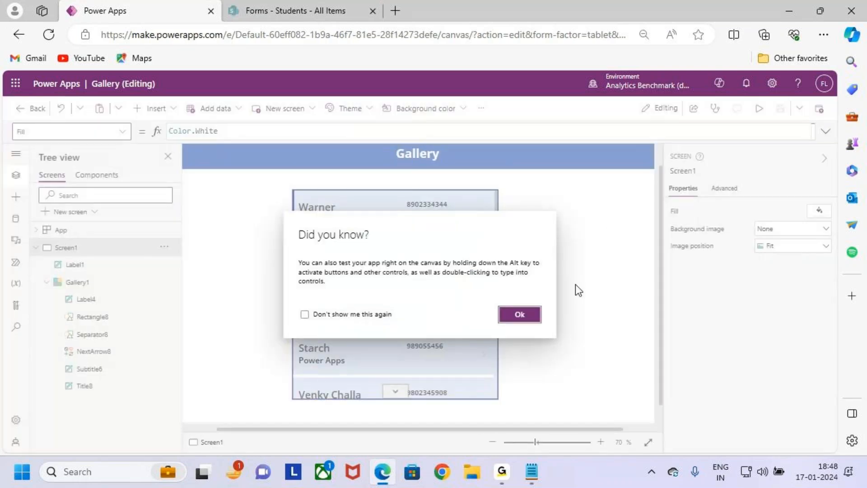
click(520, 314)
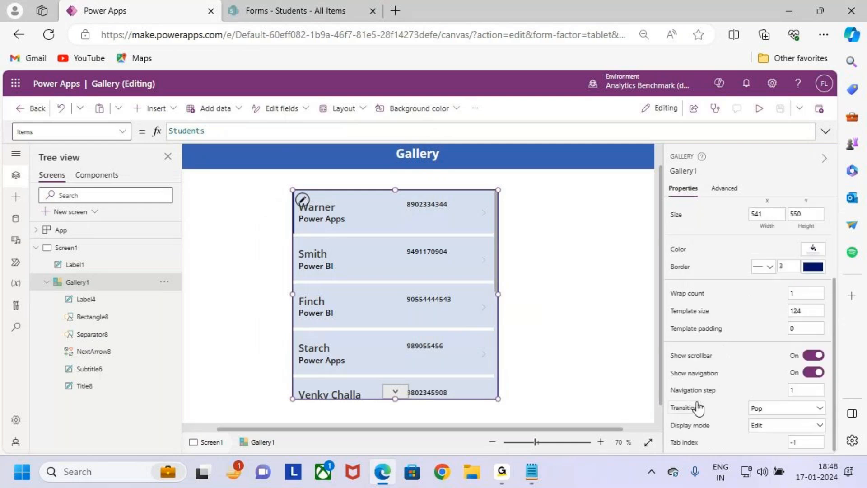
click(780, 409)
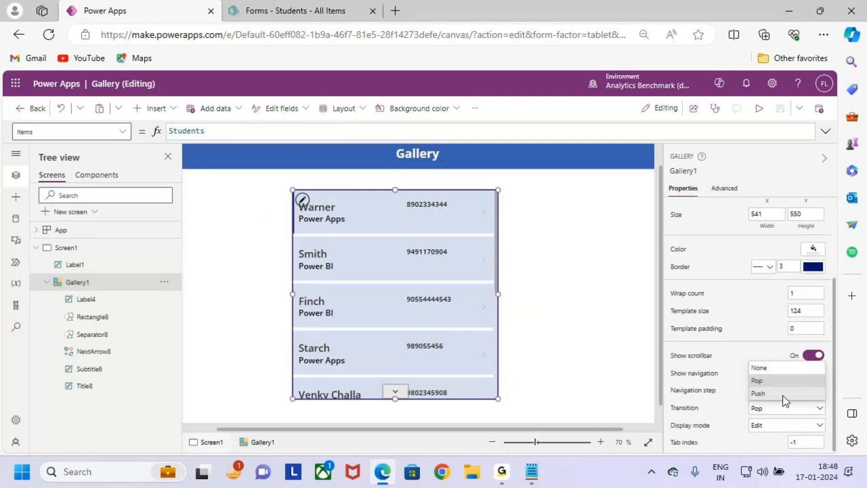
click(782, 394)
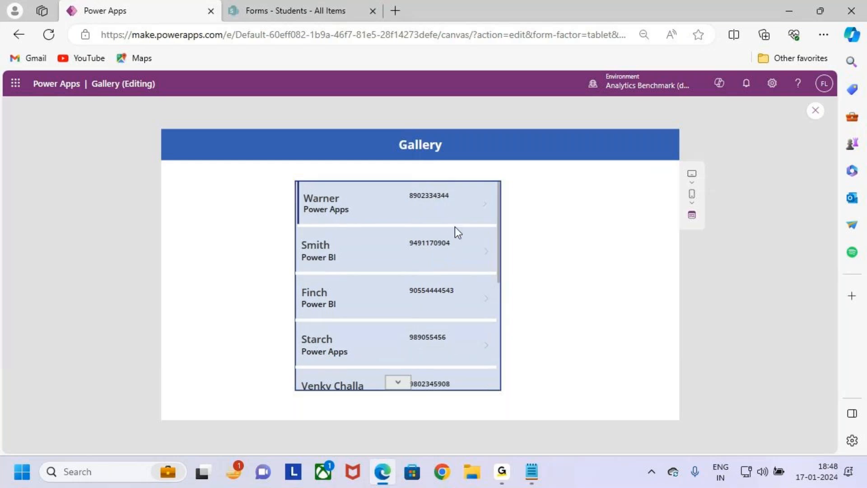
- Exit preview, reselect Gallery1 and toggle Transition to Pop and back to Push
key(Escape)
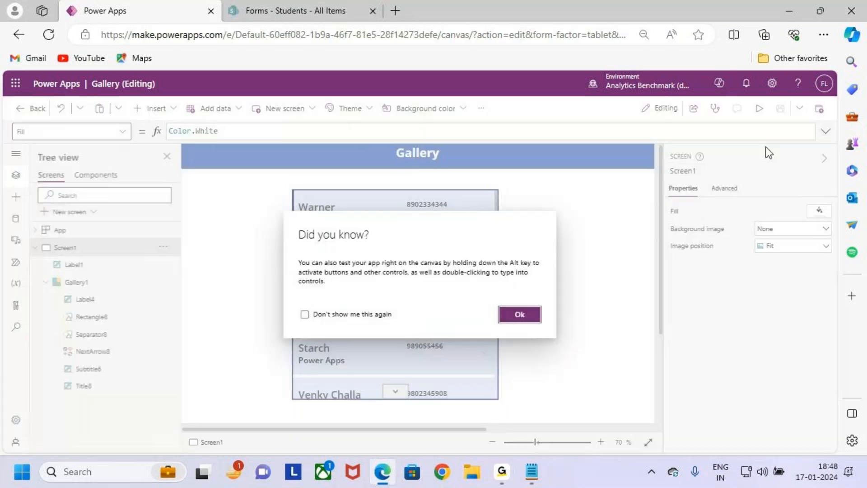
click(516, 313)
click(445, 316)
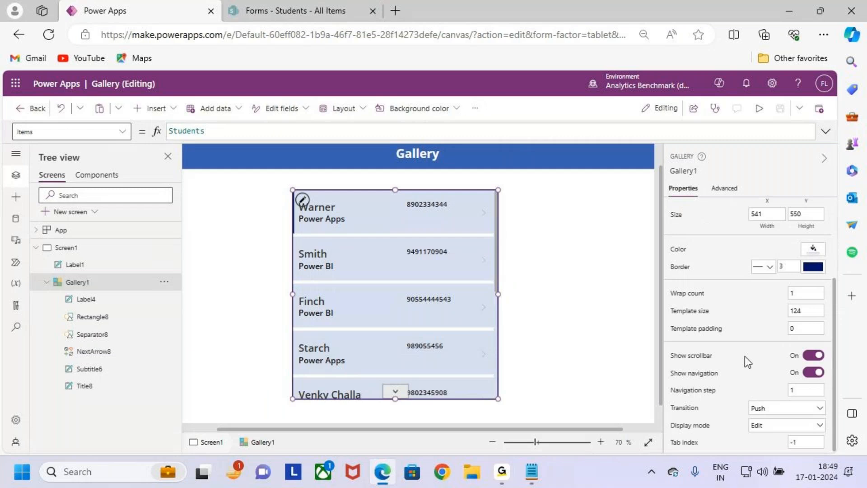
click(790, 408)
click(783, 382)
click(794, 411)
click(782, 394)
- Cycle Gallery1's Display mode through Edit and Disabled, ending on View
click(788, 425)
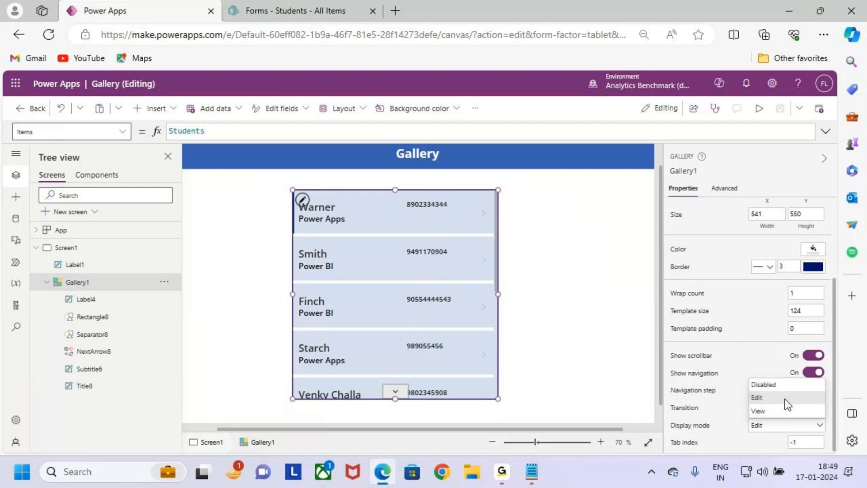
click(754, 398)
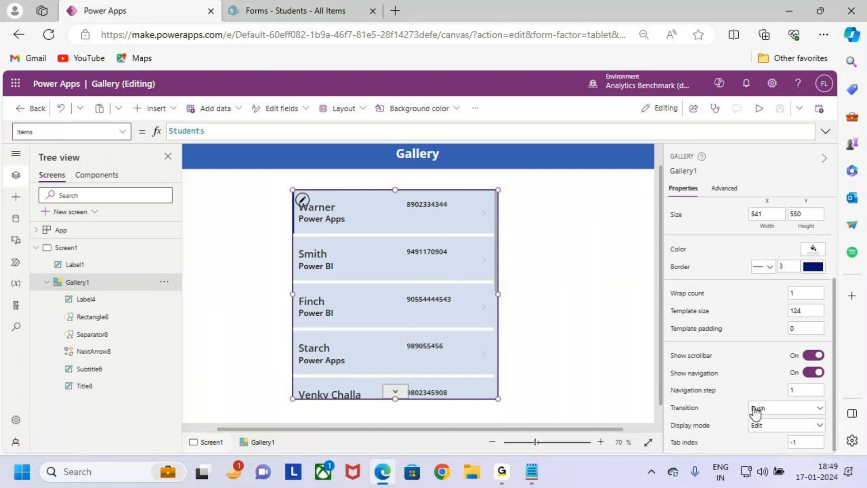
click(793, 427)
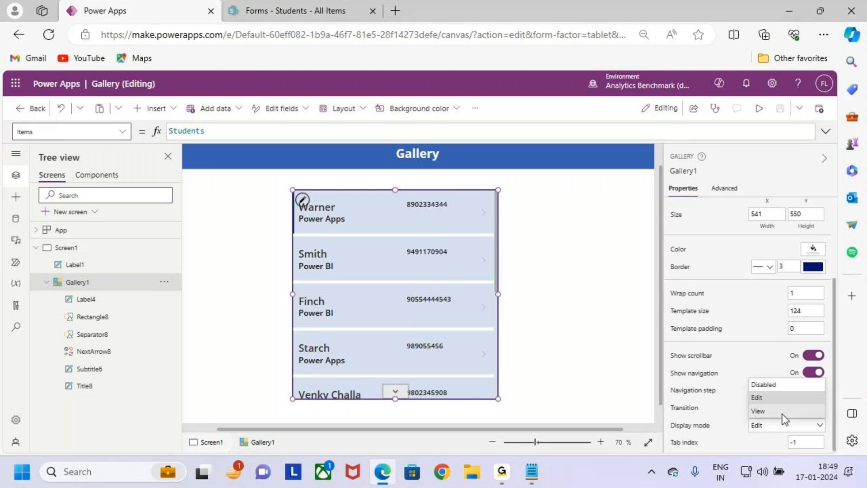
click(789, 384)
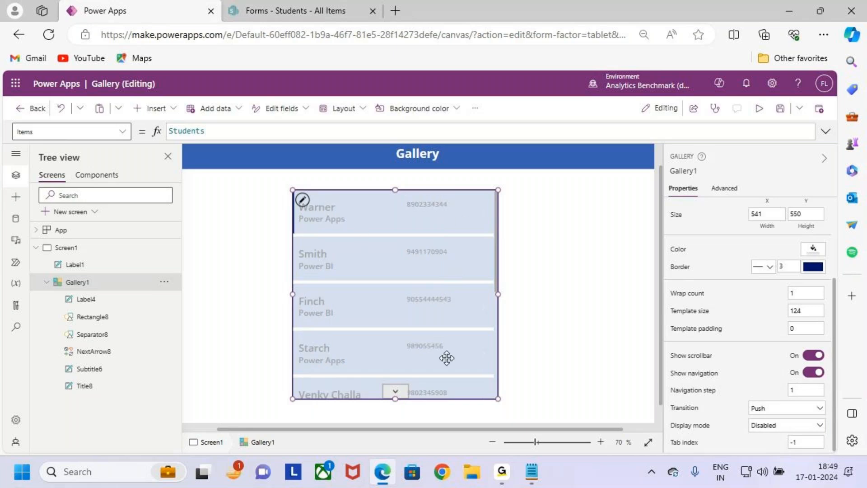
click(803, 429)
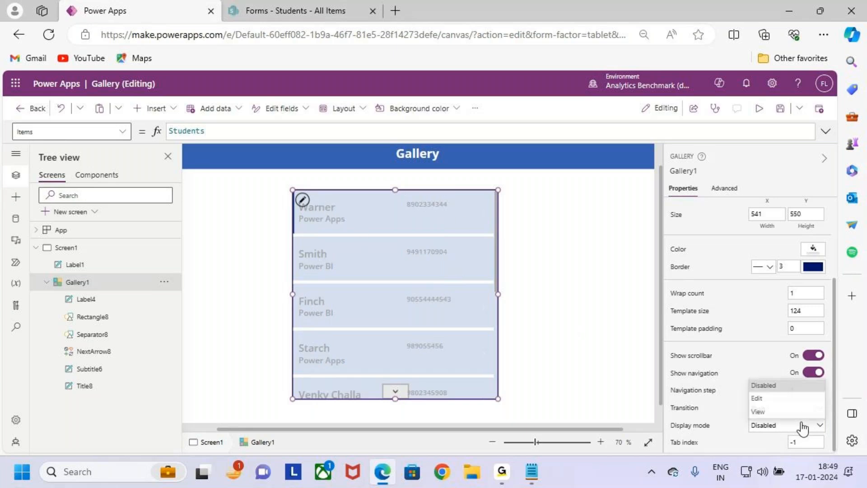
click(790, 409)
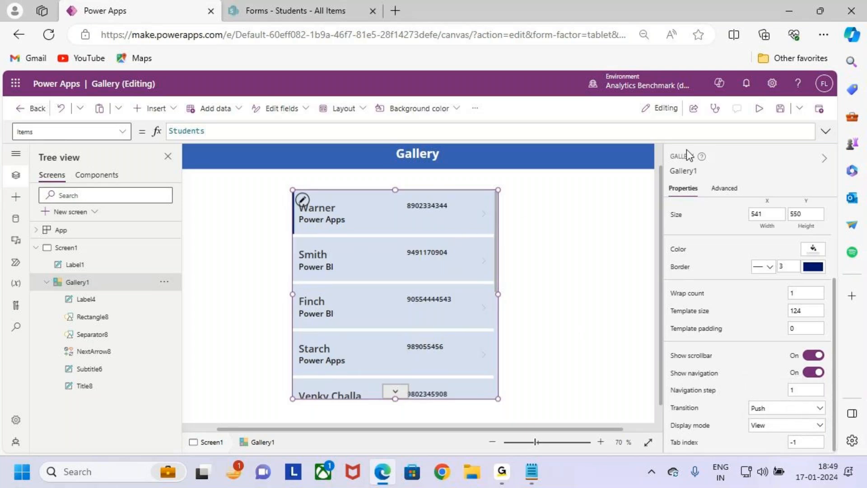
- Preview the app twice to see the gallery in View mode
click(759, 109)
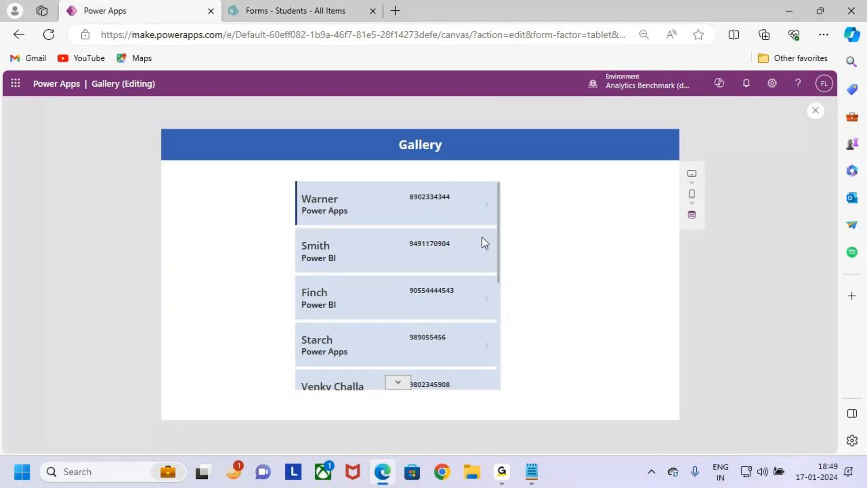
click(815, 110)
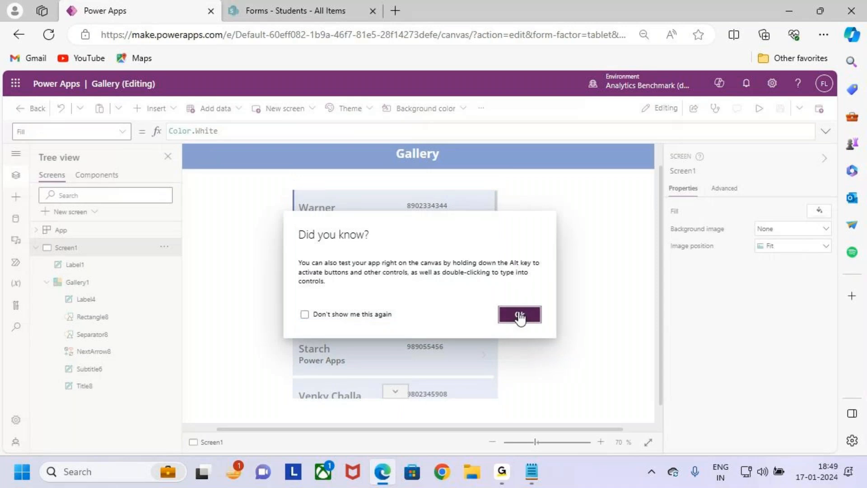
click(519, 313)
click(759, 108)
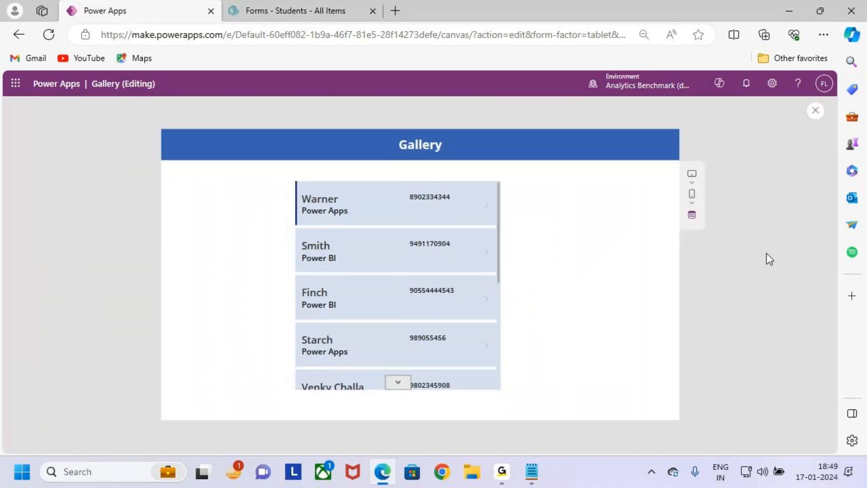
click(815, 111)
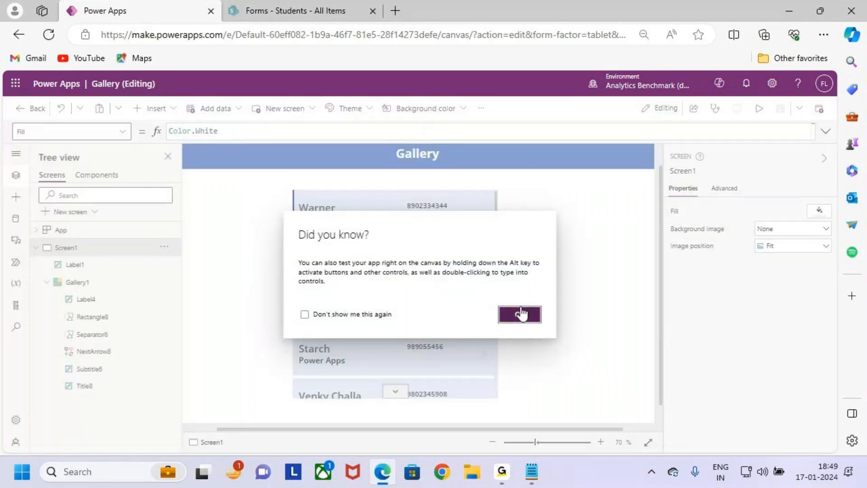
click(520, 313)
- Set Display mode to Disabled and preview the greyed-out gallery
click(789, 426)
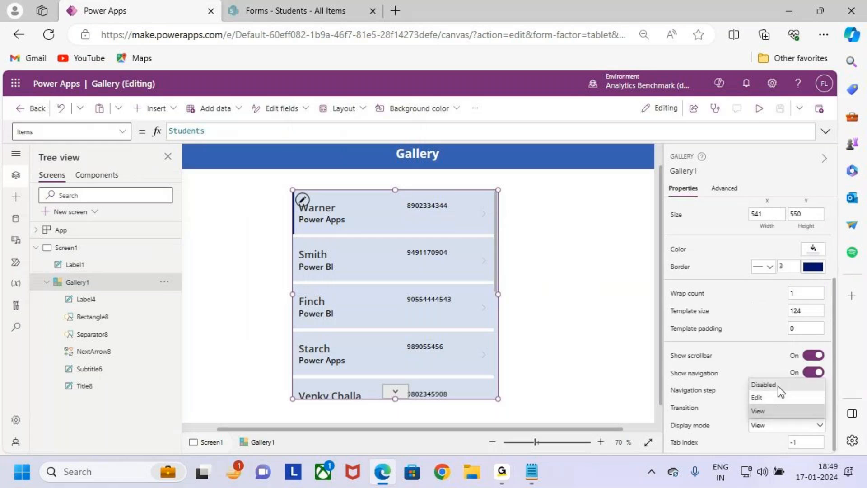
click(778, 385)
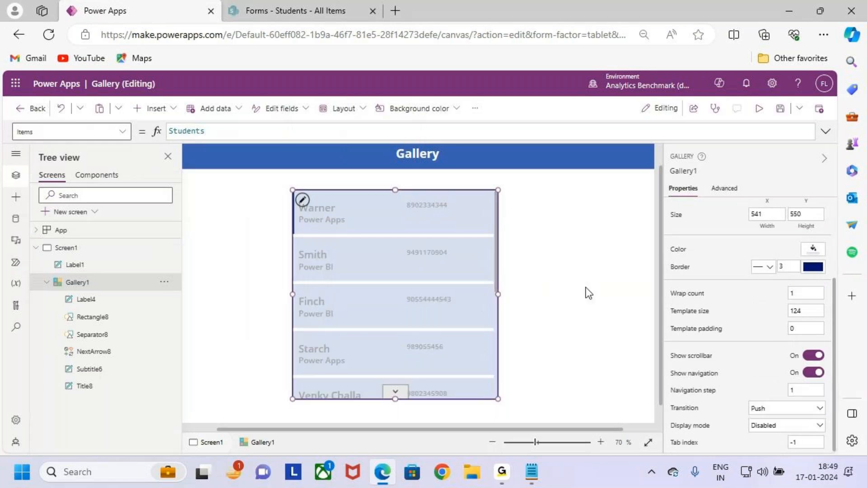
click(759, 110)
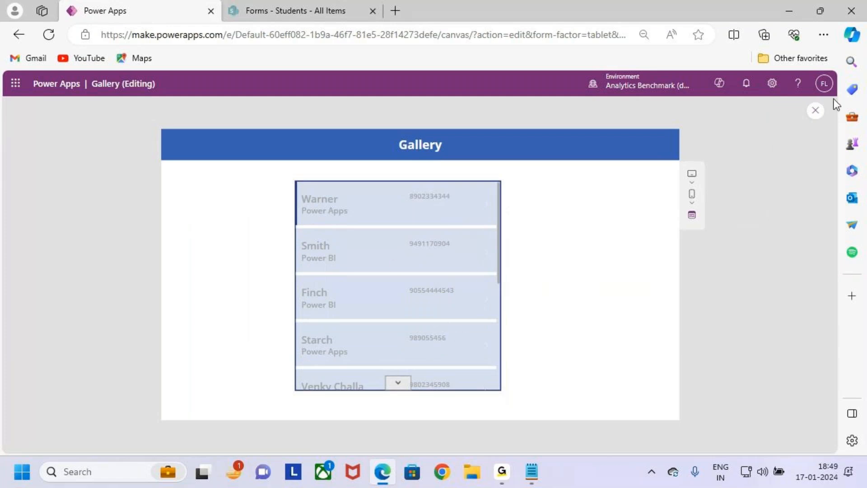
click(816, 113)
click(517, 317)
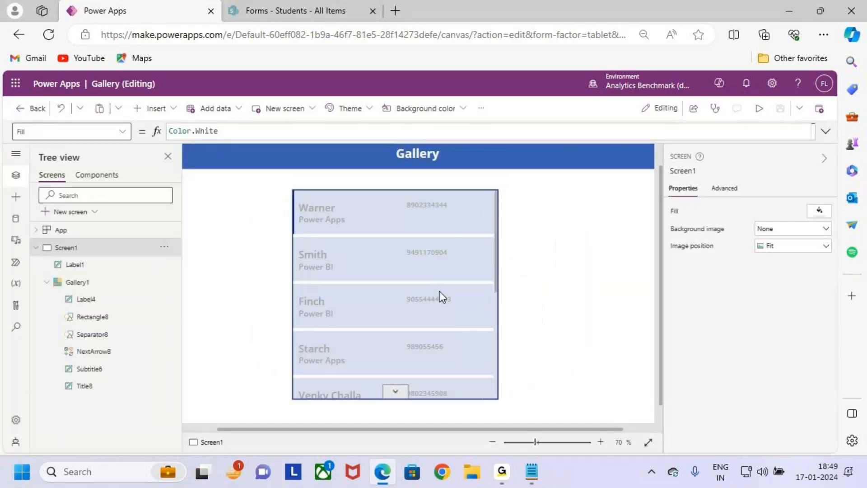
- Restore Display mode to Edit and click empty canvas to deselect the gallery
scroll(777, 316, down, 3)
click(774, 427)
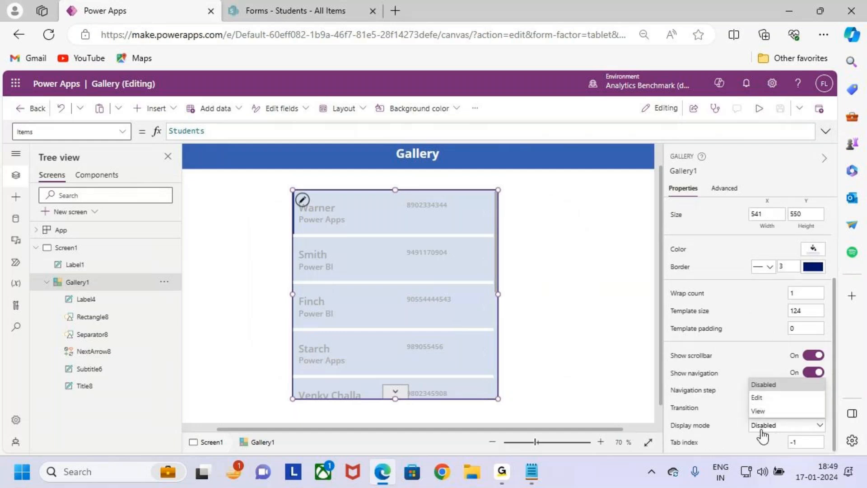
click(784, 398)
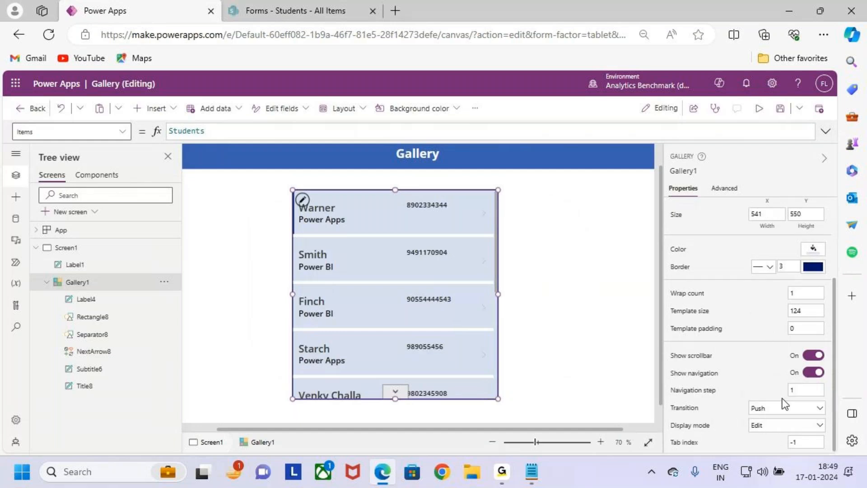
click(806, 427)
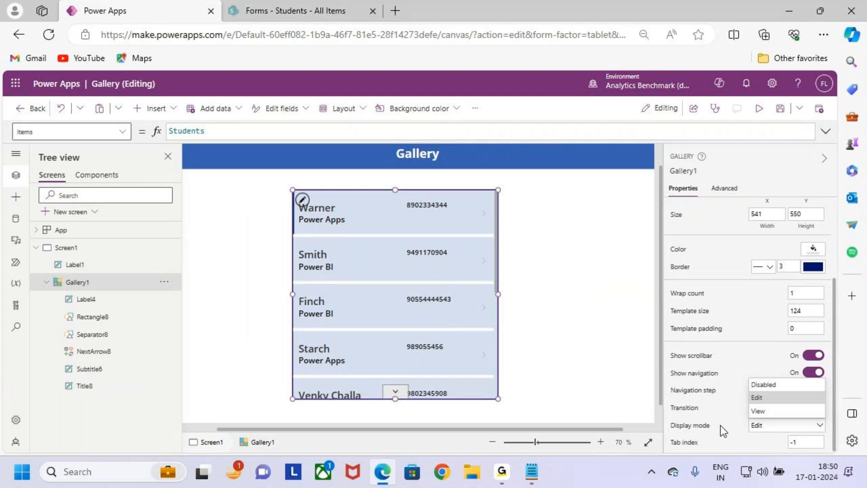
click(586, 362)
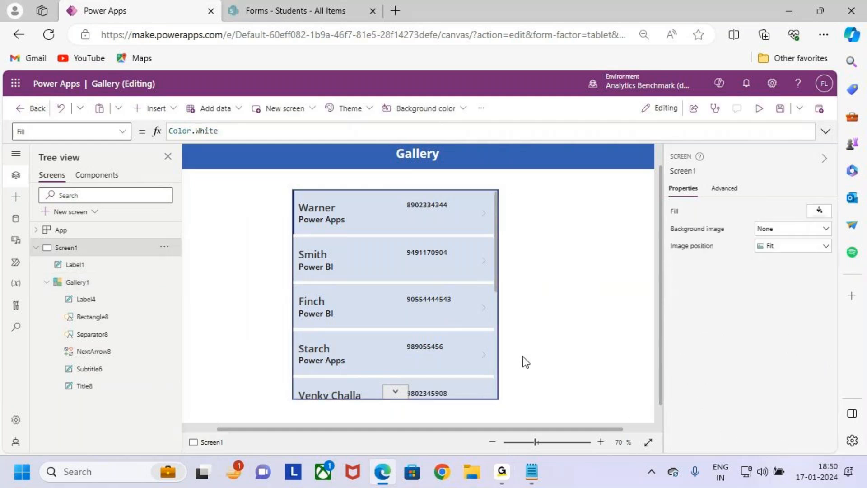
click(441, 298)
scroll(720, 447, down, 5)
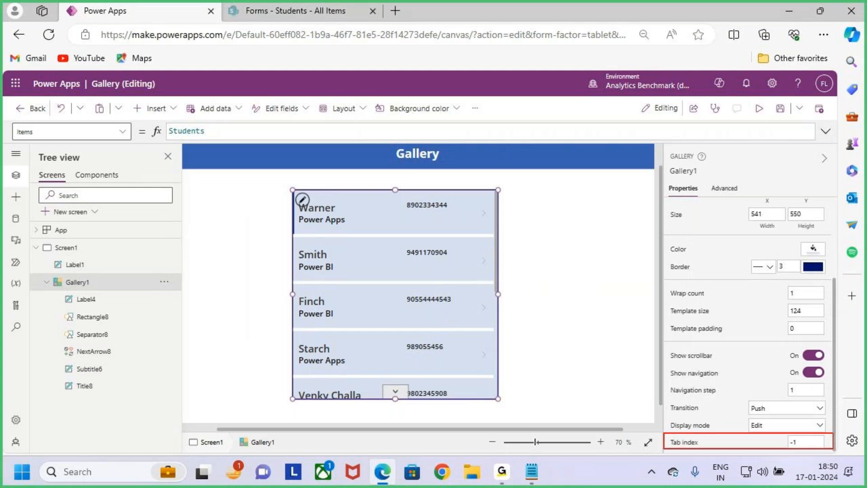
mouse_move(728, 412)
mouse_down()
mouse_move(733, 434)
mouse_move(741, 424)
mouse_move(735, 431)
mouse_up()
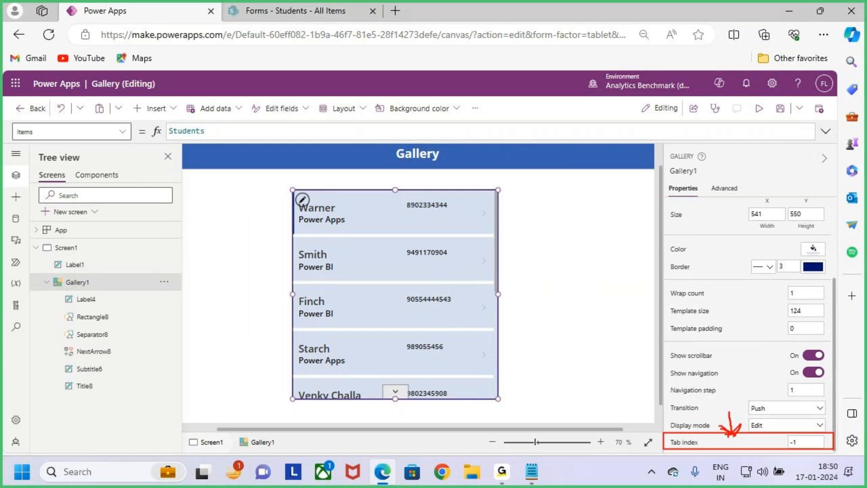
key(Escape)
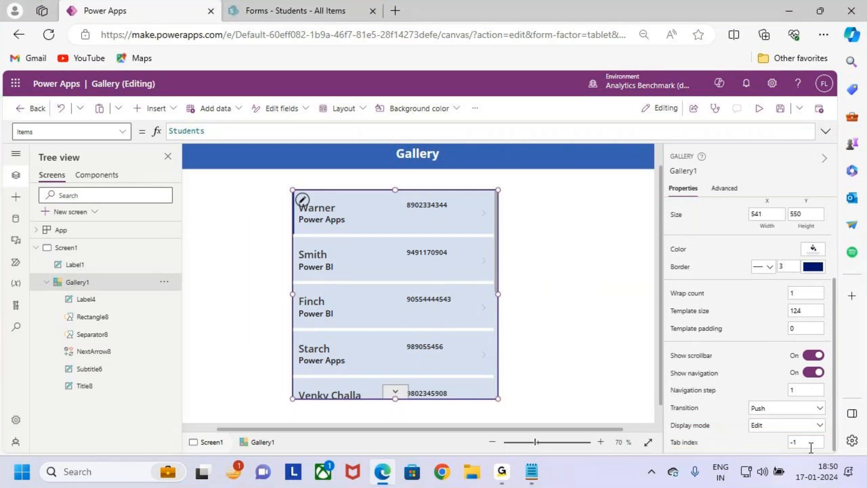
key(ctrl+2)
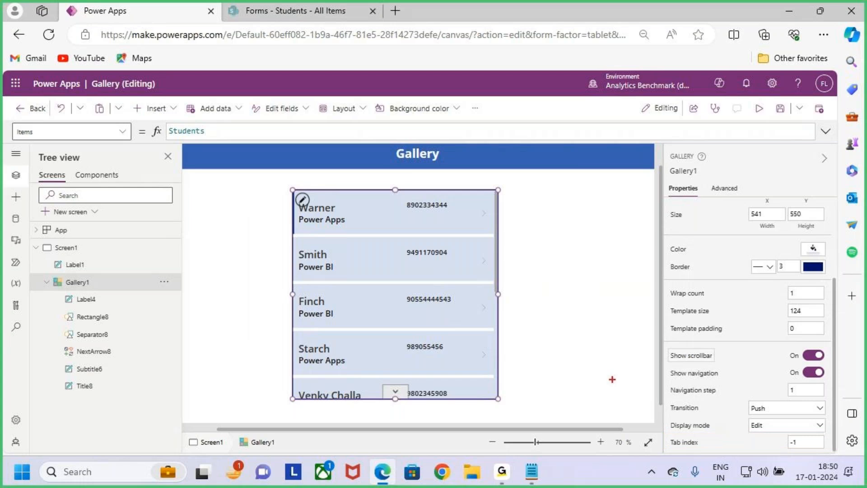
drag(518, 289, 536, 285)
mouse_move(532, 286)
mouse_down()
mouse_move(532, 309)
mouse_move(576, 291)
mouse_up()
mouse_move(581, 267)
mouse_down()
mouse_move(579, 312)
mouse_move(629, 304)
mouse_up()
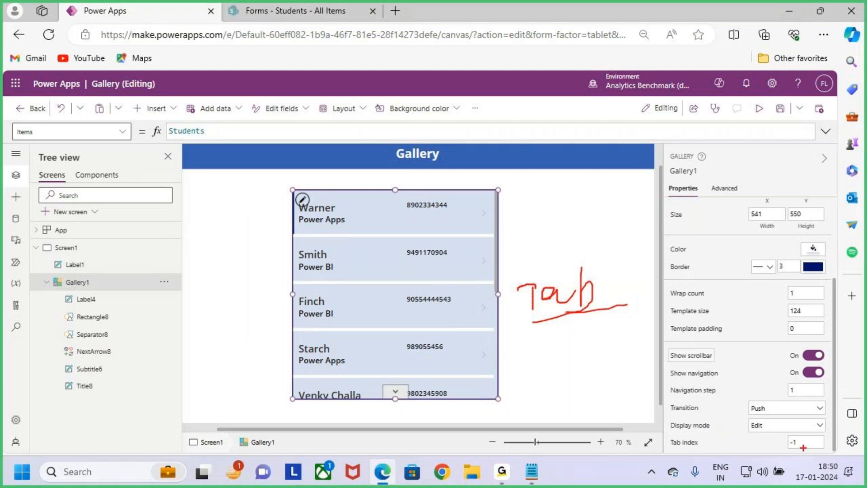
drag(678, 449, 701, 445)
key(Escape)
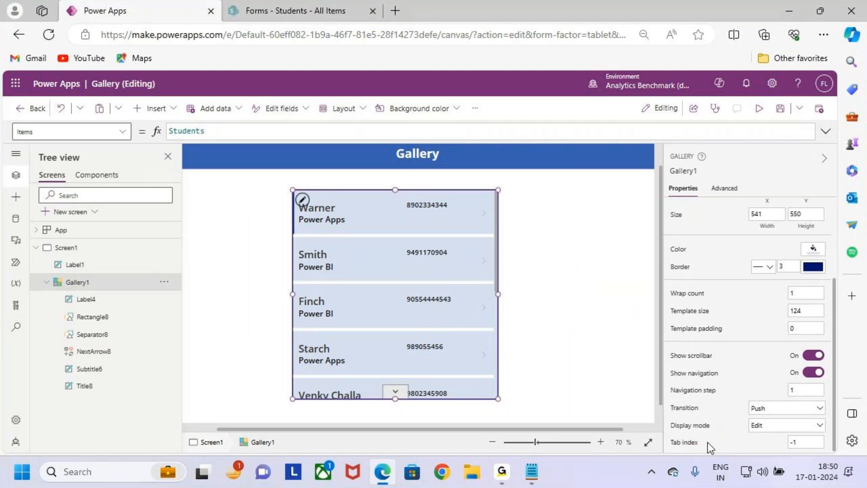
key(ctrl+2)
mouse_move(663, 429)
mouse_down()
mouse_move(760, 448)
mouse_move(834, 448)
mouse_up()
drag(711, 388, 726, 431)
drag(711, 426, 728, 434)
key(Escape)
scroll(744, 341, up, 3)
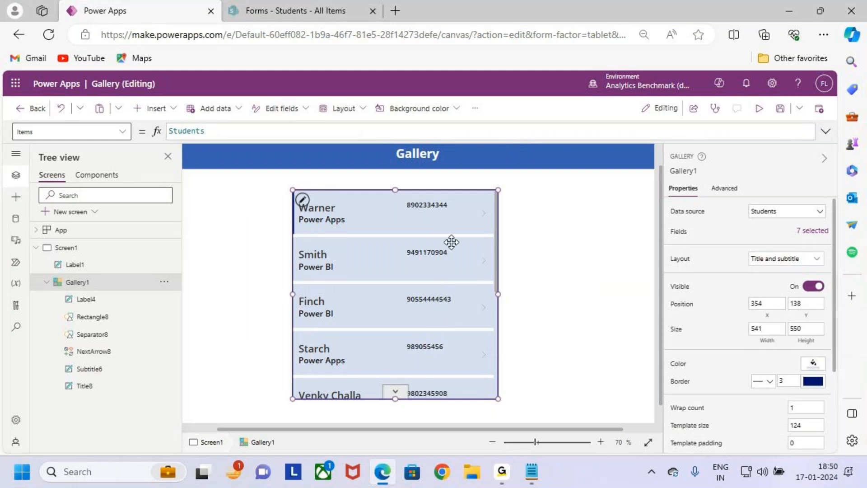
click(567, 252)
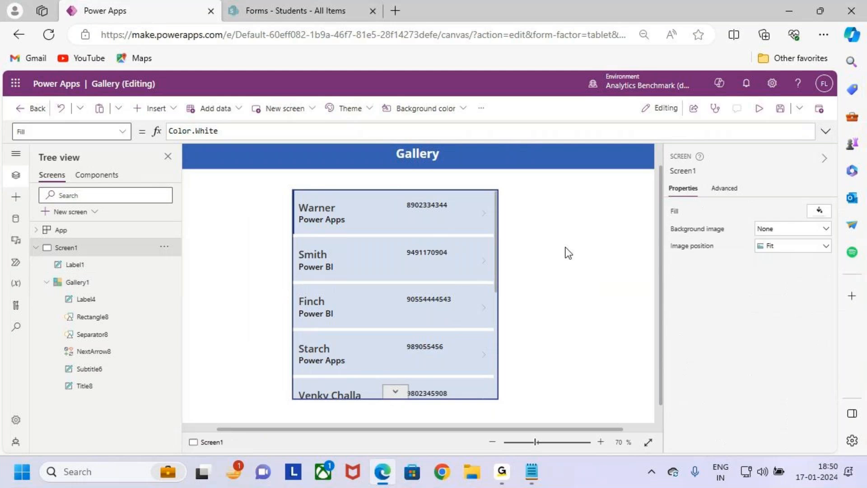
click(406, 301)
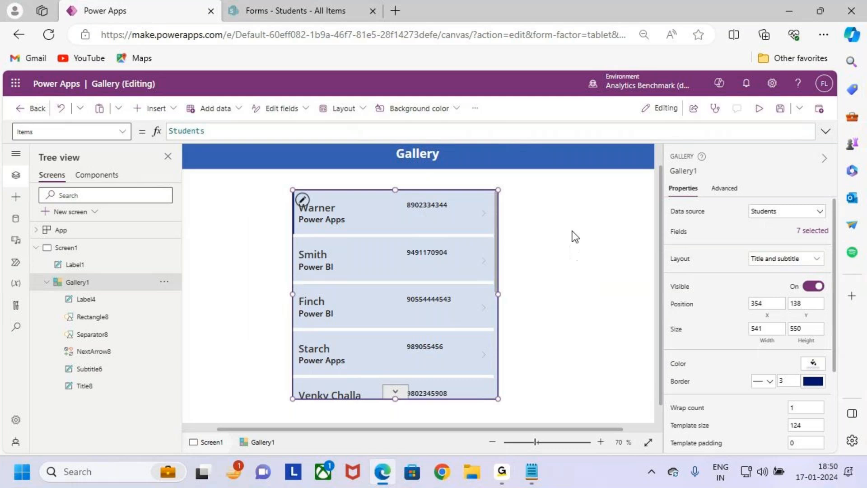
ctrl+scroll(575, 236, down, 1)
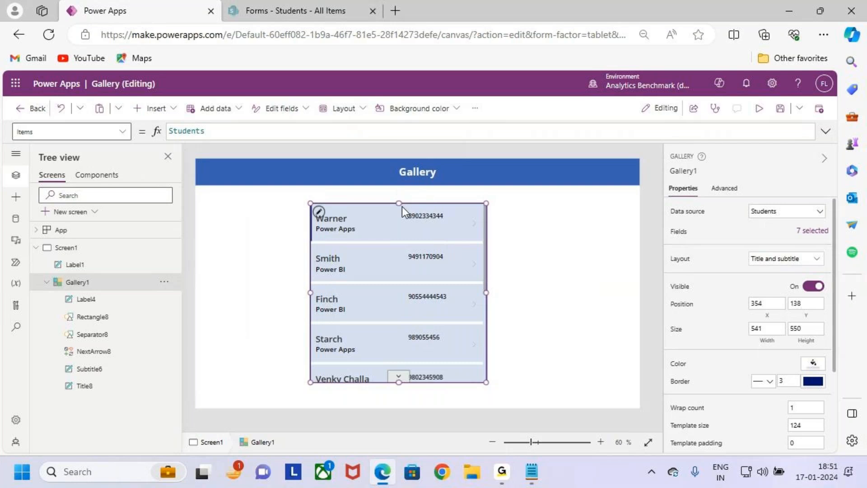
scroll(396, 254, up, 2)
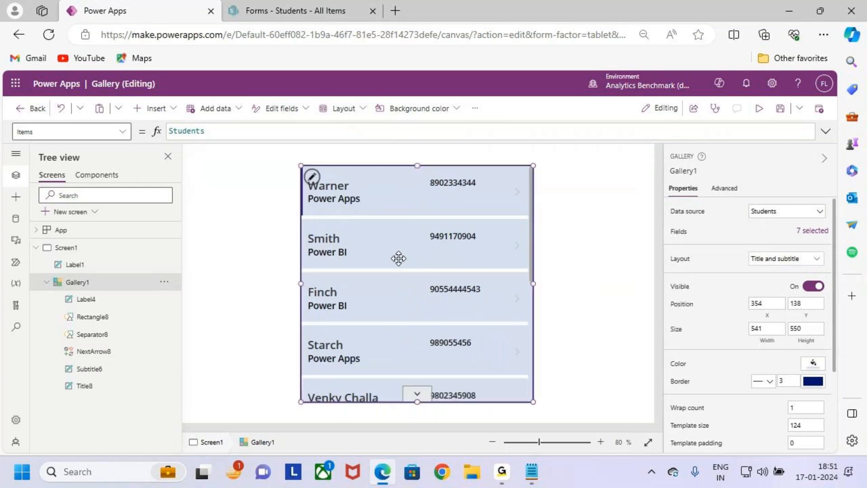
click(312, 176)
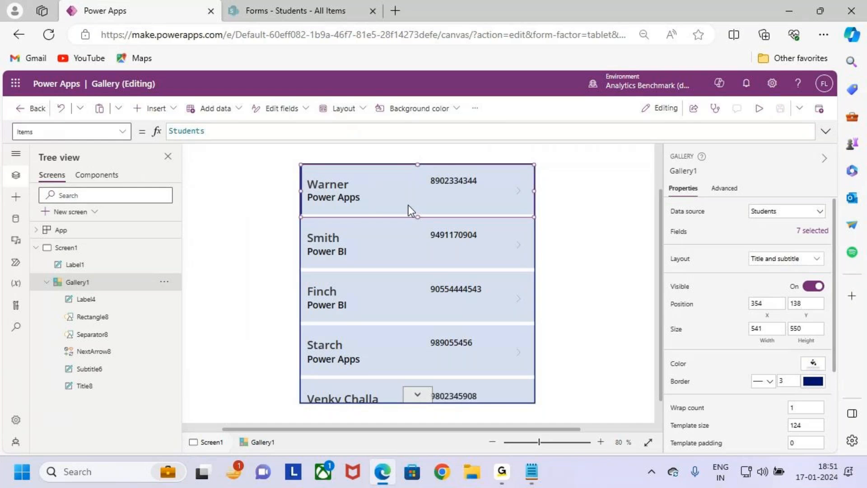
drag(528, 216, 536, 217)
drag(444, 139, 447, 165)
mouse_move(440, 160)
mouse_down()
mouse_move(448, 164)
mouse_move(441, 179)
mouse_up()
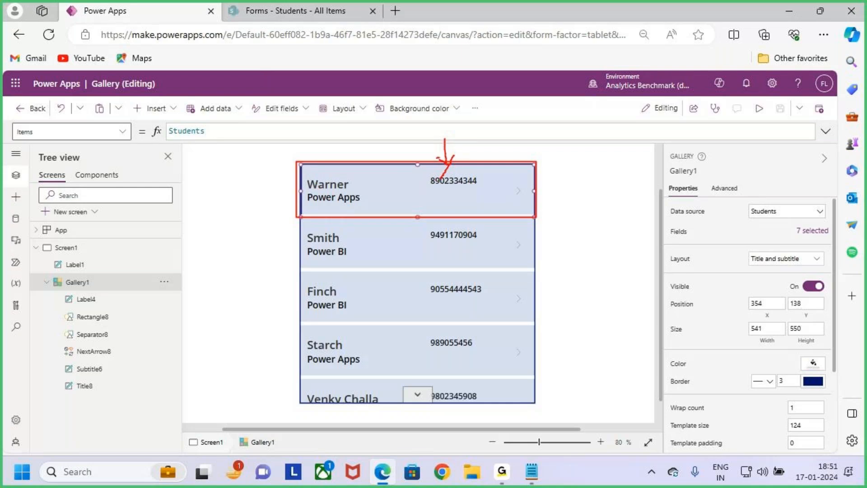
mouse_move(459, 153)
mouse_down()
mouse_move(448, 163)
mouse_move(425, 156)
mouse_up()
- Drag the template's mobile number label left and down to X 273, Y 37, then reselect the gallery
drag(304, 224, 520, 368)
key(Escape)
click(466, 183)
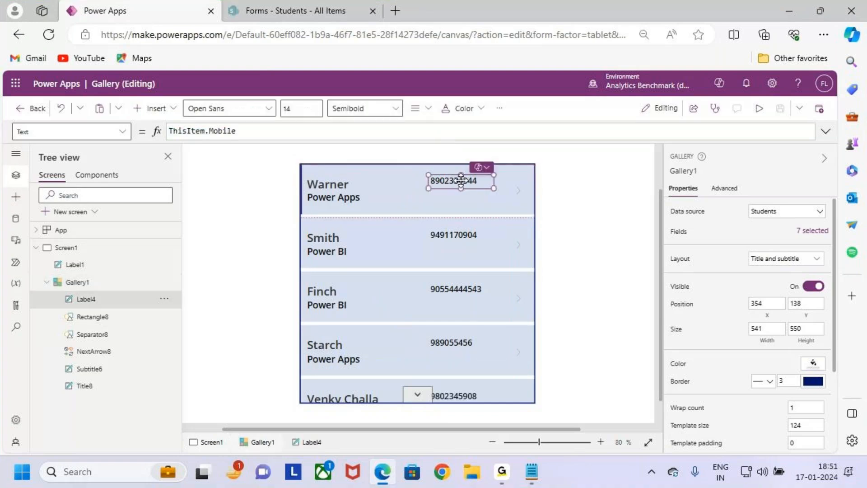
mouse_move(458, 182)
mouse_down()
mouse_move(416, 189)
mouse_move(449, 190)
mouse_up()
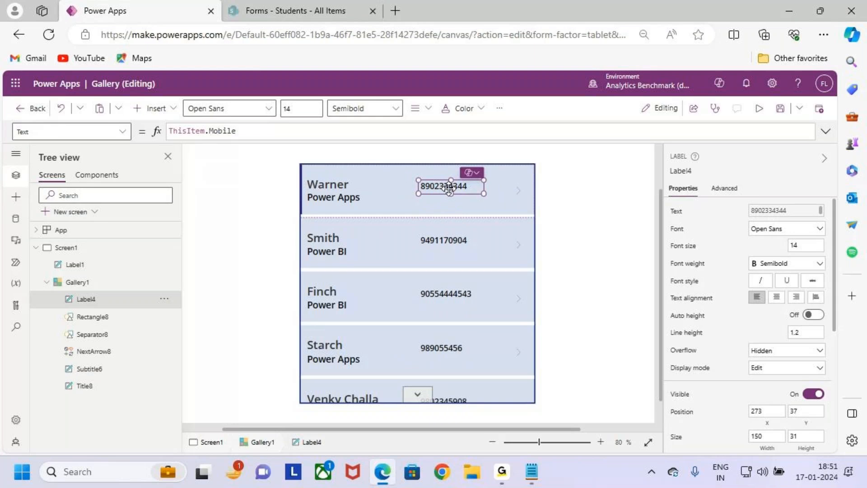
key(ctrl+2)
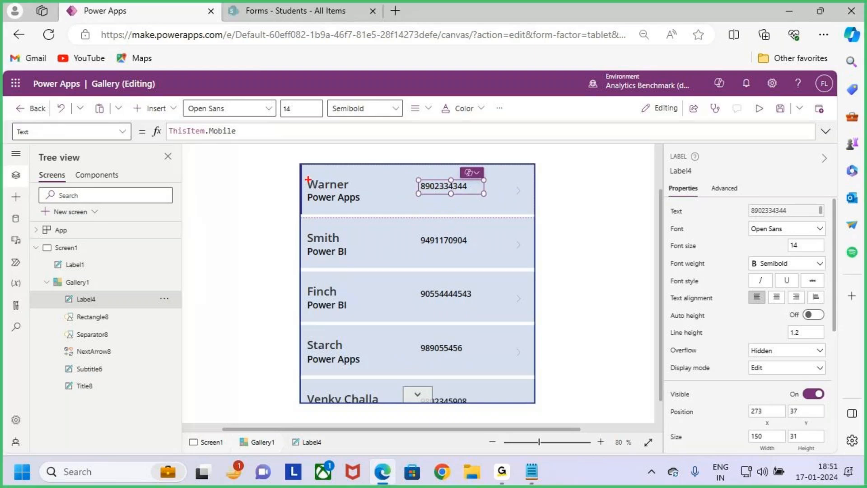
key(Escape)
click(343, 281)
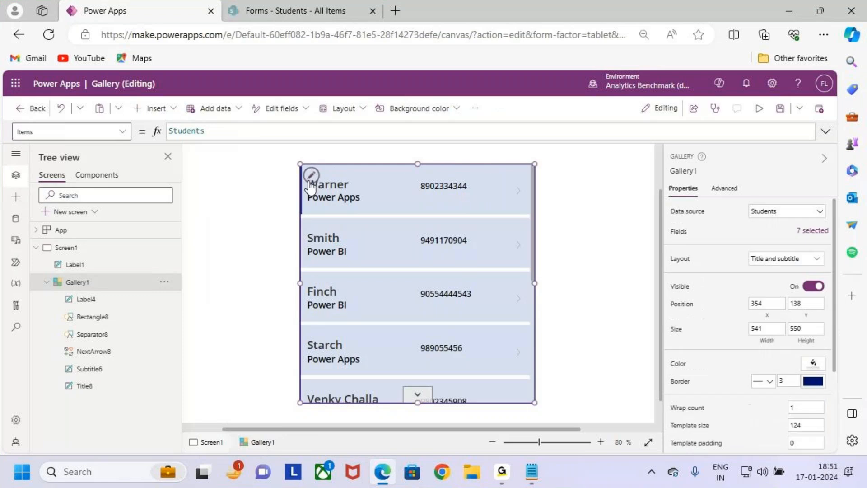
key(ctrl+2)
drag(299, 162, 534, 217)
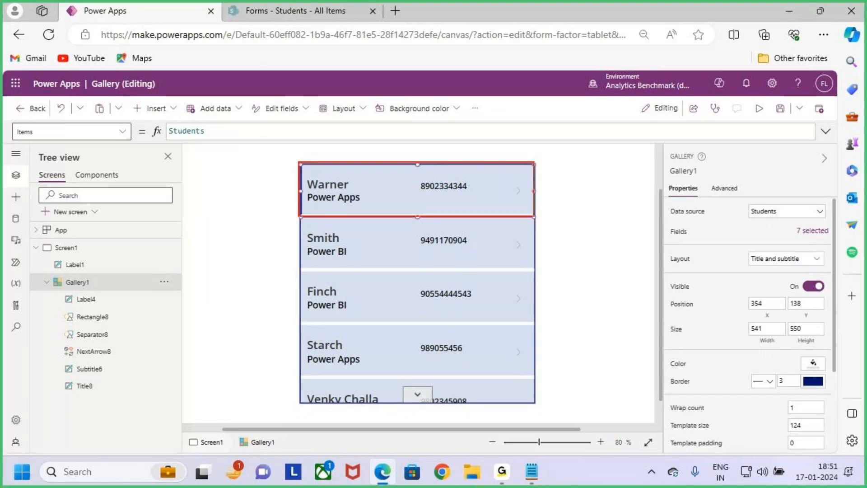
mouse_move(378, 133)
mouse_down()
mouse_move(397, 180)
mouse_move(373, 186)
mouse_up()
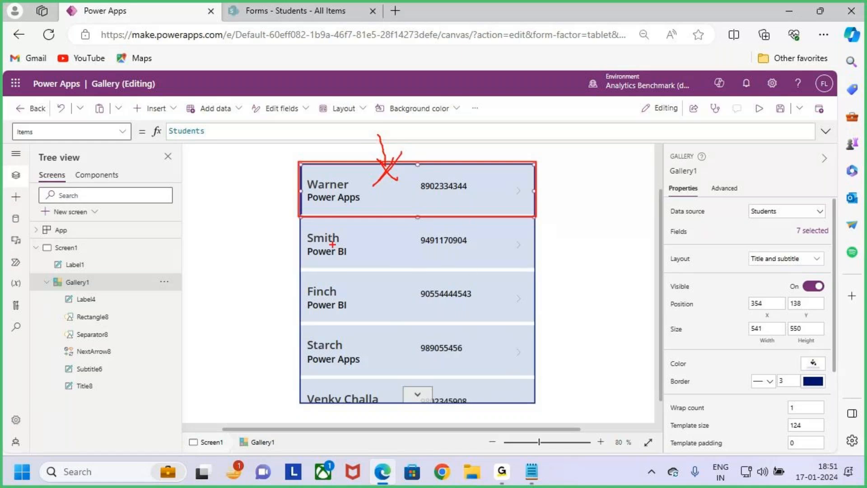
drag(296, 224, 554, 382)
key(Escape)
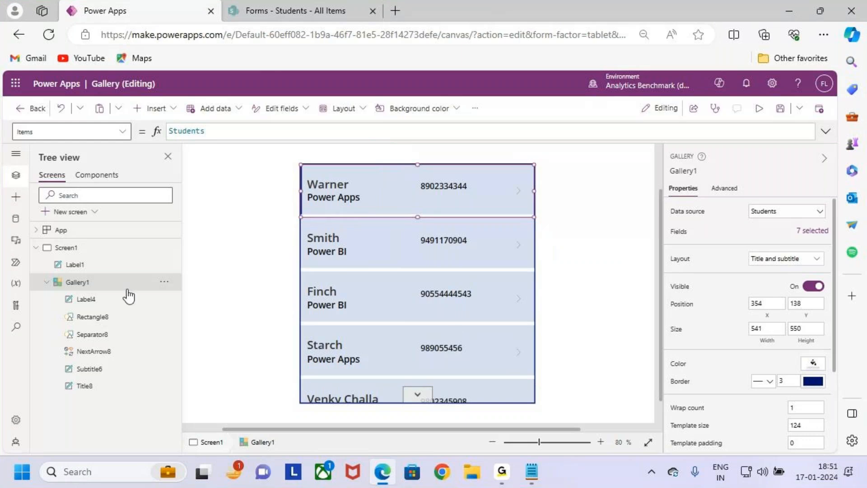
mouse_move(298, 162)
mouse_down()
mouse_move(325, 178)
mouse_move(511, 222)
mouse_move(535, 223)
mouse_move(533, 213)
mouse_up()
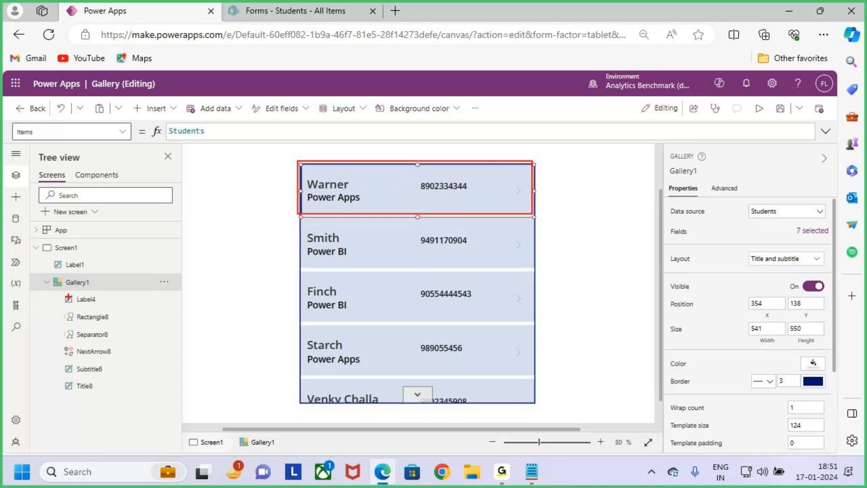
mouse_move(59, 291)
mouse_down()
mouse_move(91, 359)
mouse_move(136, 411)
mouse_up()
drag(116, 349, 166, 309)
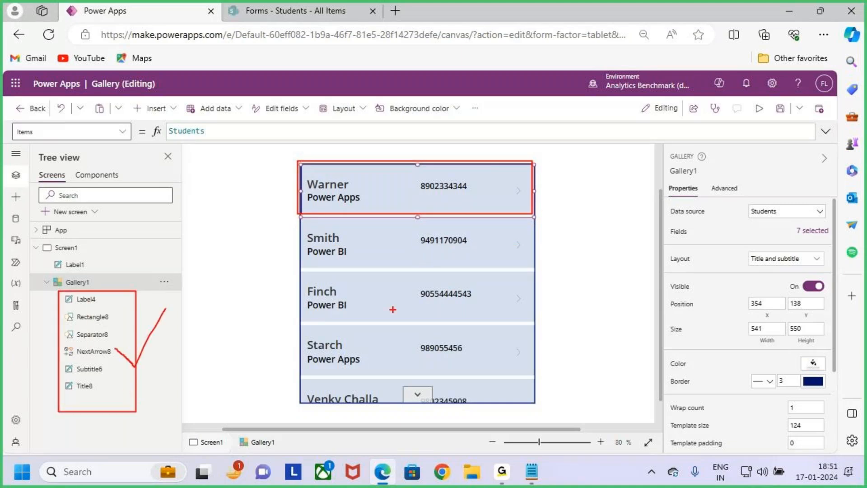
key(Escape)
click(438, 303)
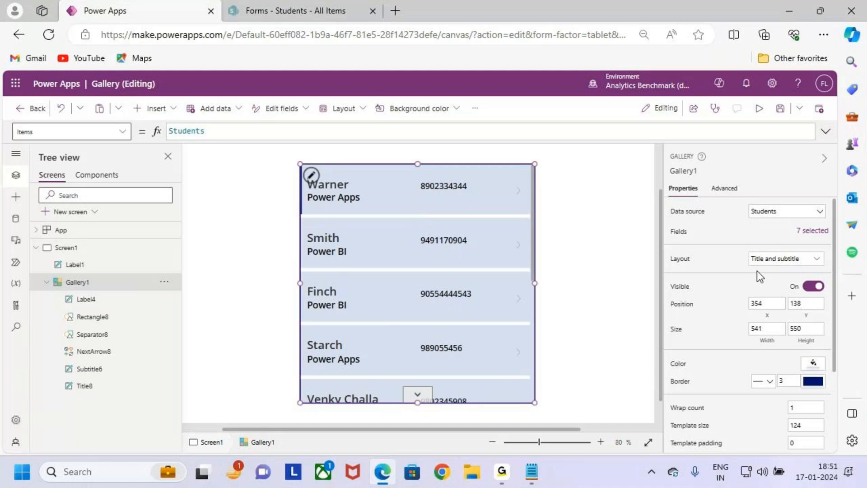
scroll(740, 316, down, 2)
scroll(741, 375, up, 2)
click(723, 188)
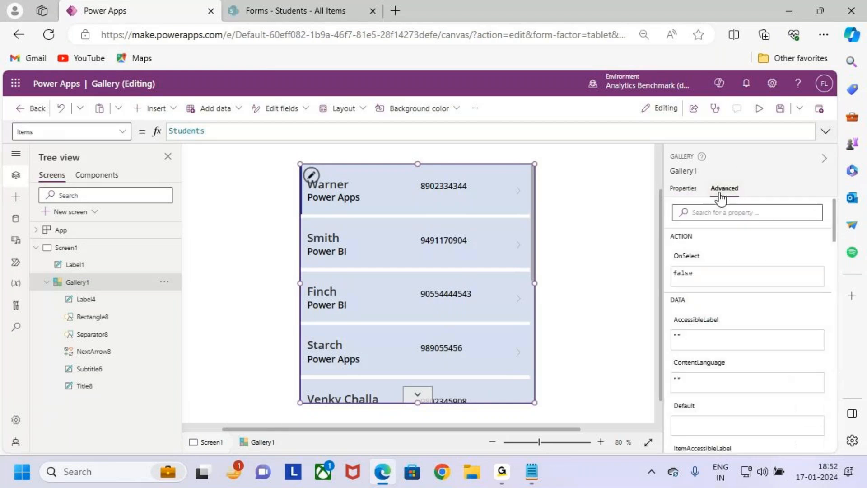
scroll(743, 302, down, 15)
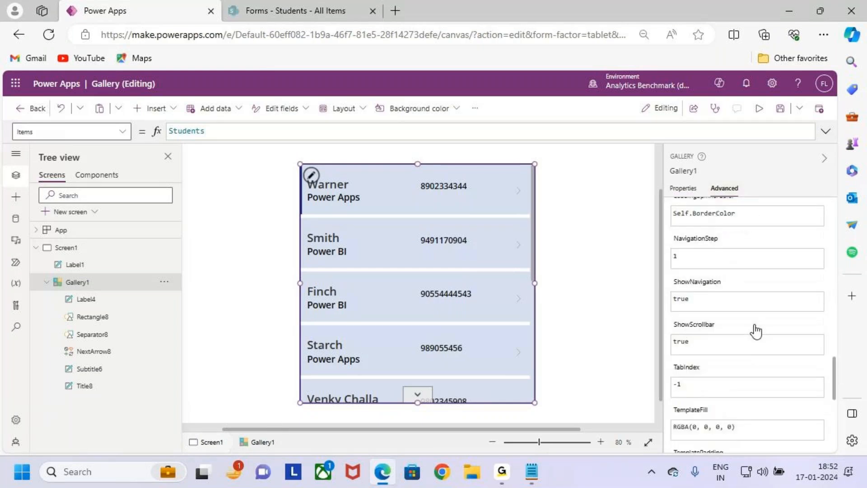
scroll(755, 332, up, 15)
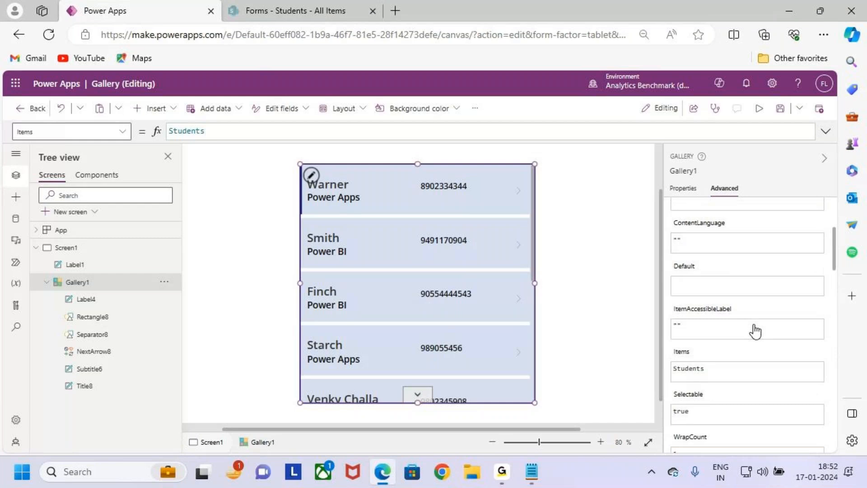
click(681, 188)
click(578, 262)
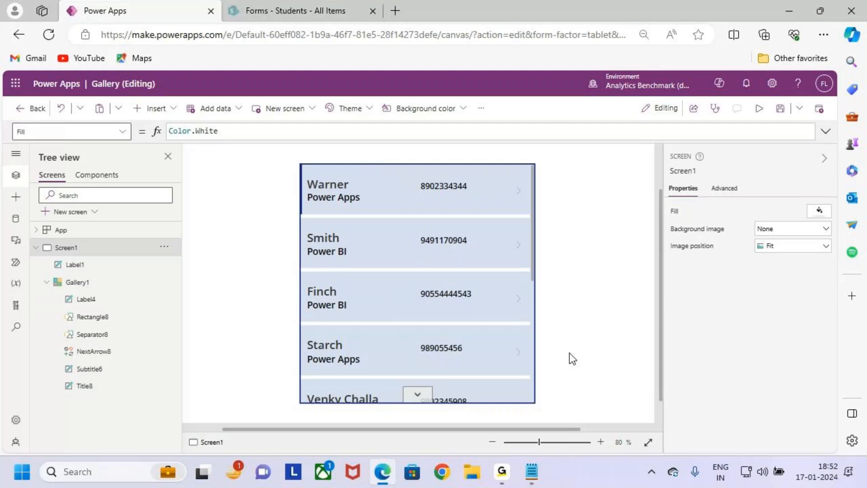
click(500, 471)
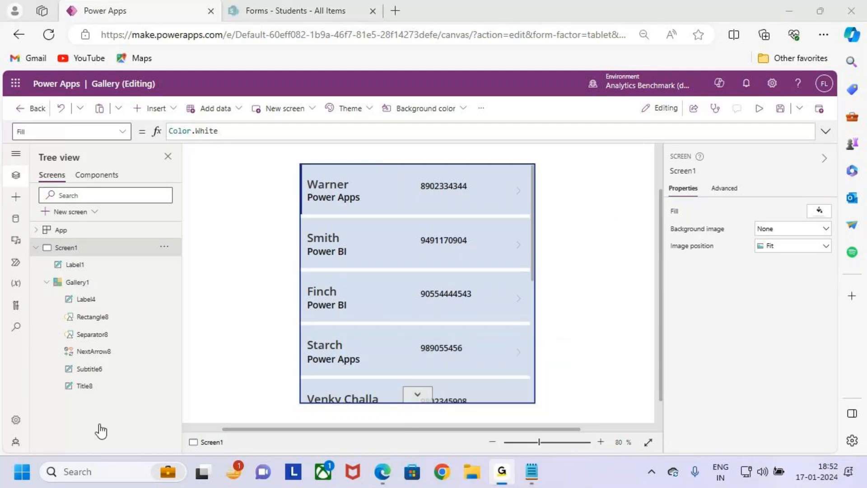